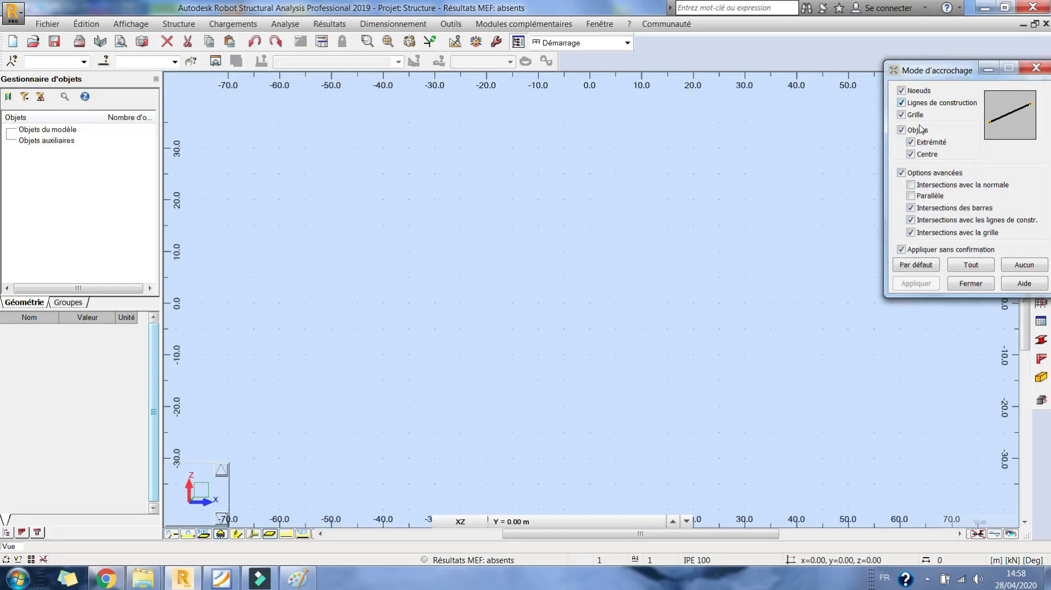
- Close the snap settings and add X construction lines from 0.00 m, repeated 2 times at 4 m spacing
click(977, 284)
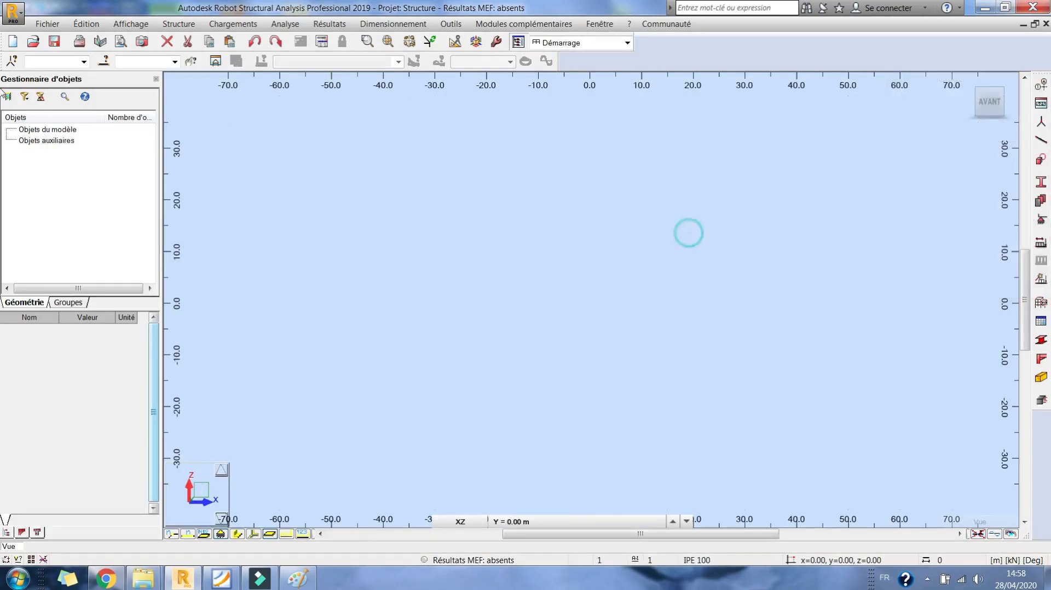
drag(892, 82, 651, 94)
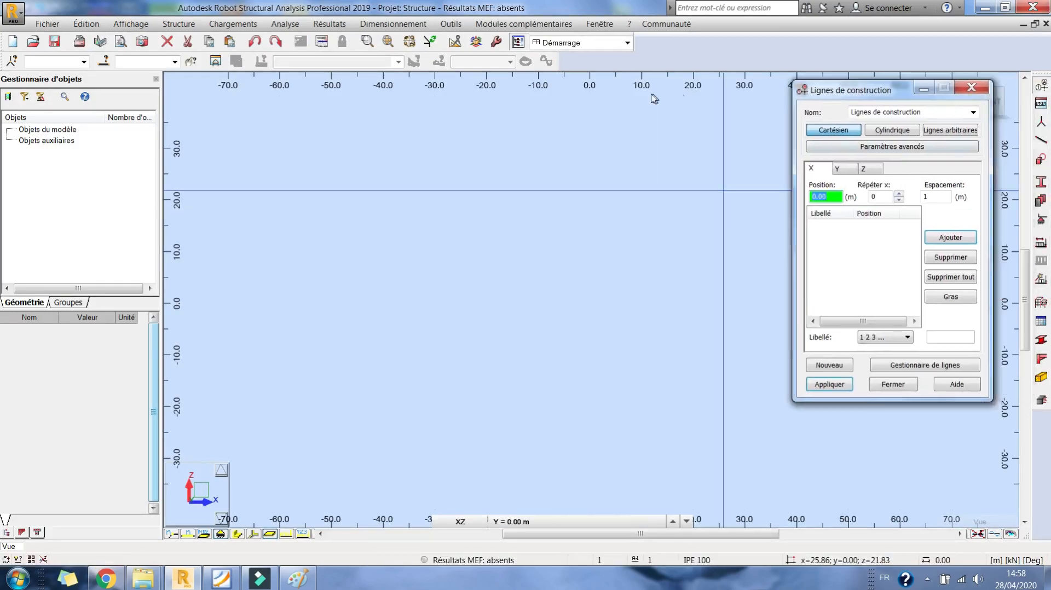
click(697, 199)
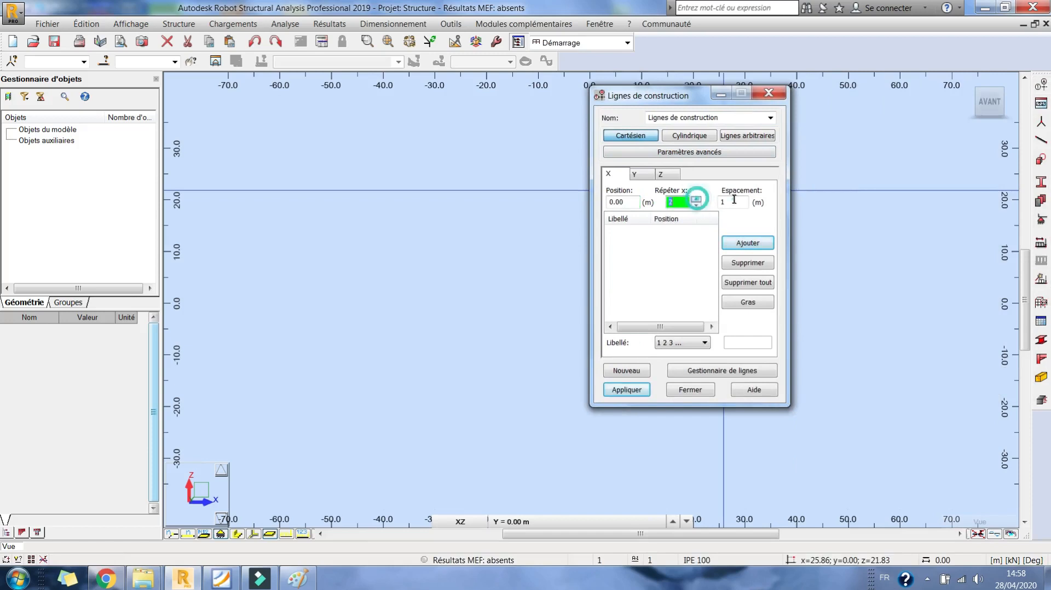
key(Tab)
text(4)
key(Return)
- Add Y construction lines labelled A B C at 0.00, 3.00, 11.00 and 14.00 m
click(635, 175)
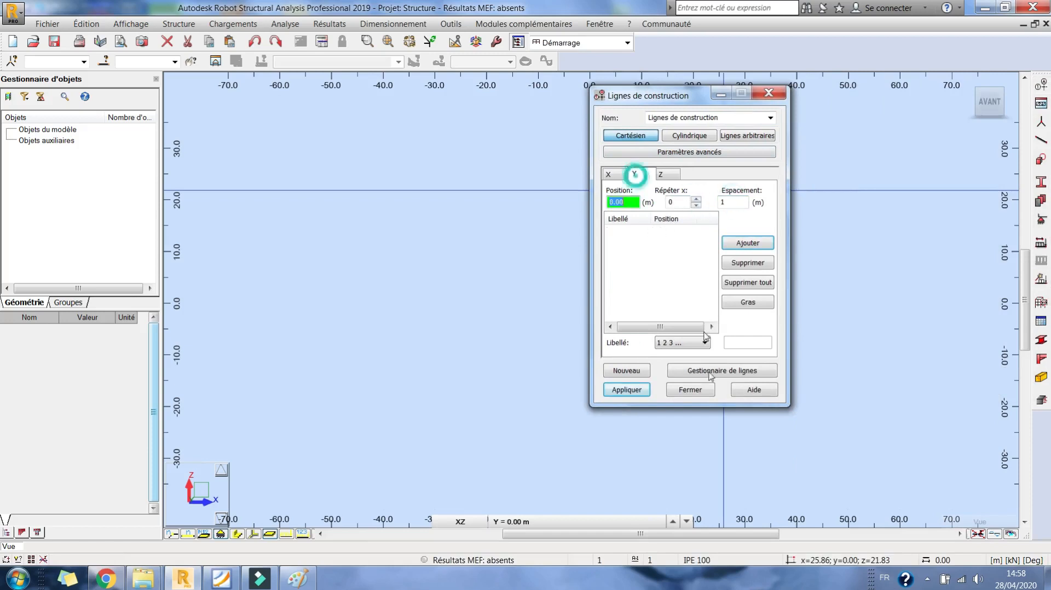
click(689, 348)
click(679, 368)
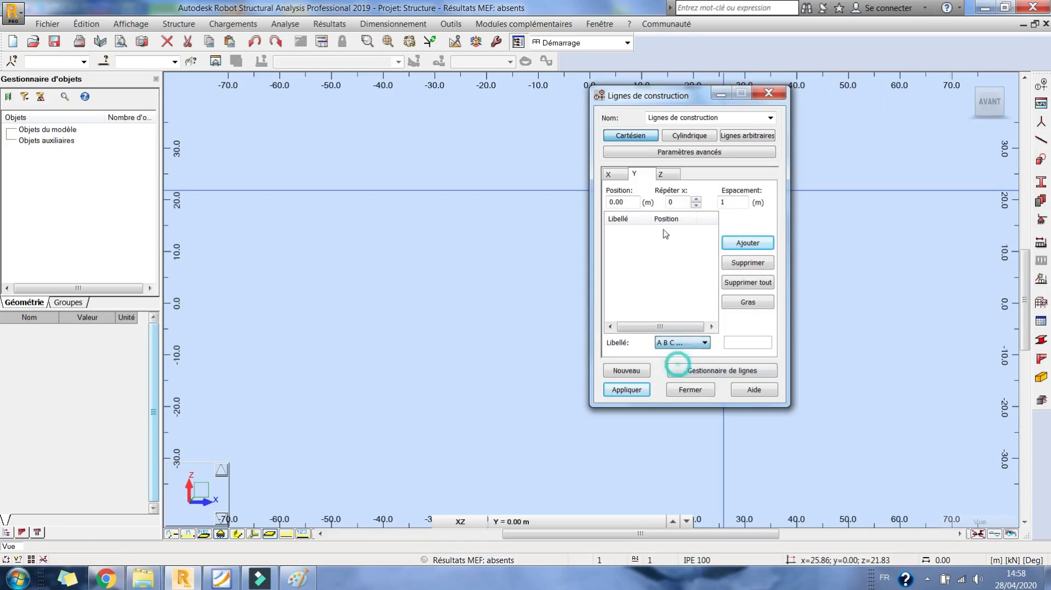
key(Tab)
text(3)
key(Return)
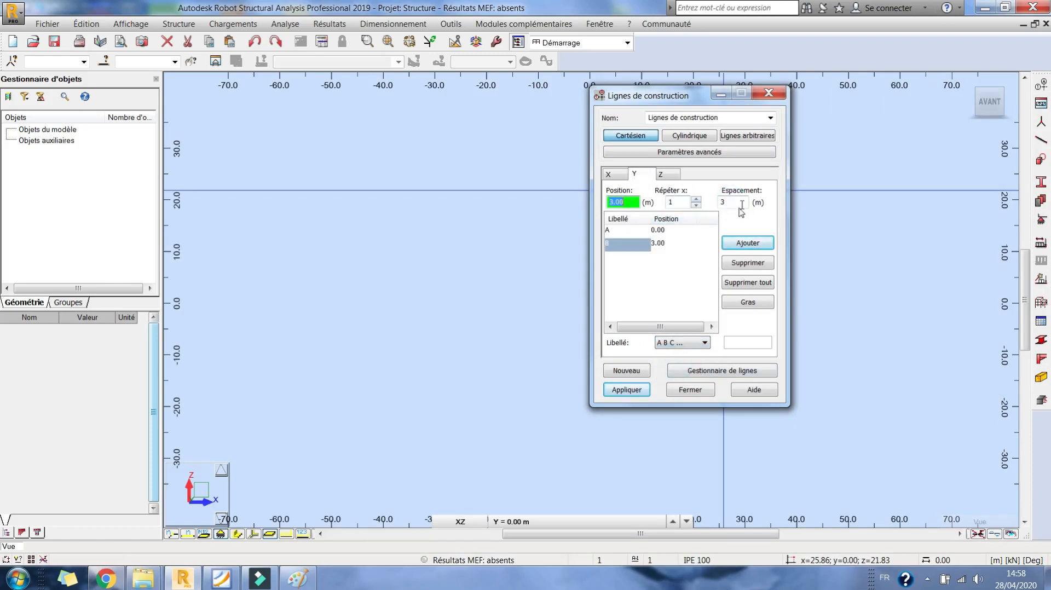
key(Return)
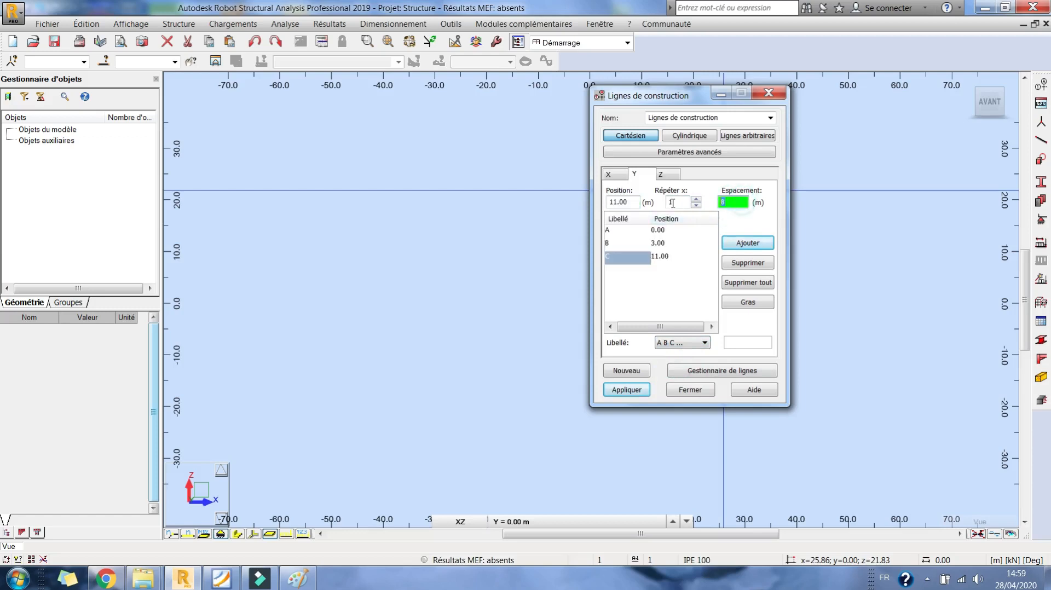
- Add Z construction lines labelled by value at 0.00, 5.30 and 5.50 m and apply the grid
click(660, 174)
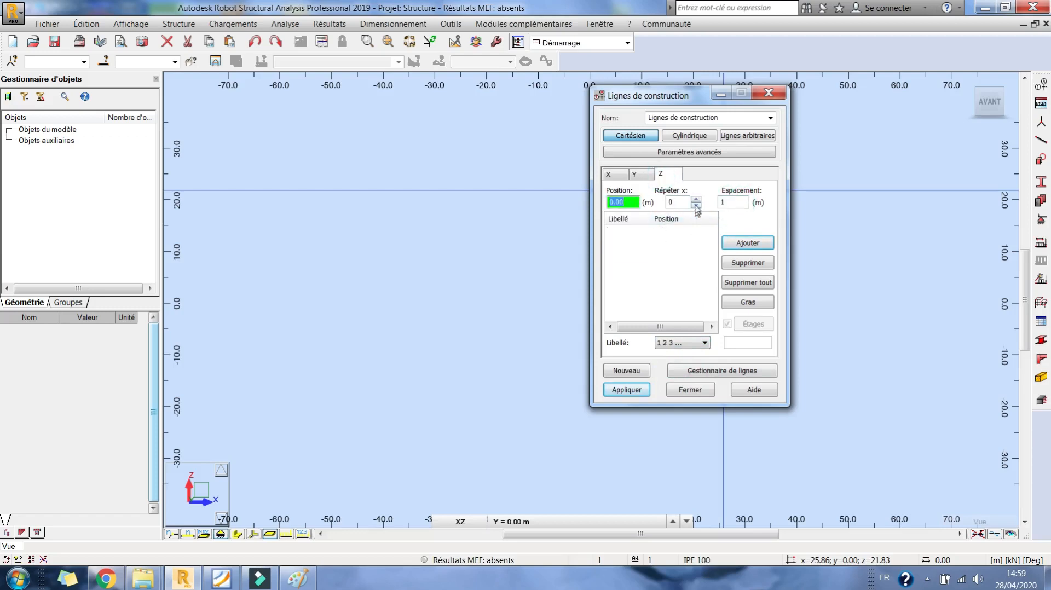
click(697, 206)
click(704, 343)
click(676, 370)
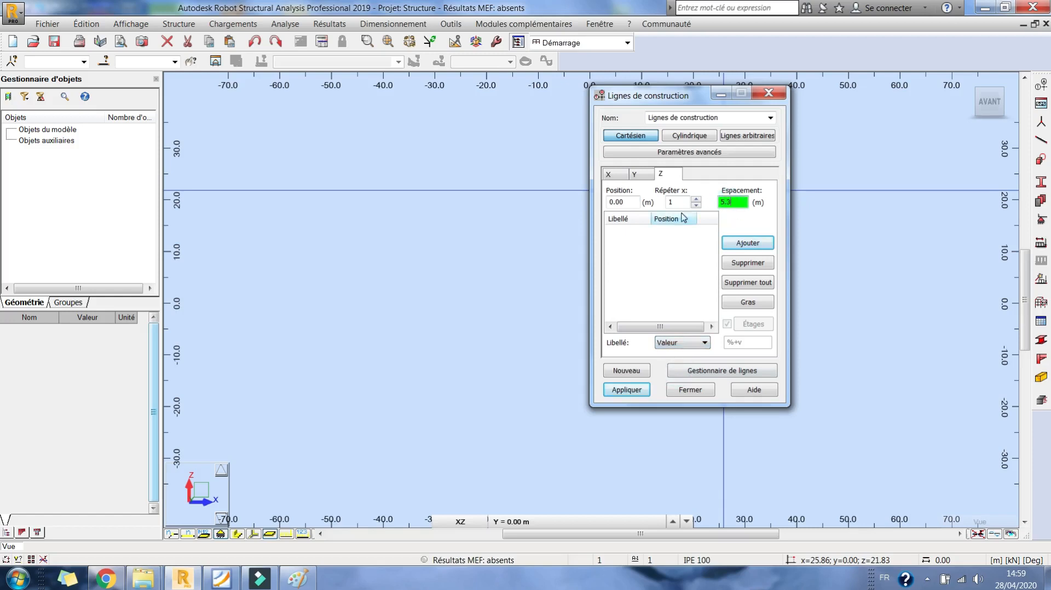
key(Return)
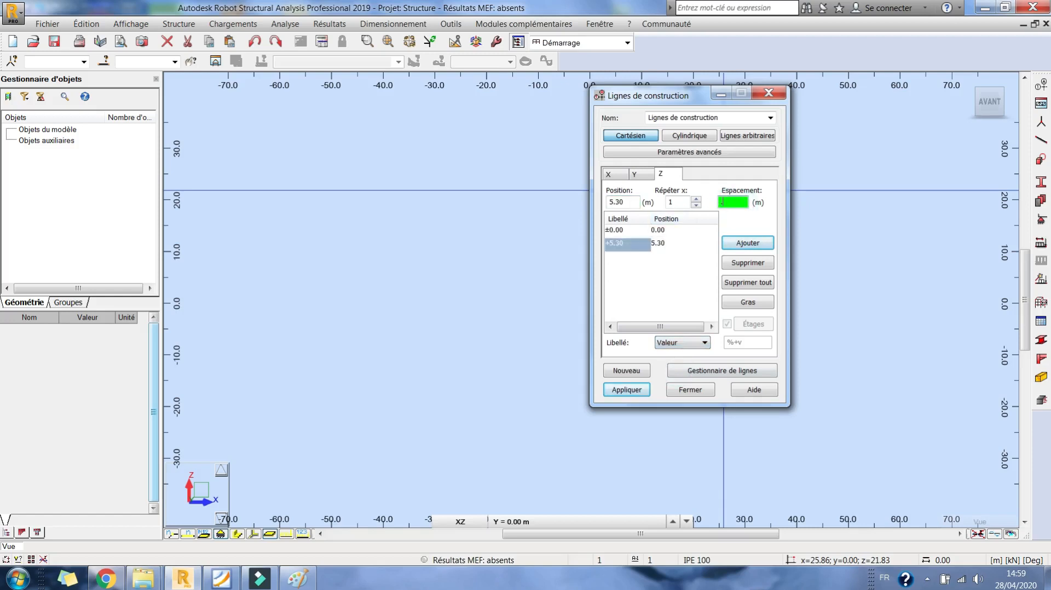
key(Return)
click(627, 390)
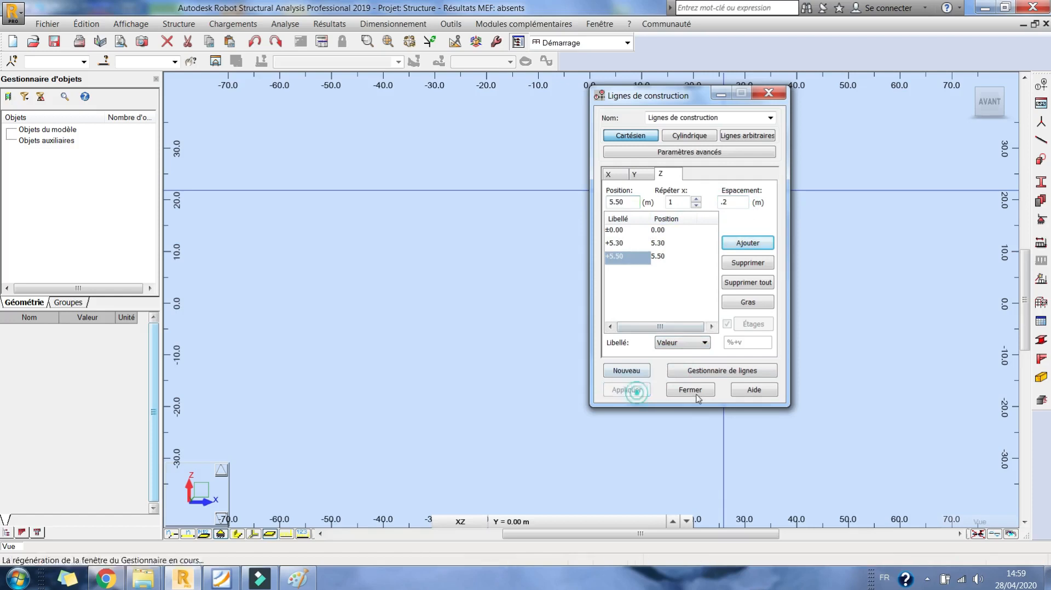
- Start defining bars in the 3D view with the type Poteau_central_CM66
right_click(542, 157)
click(624, 222)
drag(620, 263, 579, 279)
middle_drag(660, 253, 564, 236)
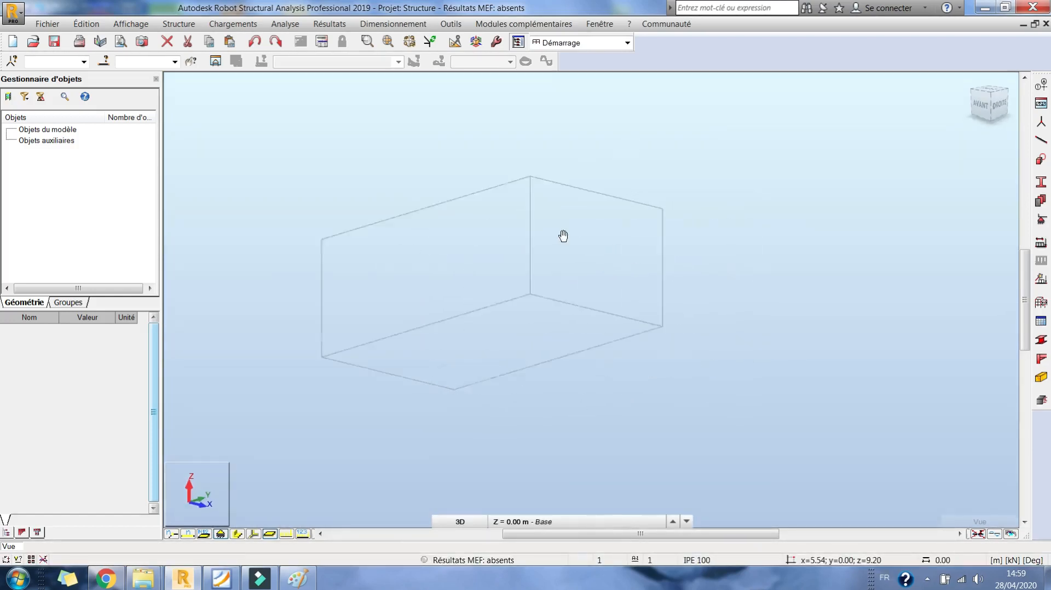
click(1042, 139)
drag(457, 65, 793, 62)
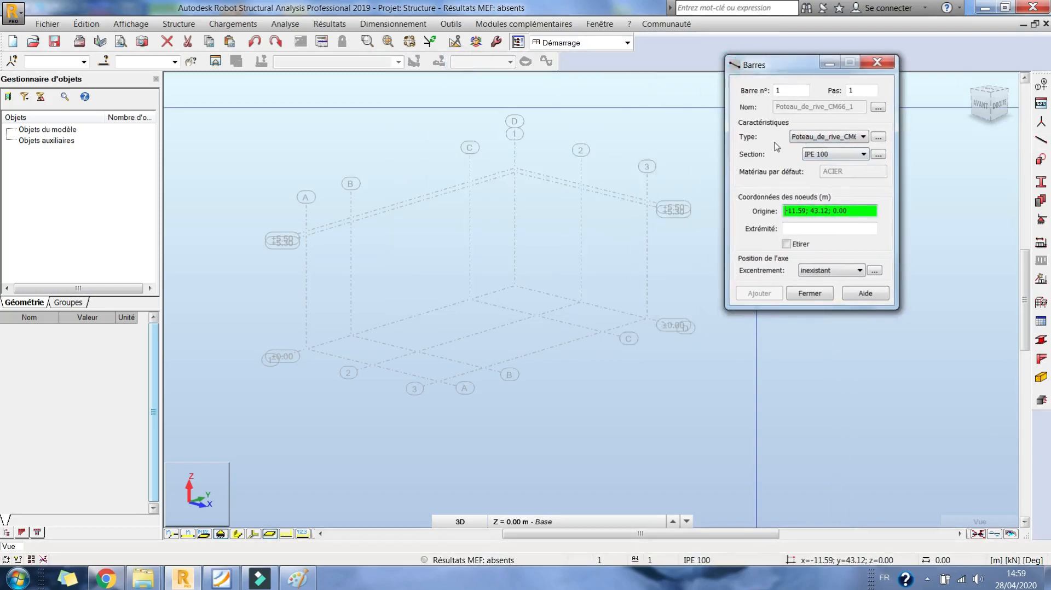
click(826, 135)
click(835, 278)
- Add an HEA 240 section from the OTUA profile database in ACIER E28 for the bars
click(830, 156)
click(829, 166)
click(879, 154)
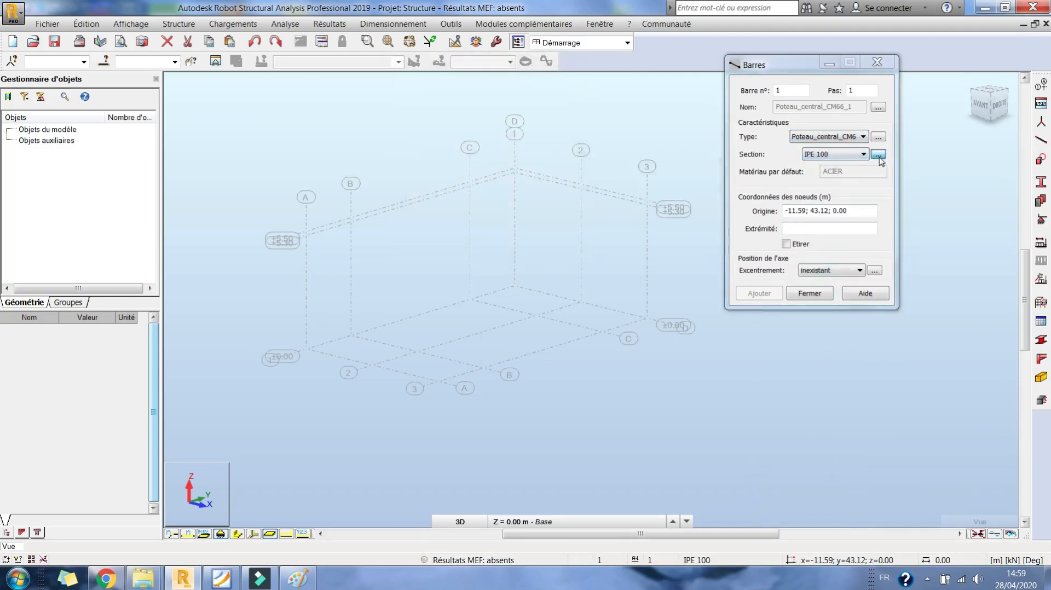
drag(562, 147, 718, 79)
scroll(831, 224, down, 3)
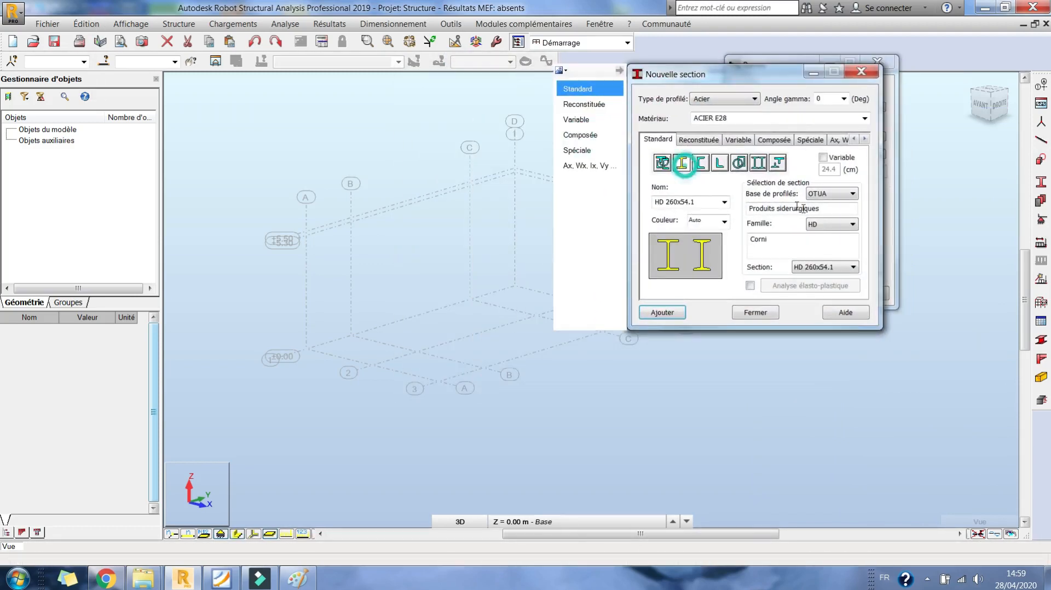
click(830, 224)
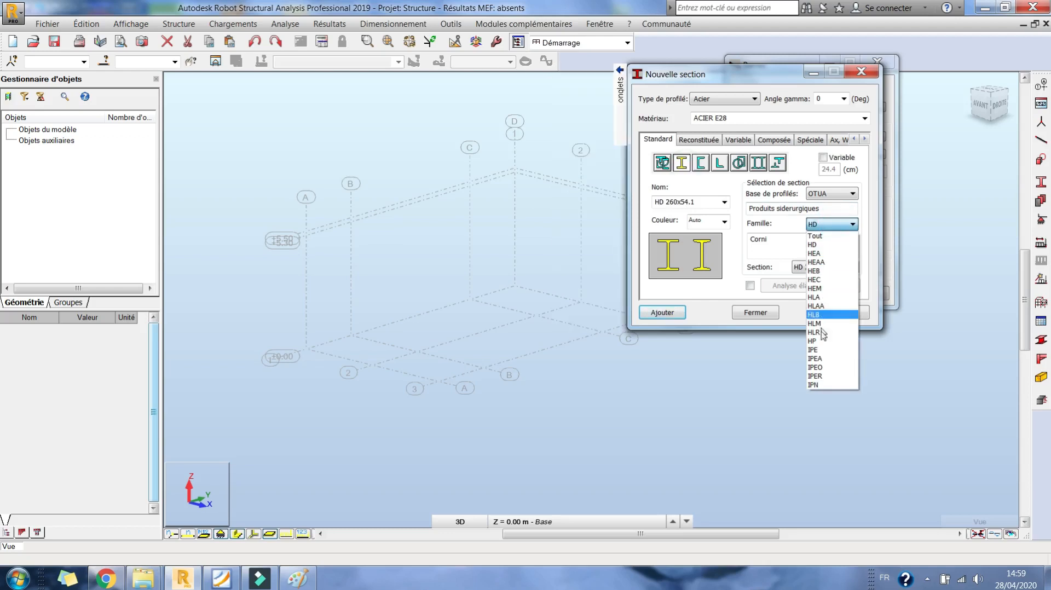
click(816, 253)
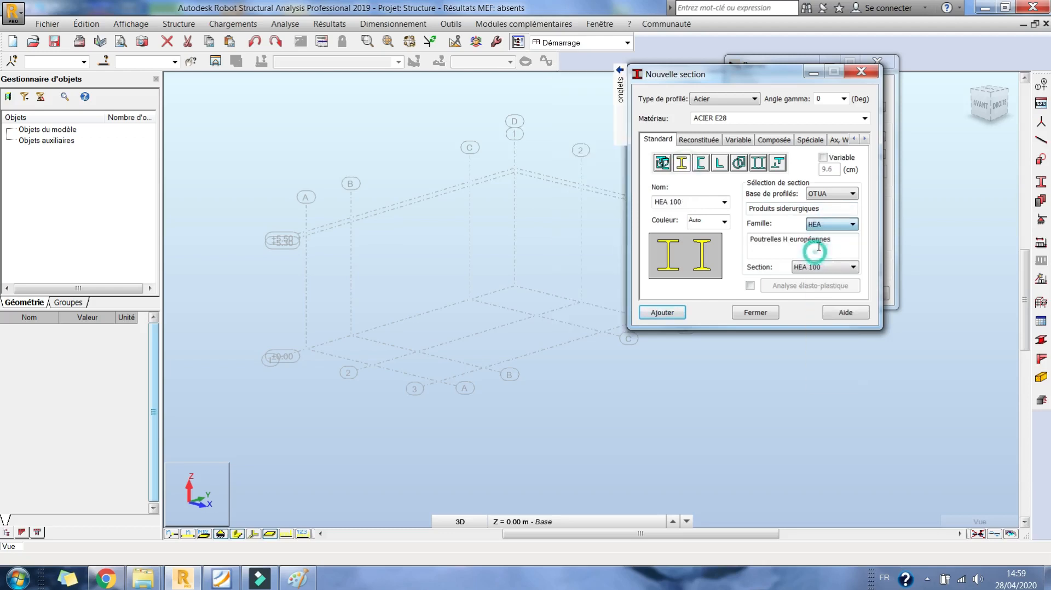
click(835, 266)
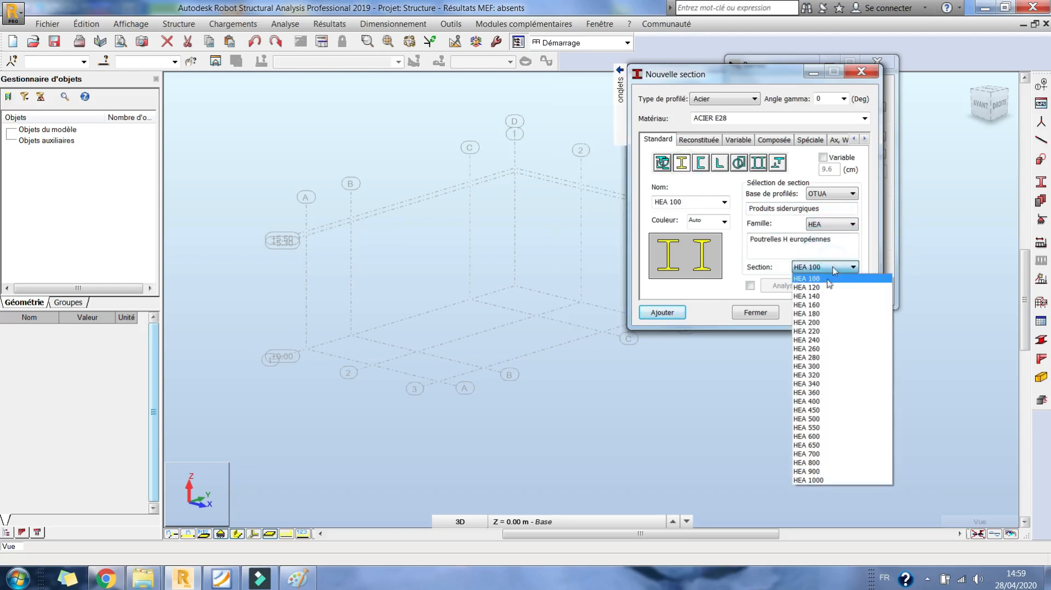
click(818, 340)
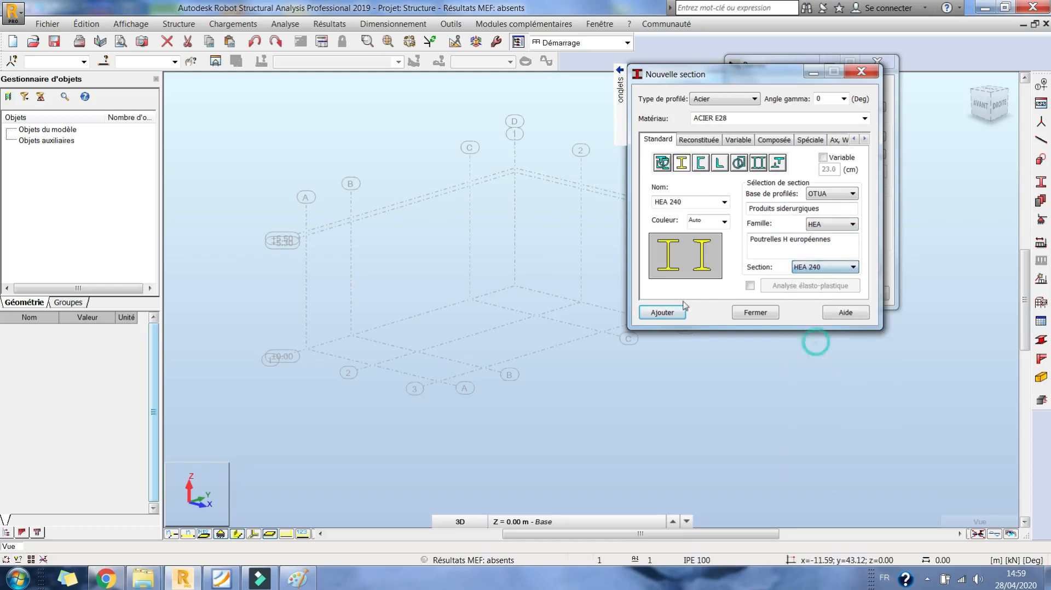
click(748, 315)
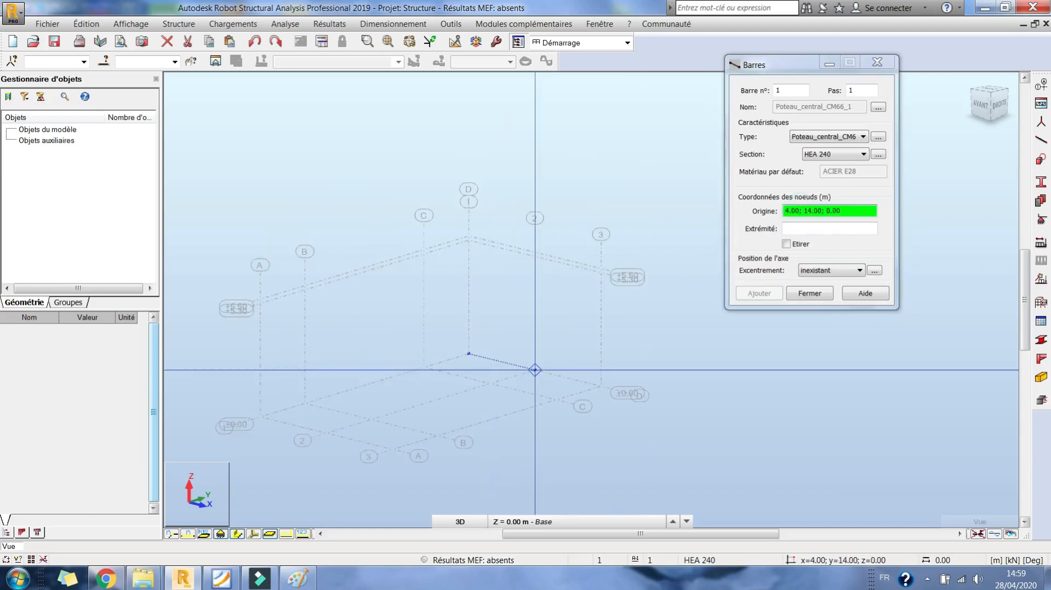
- Draw a column at axes D-2 from the base to +5.30, and beams from its top to +5.50 on axes 3 and 1
click(535, 370)
click(535, 256)
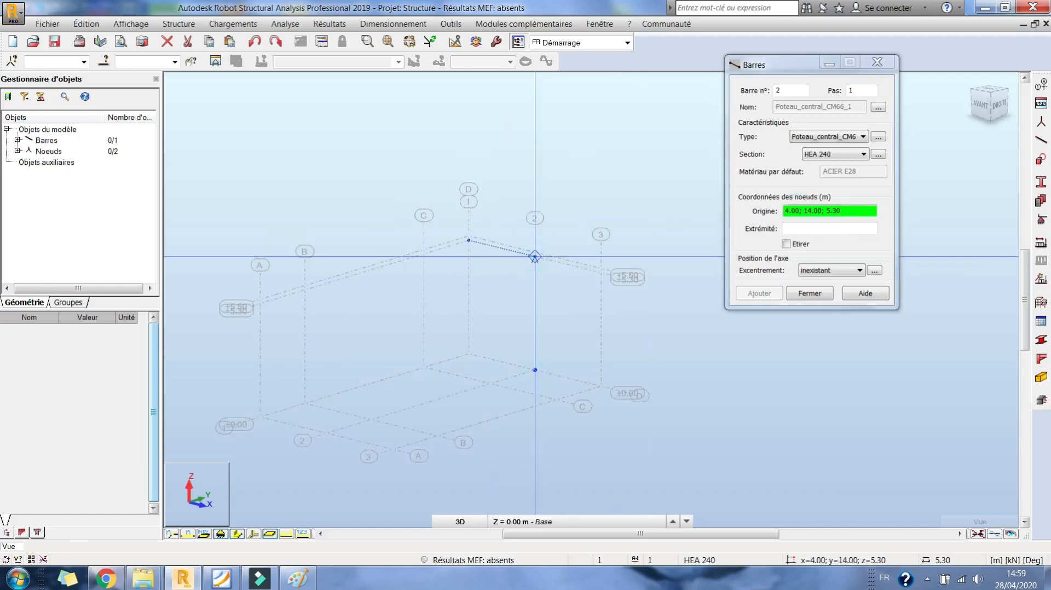
scroll(535, 345, up, 3)
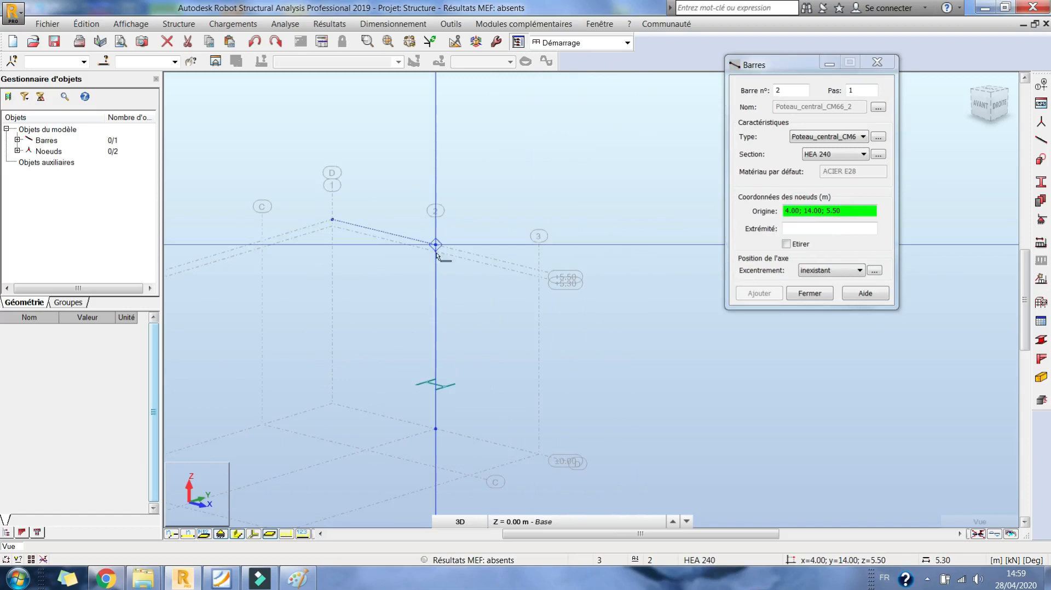
click(436, 254)
click(540, 269)
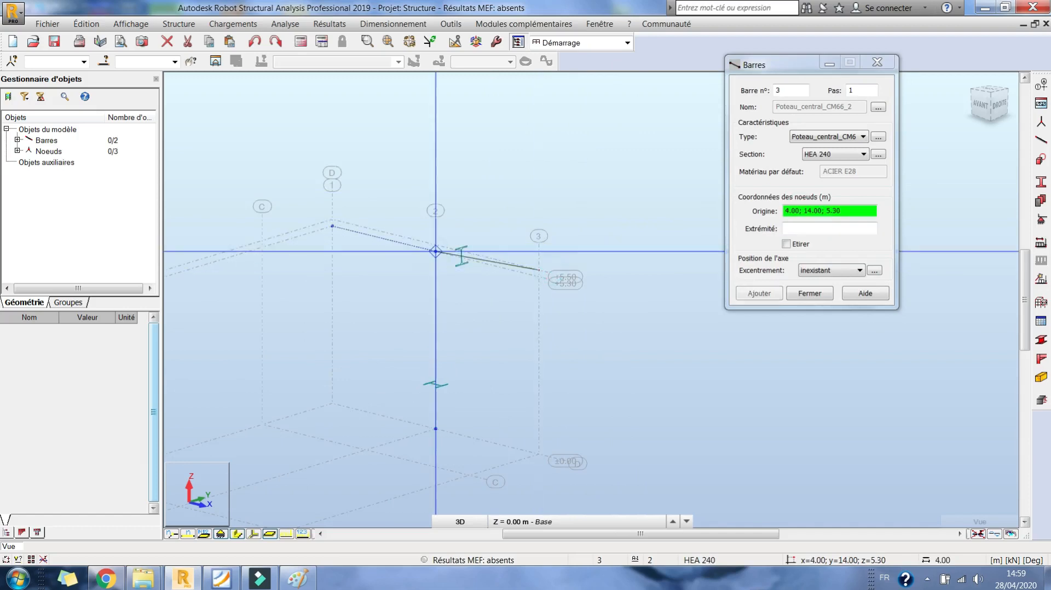
click(435, 251)
click(331, 219)
click(811, 292)
- Assign a fixed support (Encastrement) to the base of the column
scroll(567, 183, down, 2)
click(1041, 221)
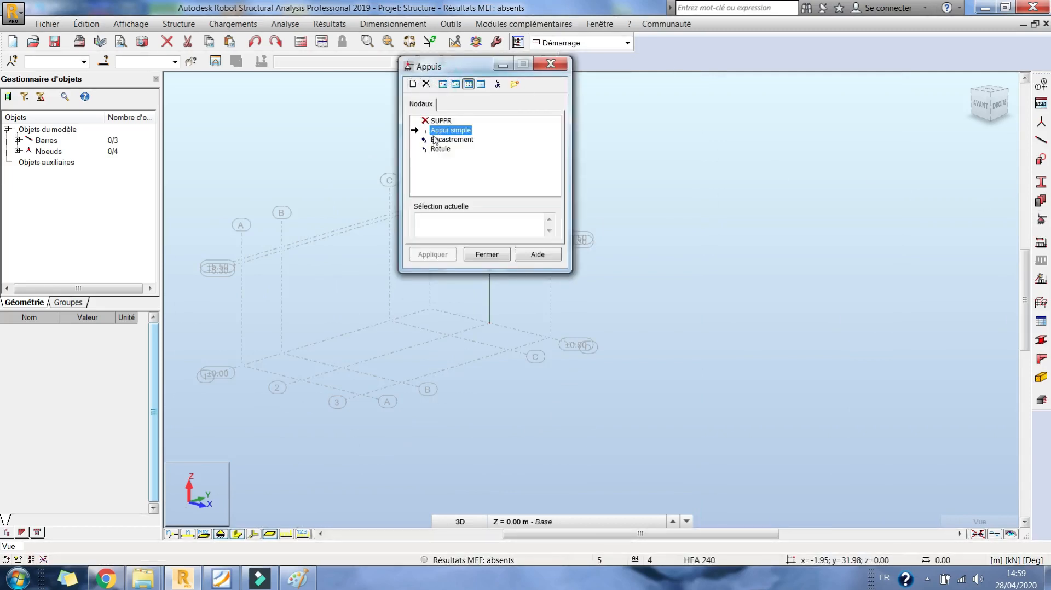
click(436, 140)
click(486, 254)
- Copy the whole frame along Y by translation, first -3 m to axis C and again -8 m to axis B
scroll(553, 270, down, 3)
drag(454, 179, 666, 370)
scroll(528, 275, up, 4)
click(456, 41)
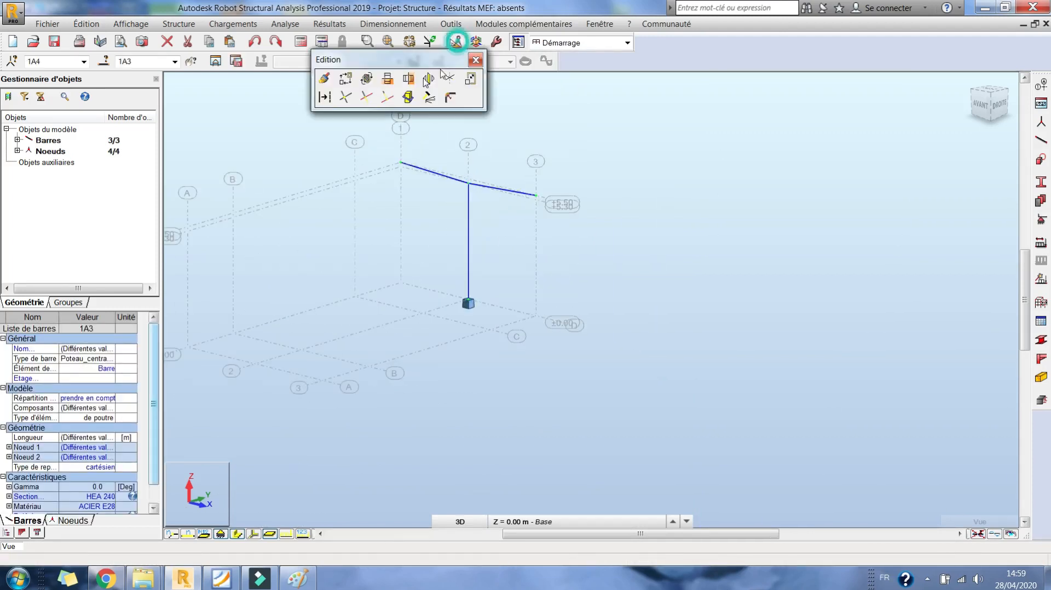
click(347, 79)
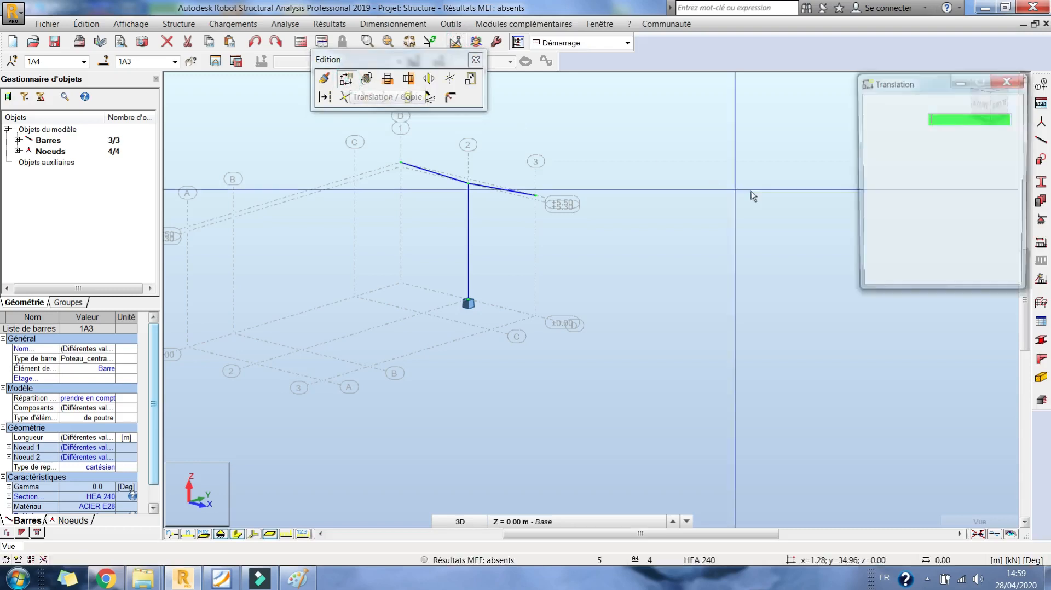
middle_drag(462, 329, 530, 236)
click(538, 201)
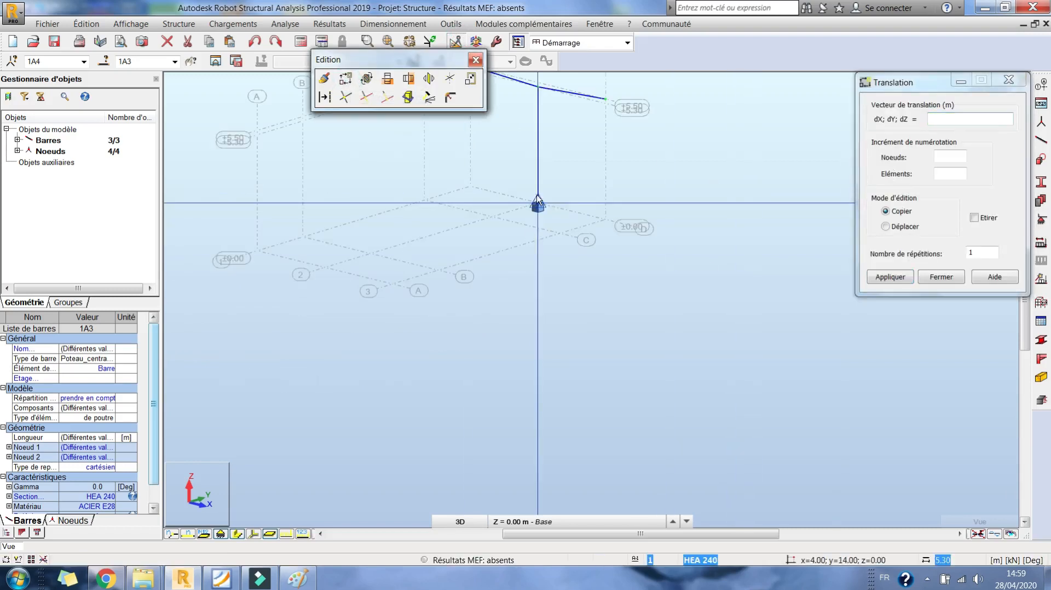
click(491, 221)
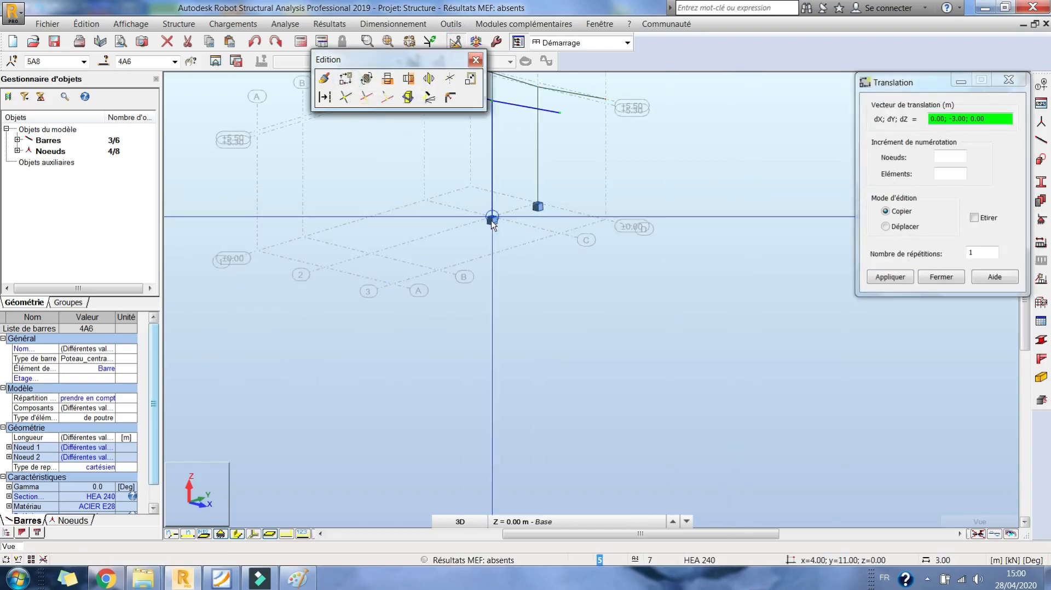
click(356, 277)
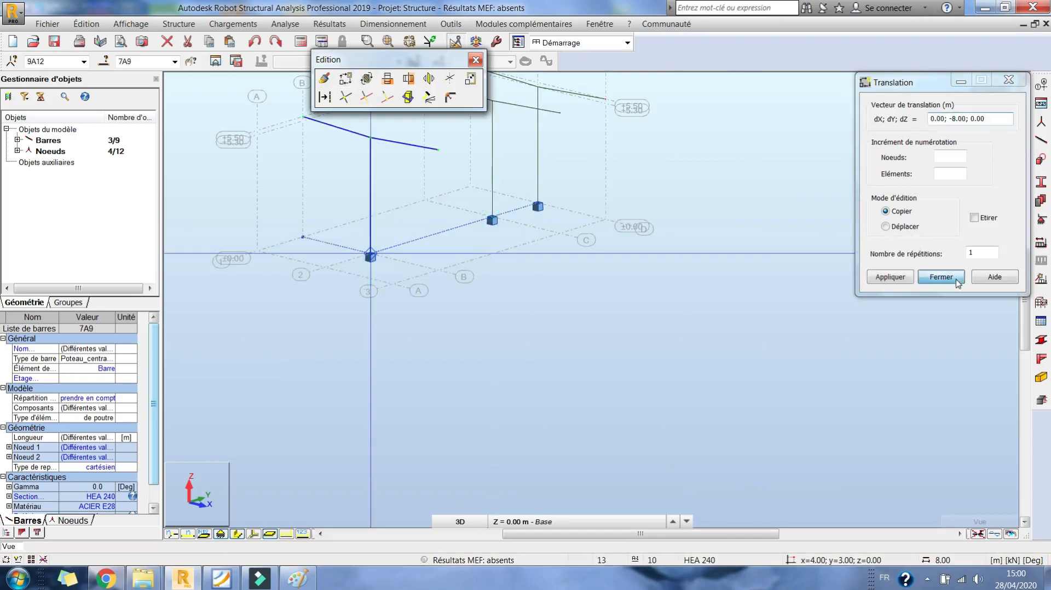
click(941, 277)
- Delete the original frame on axis D, keeping the copies on axes B and C, and close the editing tools
click(634, 230)
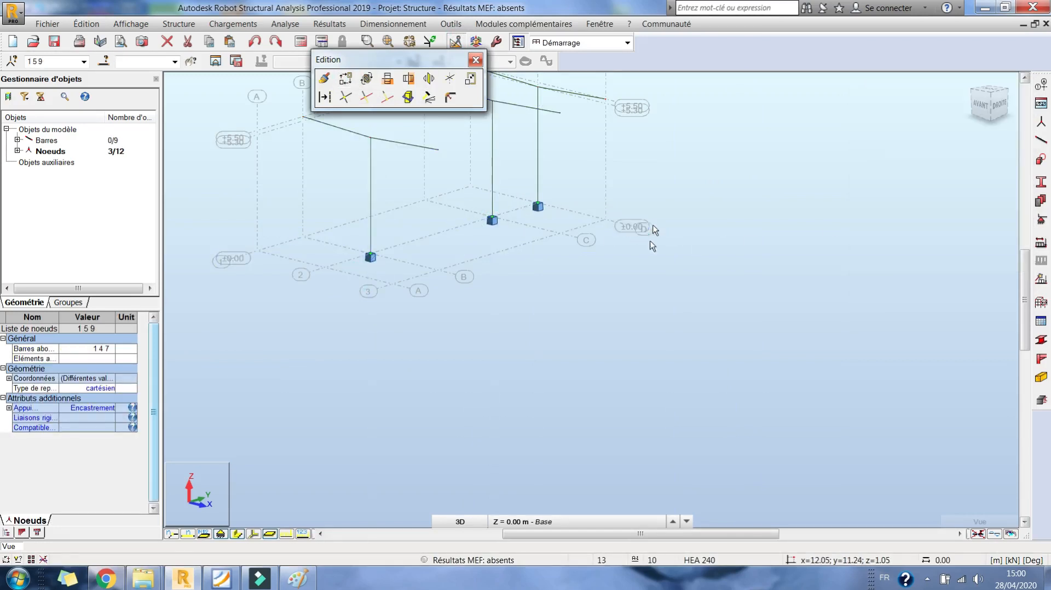
middle_drag(655, 231, 640, 279)
click(630, 281)
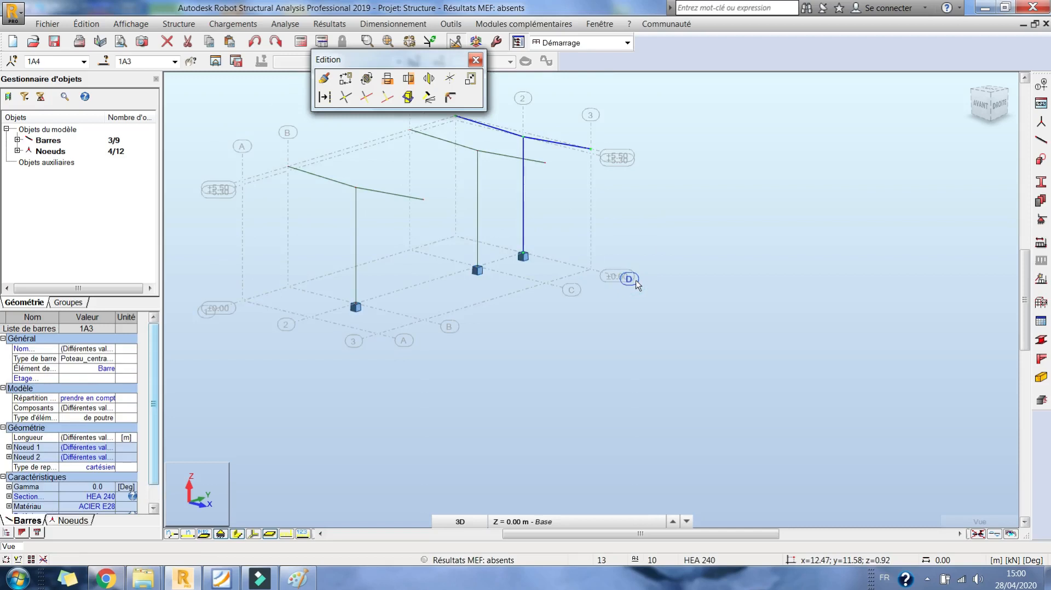
click(474, 60)
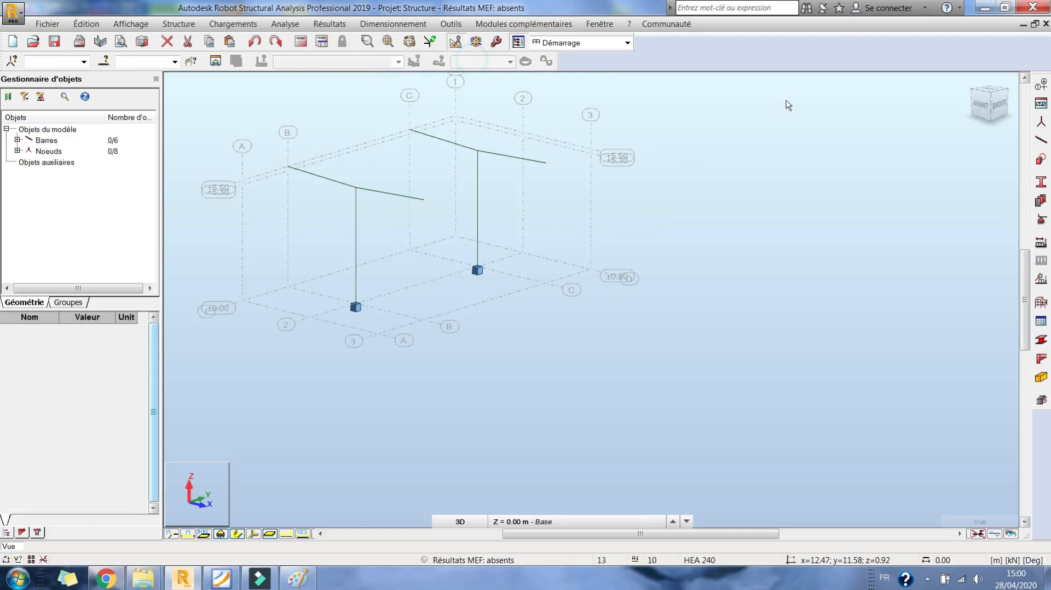
- Display the bars with their section shapes and orbit the 3D view around the two frames
right_click(702, 101)
click(239, 531)
right_click(630, 172)
click(691, 237)
drag(592, 265, 482, 251)
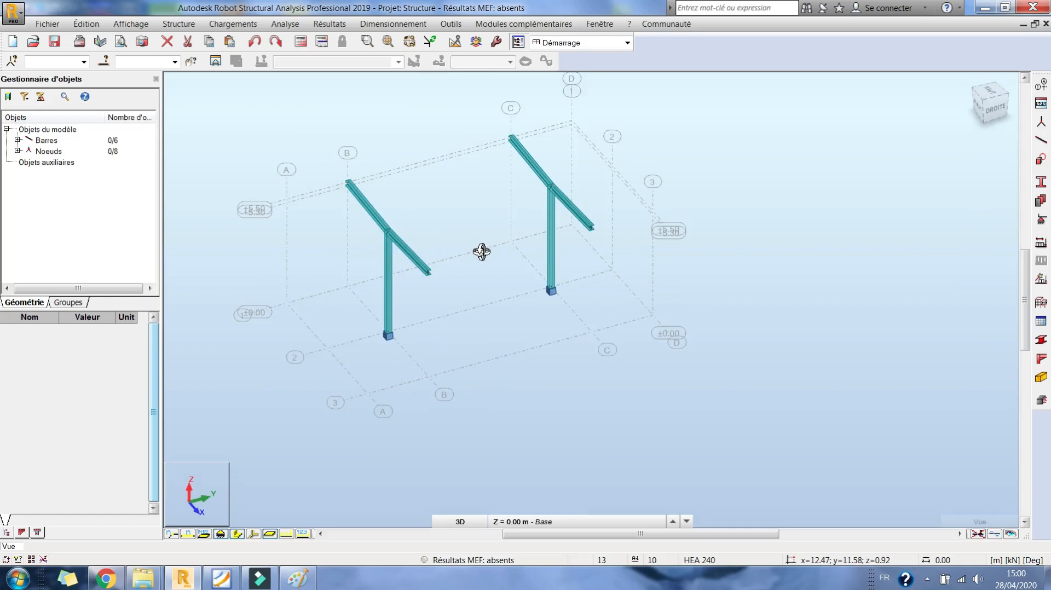
click(238, 534)
click(237, 534)
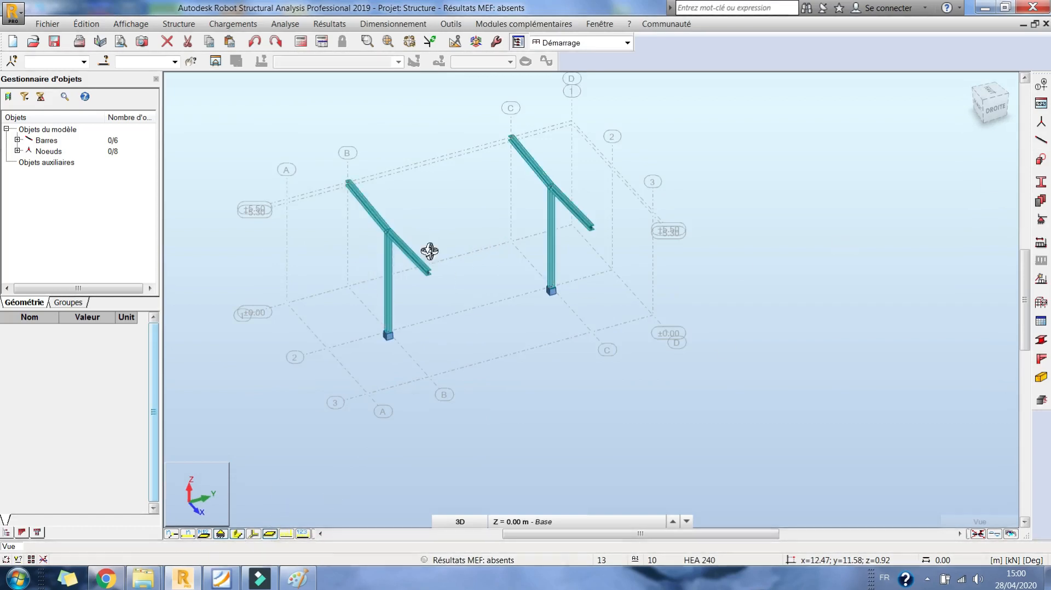
- Start a new bar definition and set the bar type to Panne_CM66
click(1042, 139)
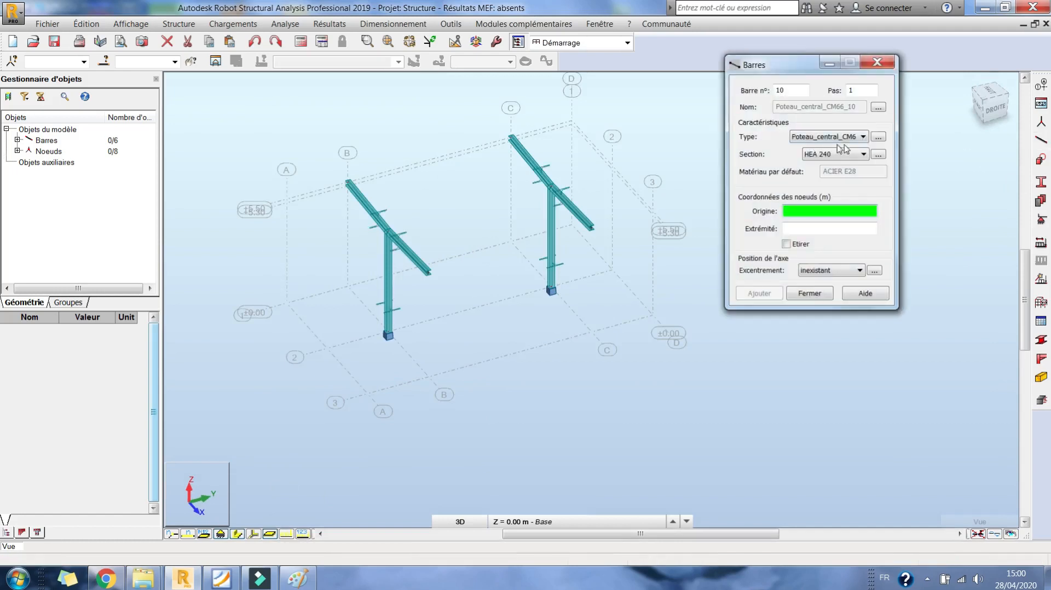
click(834, 137)
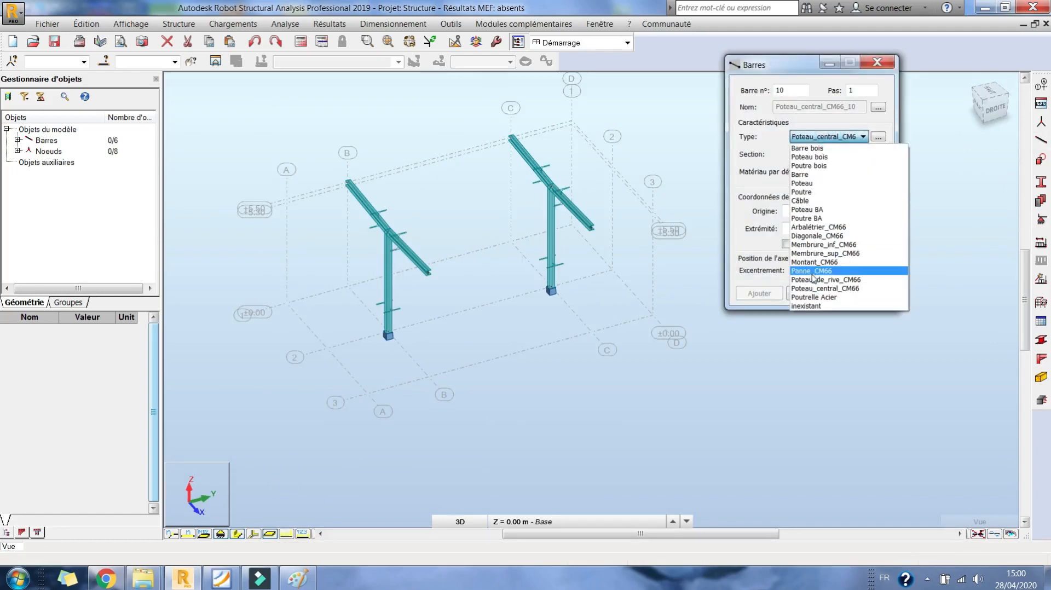
click(813, 271)
click(824, 137)
click(823, 137)
click(830, 155)
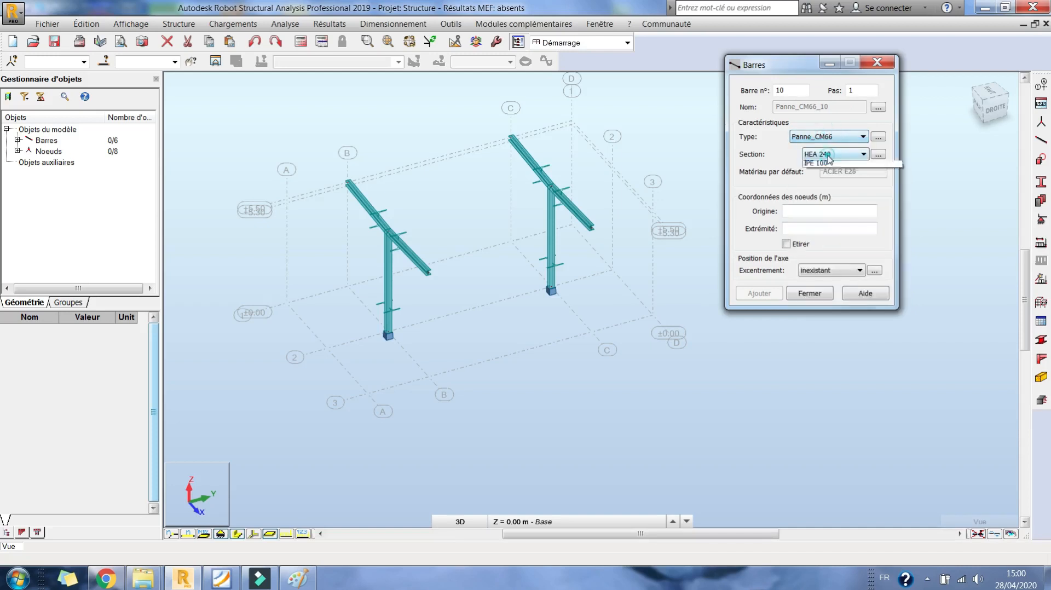
click(876, 165)
- Create the IPE 160 steel section from the OTUA profile base's IPE family and assign it to the new bars
click(878, 154)
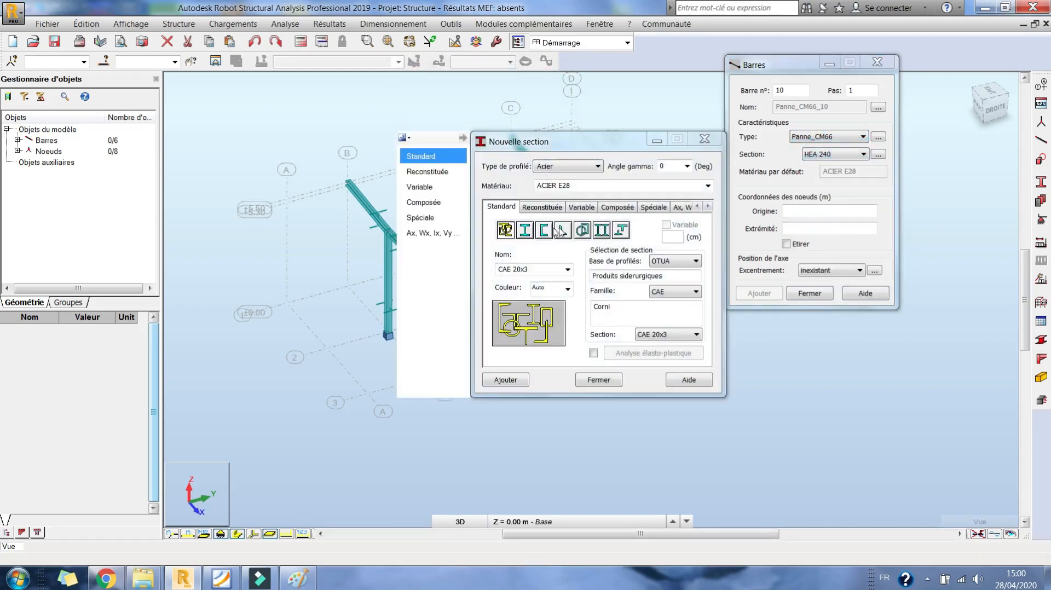
click(525, 230)
click(673, 292)
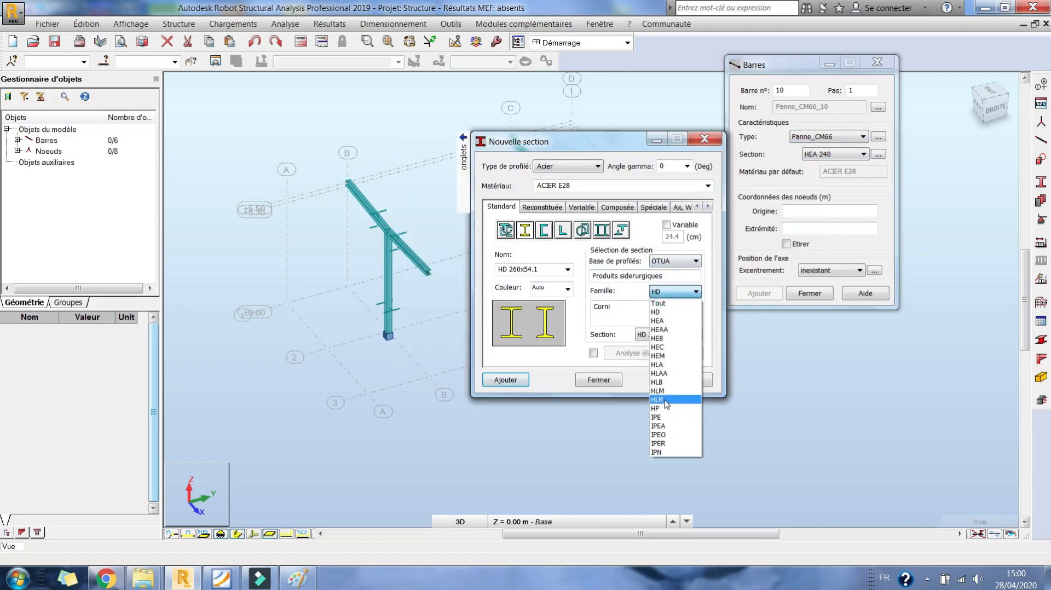
click(656, 417)
click(668, 334)
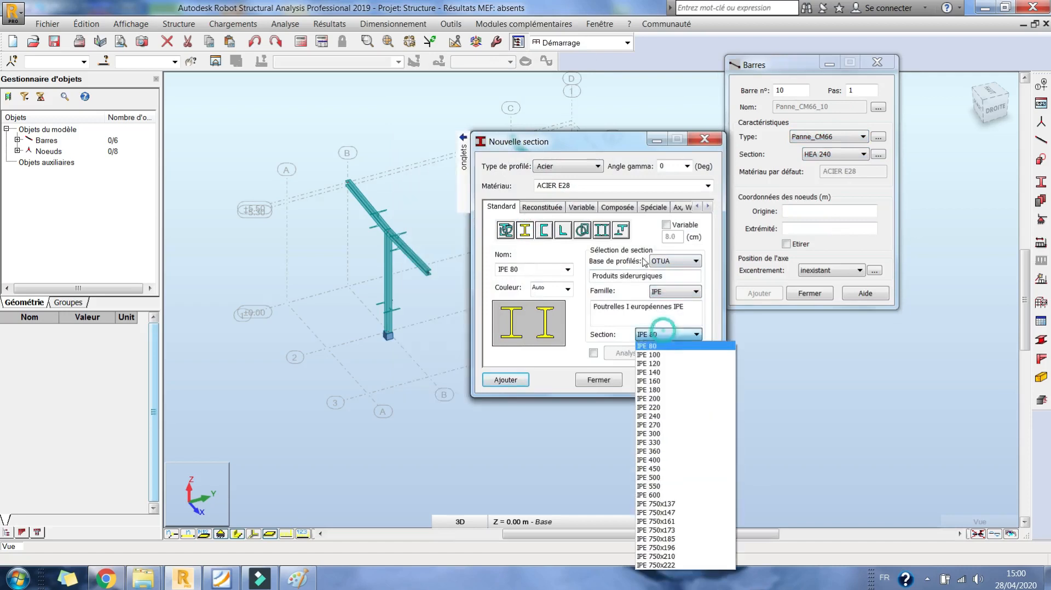
click(677, 382)
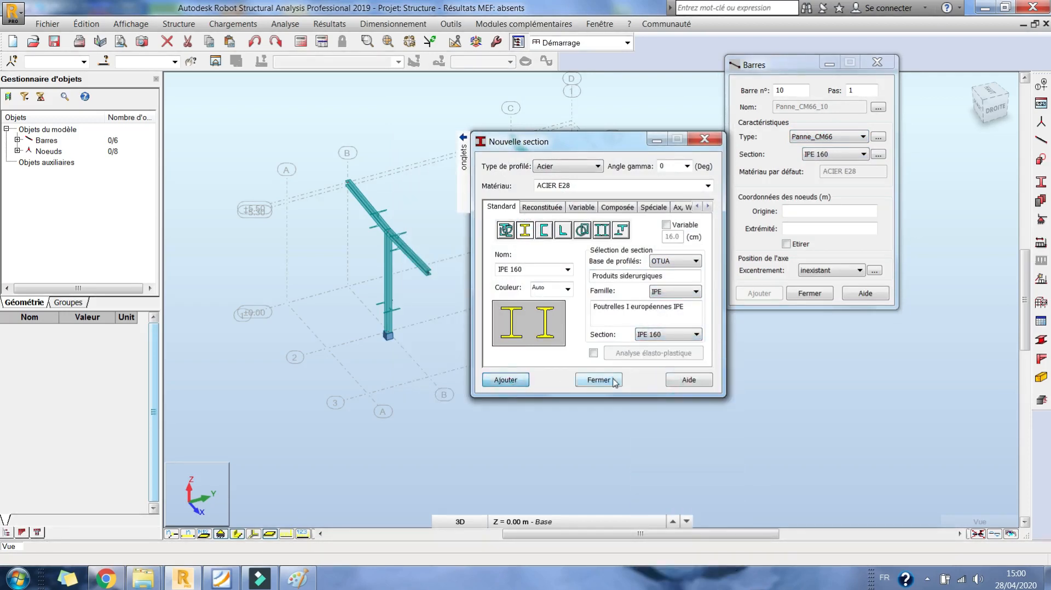
click(599, 380)
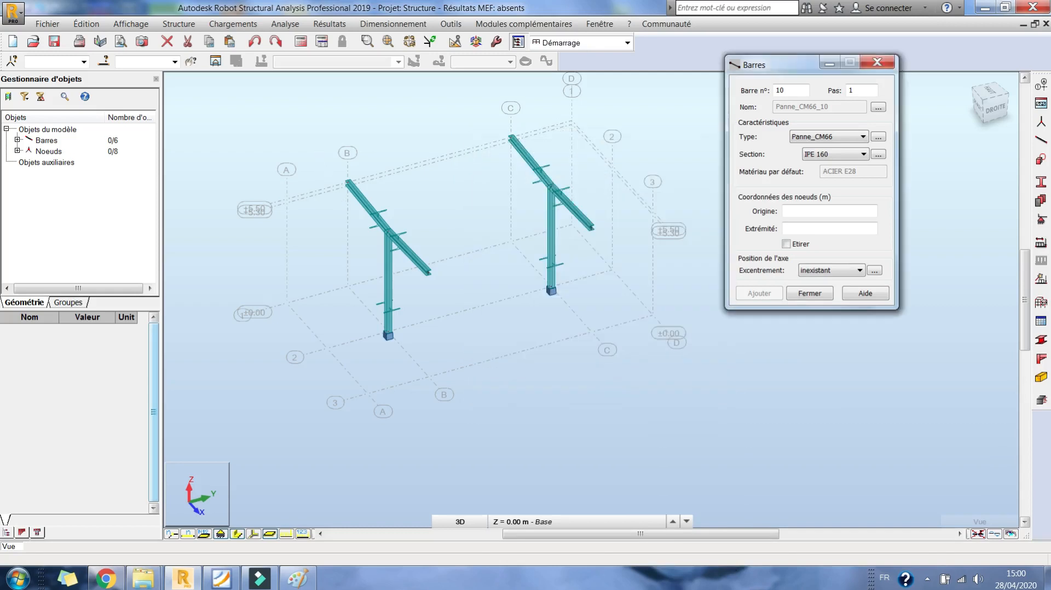
- Draw three consecutive purlins at height 5.50 m along axis 1, from axis A through B and C to axis D
click(184, 578)
click(183, 578)
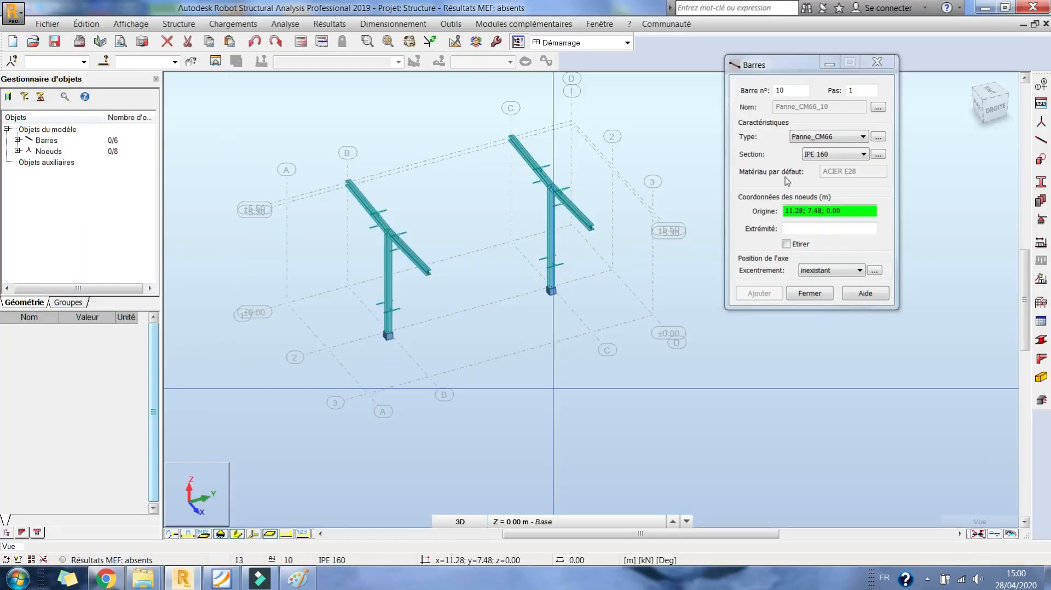
click(810, 211)
middle_drag(310, 142, 295, 179)
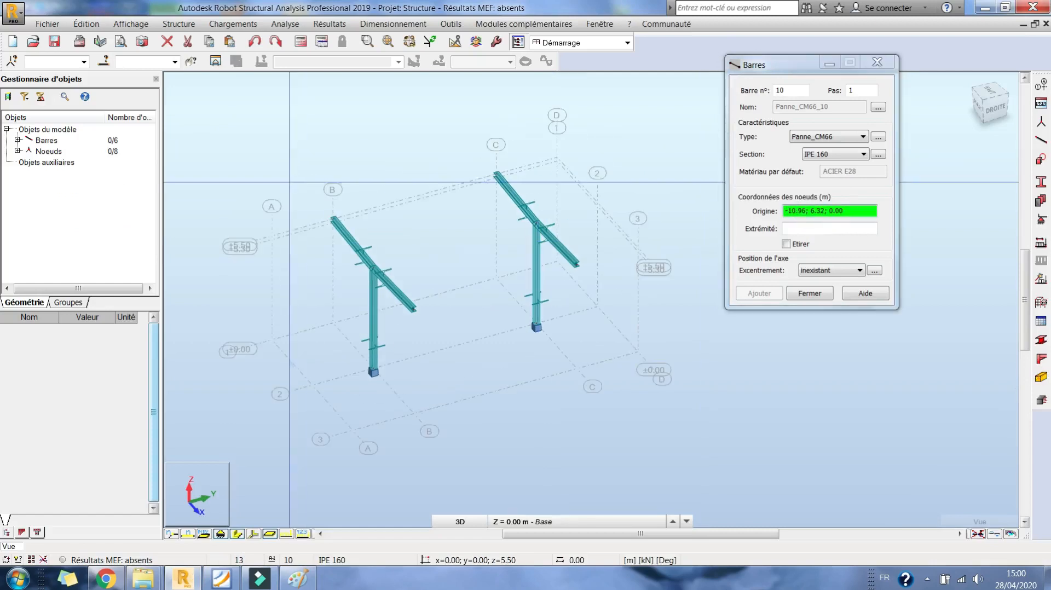
click(272, 236)
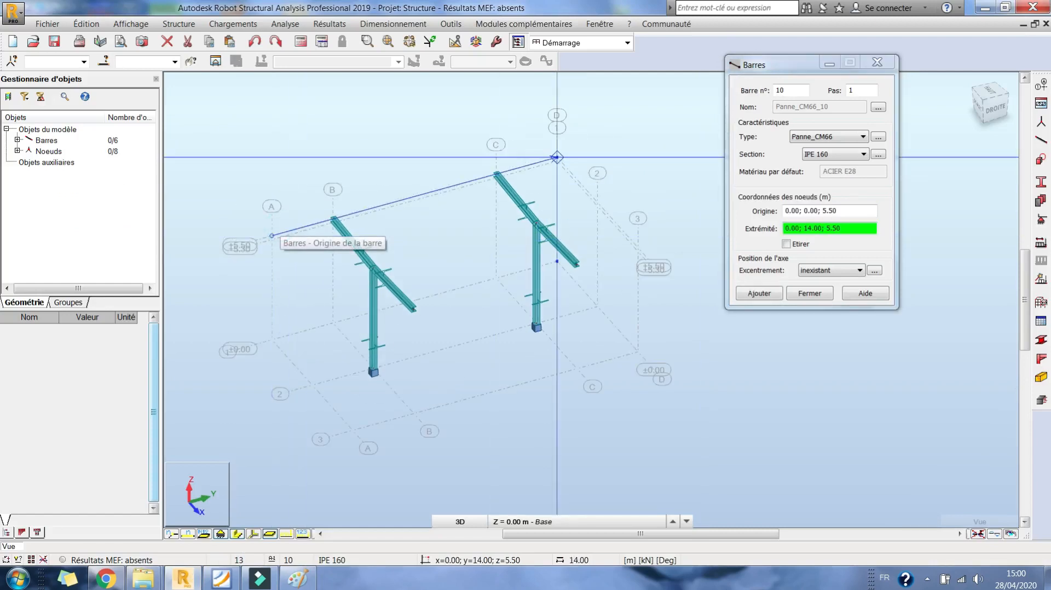
click(333, 219)
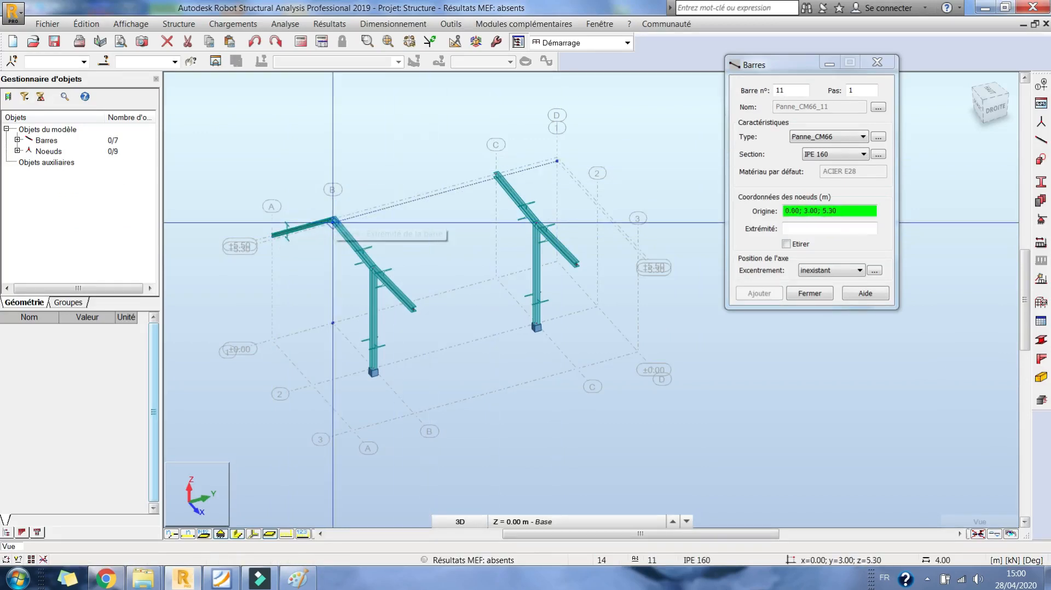
click(496, 175)
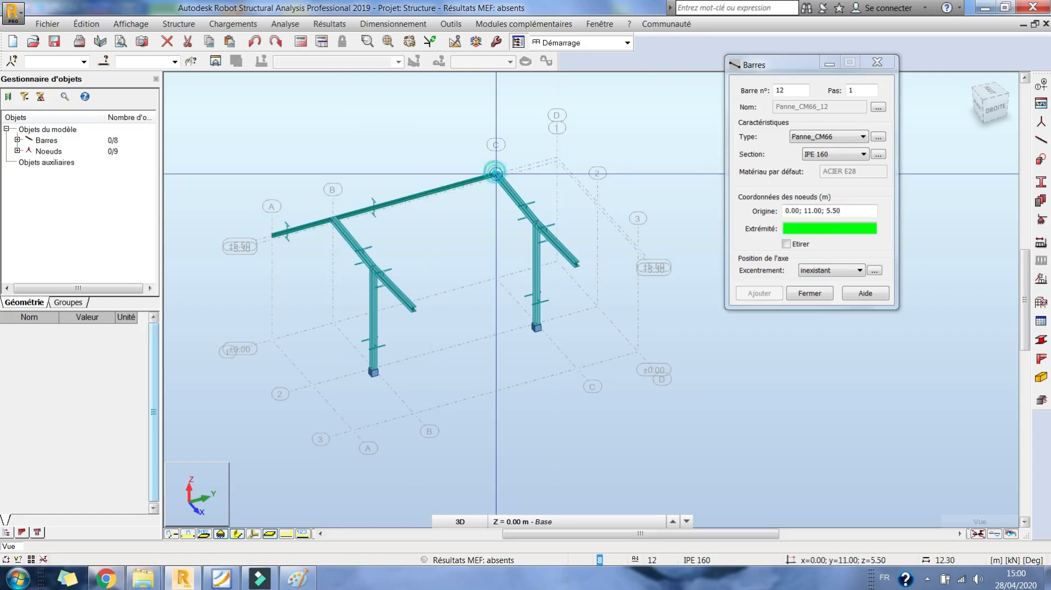
click(556, 159)
click(817, 293)
middle_drag(428, 229, 528, 242)
drag(385, 212, 339, 284)
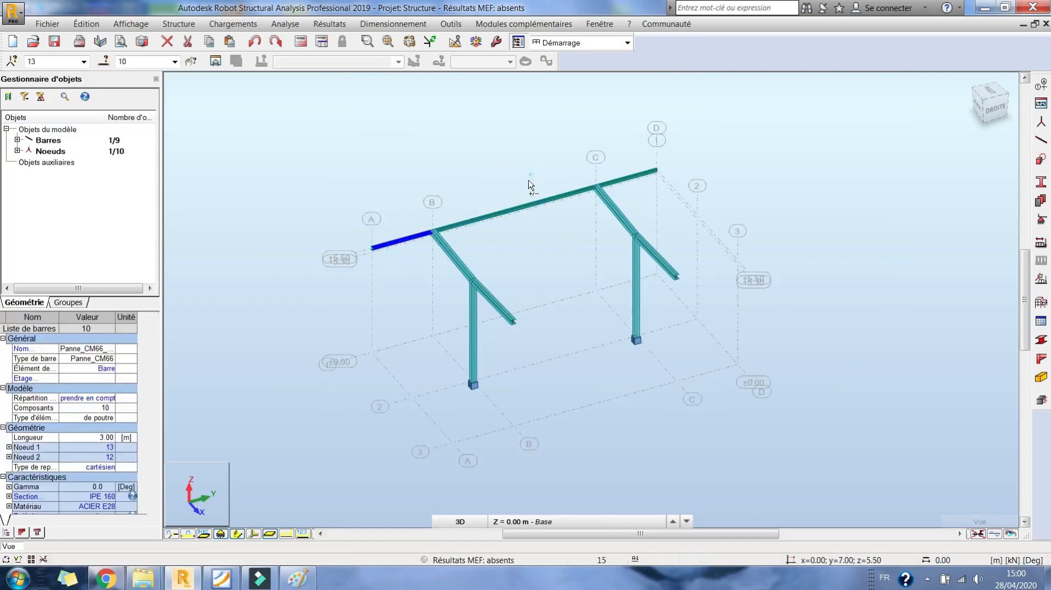
ctrl+click(581, 192)
ctrl+click(640, 175)
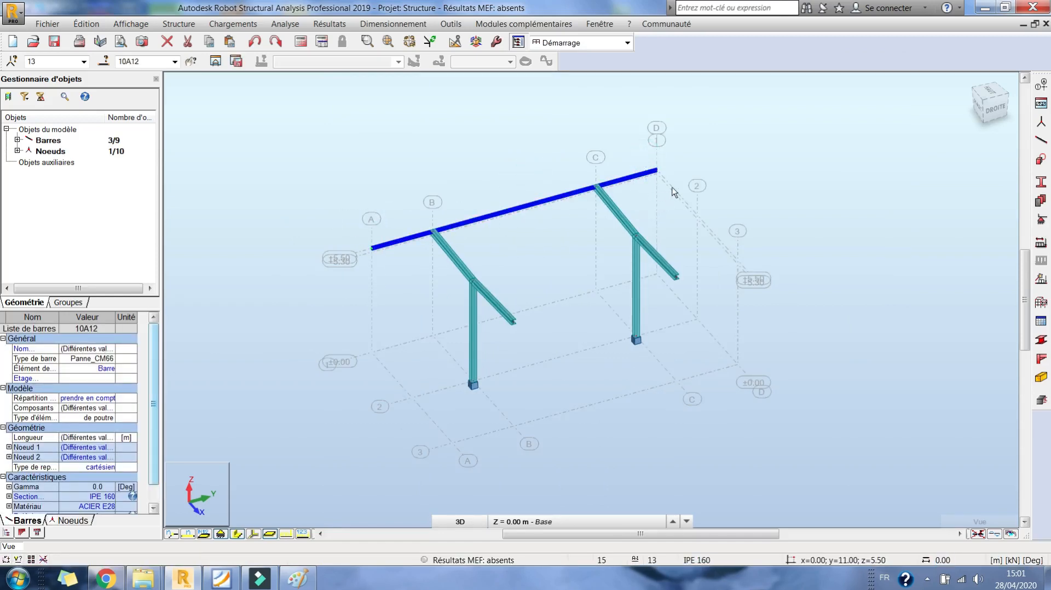
click(395, 261)
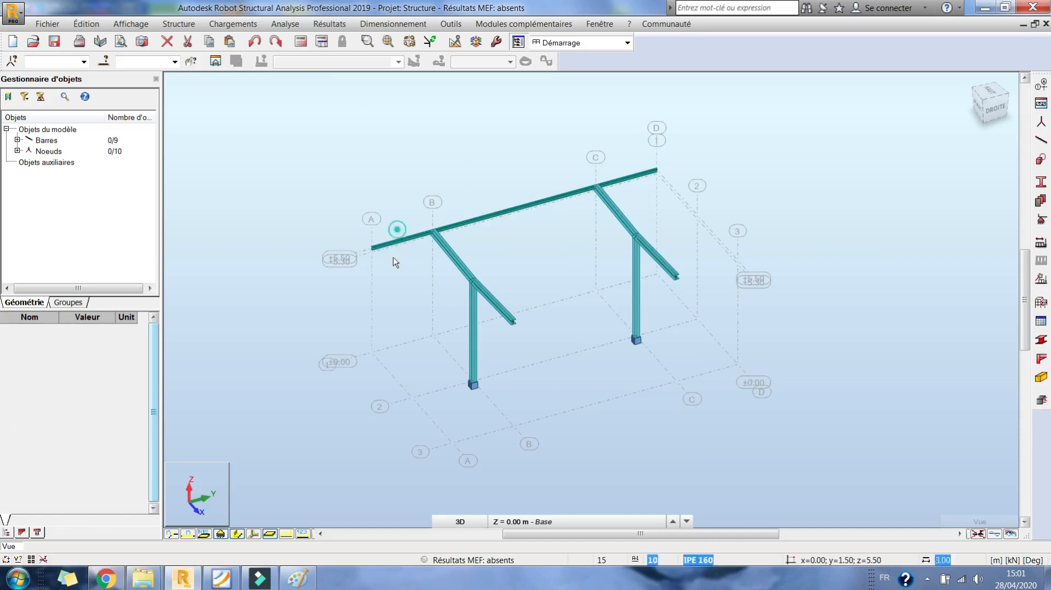
ctrl+drag(492, 182, 476, 241)
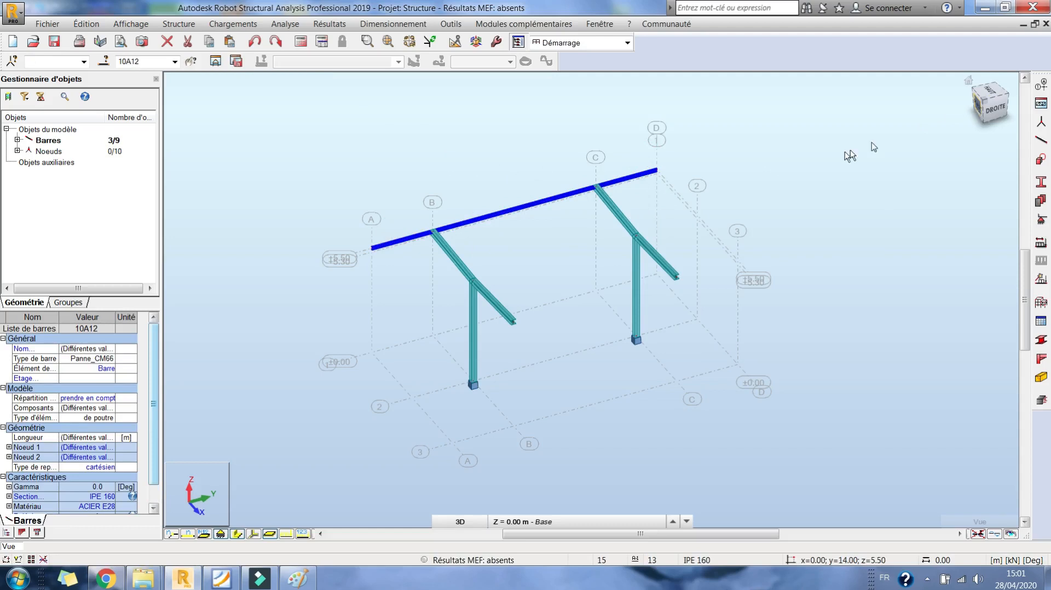
click(751, 148)
- Define a local coordinate system in the sloped beams' plane through 0.00; 3.00; 5.50, 4.00; 3.00; 5.30 and 4.00; 11.00; 5.30
right_click(670, 136)
click(730, 202)
drag(730, 202, 434, 117)
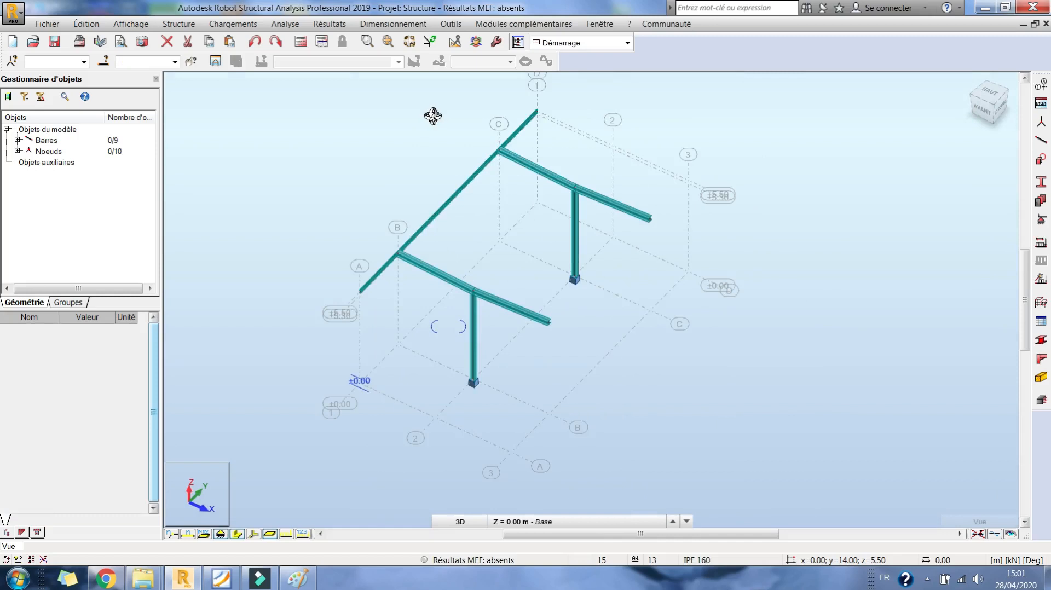
click(474, 39)
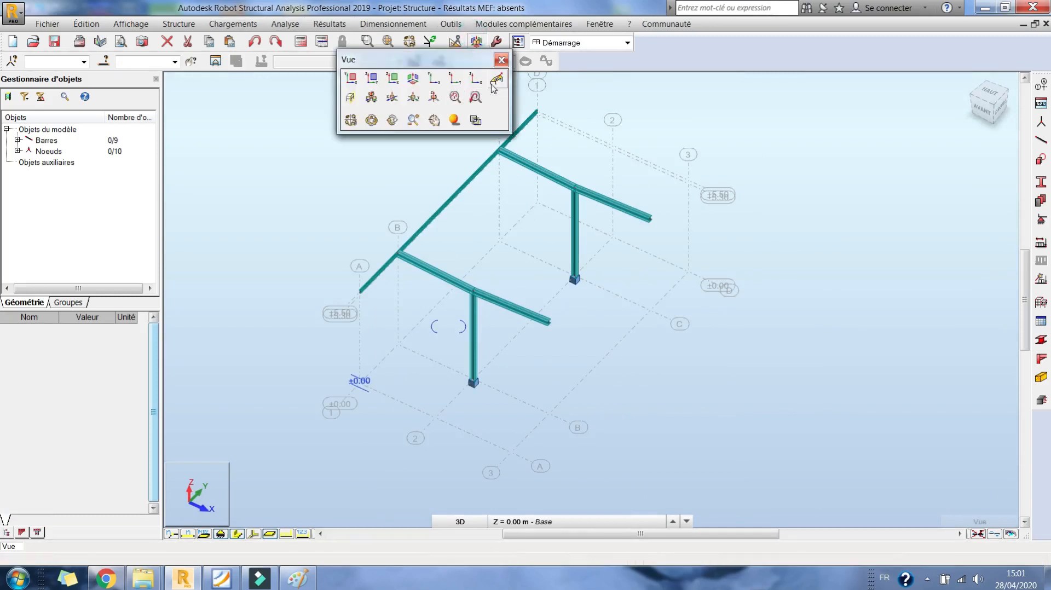
click(494, 81)
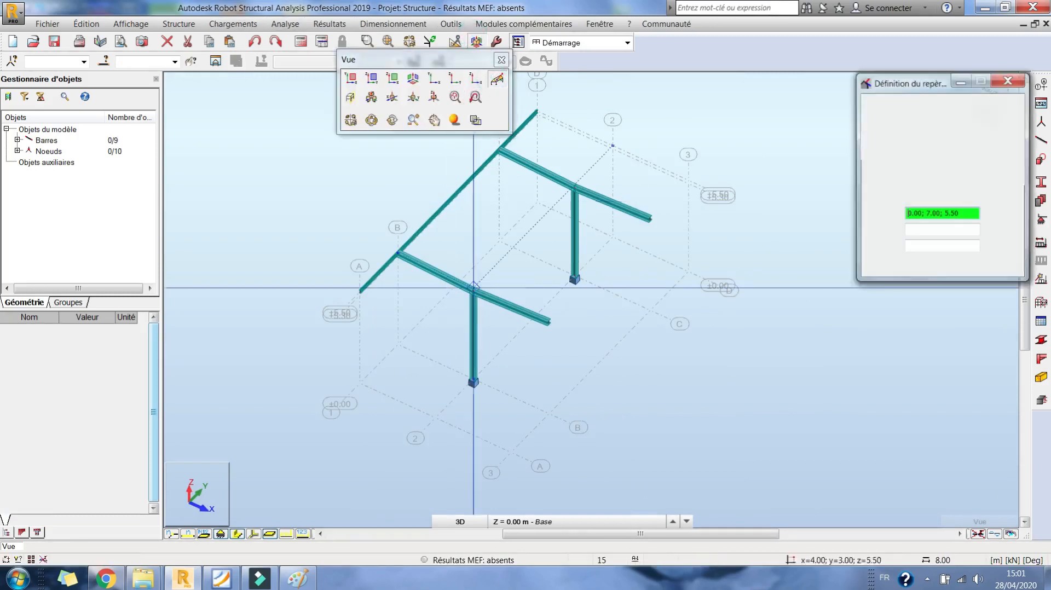
click(398, 253)
click(474, 291)
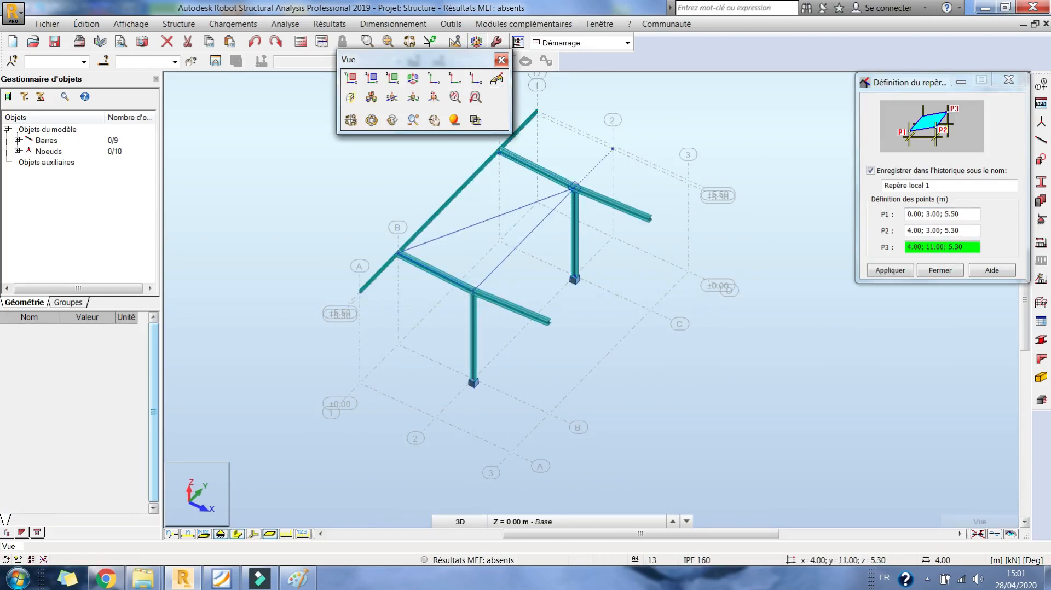
click(574, 187)
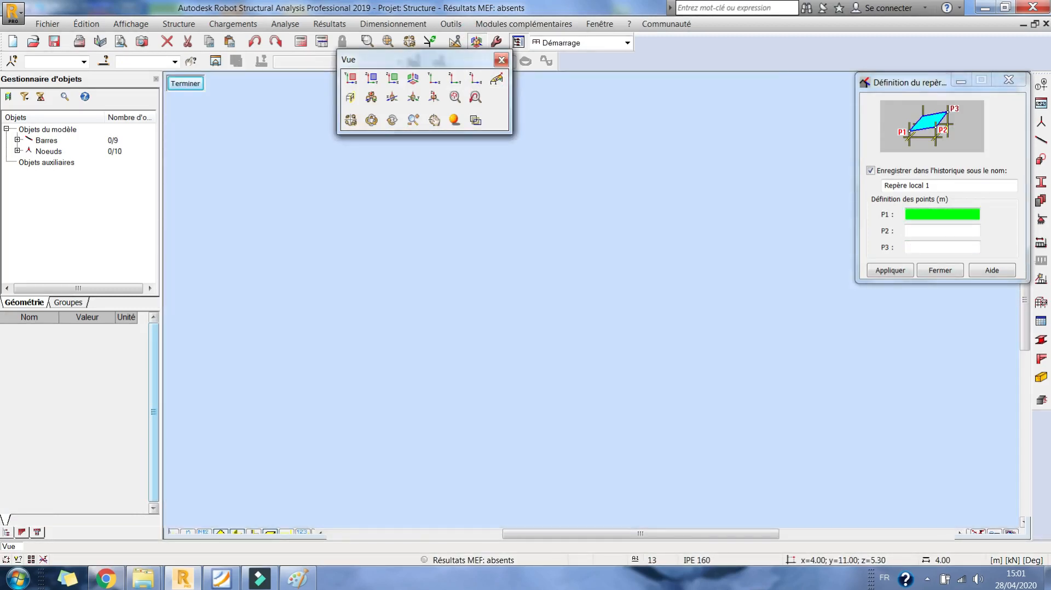
drag(914, 80, 851, 177)
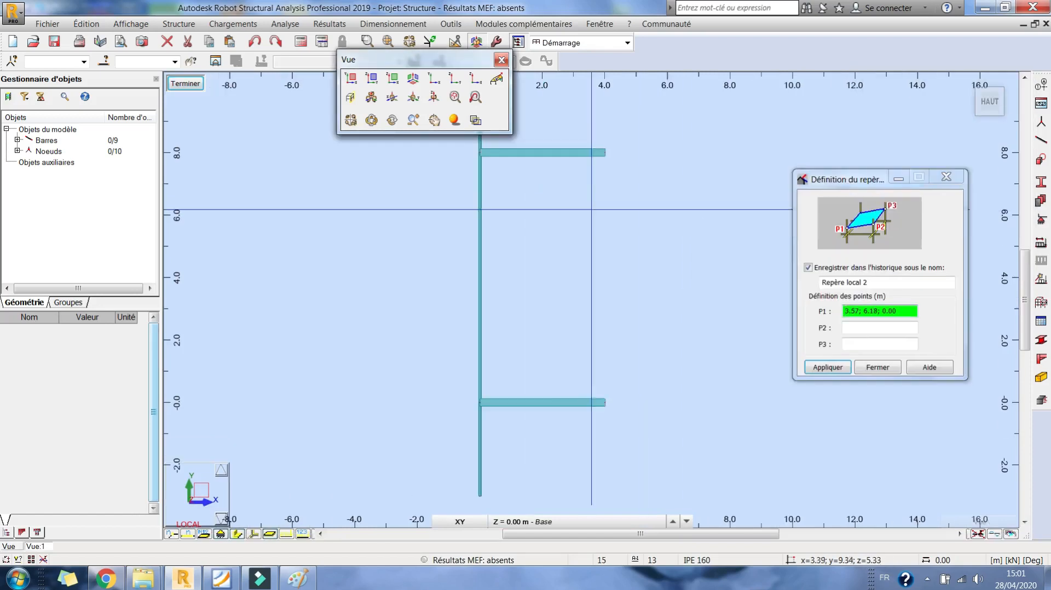
- Select the two sloped beams between axes 1 and 2 in the local plane view, then leave the local coordinate system
right_click(553, 212)
click(627, 240)
drag(581, 100, 526, 441)
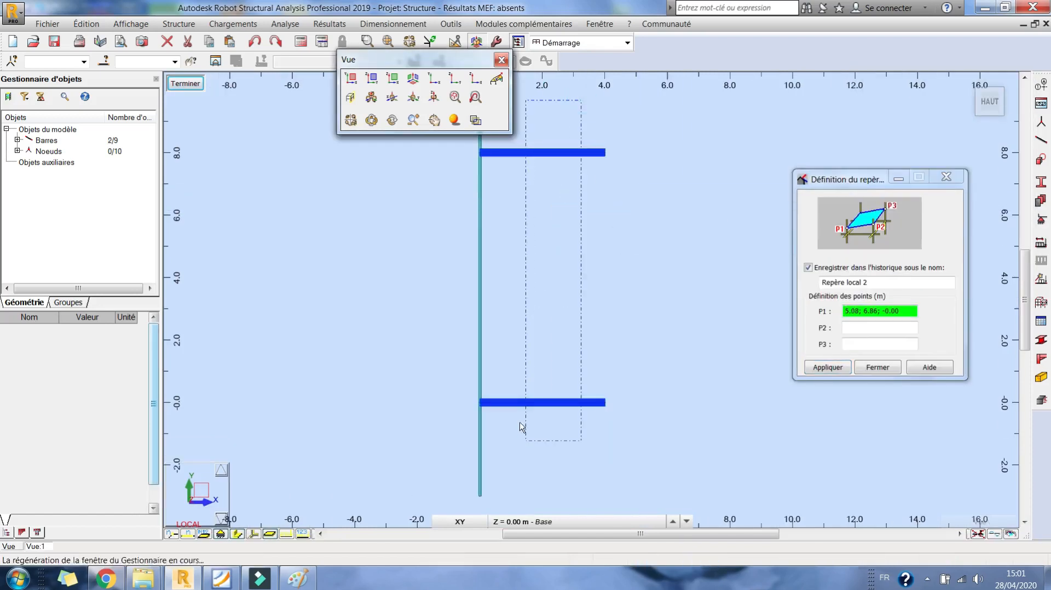
click(501, 61)
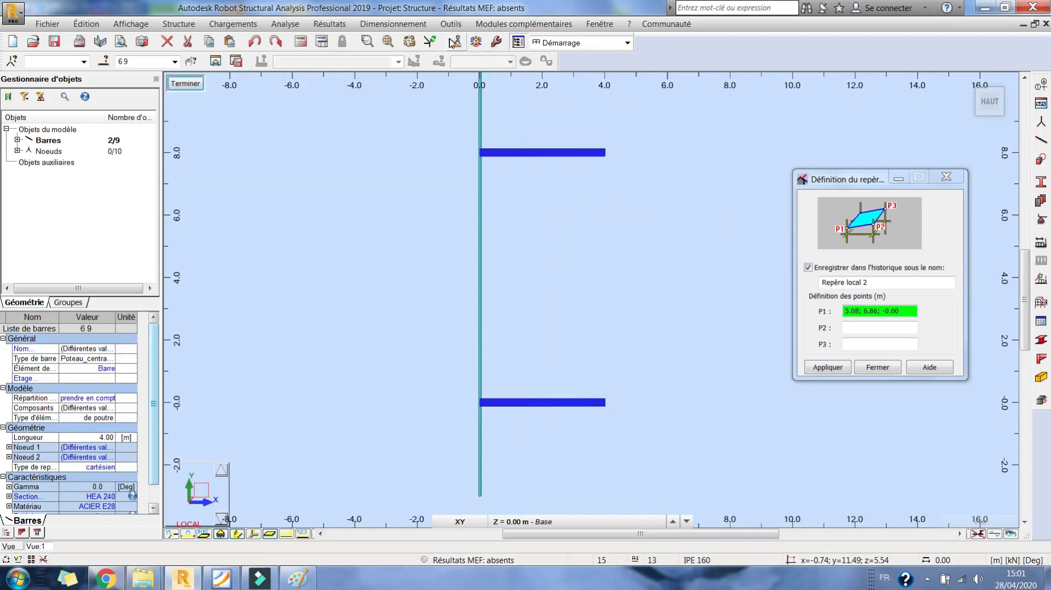
click(454, 44)
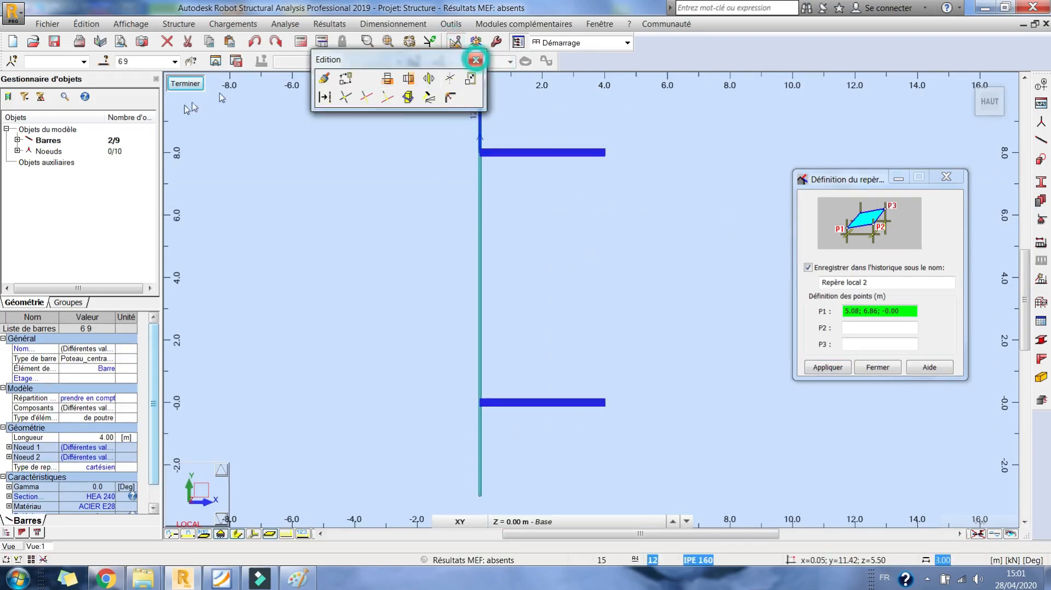
click(185, 85)
click(627, 137)
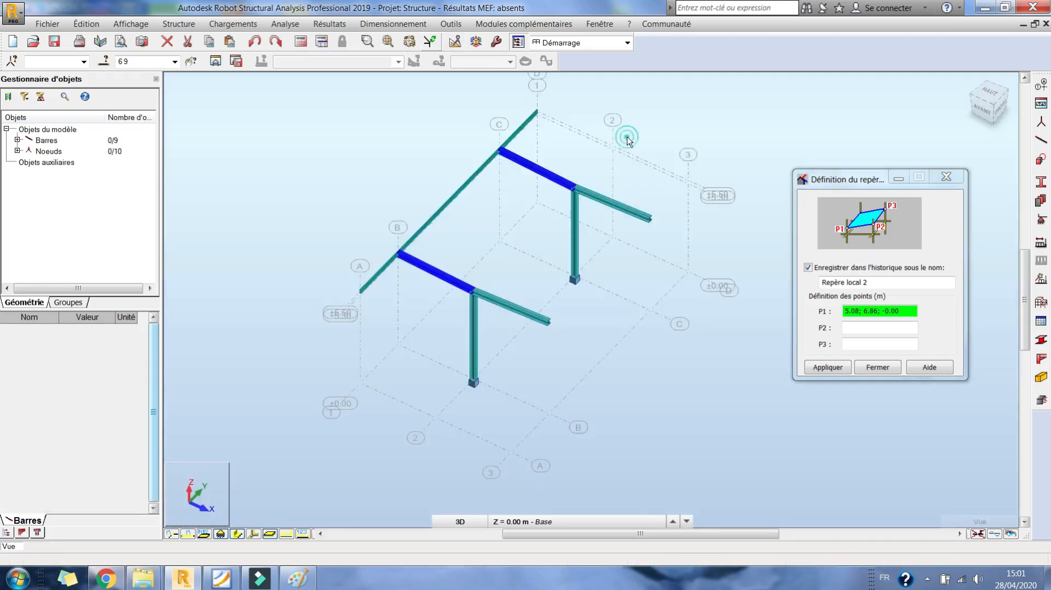
middle_drag(470, 215, 442, 202)
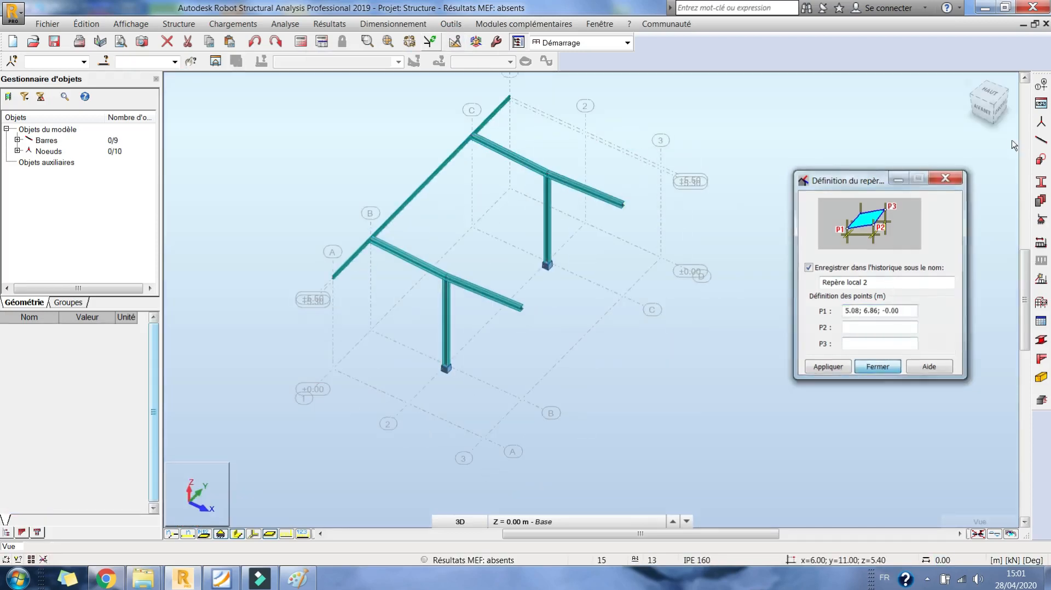
click(882, 368)
- Copy the three purlins along axis 1 by a translation of 2.00; 0.00; -0.10 to the middle of the first slope, with section shapes hidden
click(1042, 140)
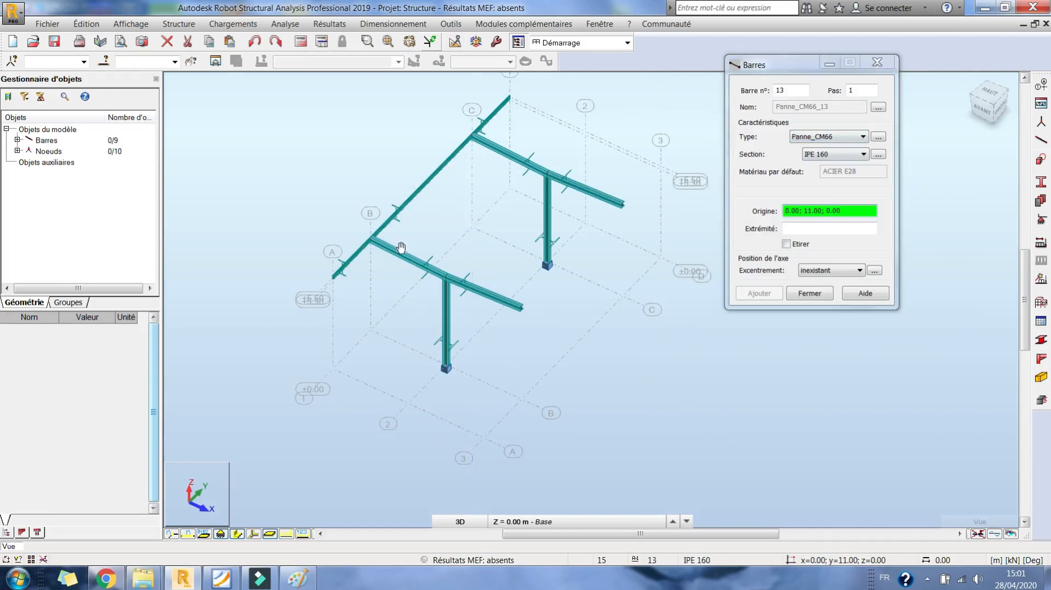
middle_drag(399, 246, 366, 298)
right_click(291, 130)
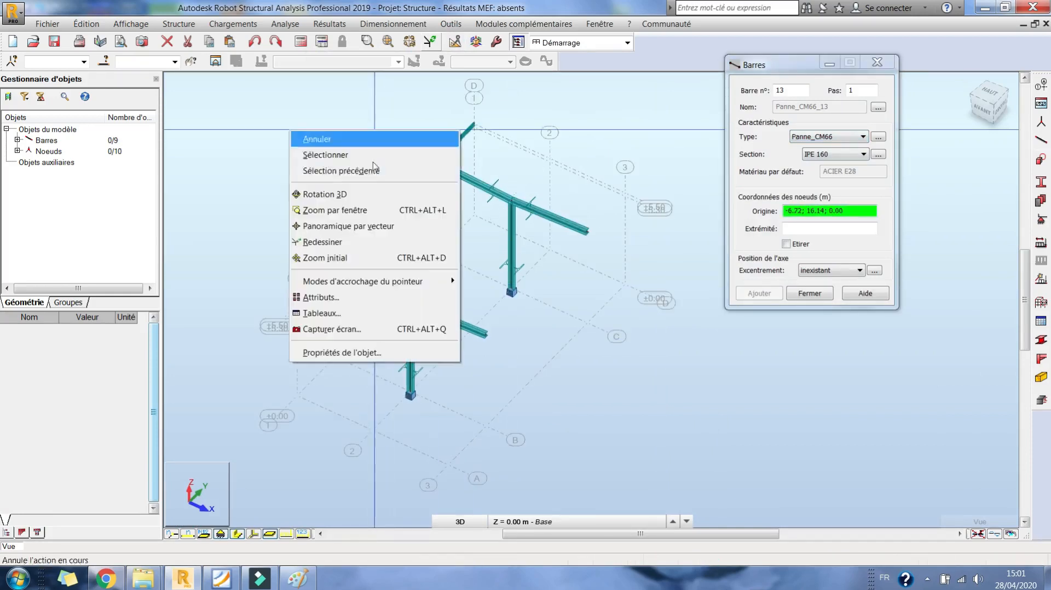
click(368, 158)
click(312, 285)
ctrl+click(386, 212)
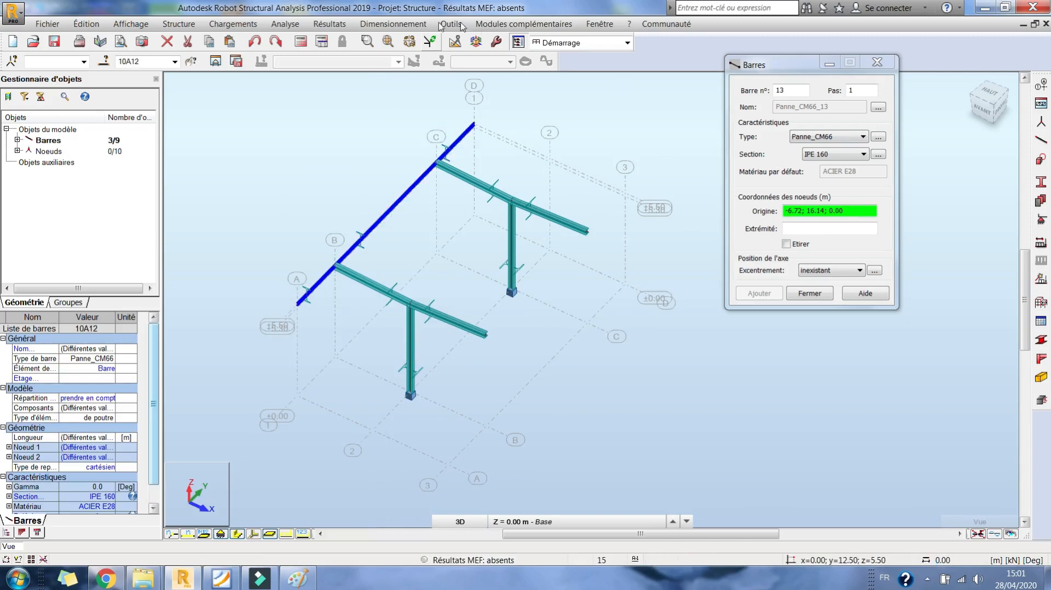
click(452, 43)
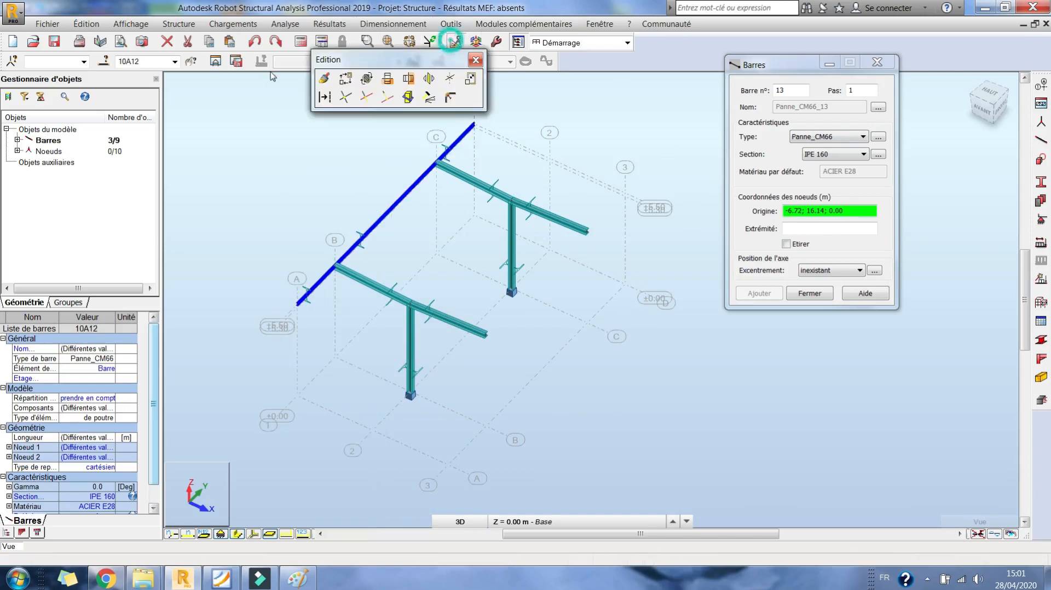
click(346, 80)
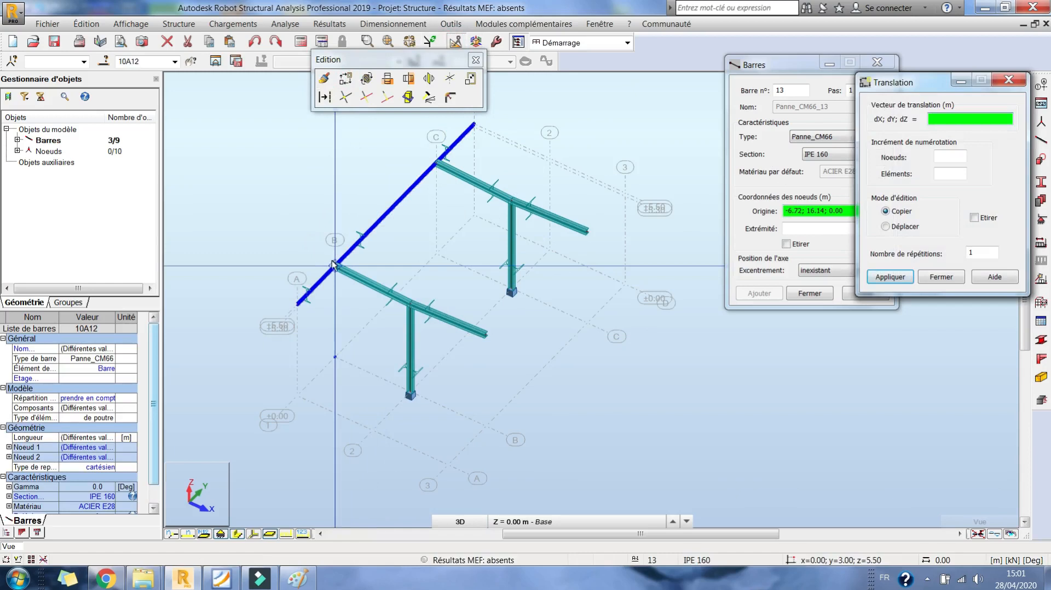
click(239, 535)
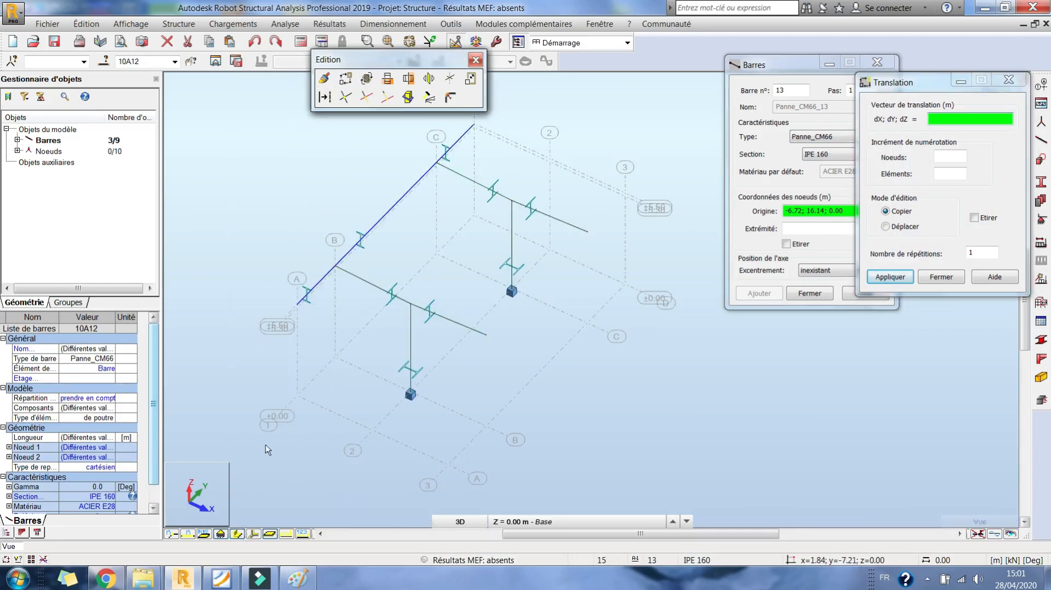
click(341, 264)
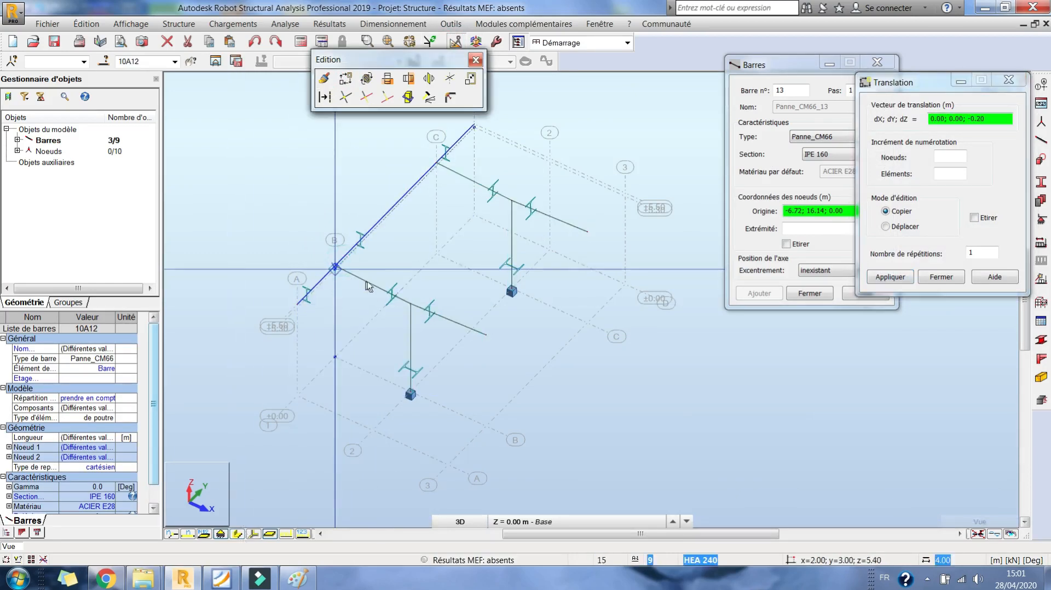
click(371, 286)
click(372, 285)
- Copy the purlins by 2.00; 0.00; -0.10 onto axis 2, and twice more by 2.00; 0.00; 0.10 up to axis 3
scroll(411, 317, up, 4)
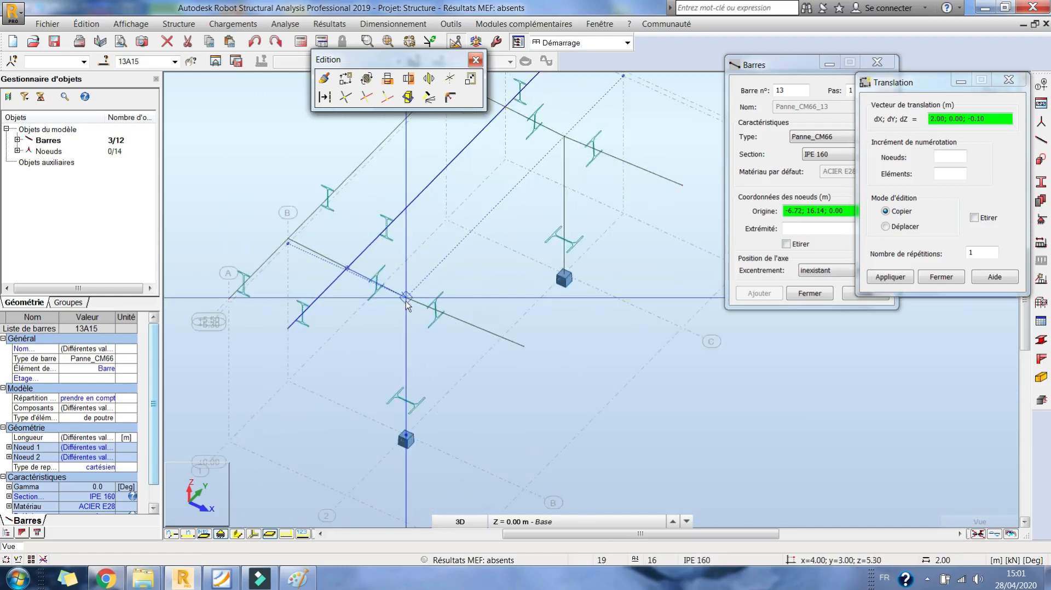
click(407, 301)
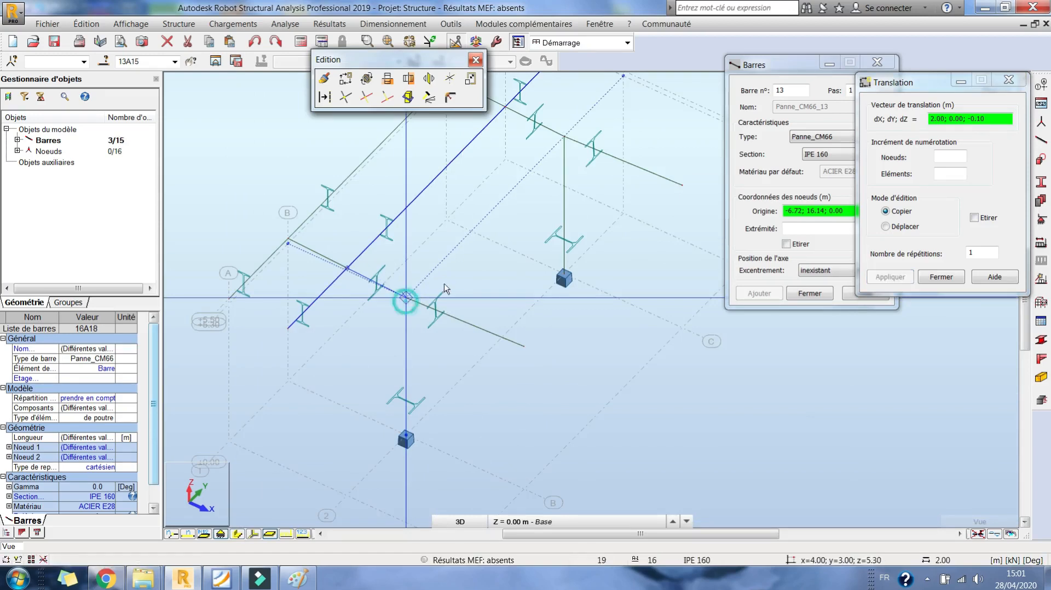
click(408, 302)
click(465, 323)
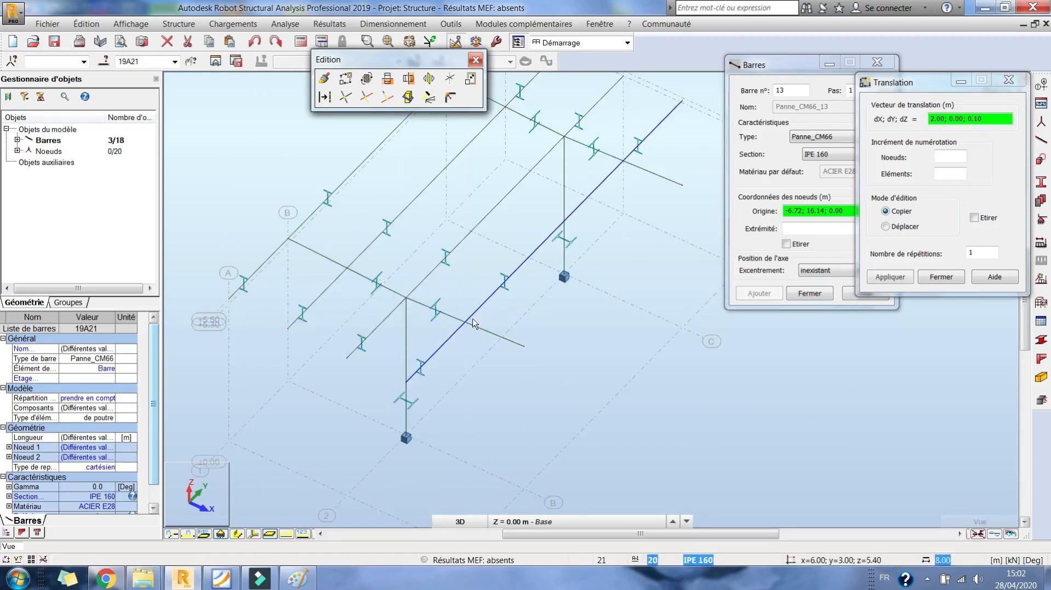
click(524, 347)
click(891, 278)
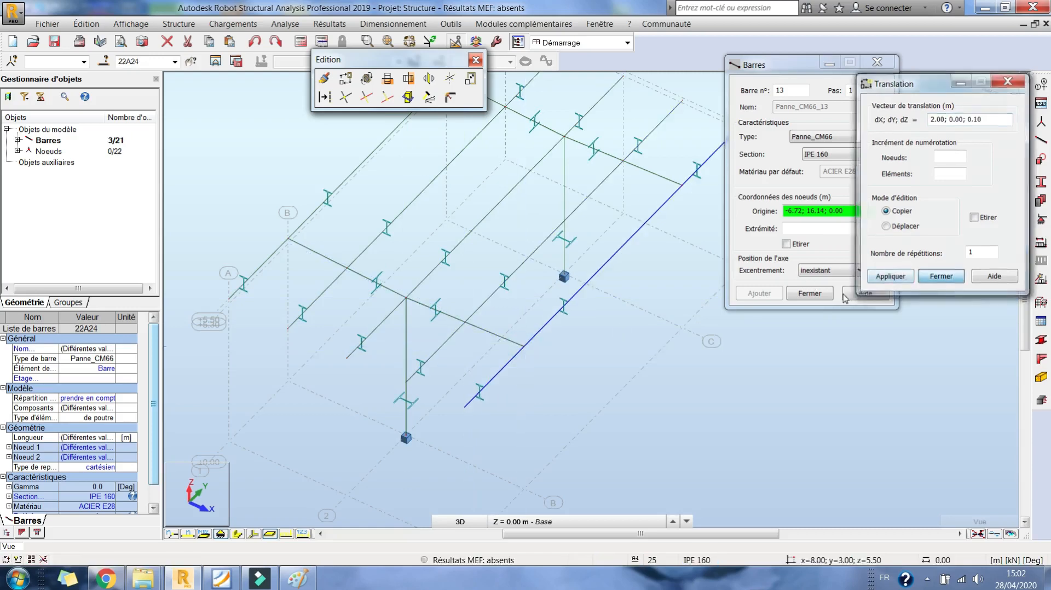
click(942, 276)
click(810, 293)
click(797, 245)
- Examine the complete purlin layout from different 3D angles, with and without the section shapes
right_click(732, 240)
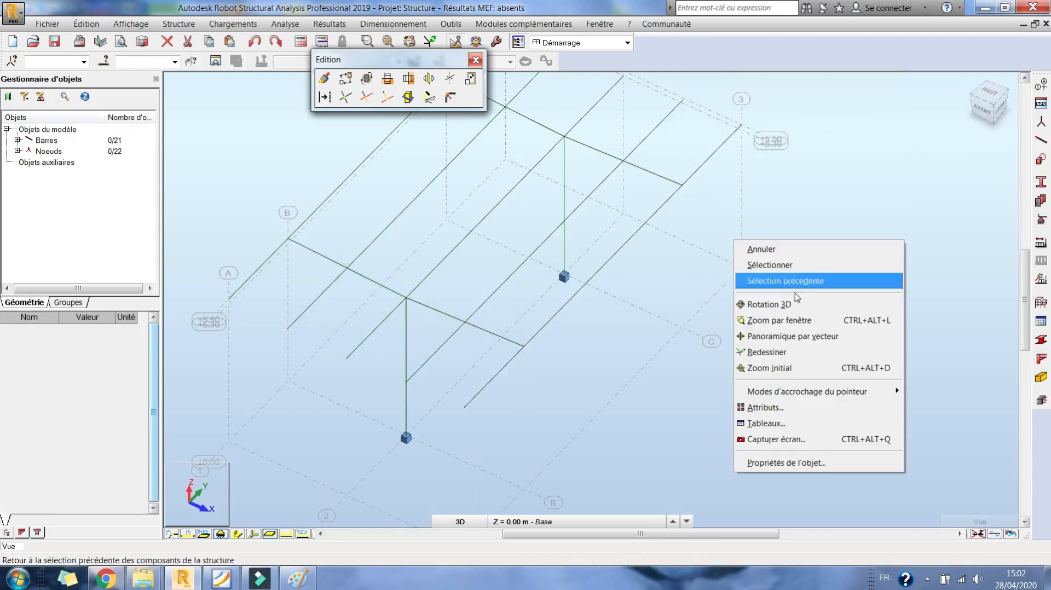
click(788, 303)
drag(789, 303, 540, 277)
scroll(537, 277, down, 2)
scroll(549, 262, up, 4)
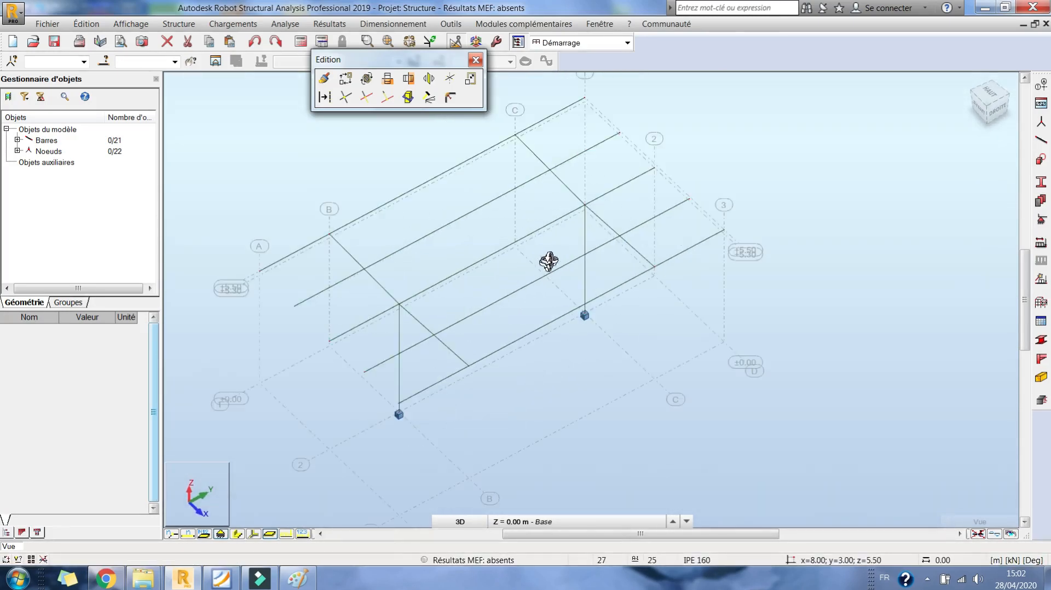
click(474, 61)
drag(418, 274, 491, 242)
middle_drag(491, 242, 489, 228)
click(237, 534)
shift+middle_drag(563, 244, 549, 261)
scroll(550, 260, up, 2)
click(237, 534)
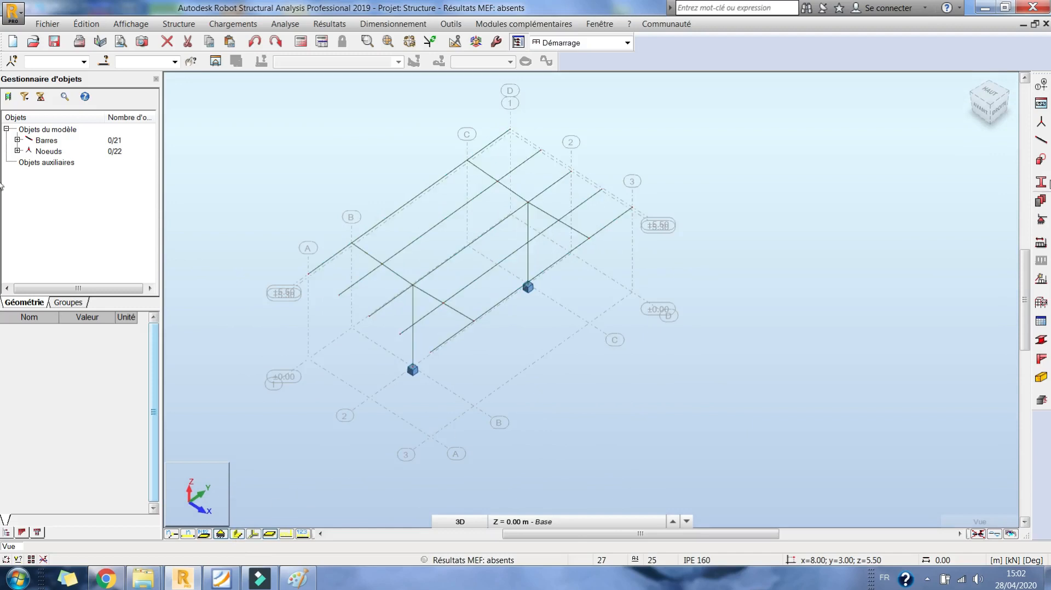
- Set up a new cladding with load distribution in Direction X and the Rectangle definition method
click(1040, 302)
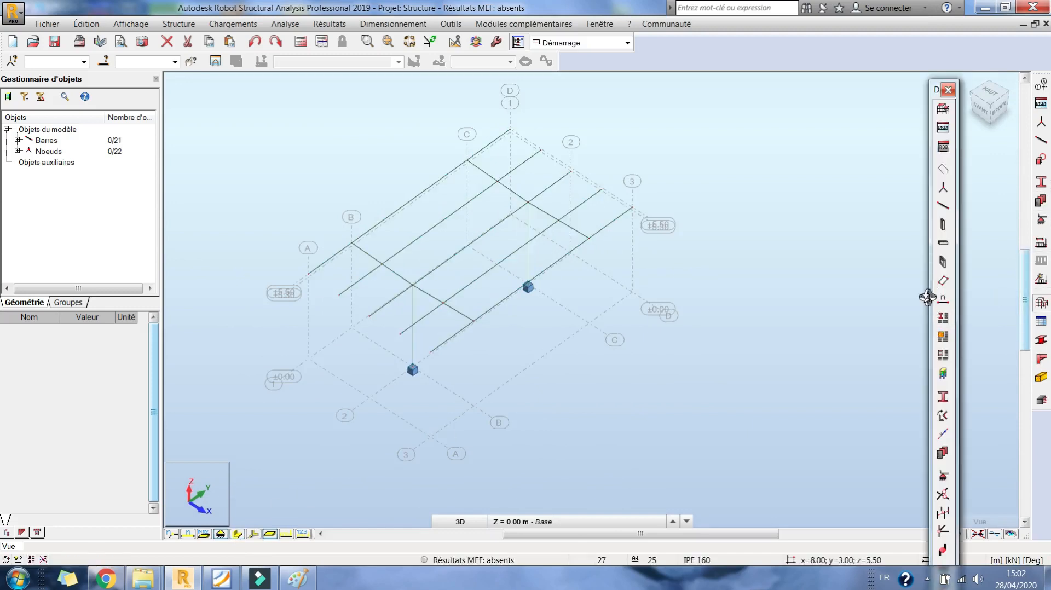
drag(931, 292, 898, 285)
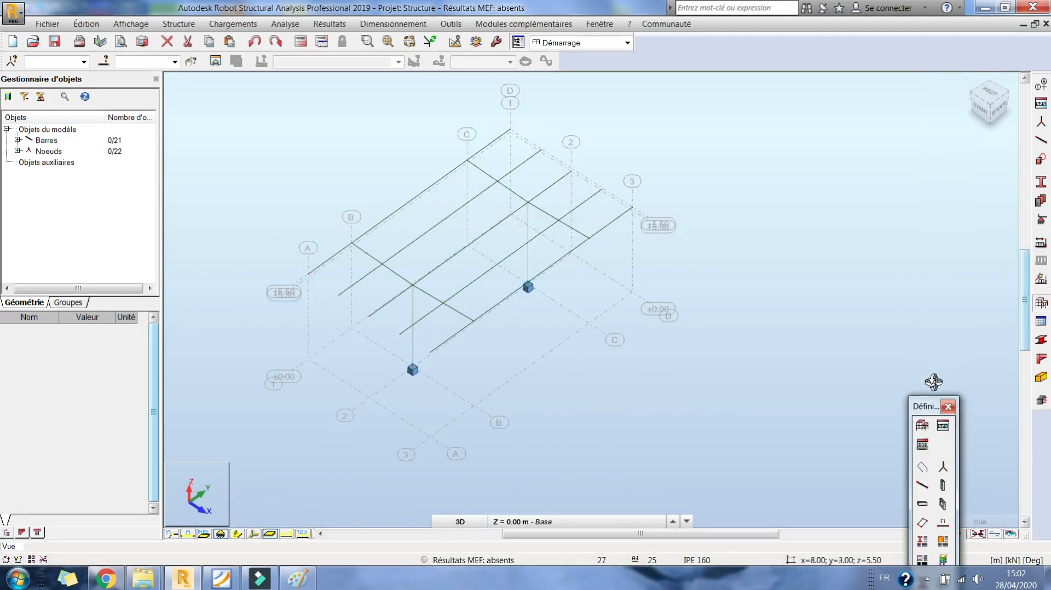
drag(927, 410, 921, 149)
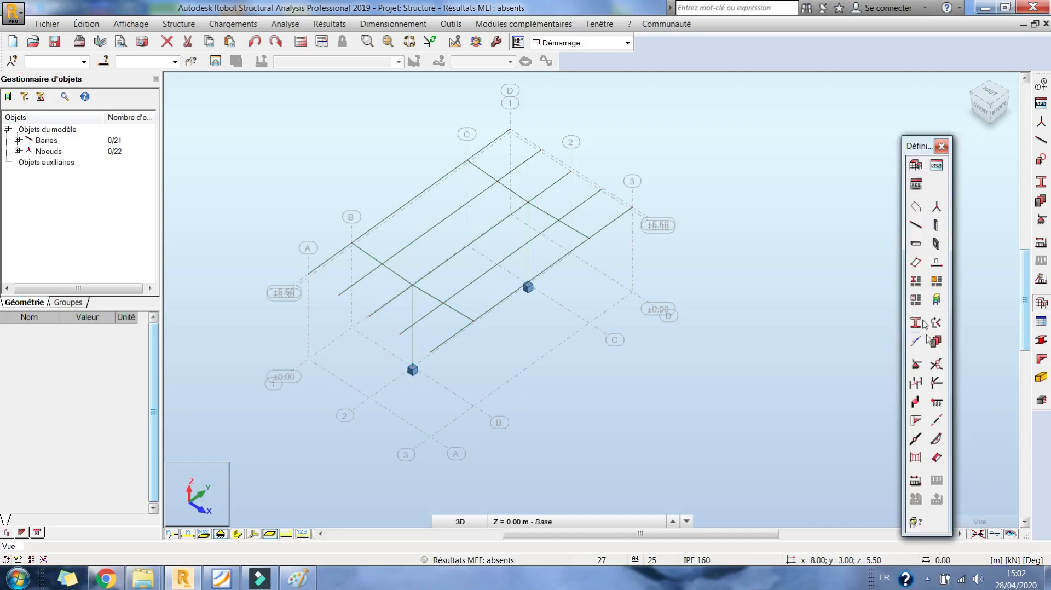
click(917, 264)
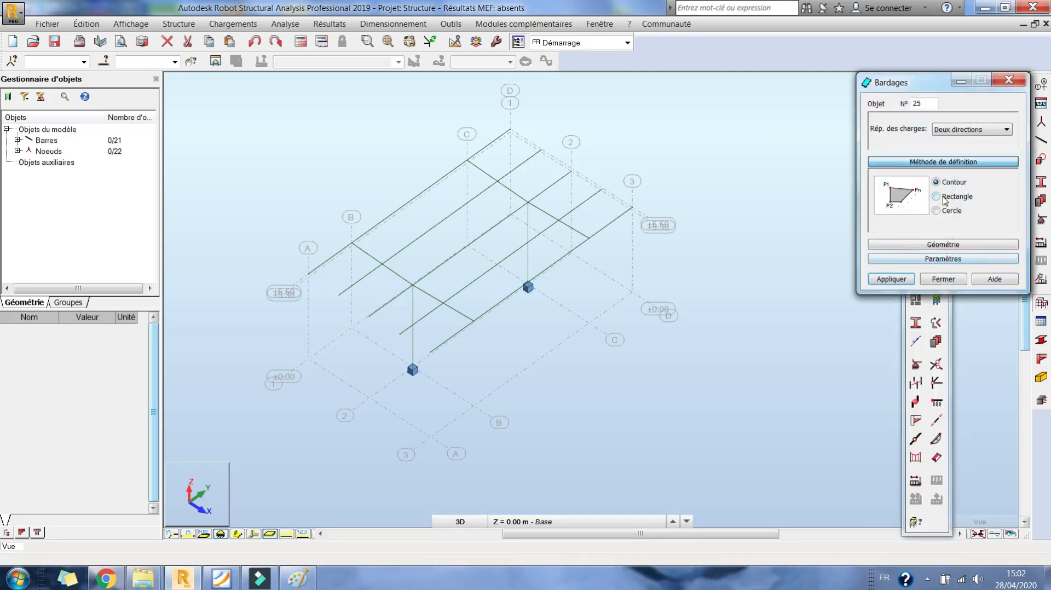
click(952, 145)
click(953, 148)
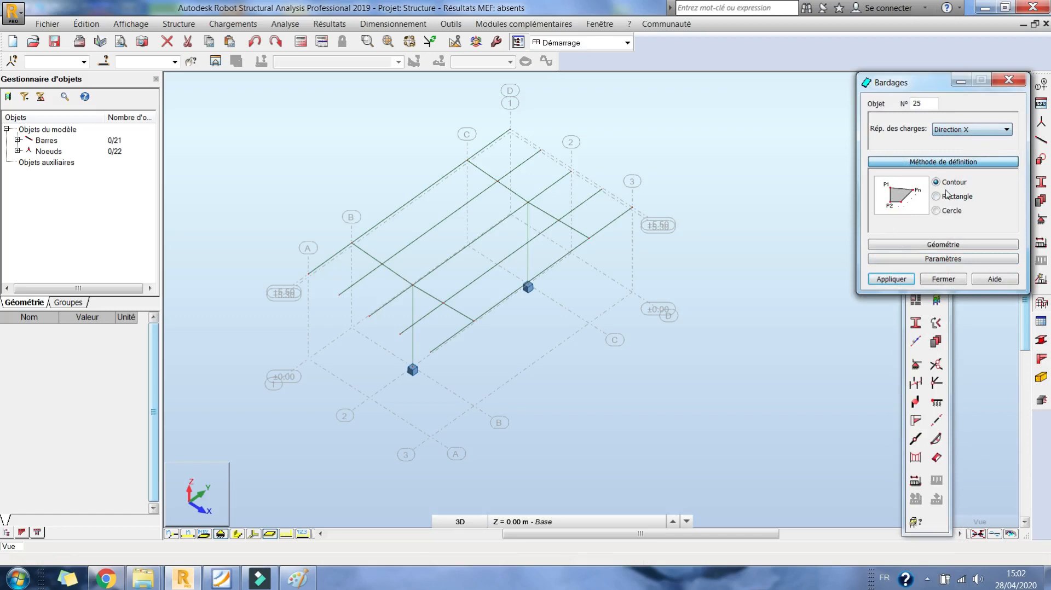
click(946, 198)
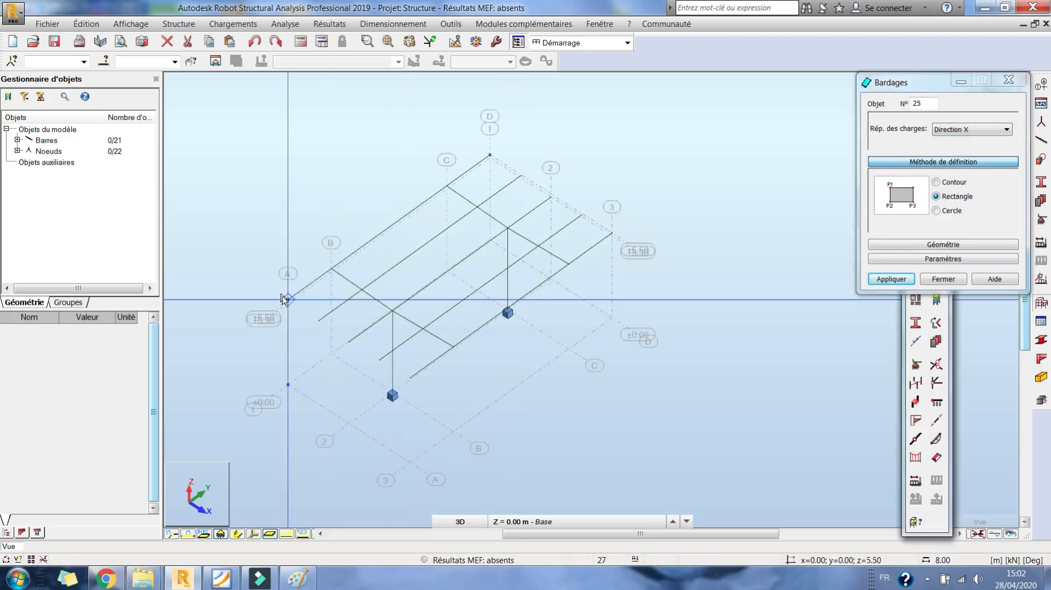
- Draw the cladding rectangle over the first roof slope between axes 1 and 2, from axis A to axis D
click(285, 305)
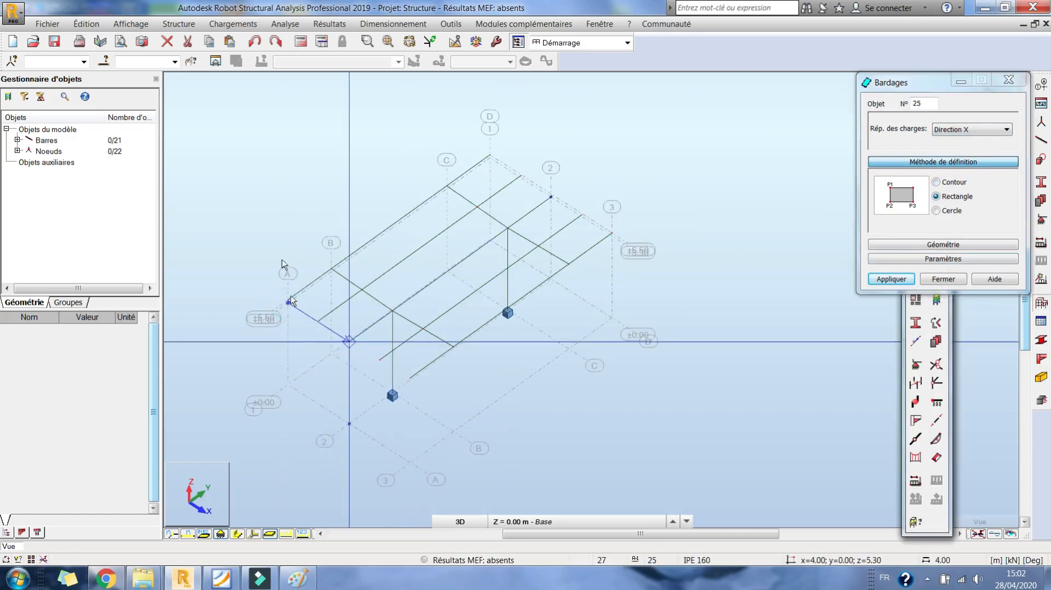
click(941, 197)
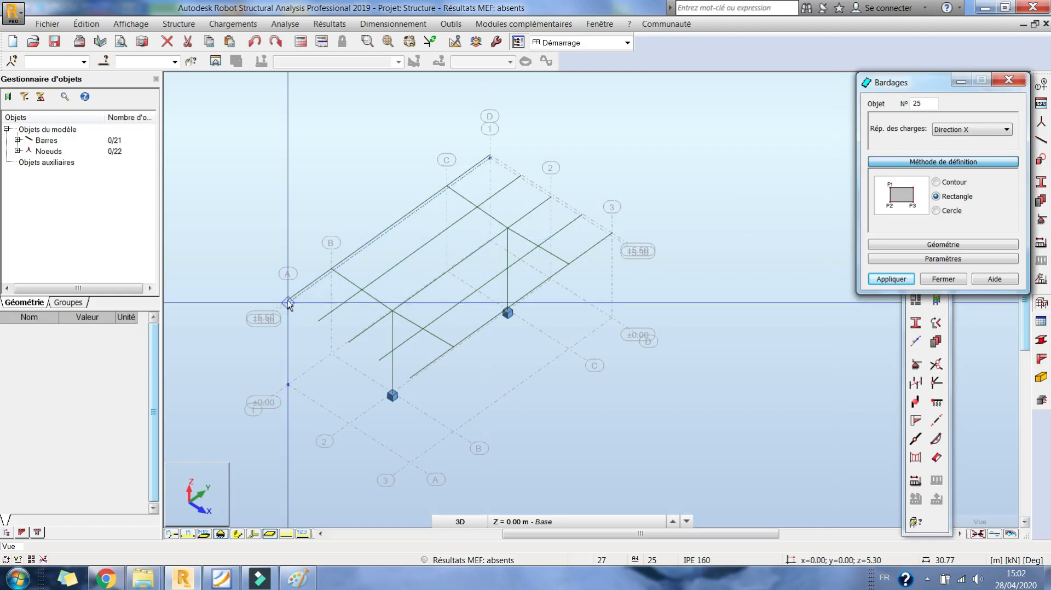
click(287, 302)
click(356, 350)
click(496, 160)
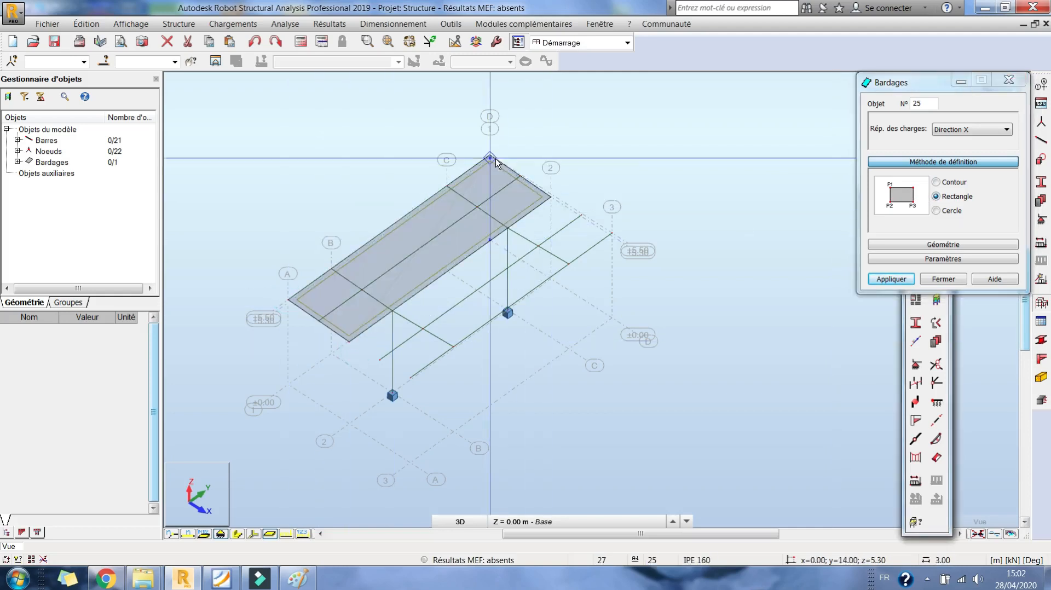
- Draw a second cladding rectangle between axes 2 and 3 from axis A to axis D, and inspect the roof in 3D
click(351, 343)
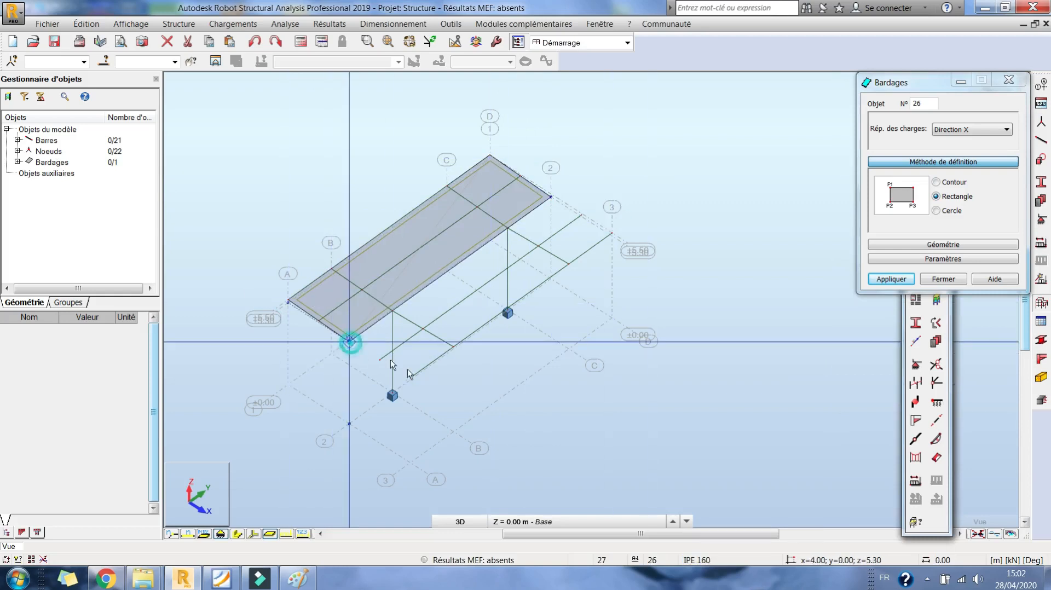
click(410, 379)
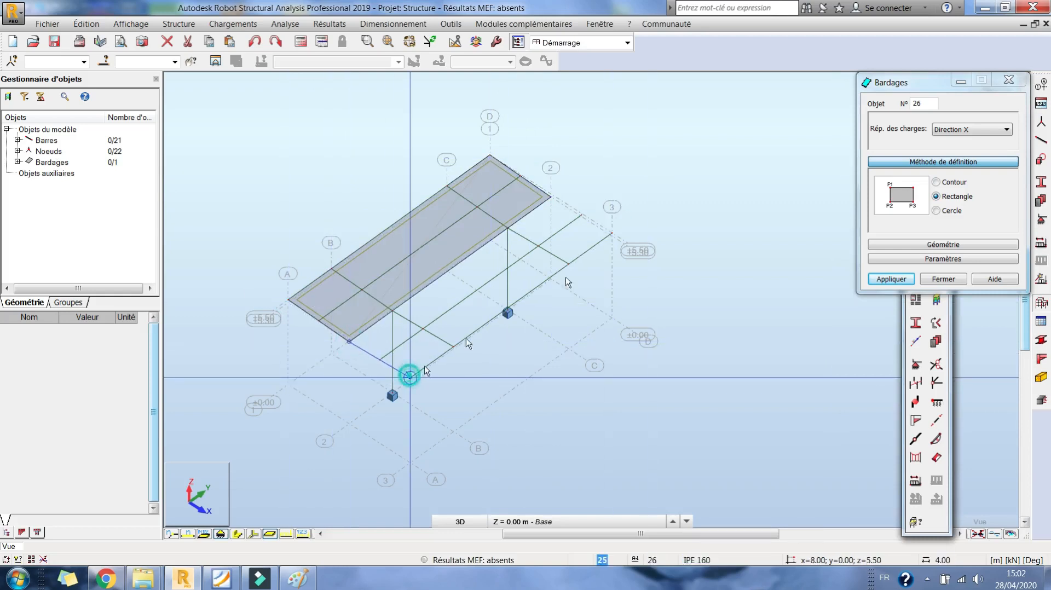
click(612, 232)
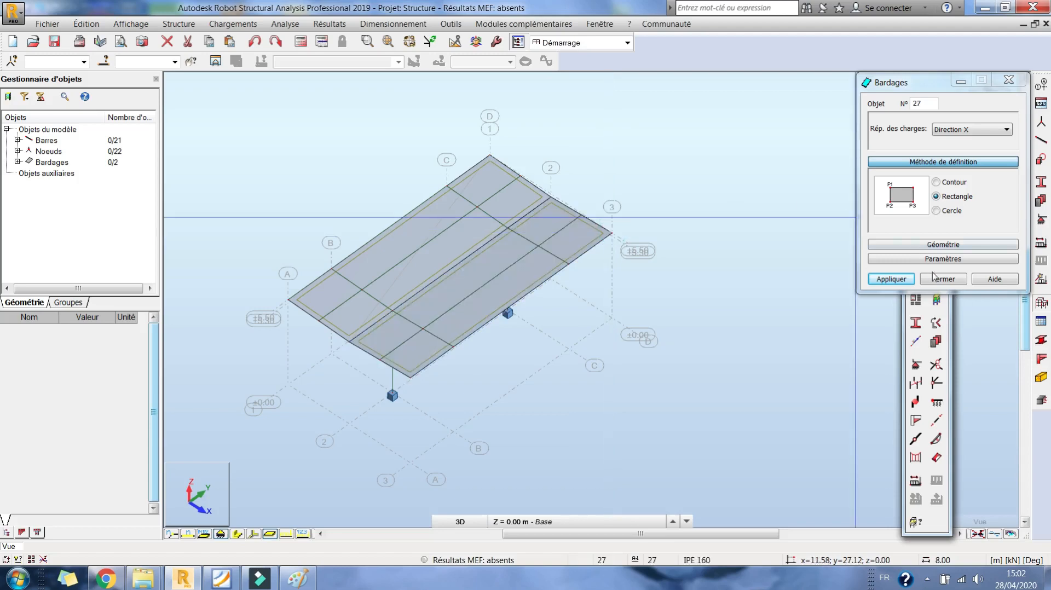
click(943, 280)
right_click(661, 175)
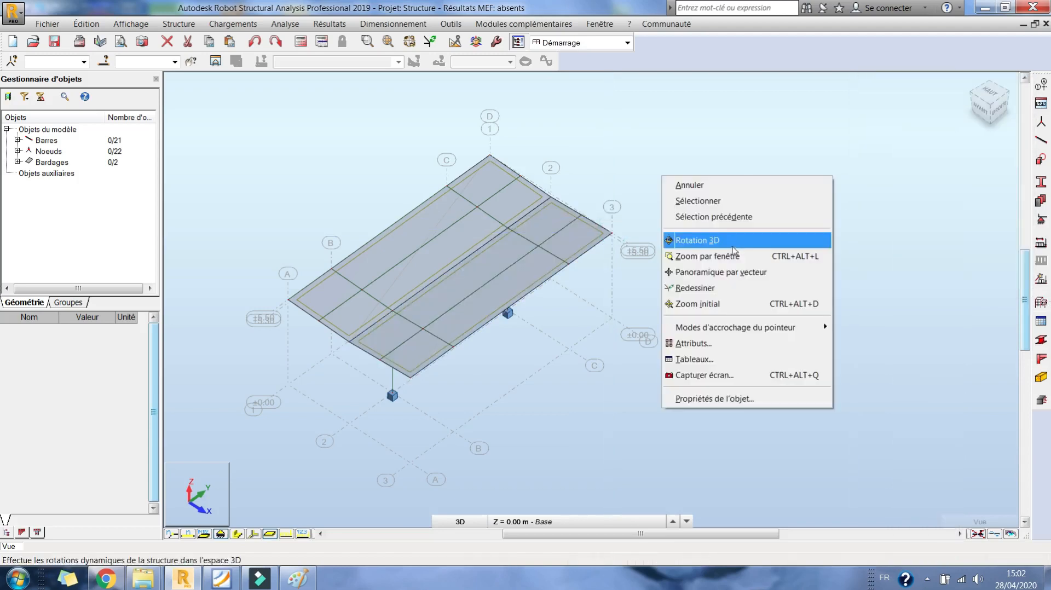
click(731, 237)
drag(615, 270, 221, 140)
- Start saving the project, switch to Paint and close the dimension sketch without saving it
click(54, 42)
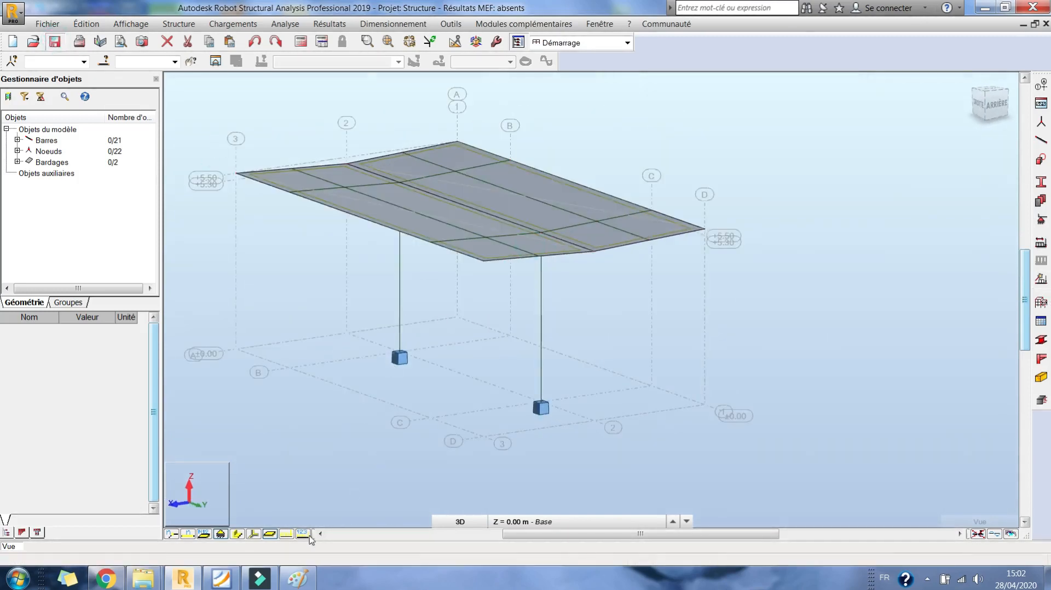
click(298, 578)
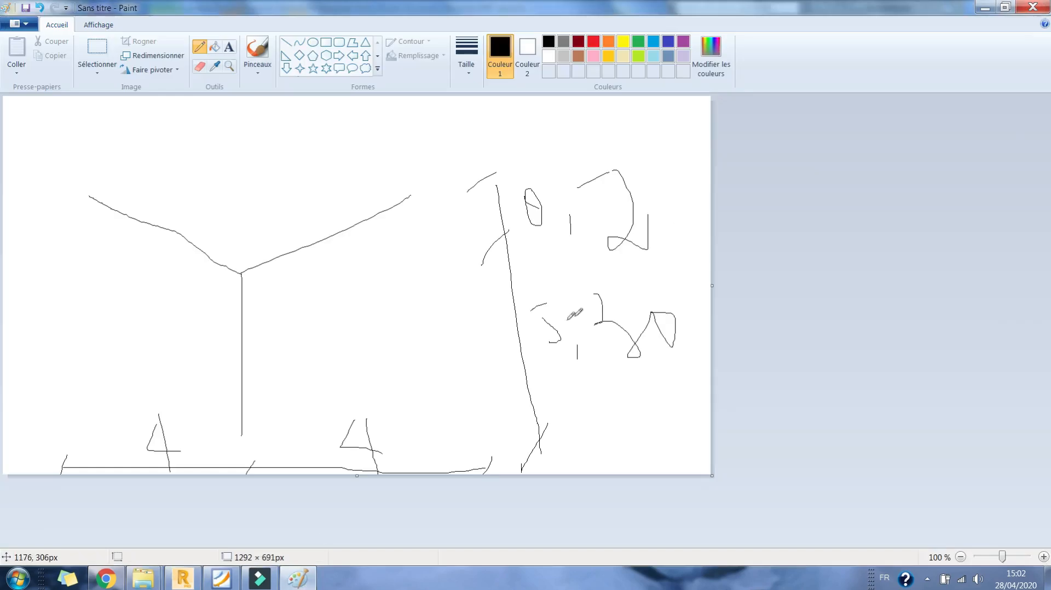
key(alt+F4)
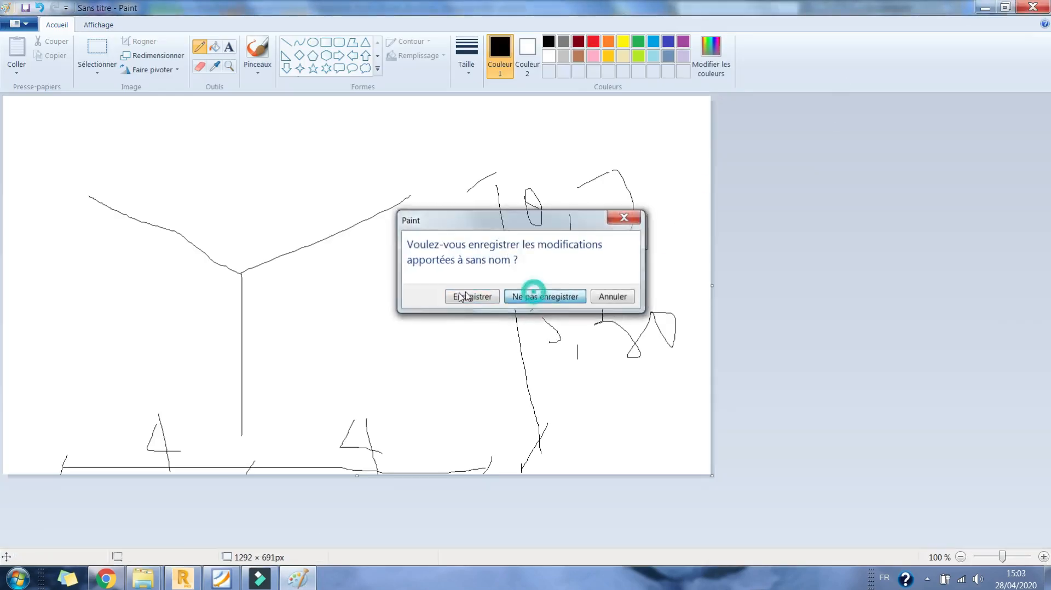
click(537, 296)
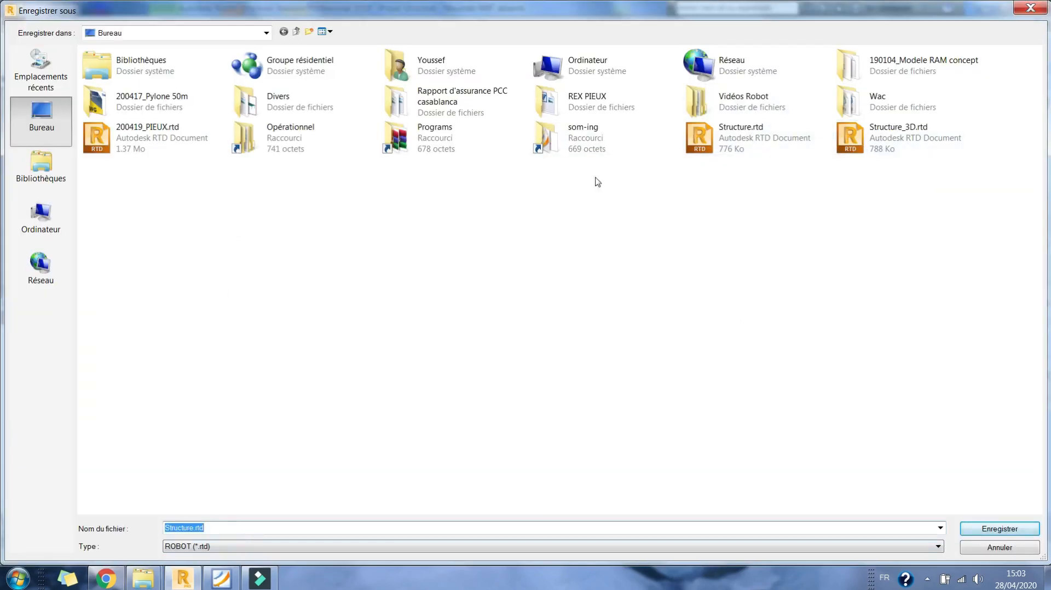
- Save the project as 200428_TOITURE ISOLEE in the 200428_TOITURE ISOLEE folder inside Vidéos Robot
double_click(737, 98)
double_click(155, 104)
click(216, 529)
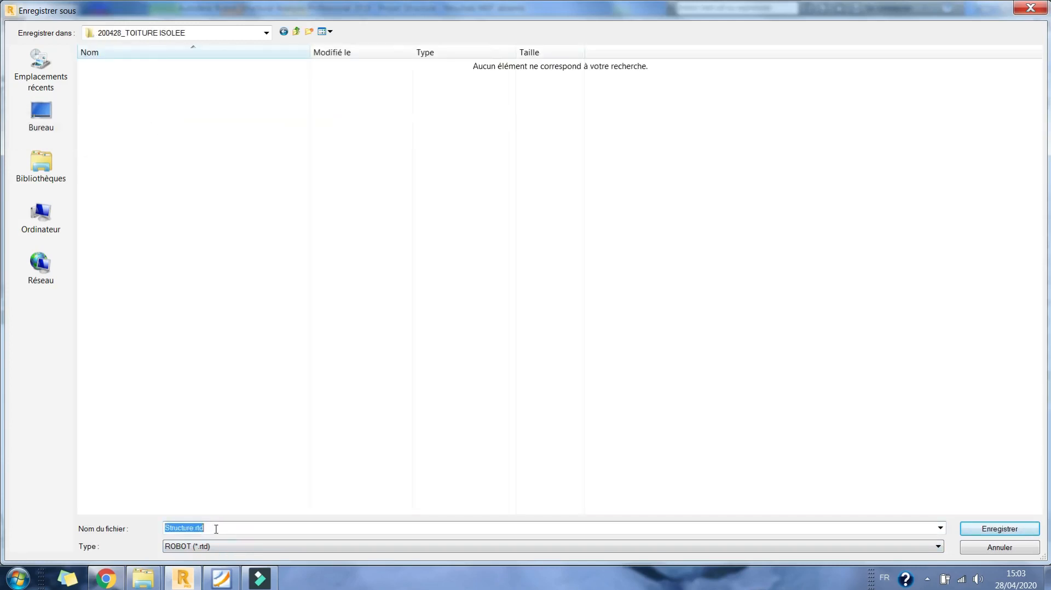
text(200428_TOITURE ISOLEE)
key(Return)
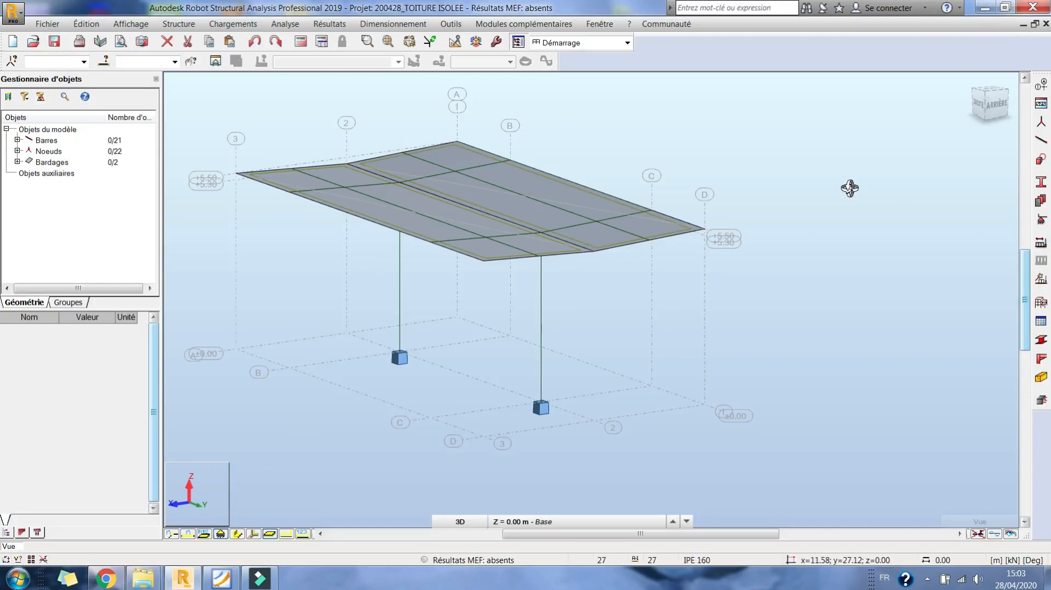
- Add a load case of nature permanente named G
click(1041, 245)
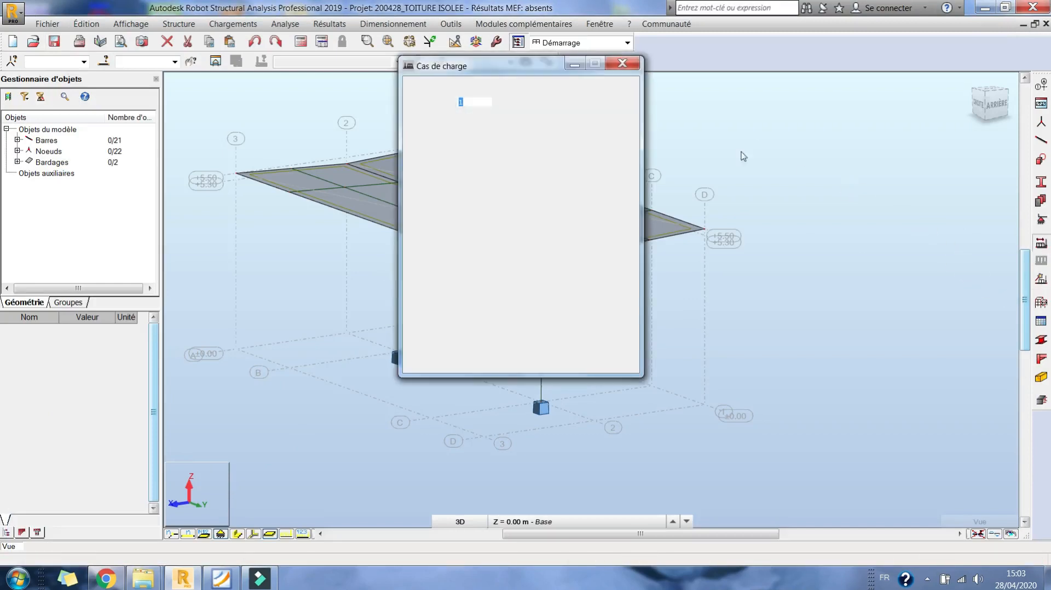
double_click(496, 138)
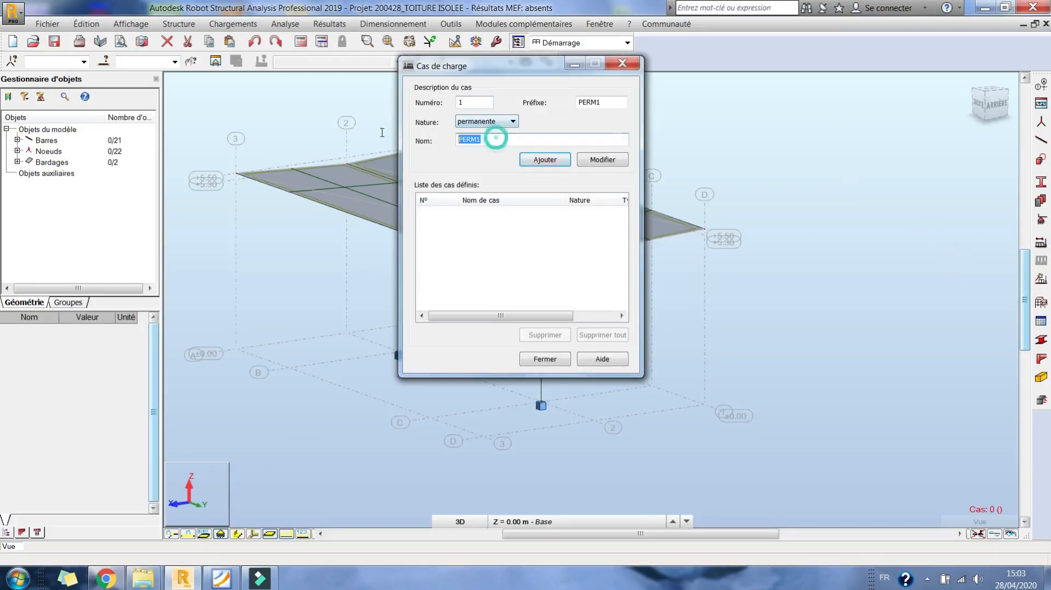
text(G)
click(550, 160)
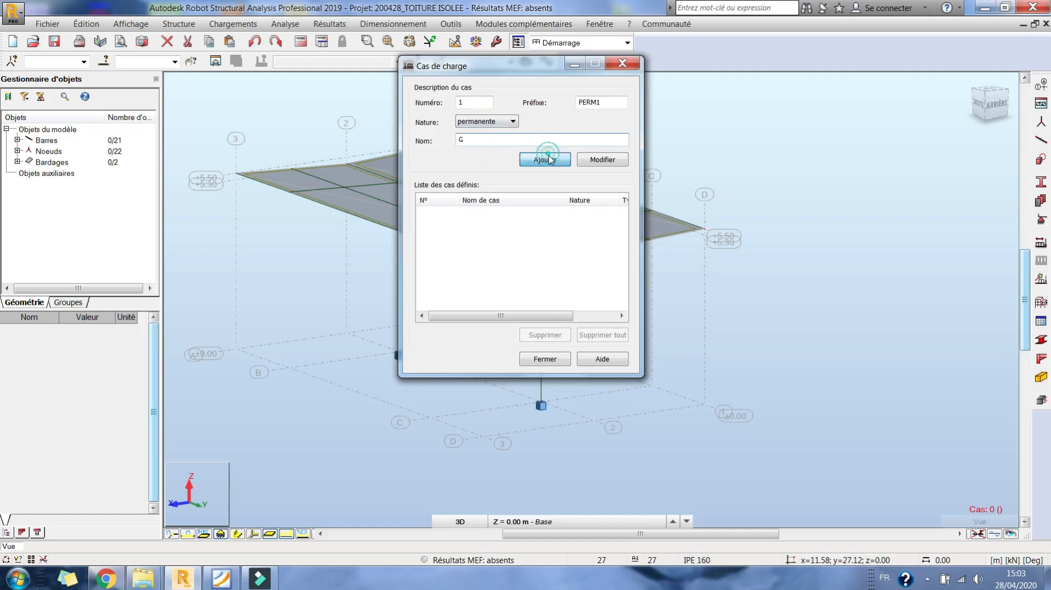
- Add a second load case of nature d'exploitation named Q, and select case G in the list of defined cases
click(494, 122)
click(485, 140)
text(Q)
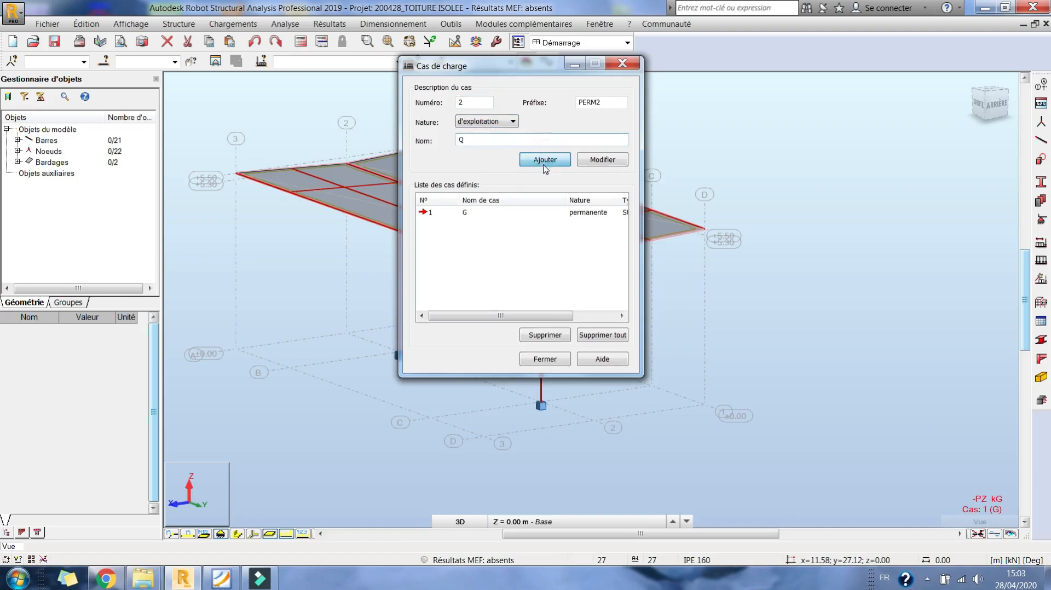
key(Return)
click(430, 213)
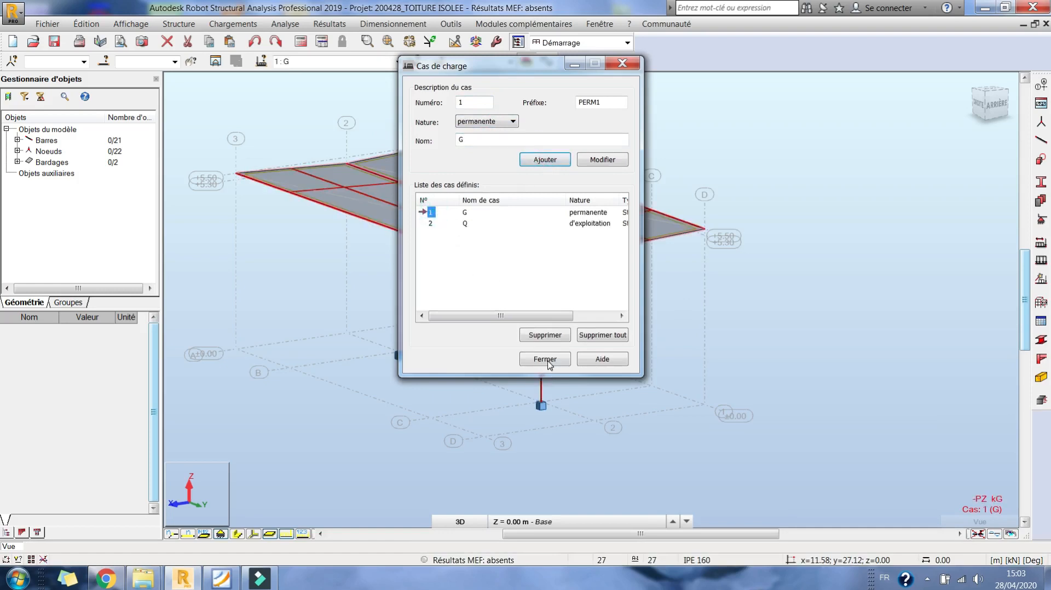
click(545, 359)
click(1042, 280)
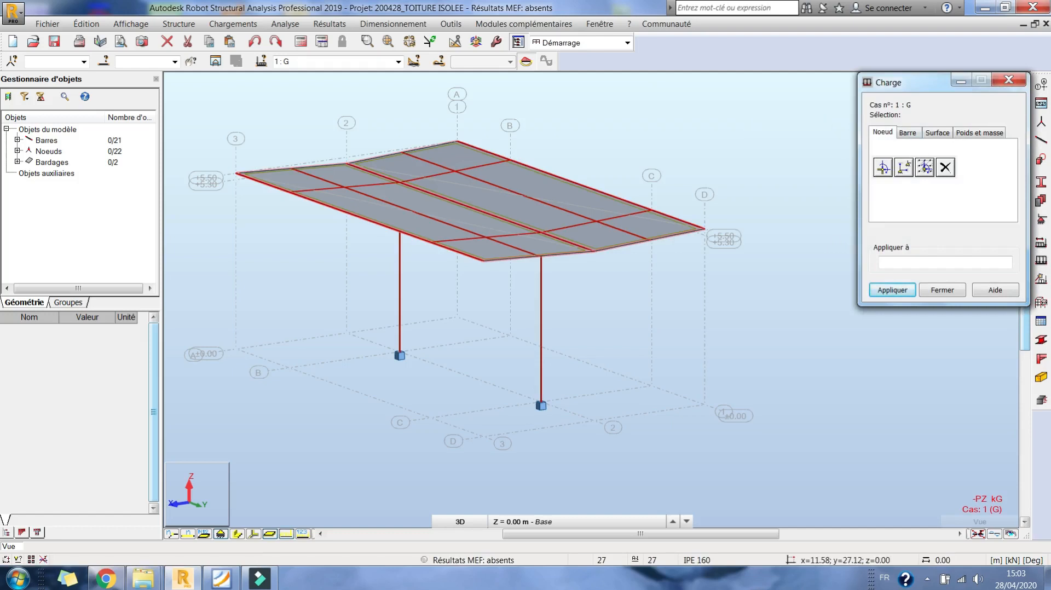
mouse_move(697, 129)
middle_down()
mouse_move(690, 146)
mouse_move(679, 131)
middle_up()
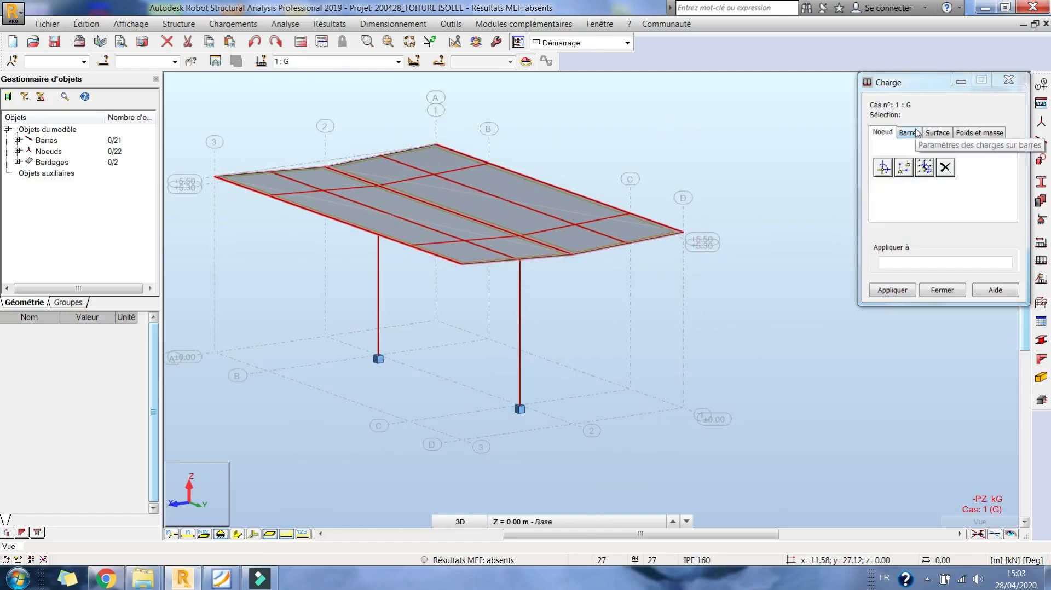
click(950, 134)
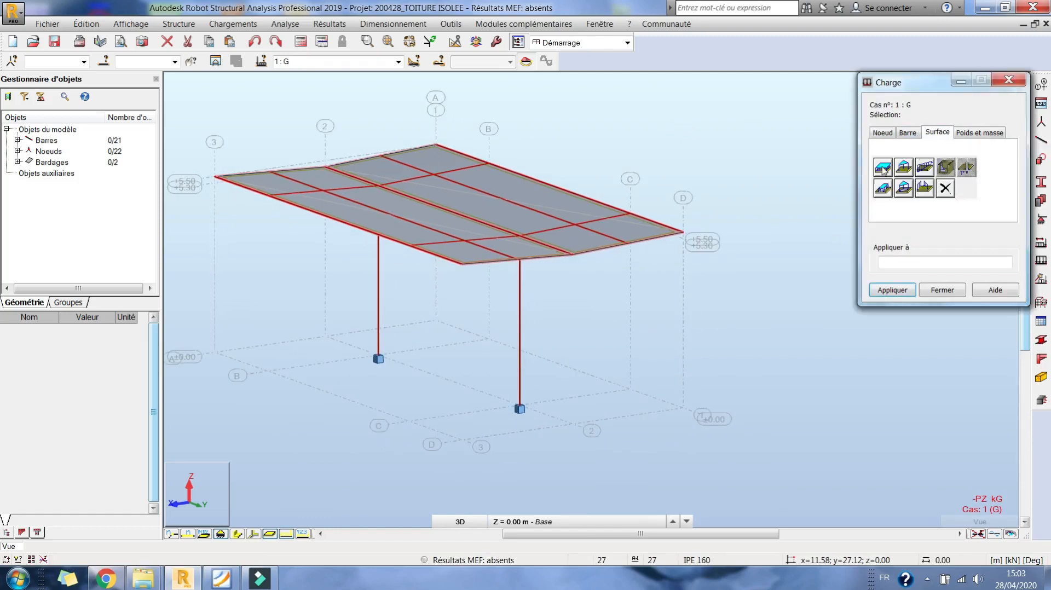
click(884, 167)
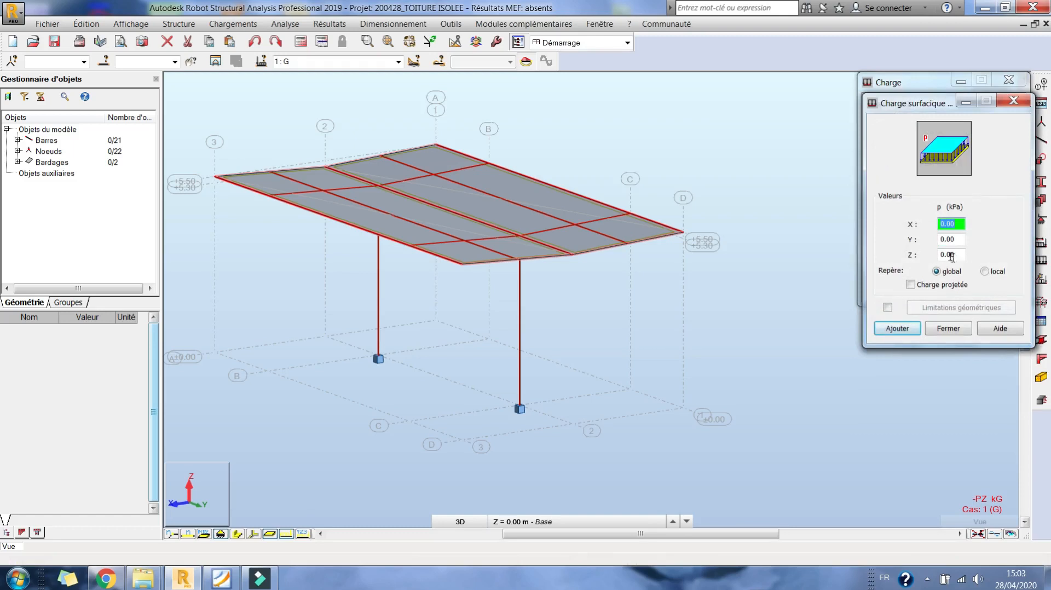
click(968, 332)
click(942, 290)
- Set the force unit to daN in the job preferences
click(449, 25)
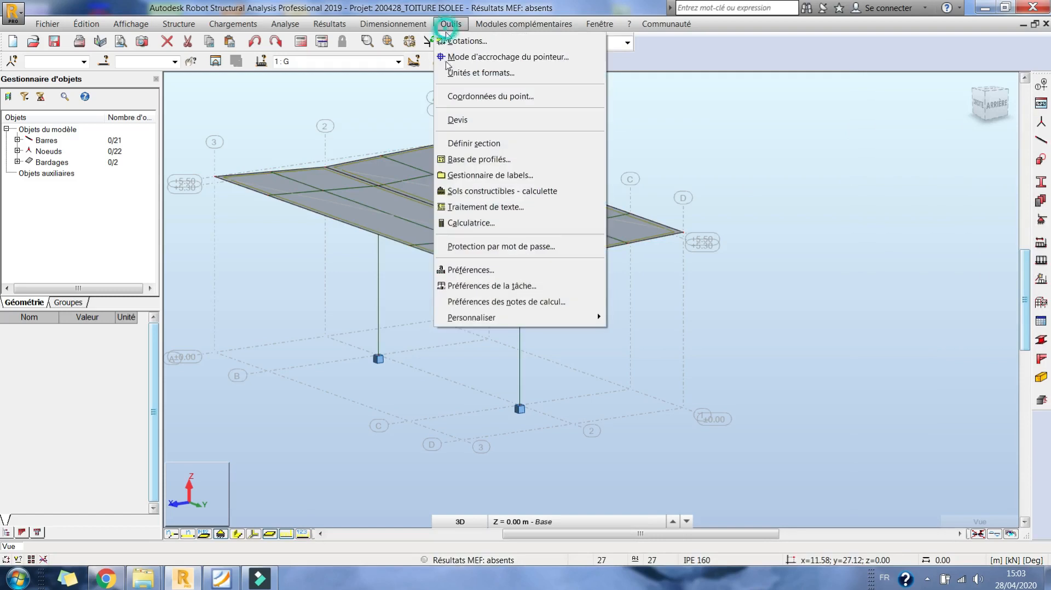
click(491, 285)
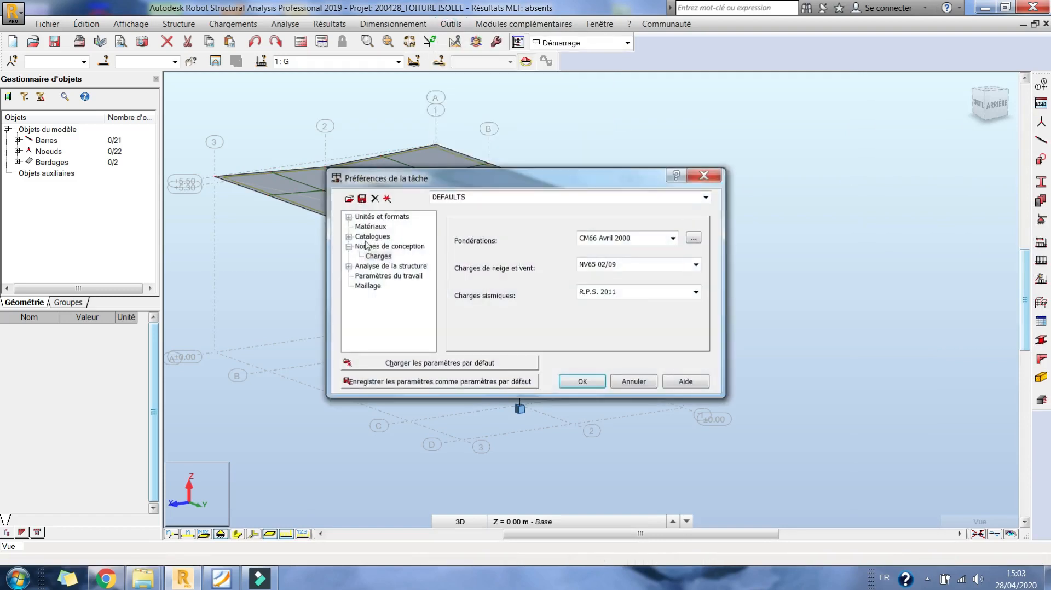
click(348, 217)
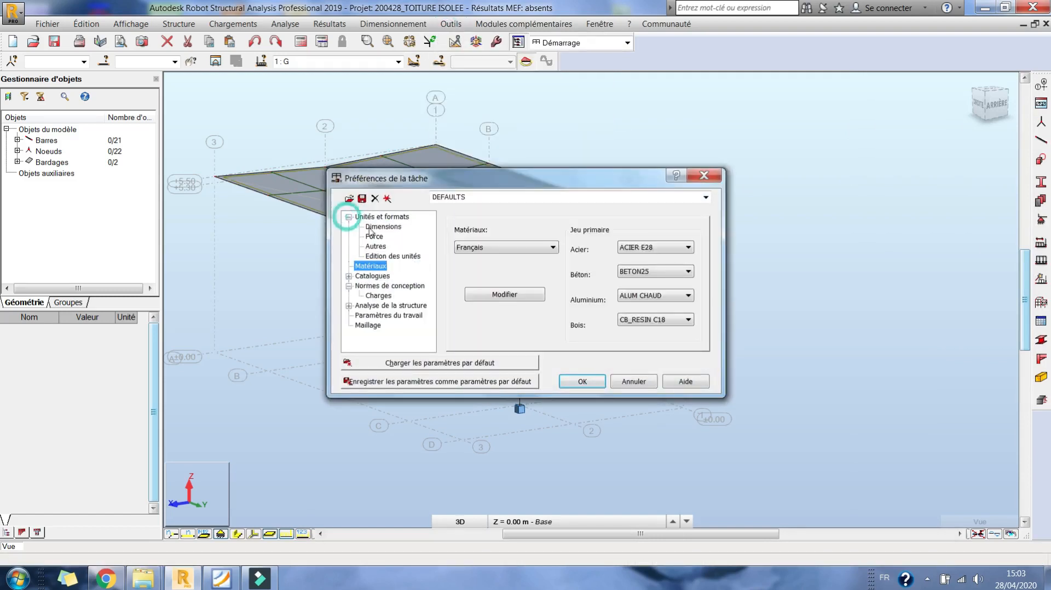
click(384, 226)
click(375, 237)
click(383, 227)
click(374, 237)
click(569, 247)
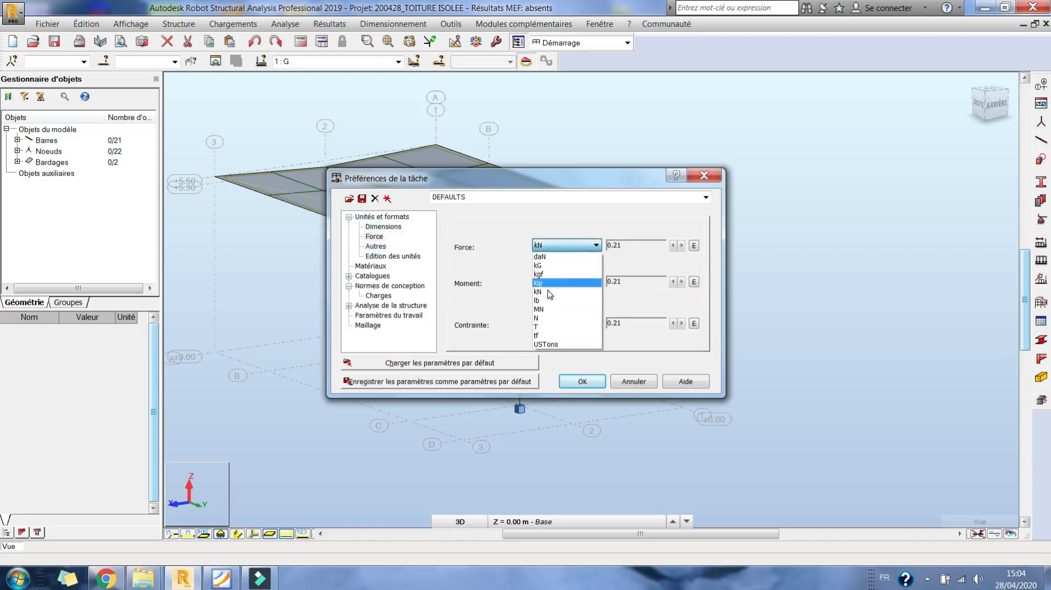
click(548, 262)
- Set the moment unit to daN*m, using daN for force and m for length
click(595, 281)
click(563, 277)
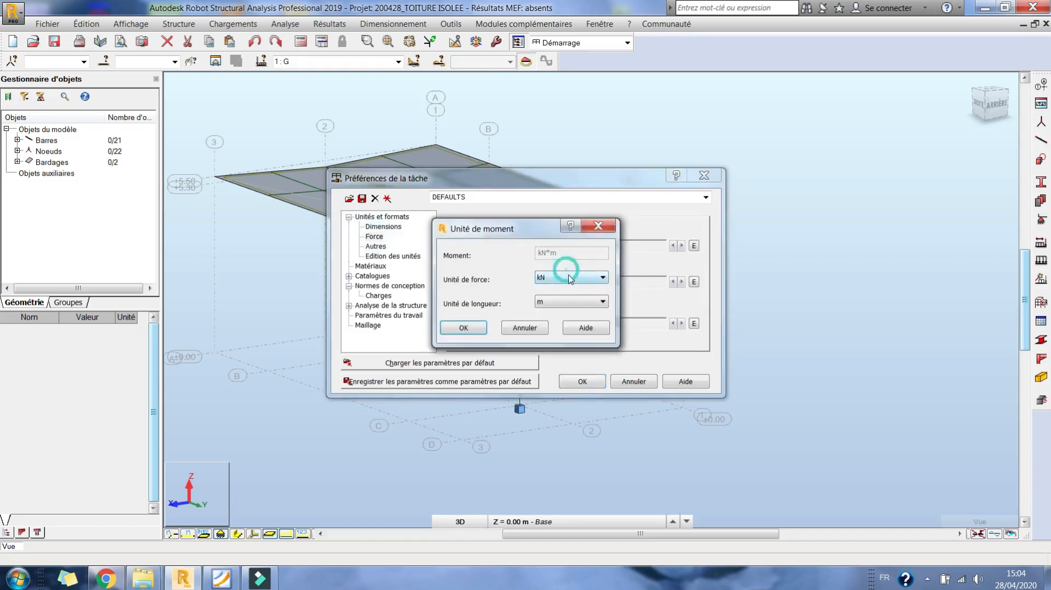
click(553, 289)
click(462, 327)
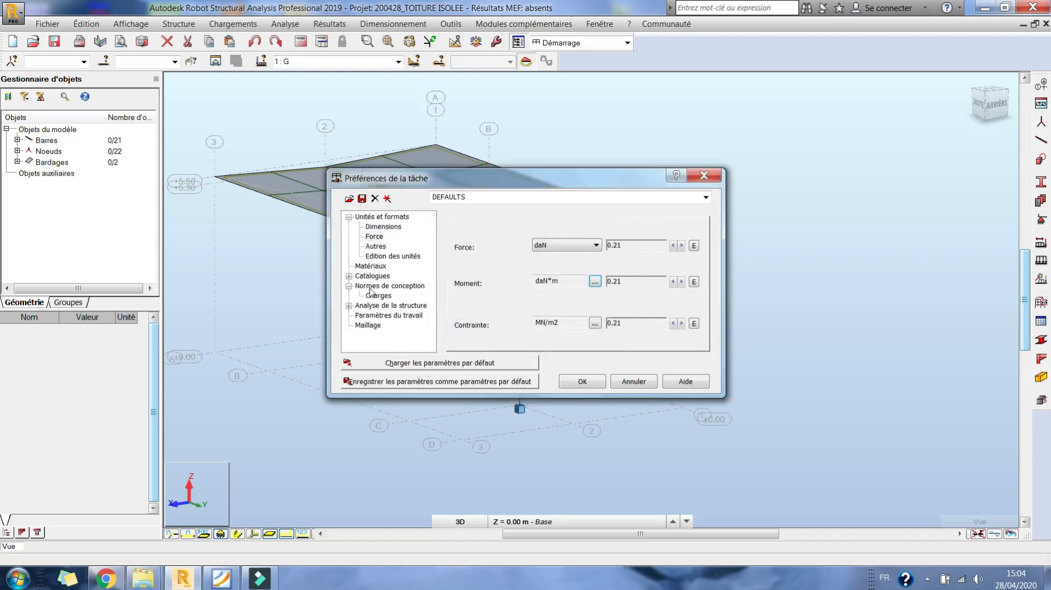
- Check the other units, the design codes and the load codes, and accept the job preferences
click(375, 246)
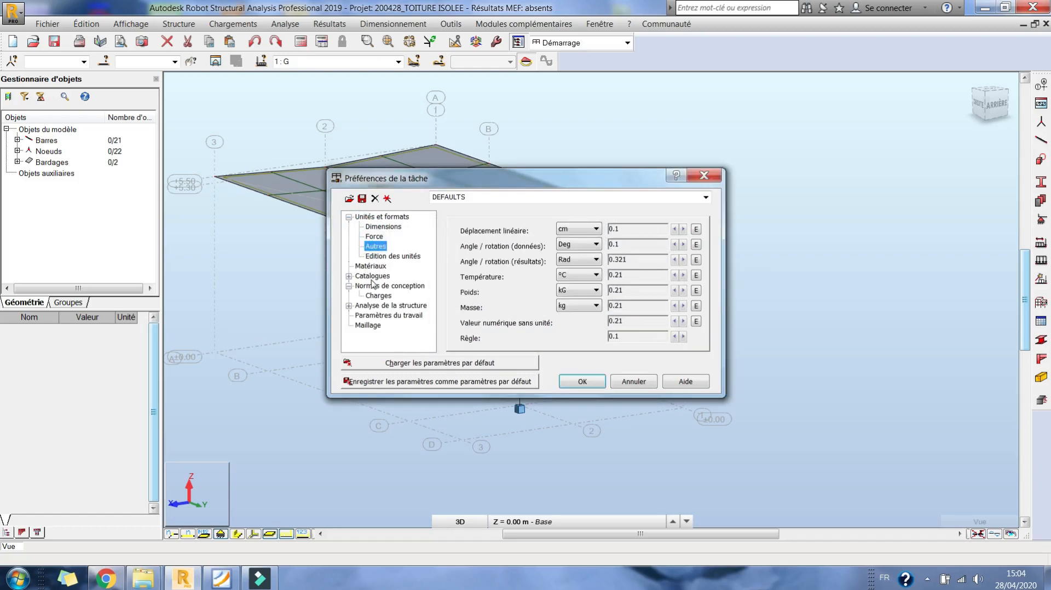
click(373, 285)
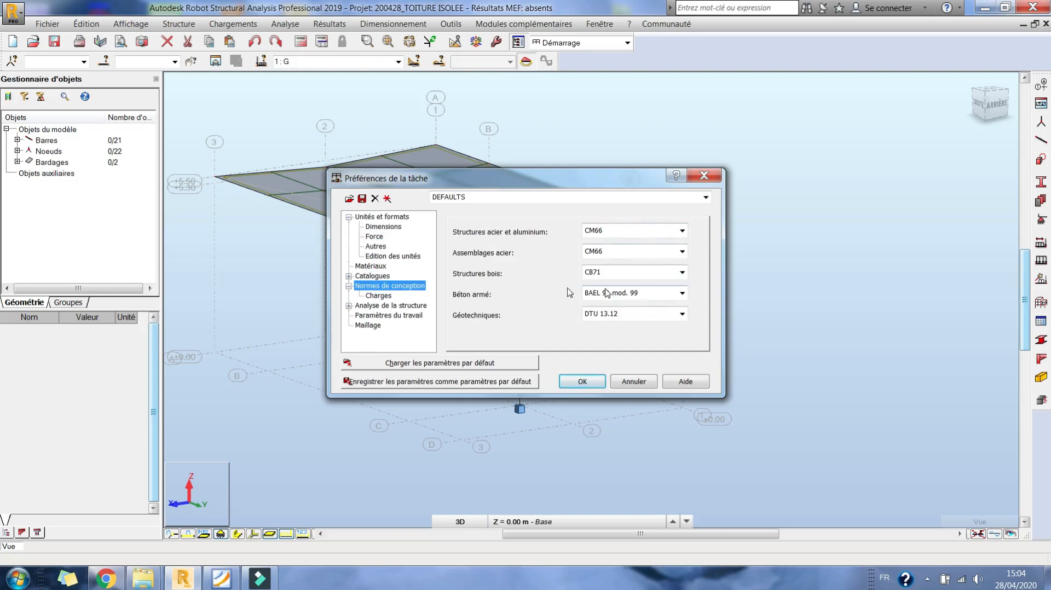
click(379, 298)
click(380, 305)
click(380, 299)
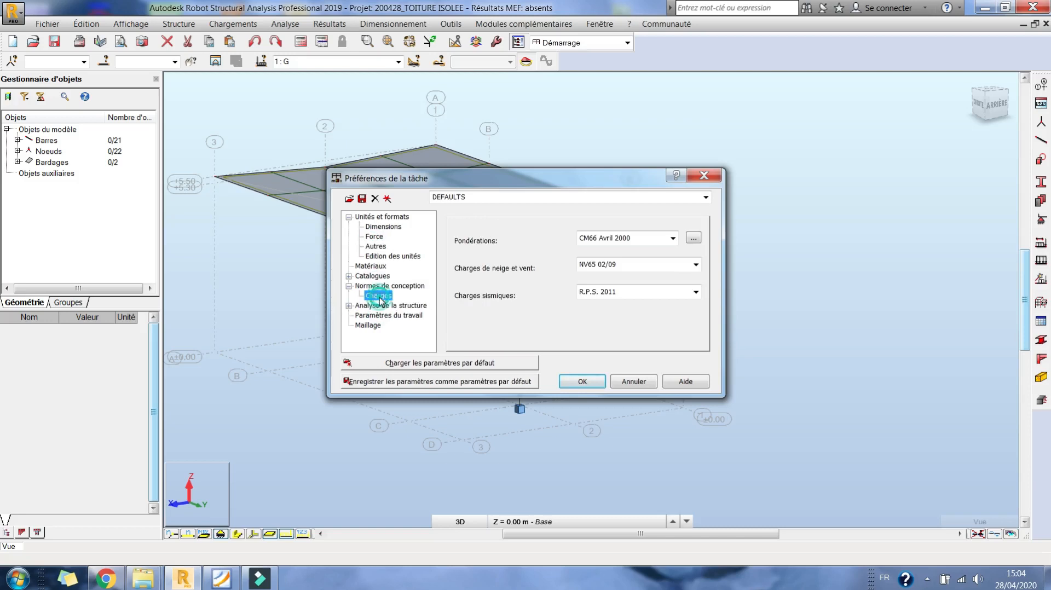
click(585, 380)
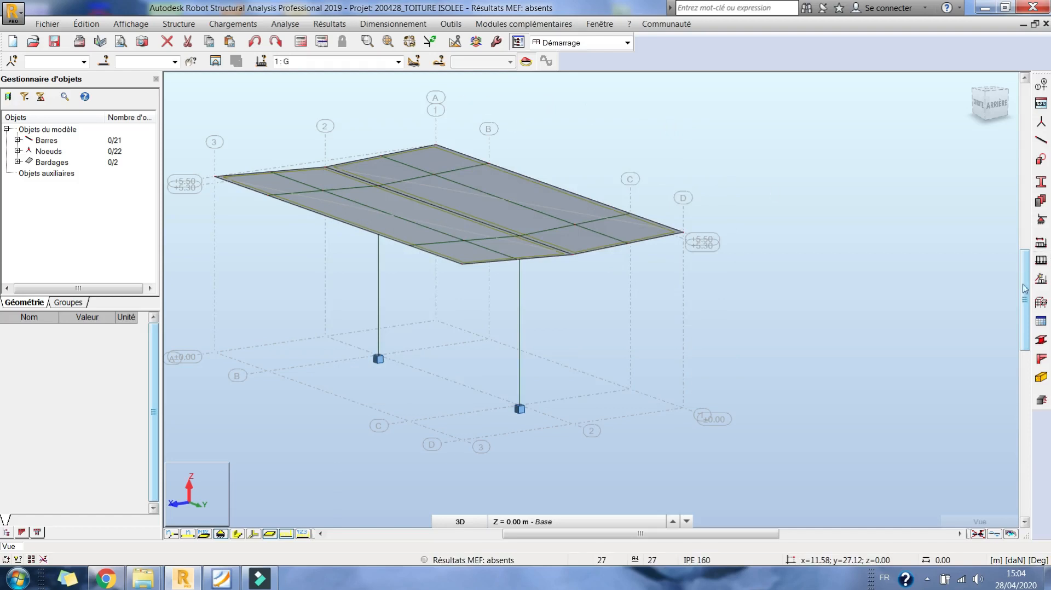
- Apply a uniform surface load of -27 daN/m2 in global Z to both roof claddings in case G, and display the load values
click(1041, 259)
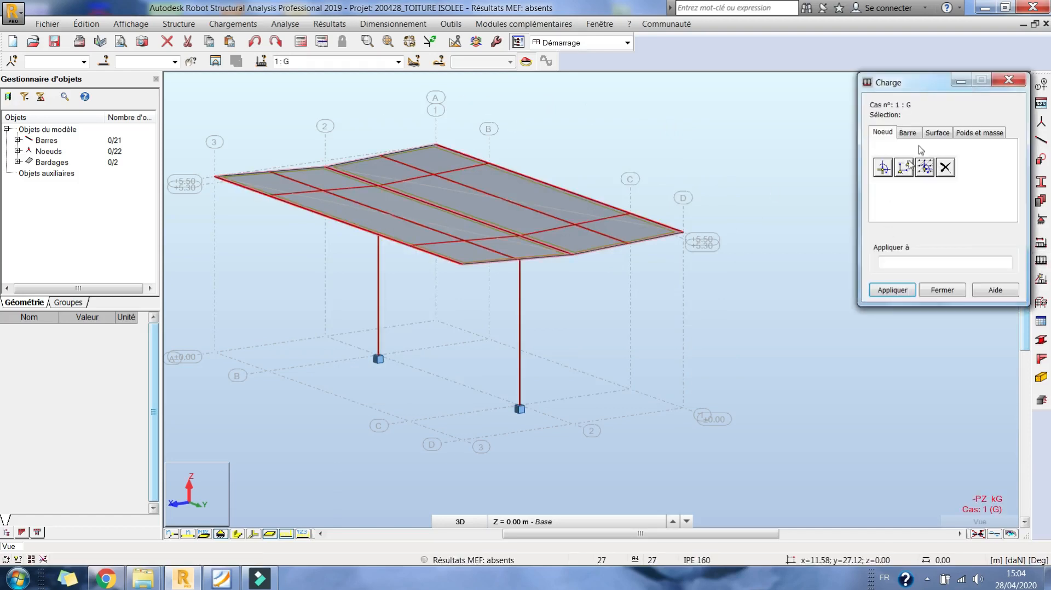
click(936, 133)
click(883, 167)
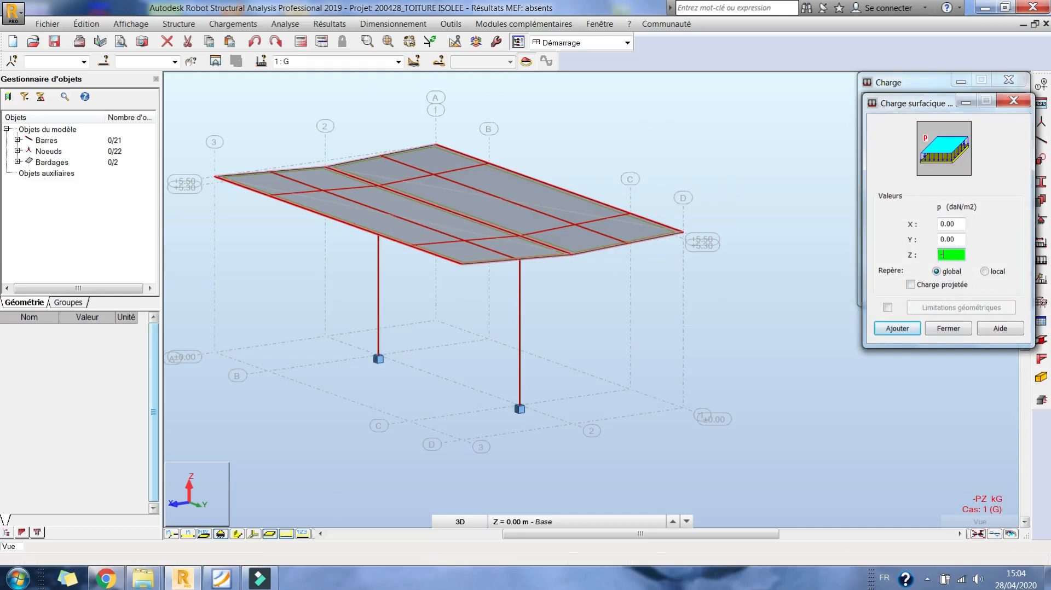
click(897, 328)
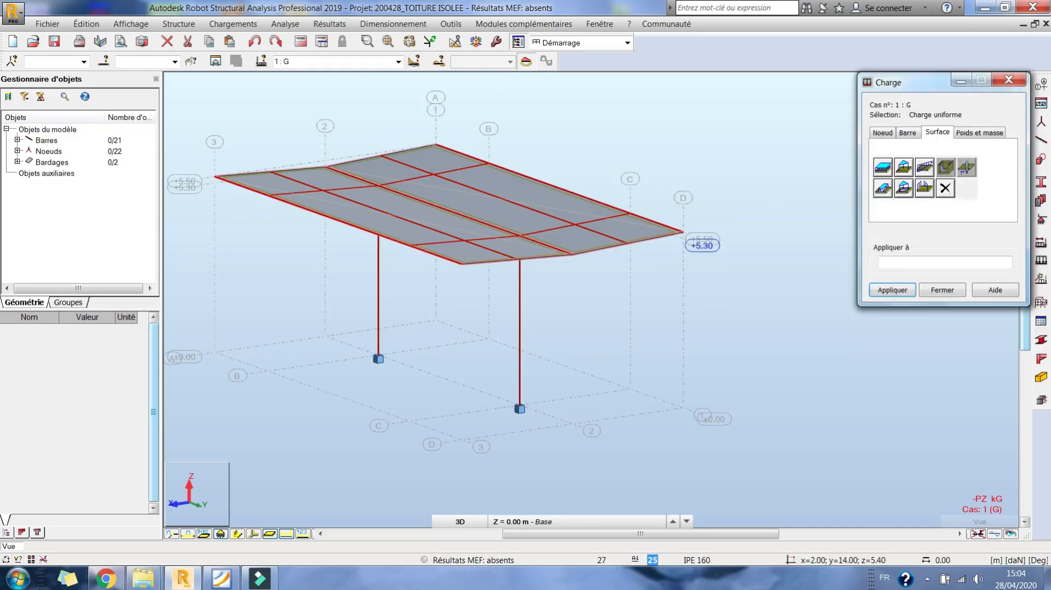
click(560, 207)
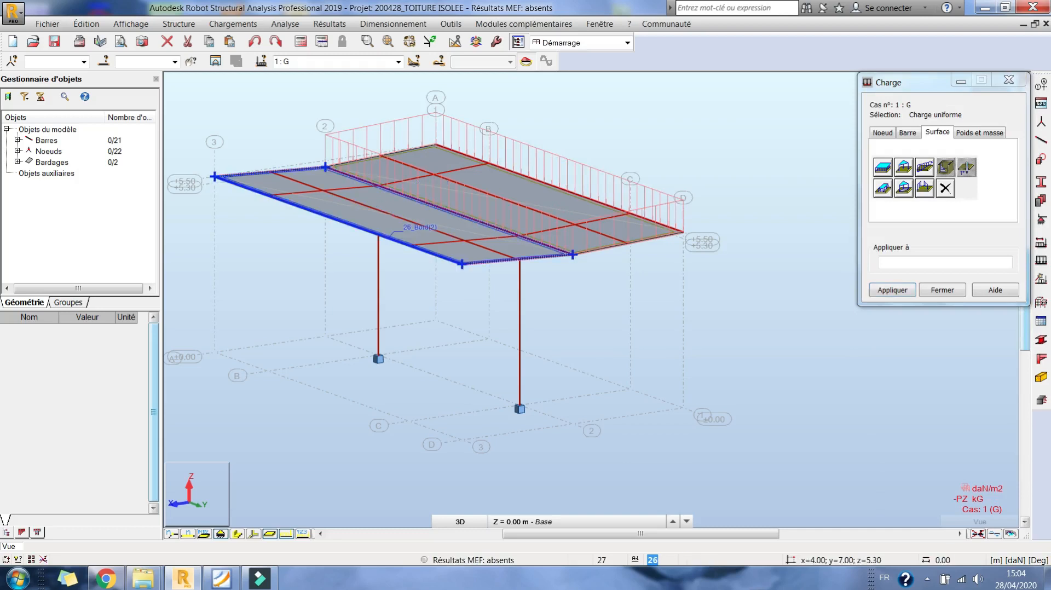
click(406, 235)
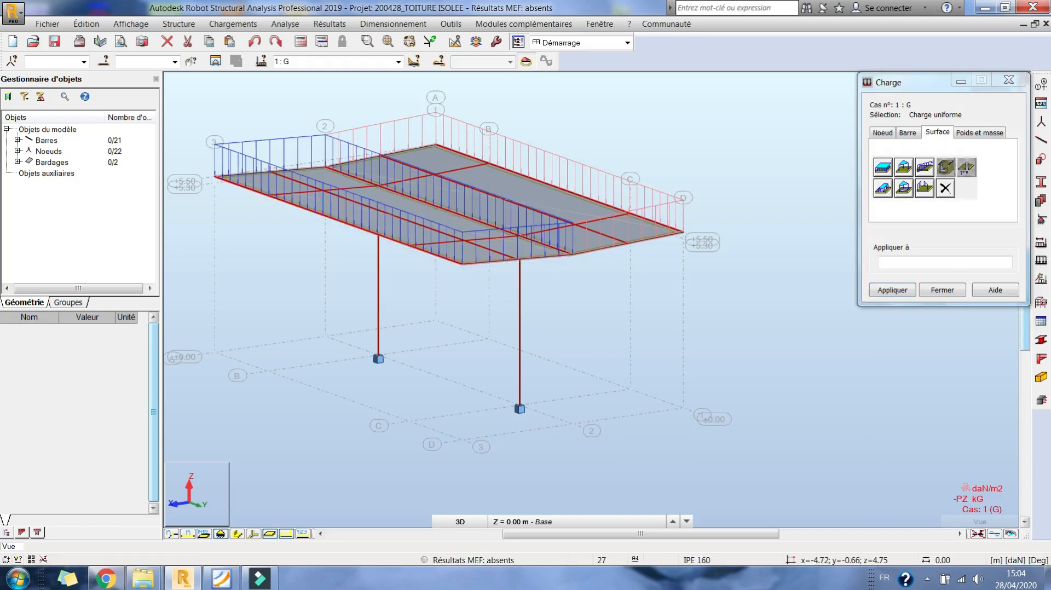
click(303, 534)
- Make case Q current and apply a uniform surface load of -20 daN/m2 in global Z to both roof claddings
click(398, 62)
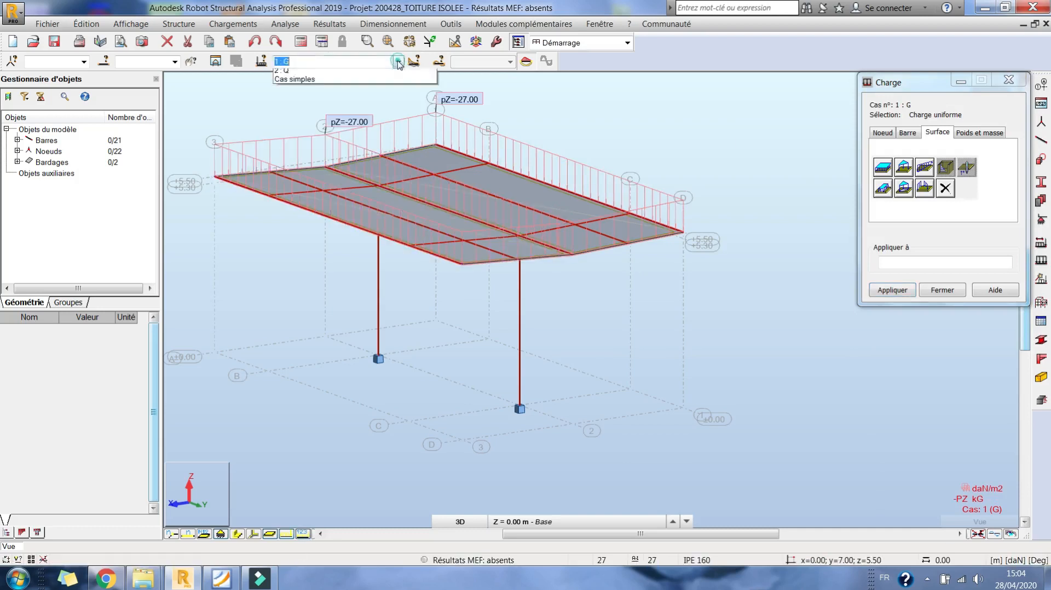
click(305, 83)
click(254, 534)
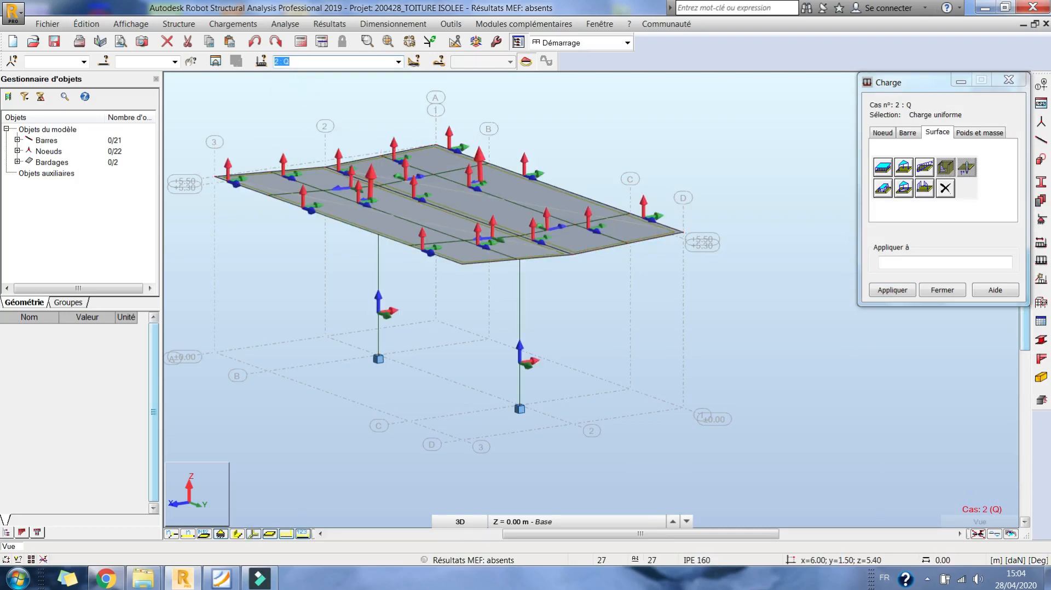
click(254, 534)
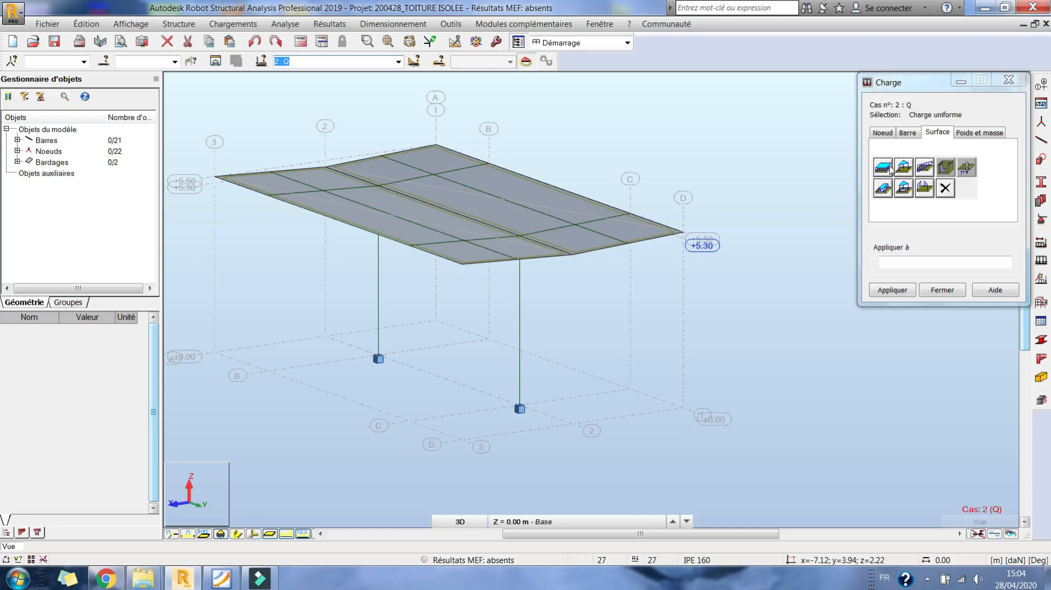
click(883, 167)
click(954, 255)
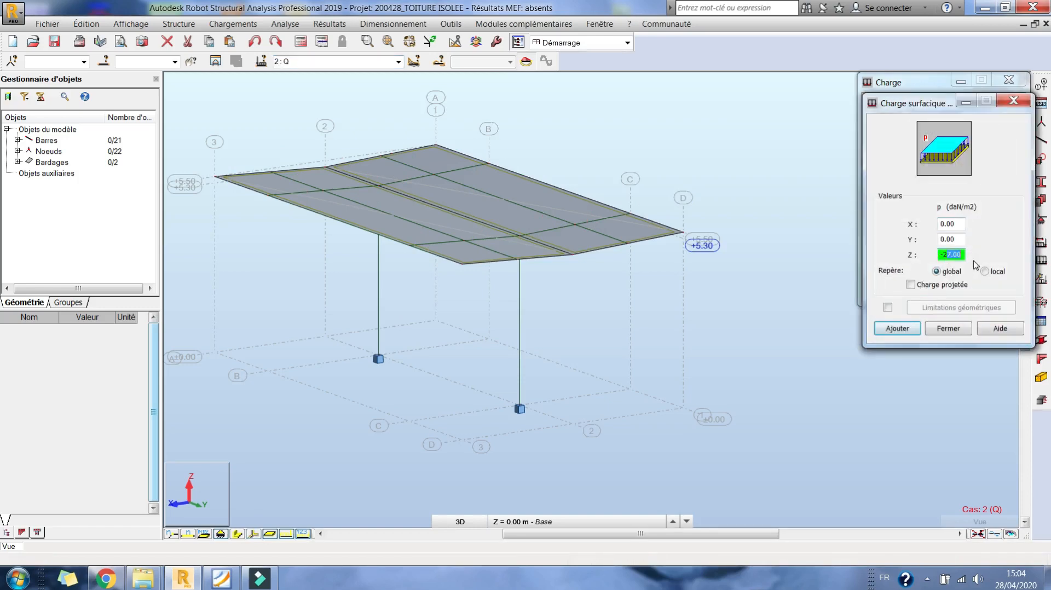
click(898, 329)
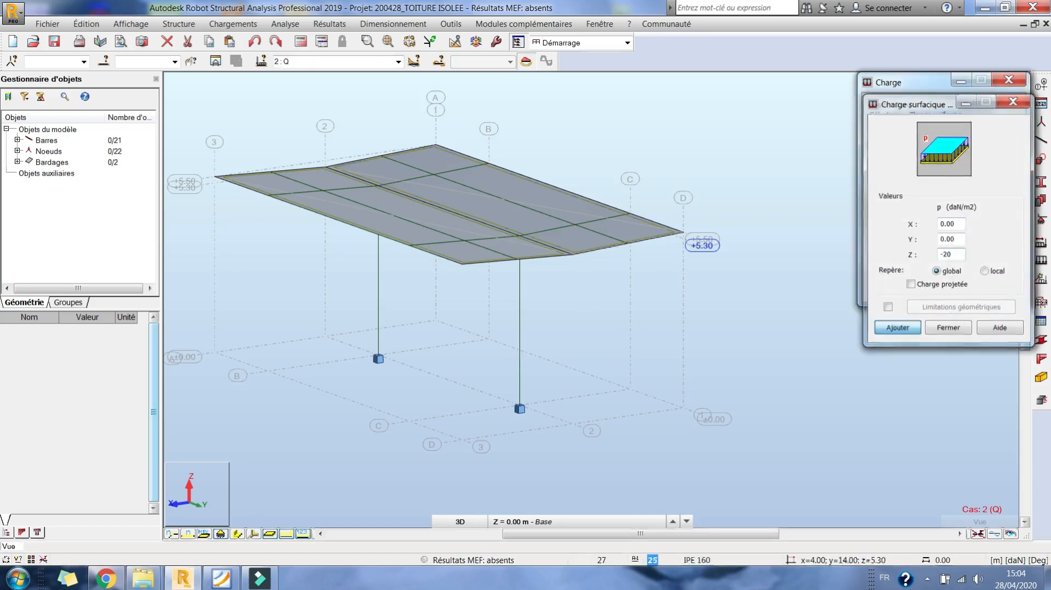
click(424, 231)
click(568, 203)
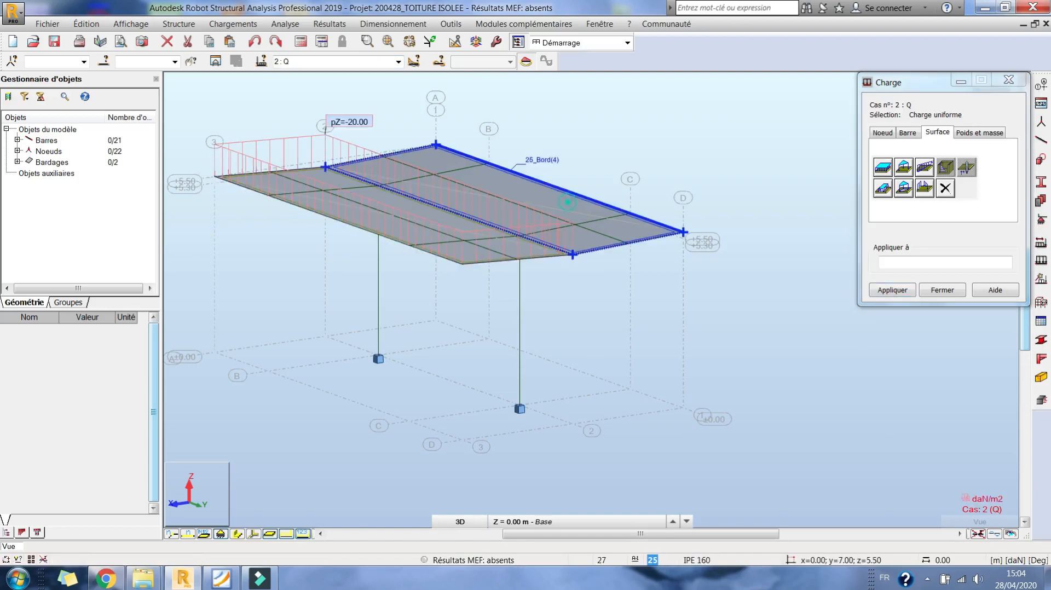
click(943, 290)
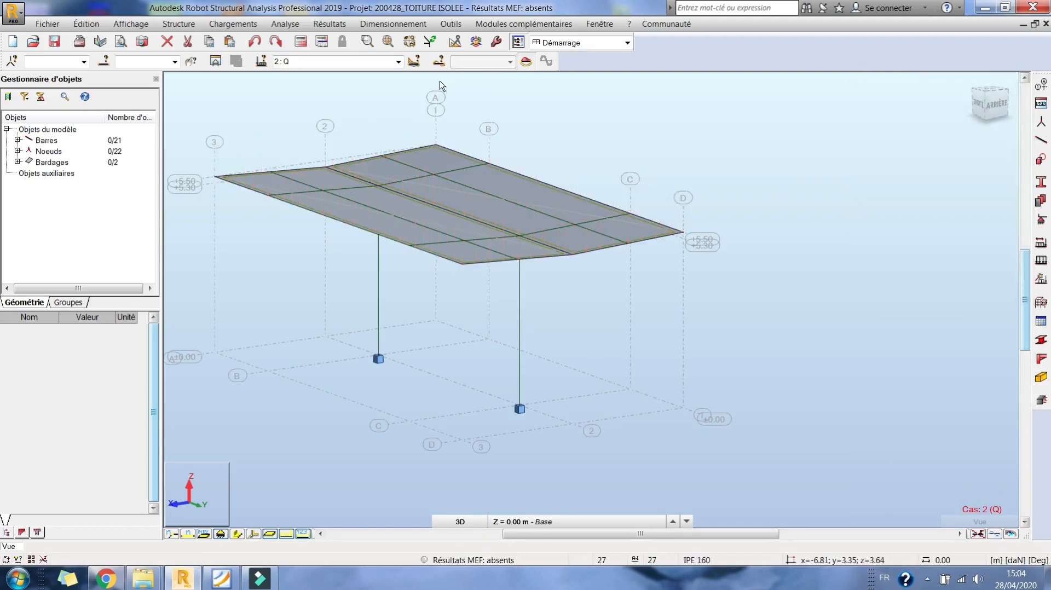
- Switch to the NV65 rules PDF in Foxit Reader and search its wind chapters for the dynamic pressure corrections
middle_drag(755, 167, 762, 193)
middle_drag(768, 139, 793, 101)
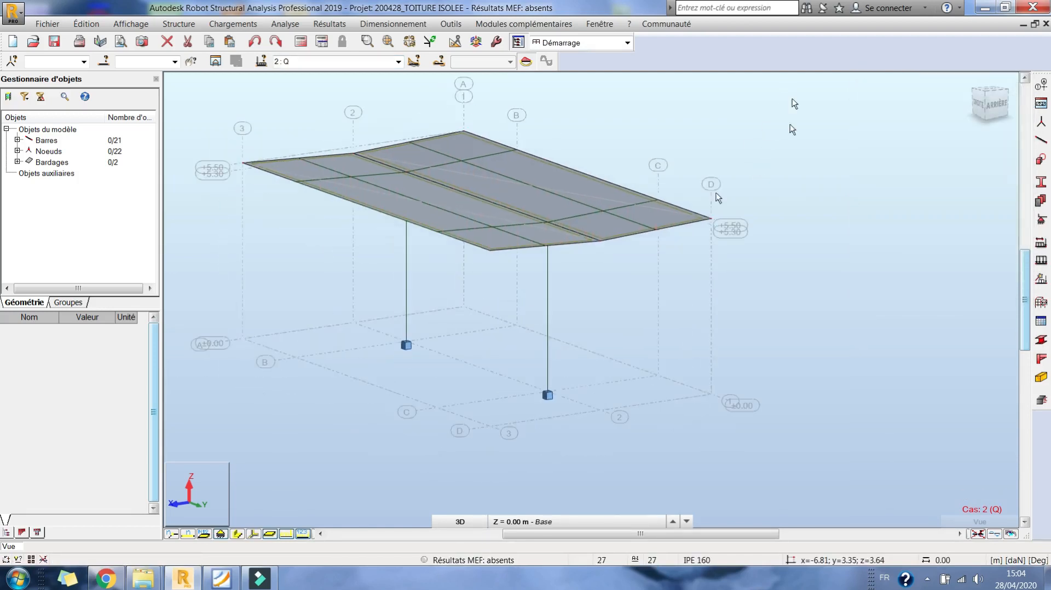
click(221, 579)
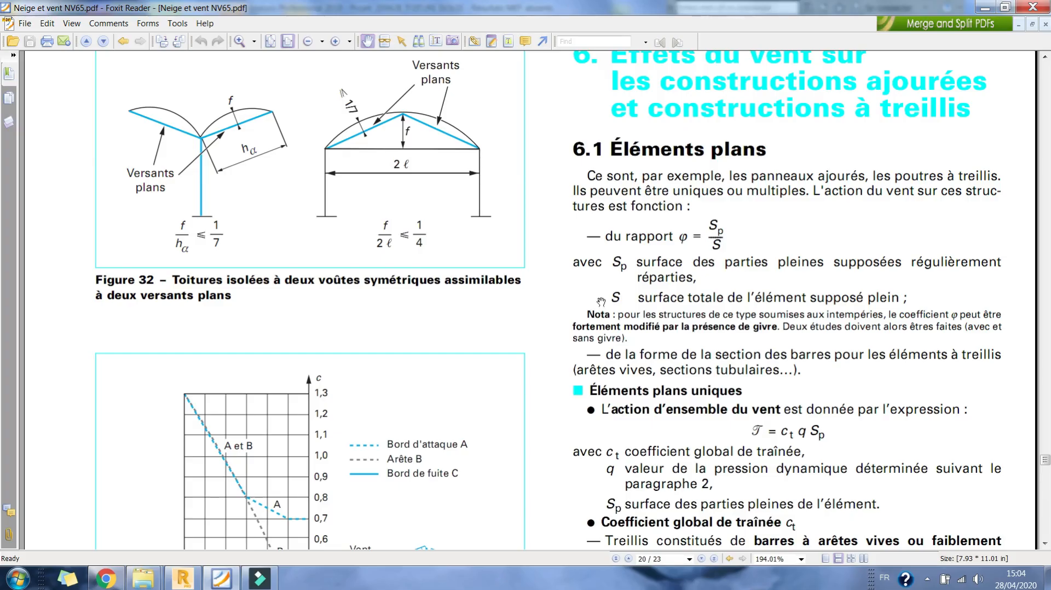
scroll(633, 238, up, 20)
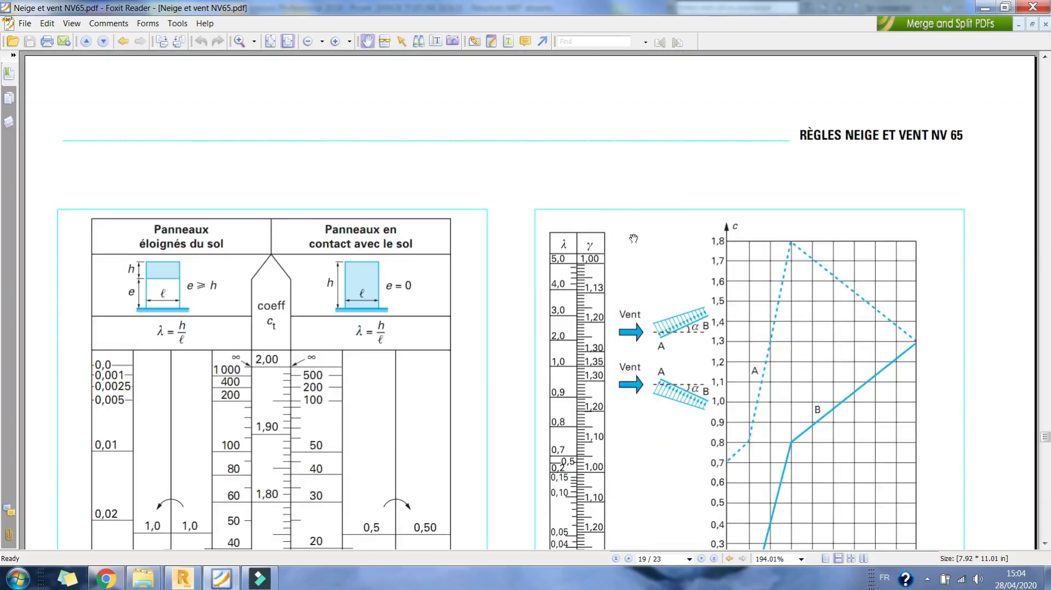
scroll(634, 238, up, 15)
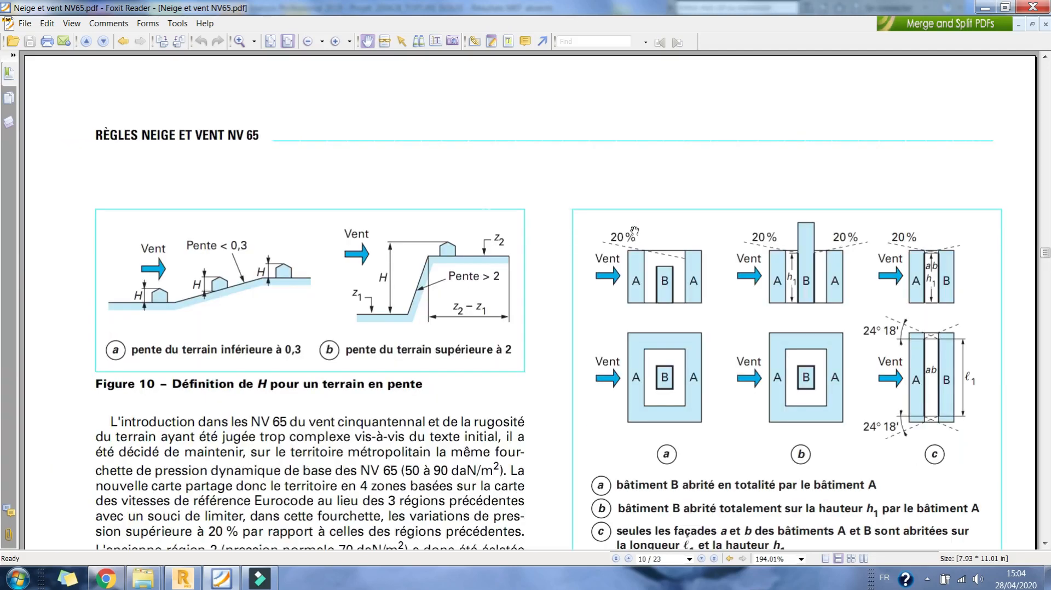
scroll(635, 232, down, 20)
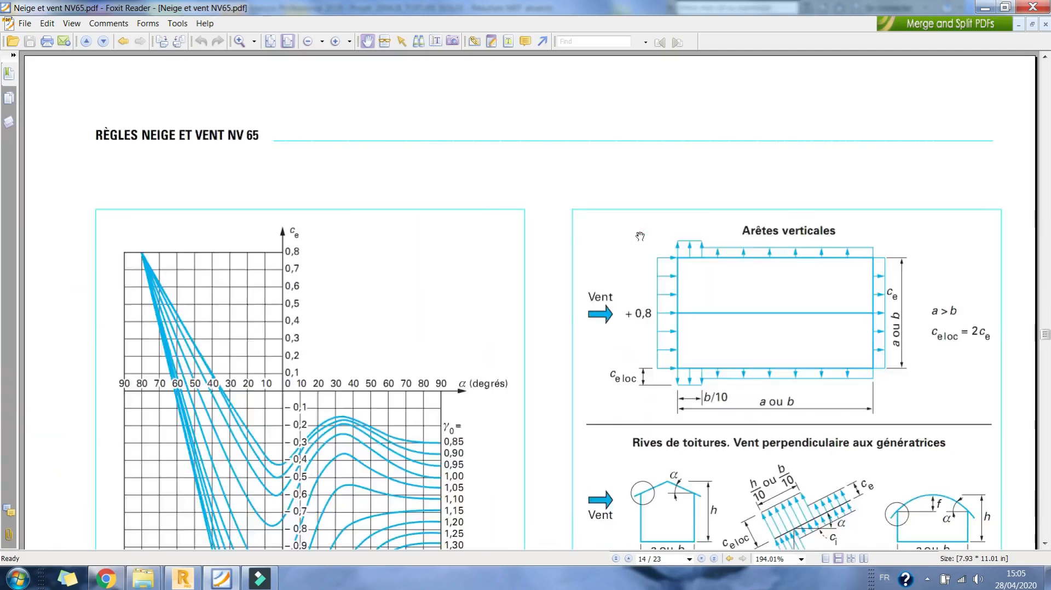
scroll(640, 237, up, 6)
scroll(640, 236, up, 10)
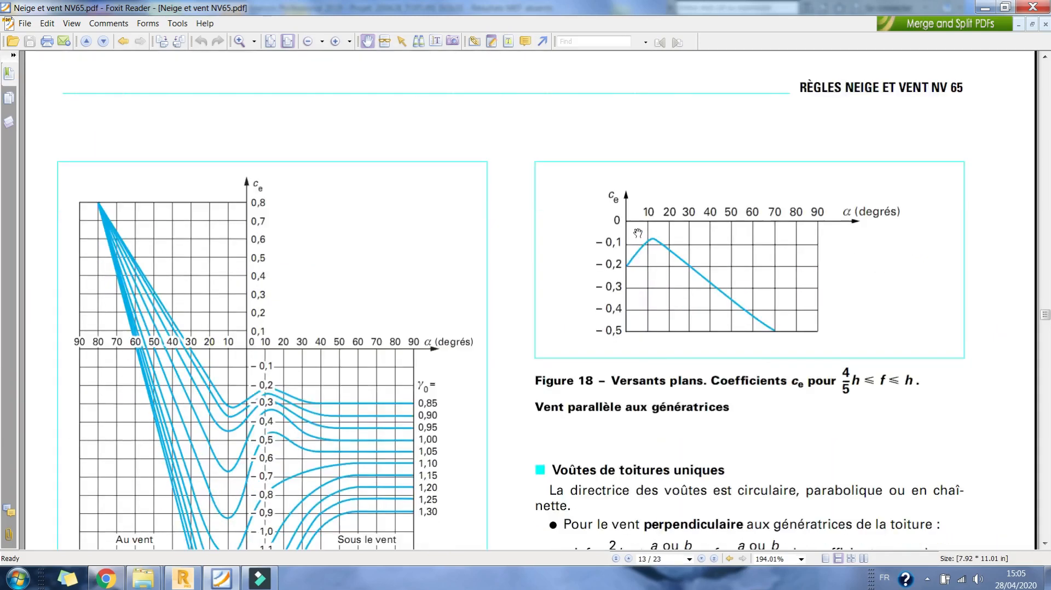
scroll(652, 231, up, 5)
scroll(630, 252, down, 10)
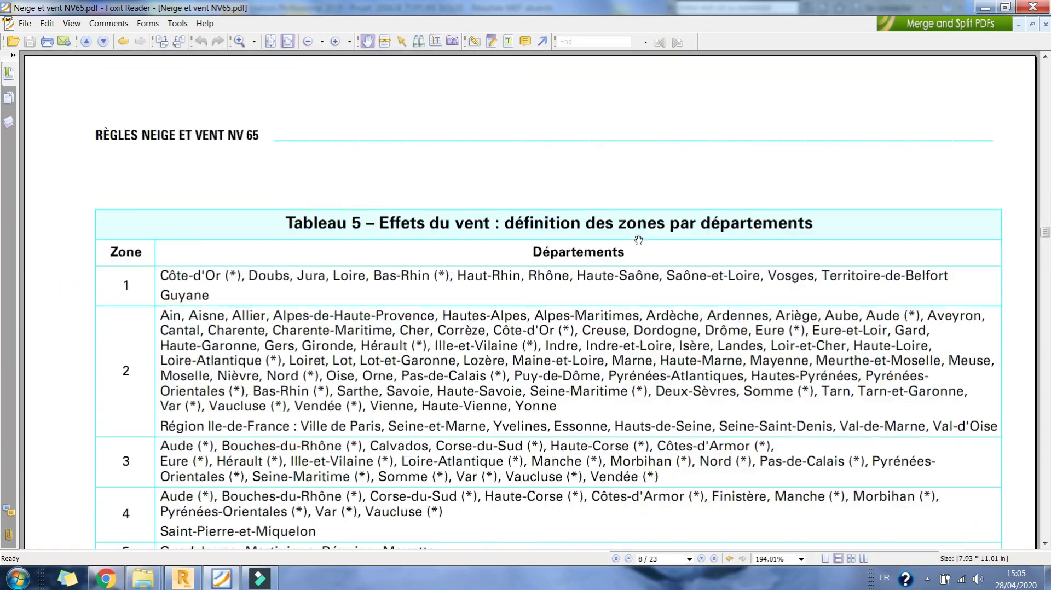
scroll(611, 271, down, 8)
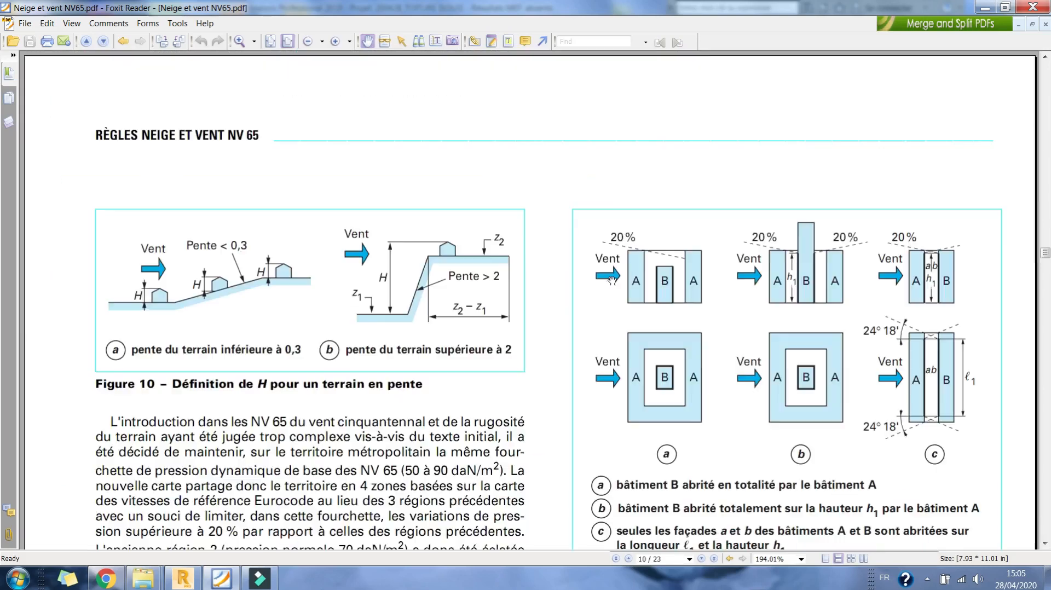
scroll(612, 277, down, 8)
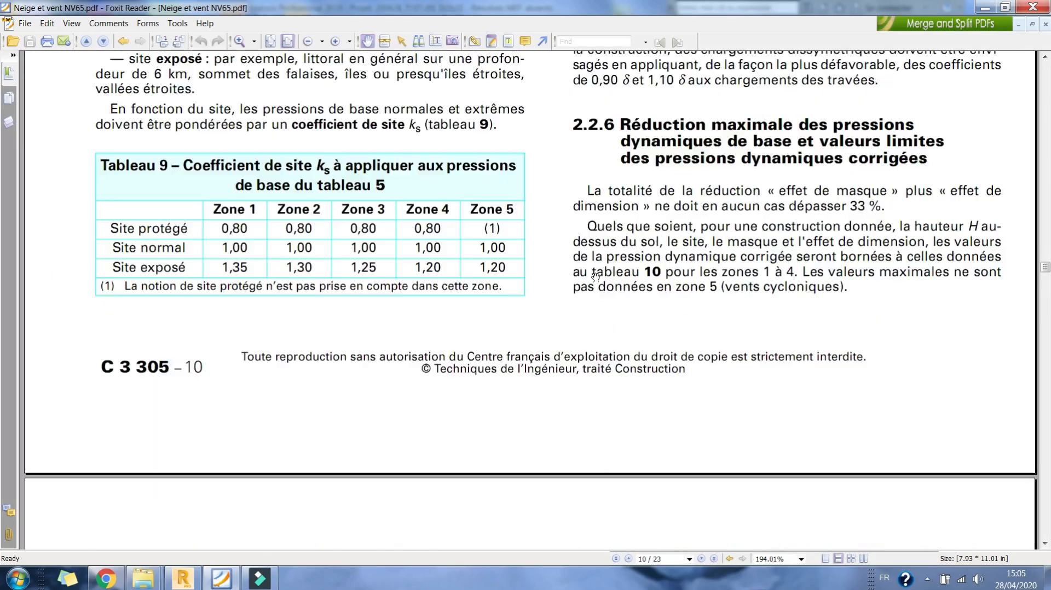
scroll(595, 274, down, 15)
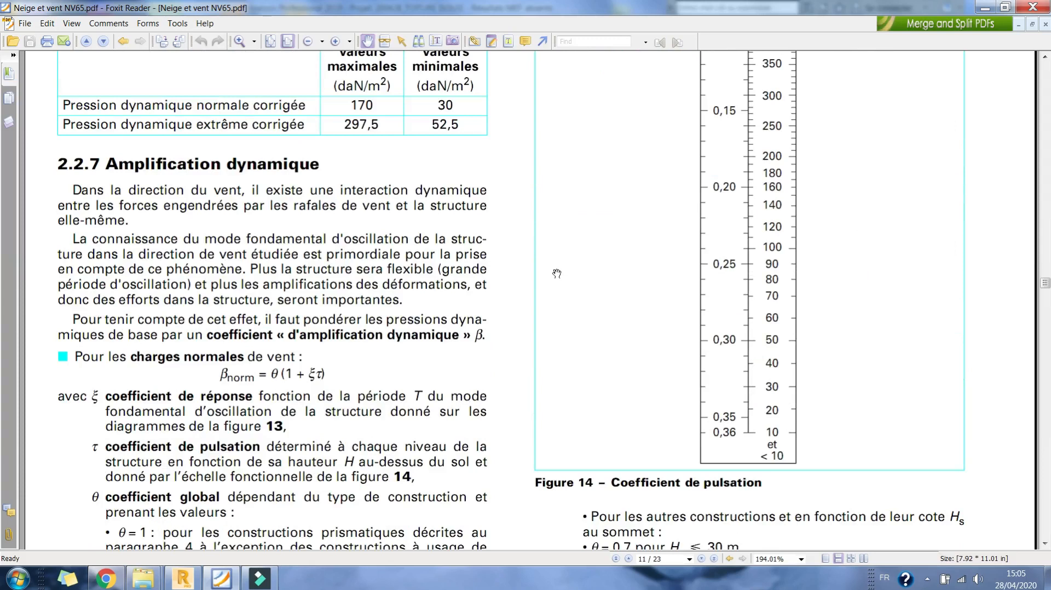
scroll(557, 273, down, 2)
scroll(557, 273, up, 20)
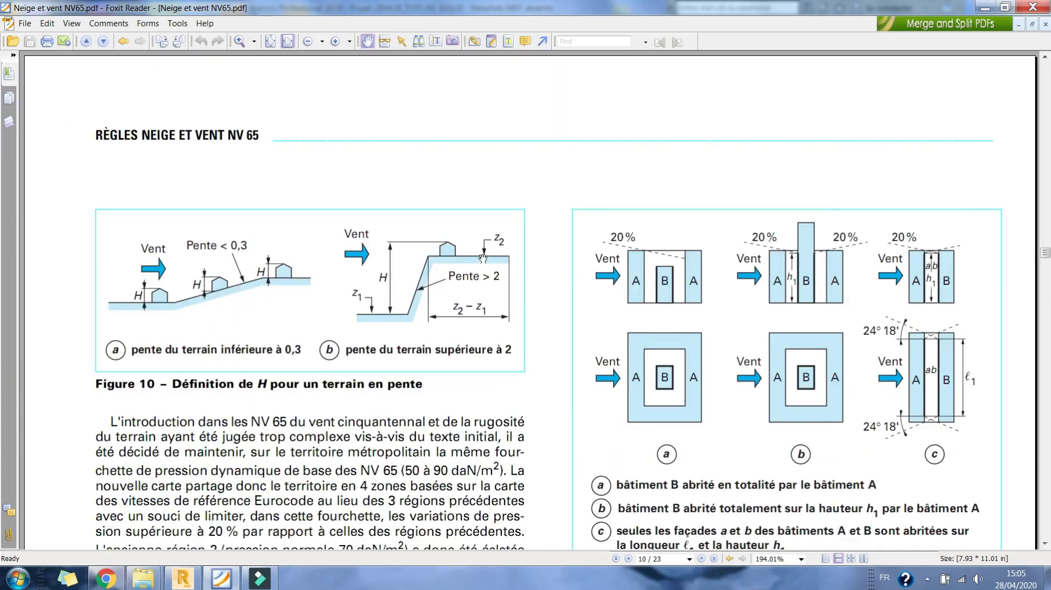
- Look back through the snow load pages and forward to chapter 3 for the start of the wind rules
scroll(482, 258, up, 12)
scroll(482, 258, up, 20)
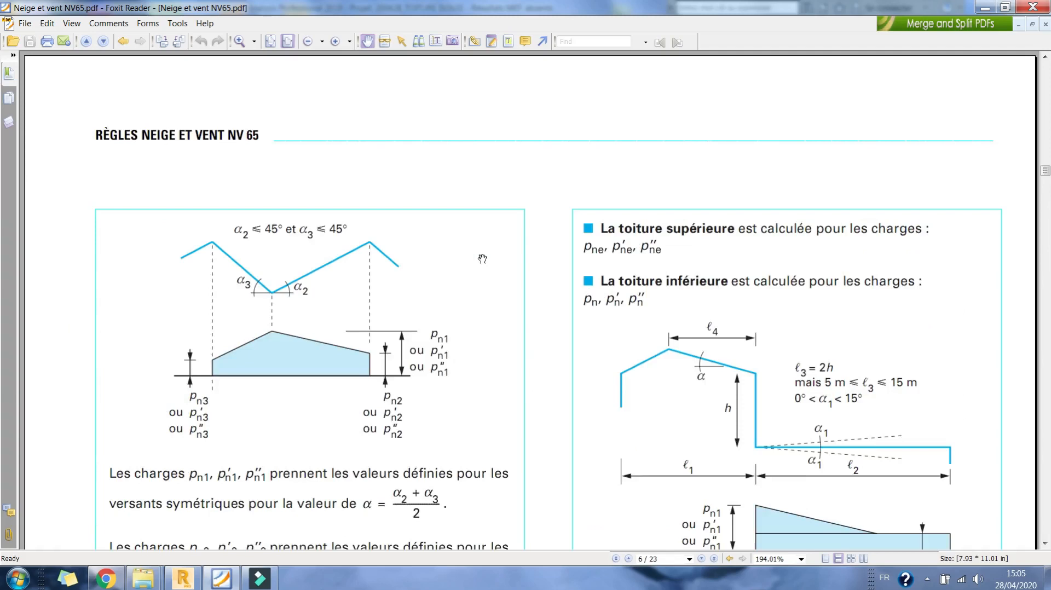
scroll(483, 258, up, 12)
scroll(483, 252, down, 12)
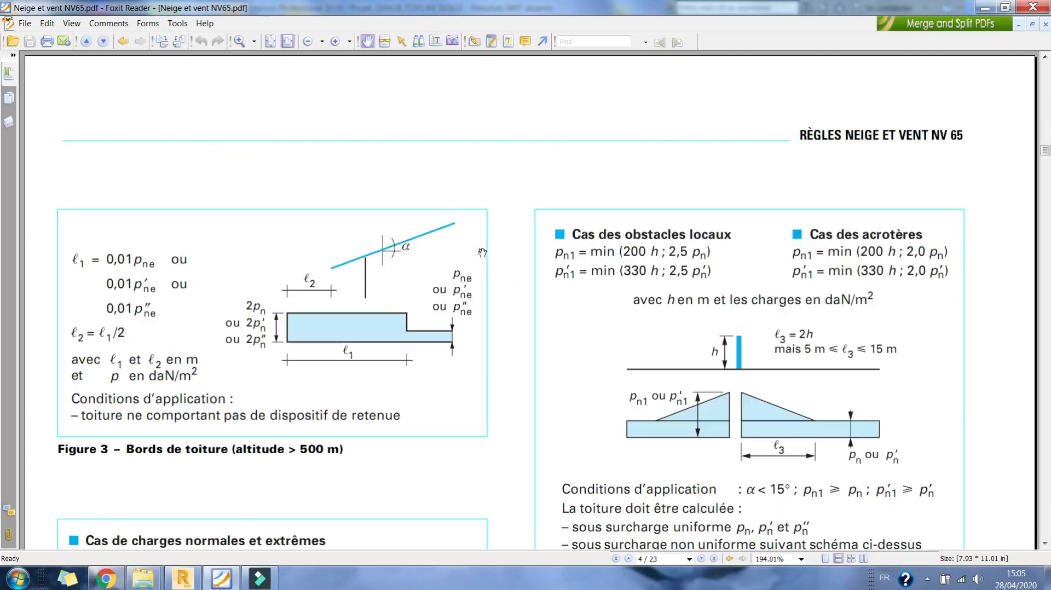
scroll(483, 252, down, 12)
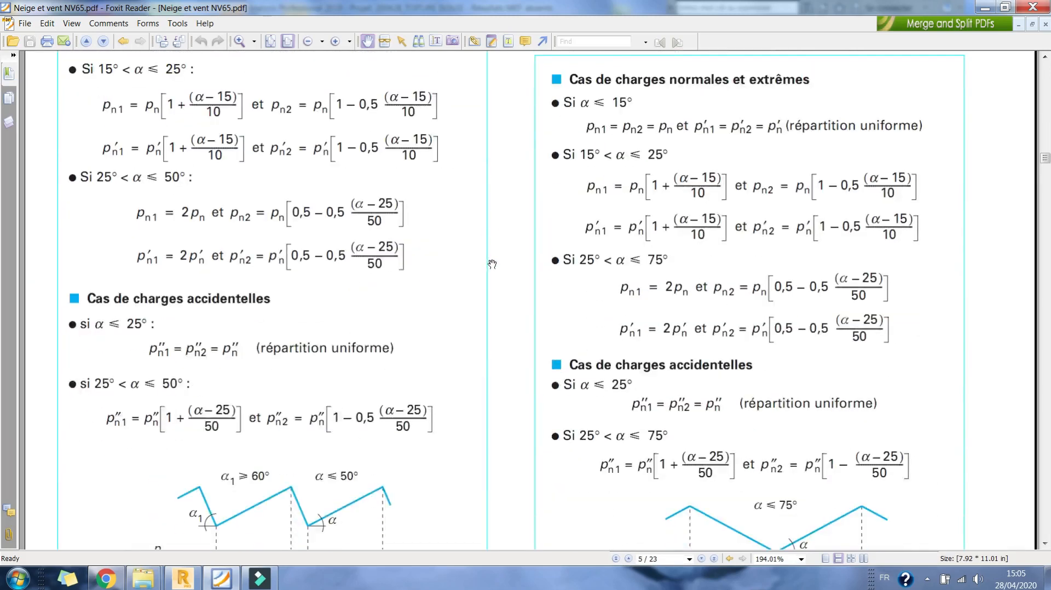
scroll(493, 269, down, 4)
scroll(493, 270, down, 6)
scroll(490, 269, down, 15)
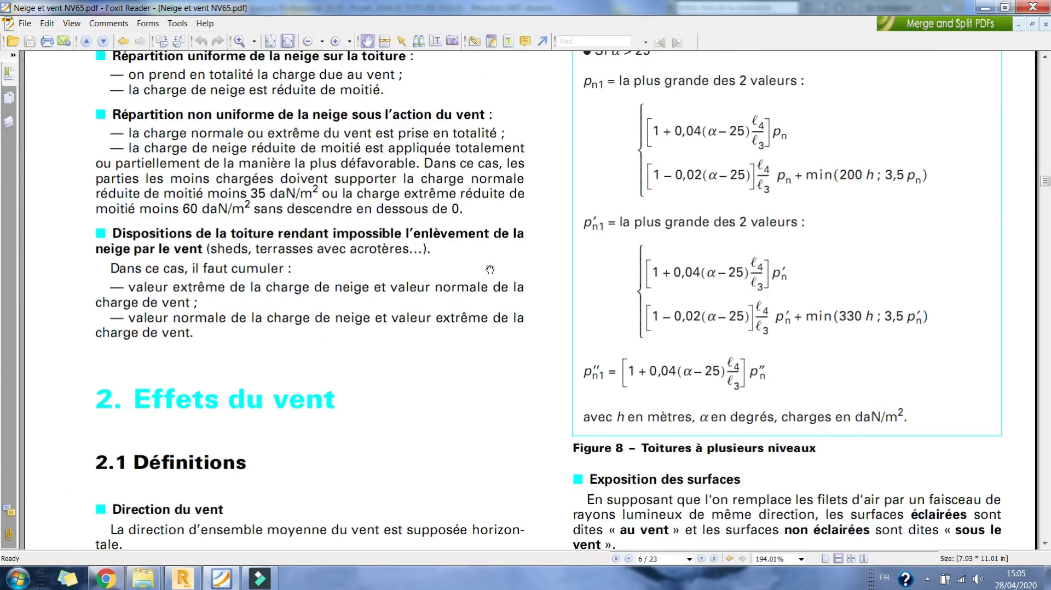
scroll(481, 276, down, 20)
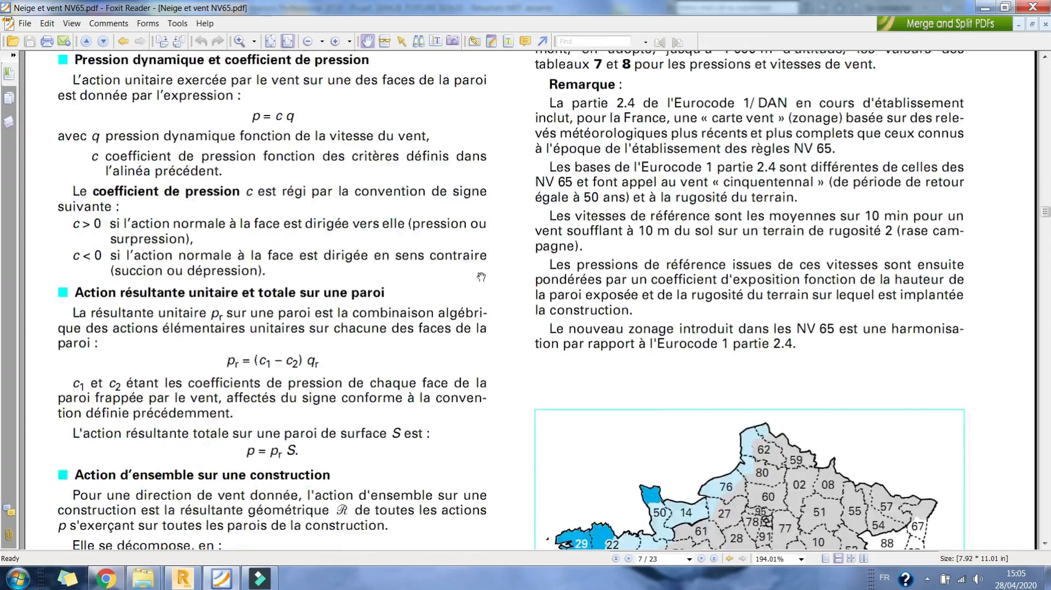
scroll(481, 277, down, 20)
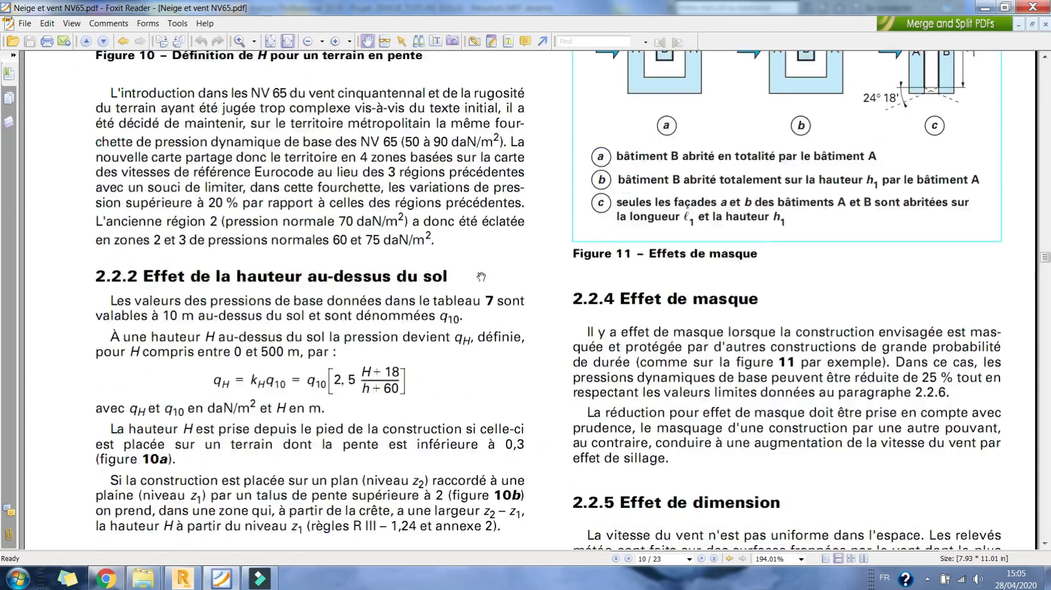
scroll(481, 275, down, 20)
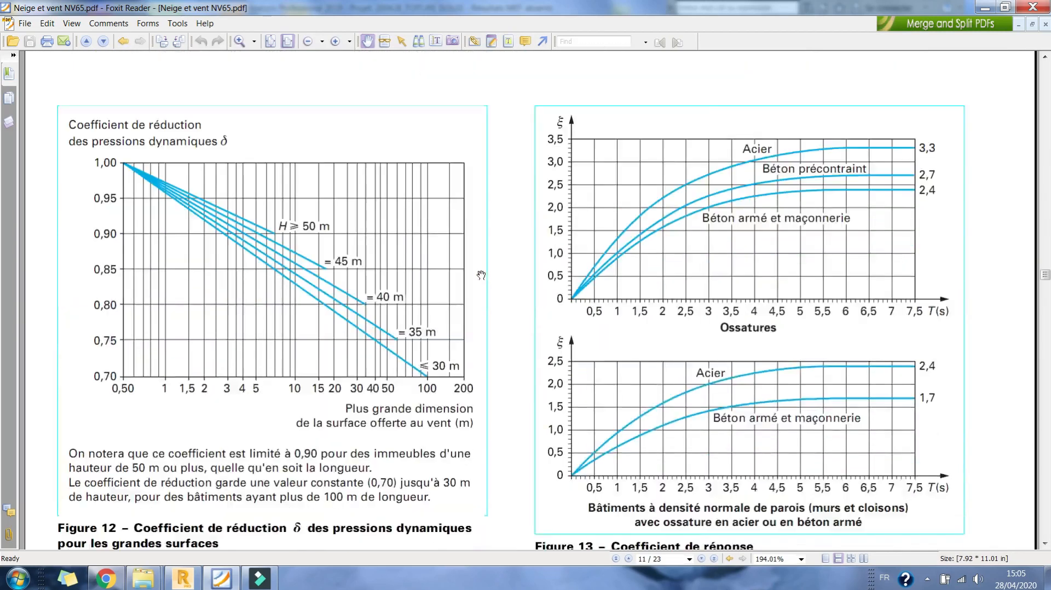
scroll(480, 275, down, 15)
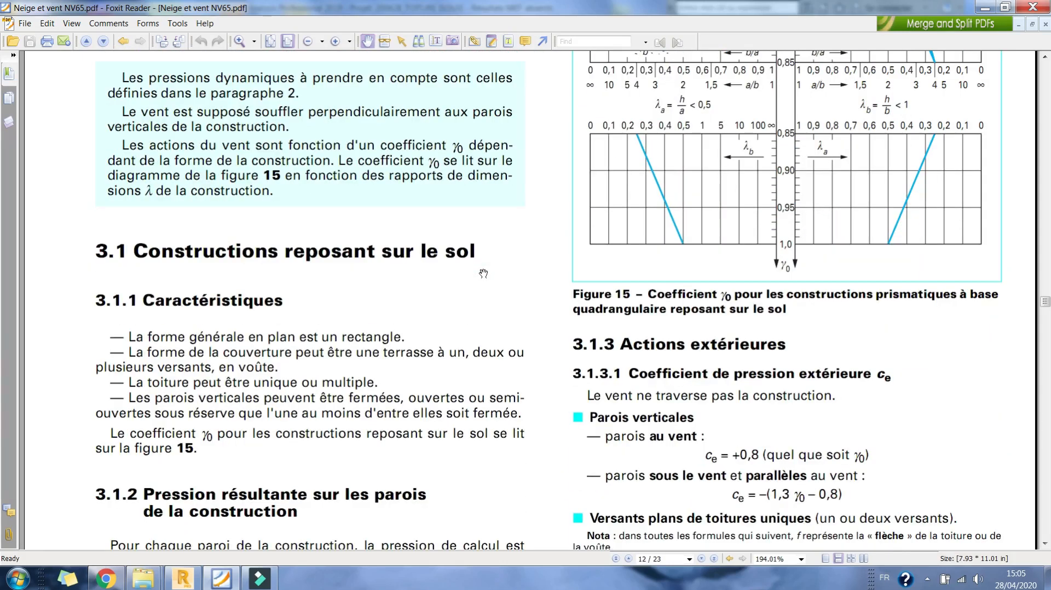
- Return to the table of contents on the first page of the NV65 document
key(Left)
key(Left)
key(Left)
key(Left)
key(Left)
key(Left)
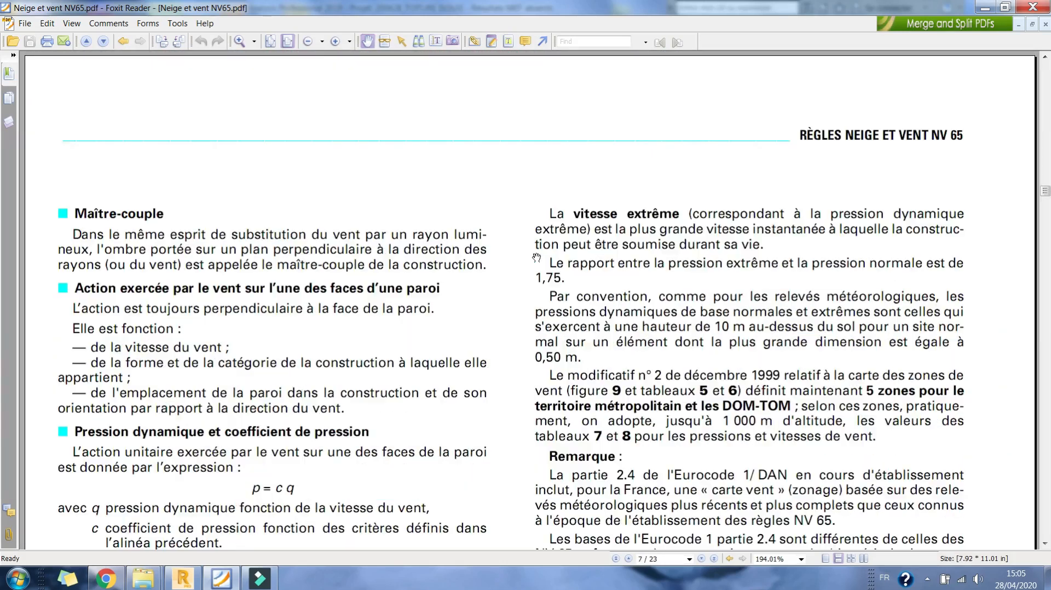
key(Left)
key(Left)
key(Left)
key(Left)
key(Left)
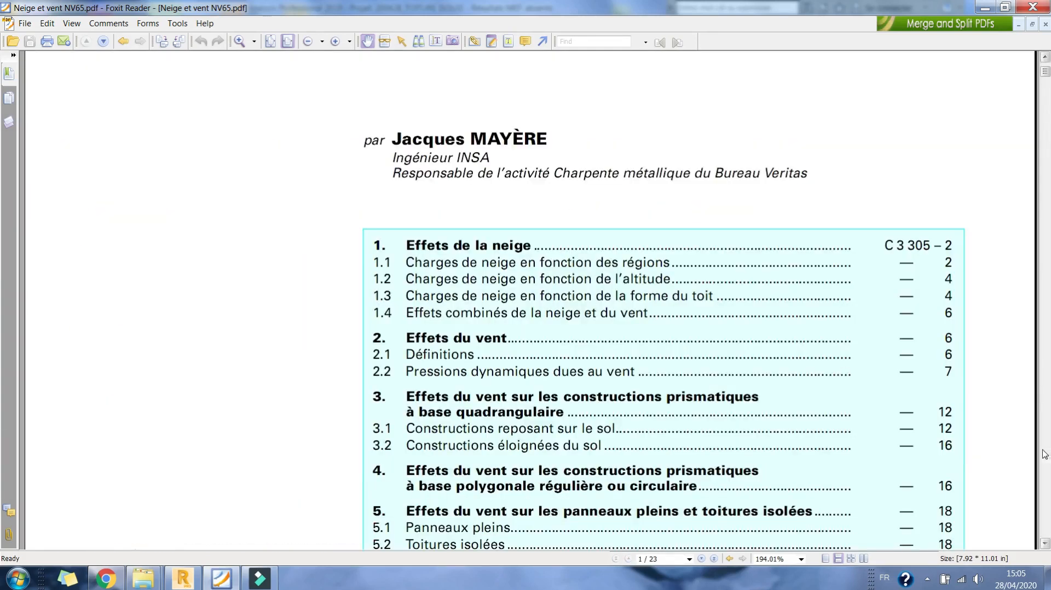
- Examine chapter 2 on wind effects, from the definitions to the wind zone tables by department and canton
scroll(1045, 454, down, 20)
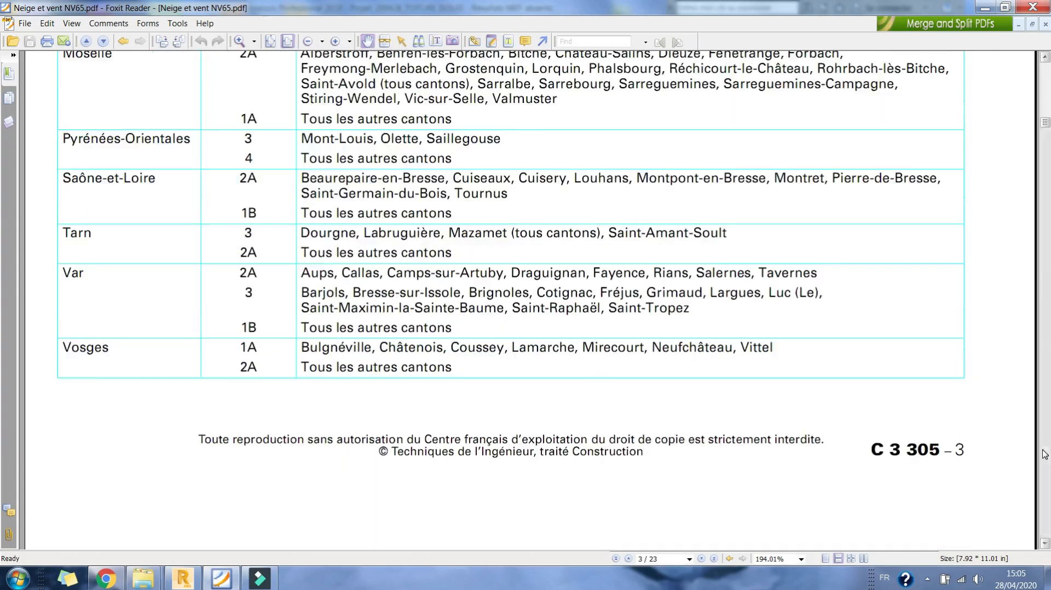
scroll(1044, 455, down, 5)
scroll(566, 289, down, 5)
scroll(576, 291, down, 20)
scroll(583, 294, down, 20)
scroll(583, 290, down, 10)
scroll(581, 274, down, 5)
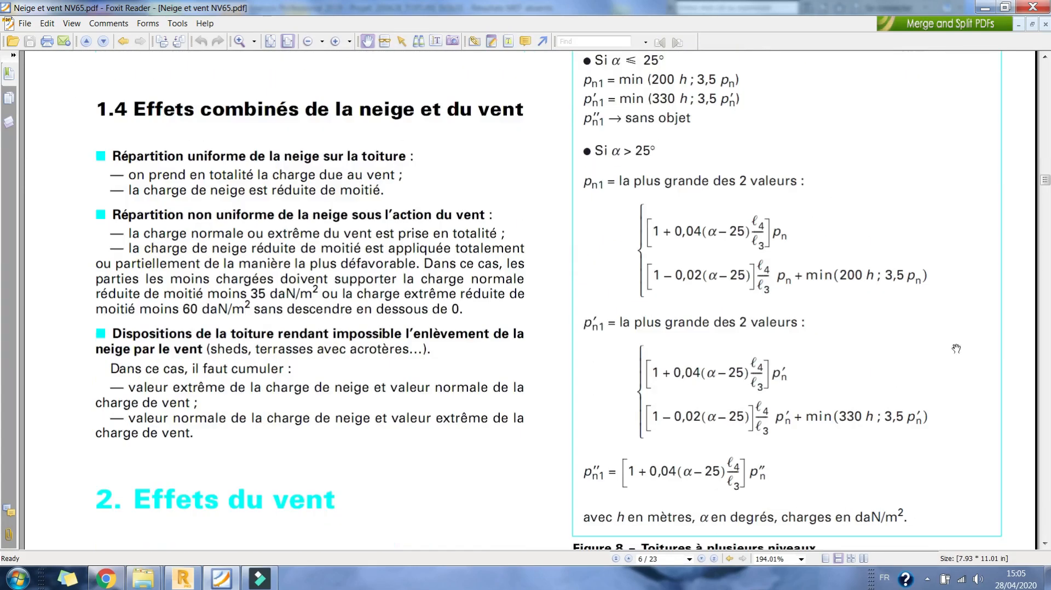
scroll(389, 298, down, 13)
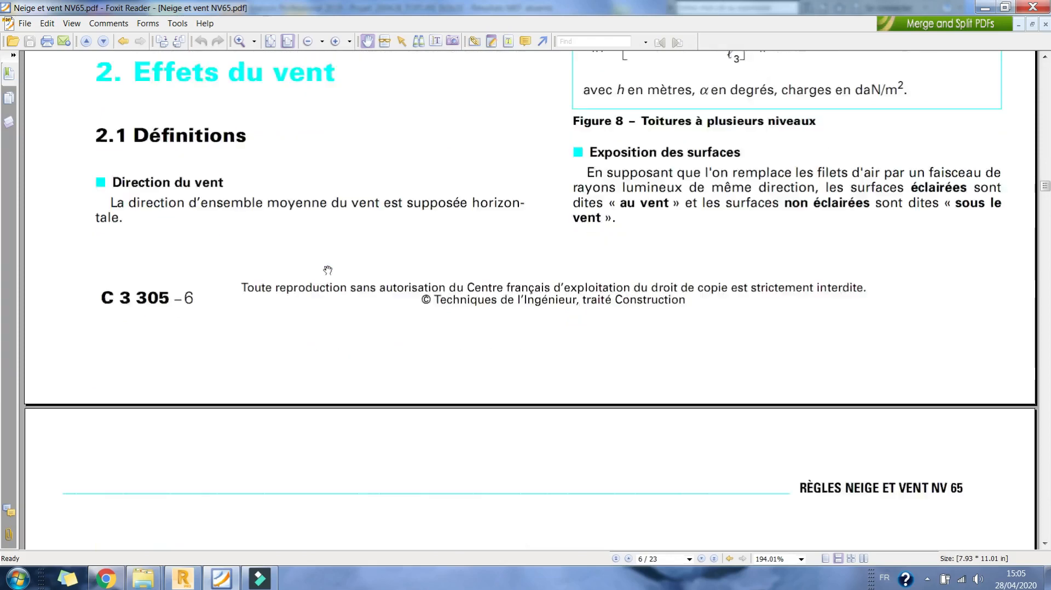
scroll(388, 298, down, 13)
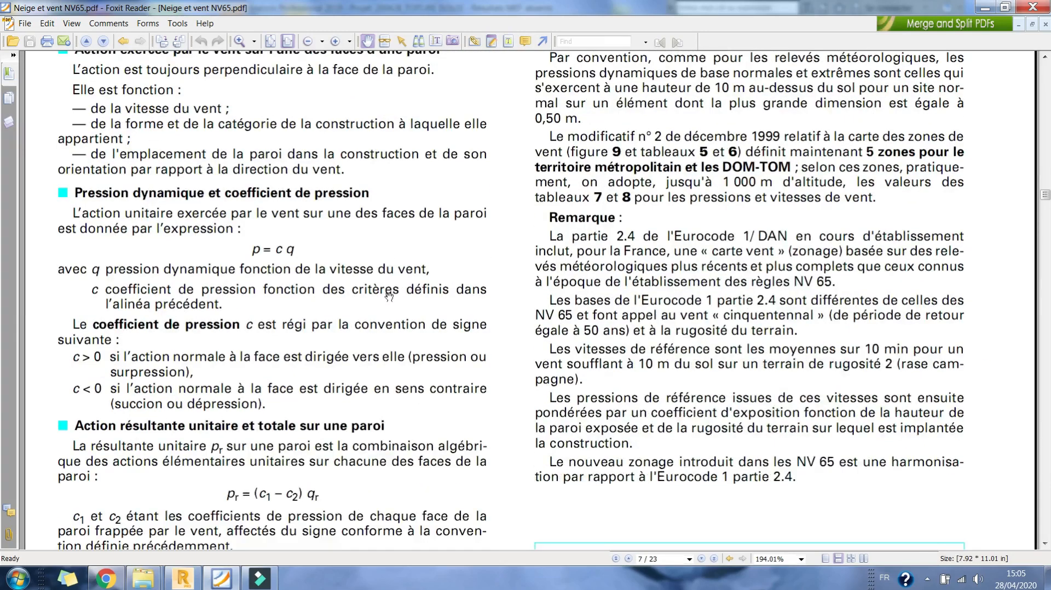
scroll(389, 298, down, 15)
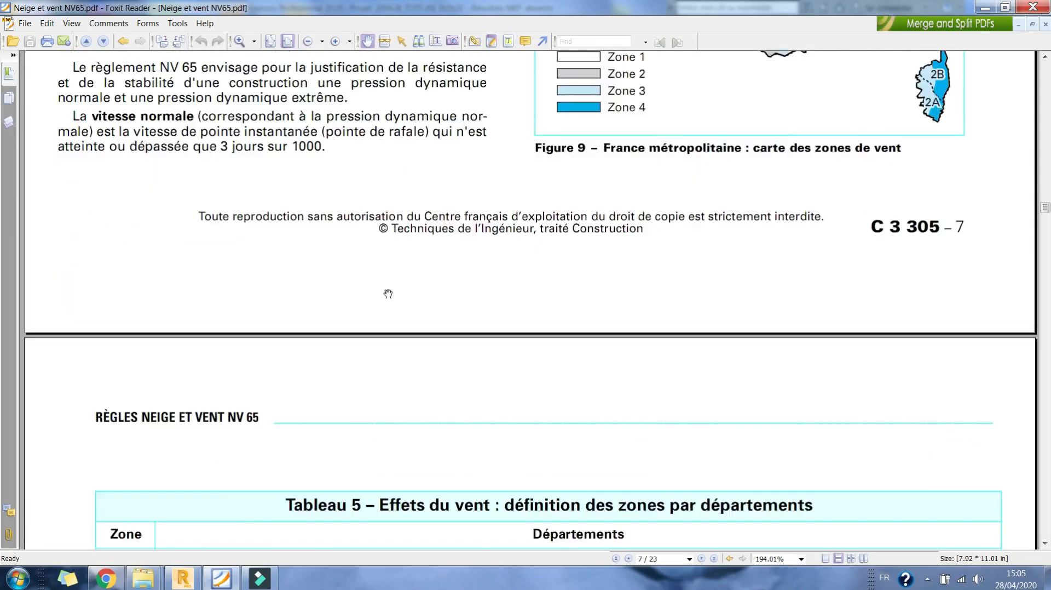
scroll(388, 293, down, 15)
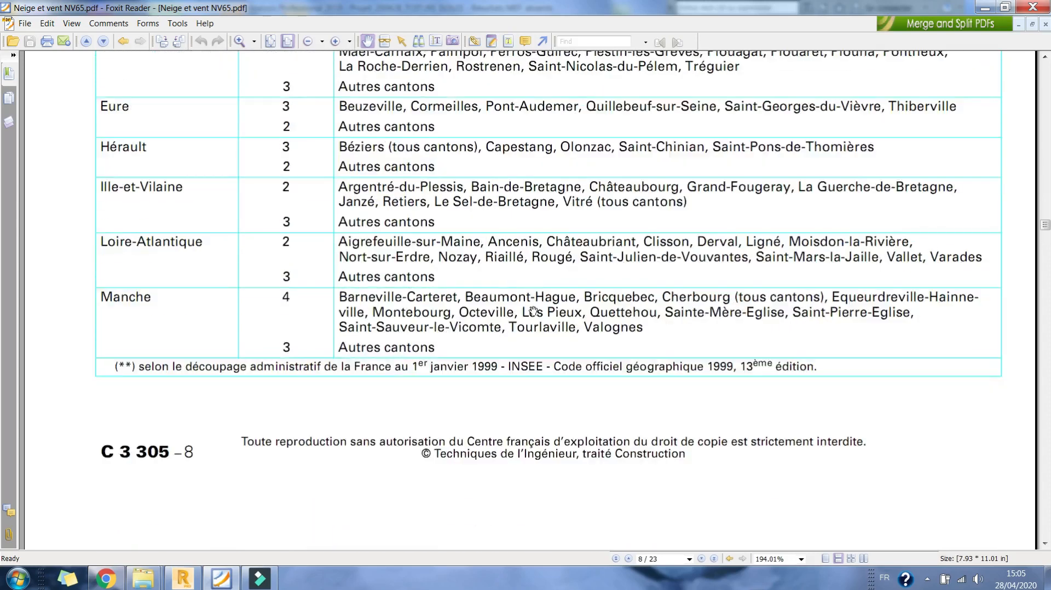
scroll(533, 308, down, 5)
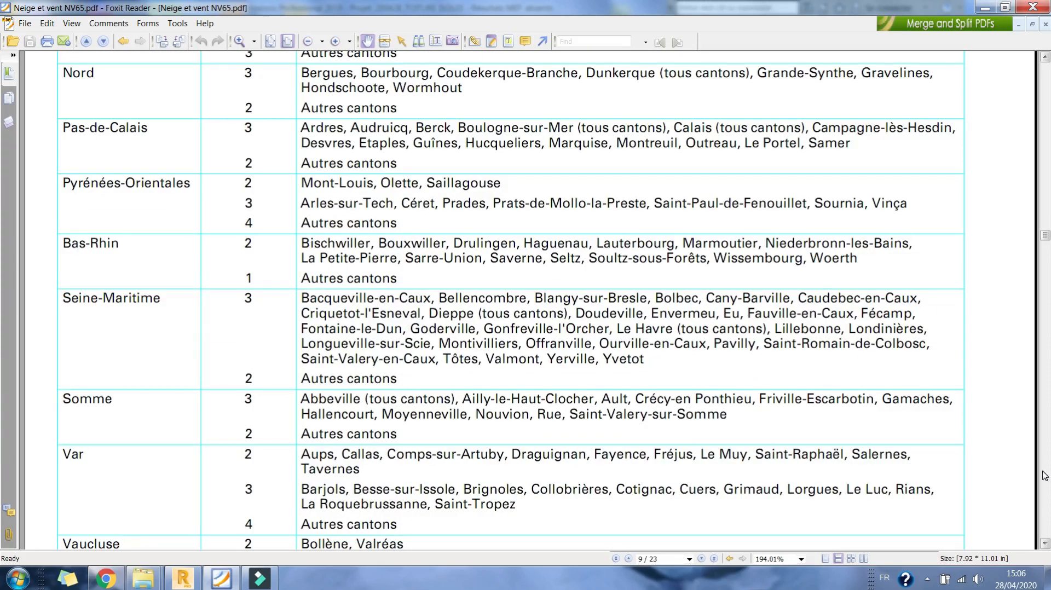
- Examine the height, mask, dimension and dynamic amplification effects up to the resulting pressure formula in section 2.2.8
click(1045, 476)
click(1044, 476)
click(1045, 476)
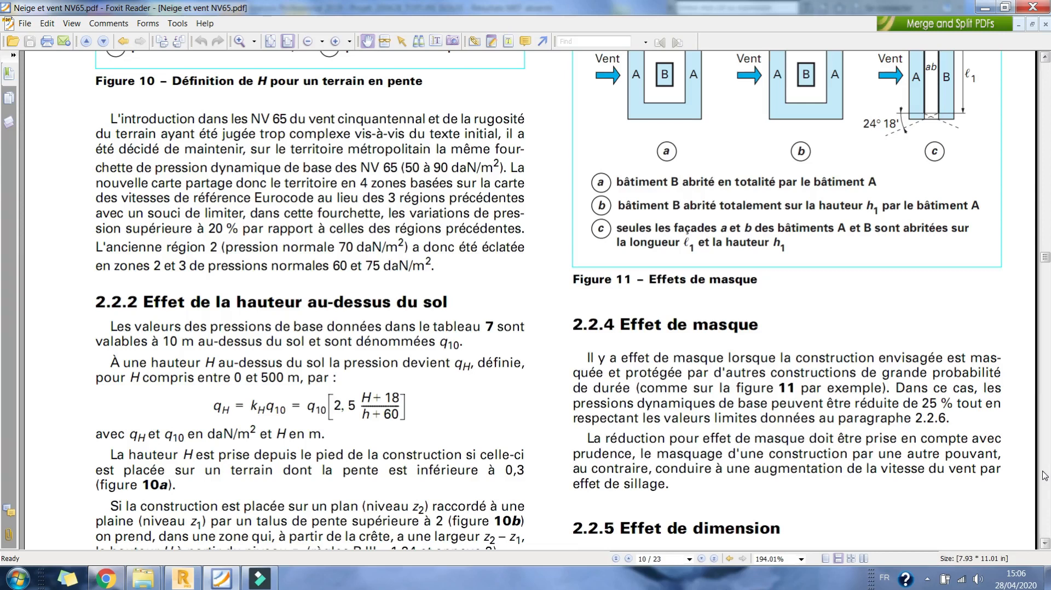
click(1044, 476)
click(1045, 476)
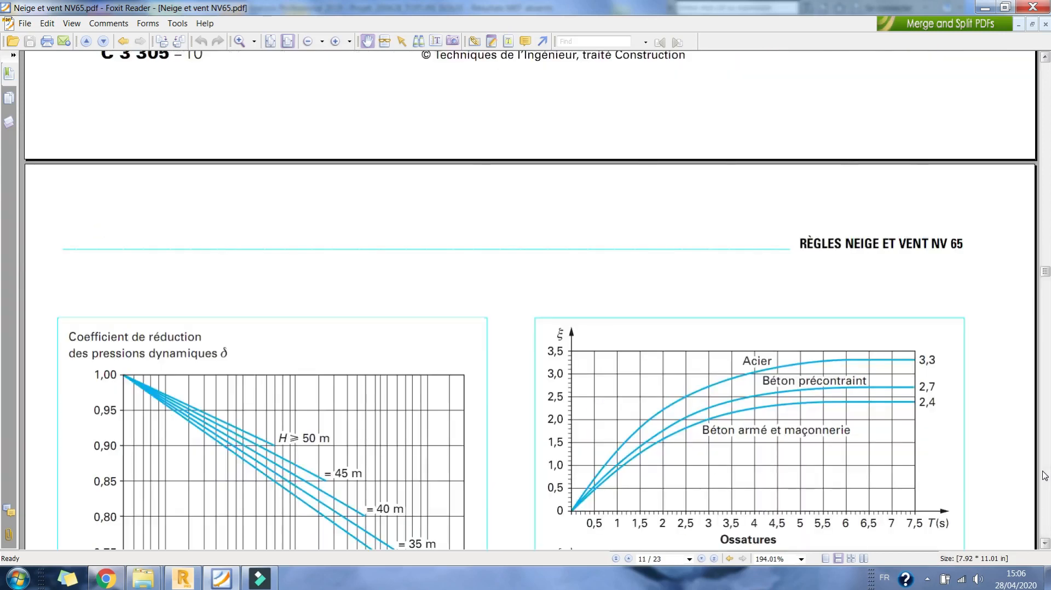
click(1045, 476)
click(1044, 476)
click(1045, 476)
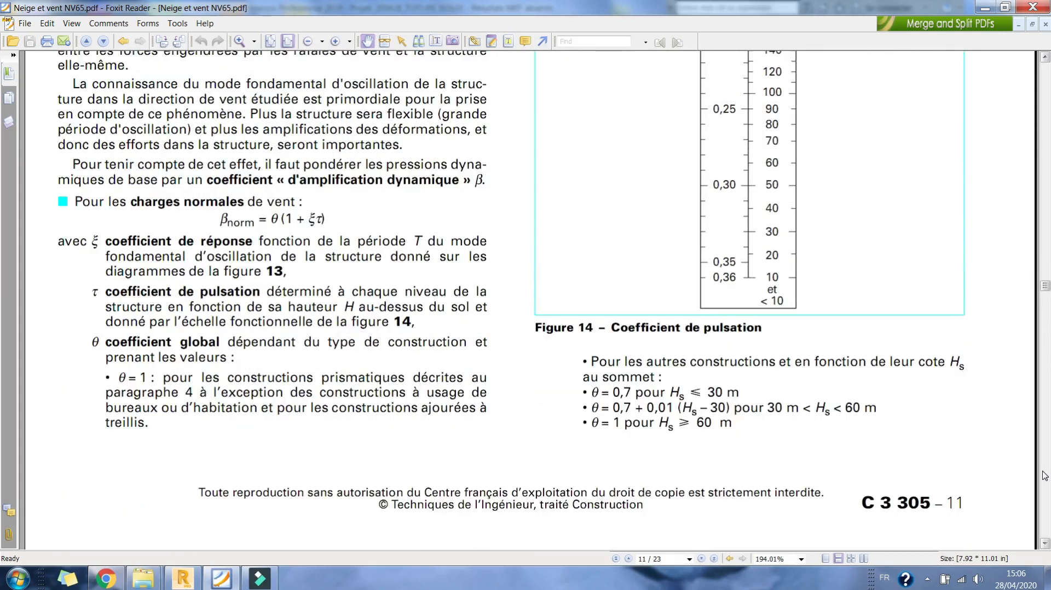
click(1045, 476)
click(1045, 476)
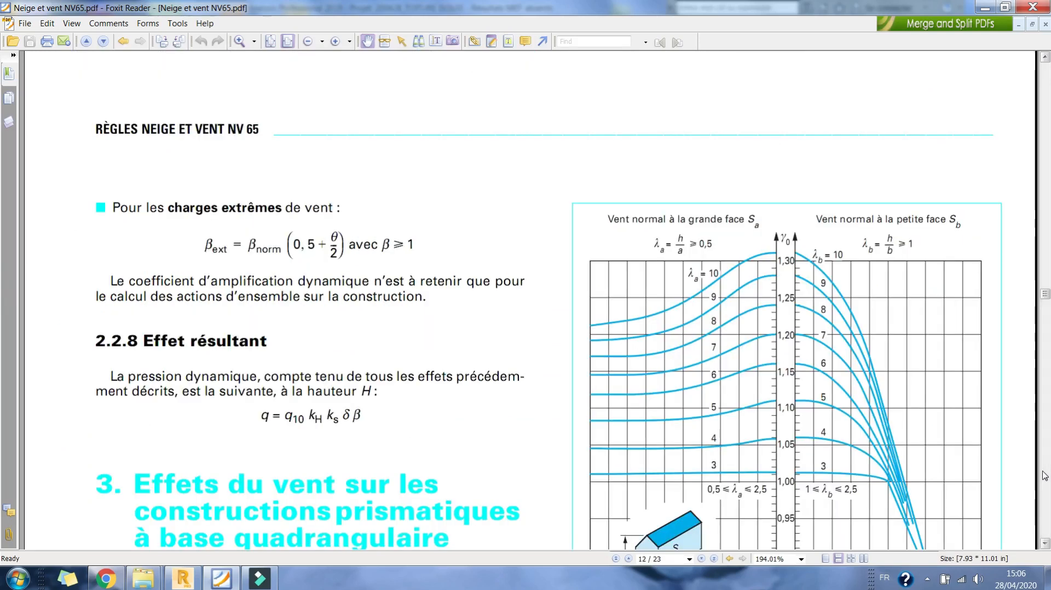
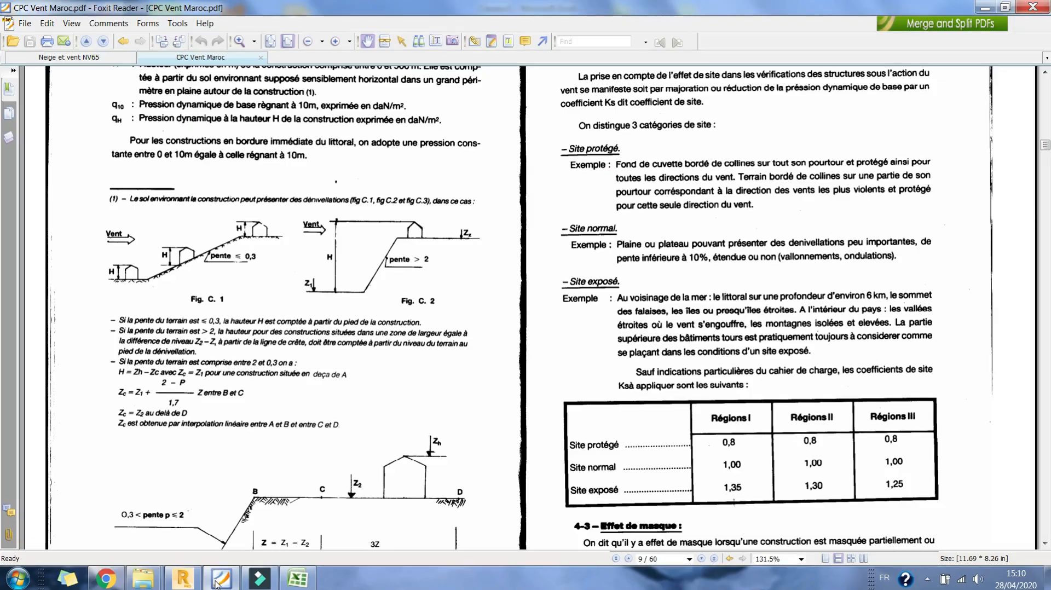
- Go back to the NV65 document and consult the height effect formula in section 2.2.2
click(69, 57)
scroll(227, 213, up, 5)
scroll(228, 213, up, 15)
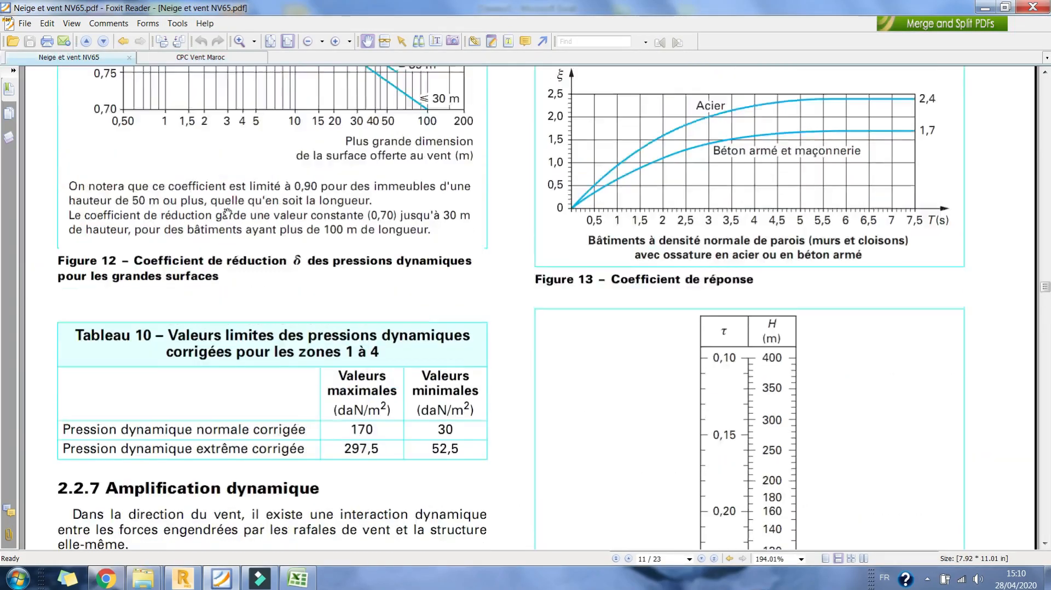
scroll(227, 213, up, 10)
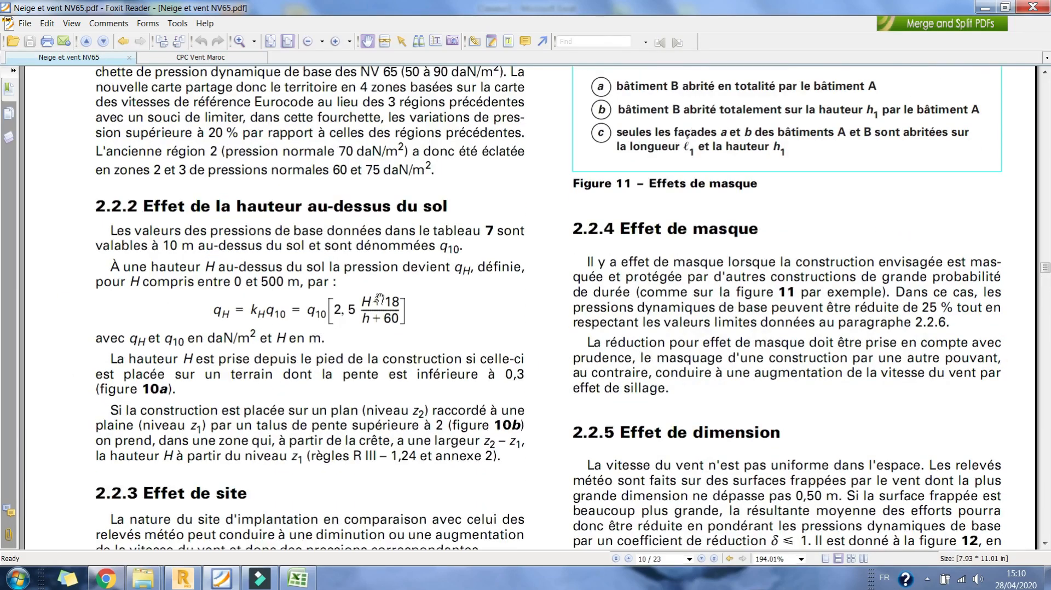
- Switch to the Excel workbook and insert a column before ks with the header "h (m)" and the height 5.3
click(305, 580)
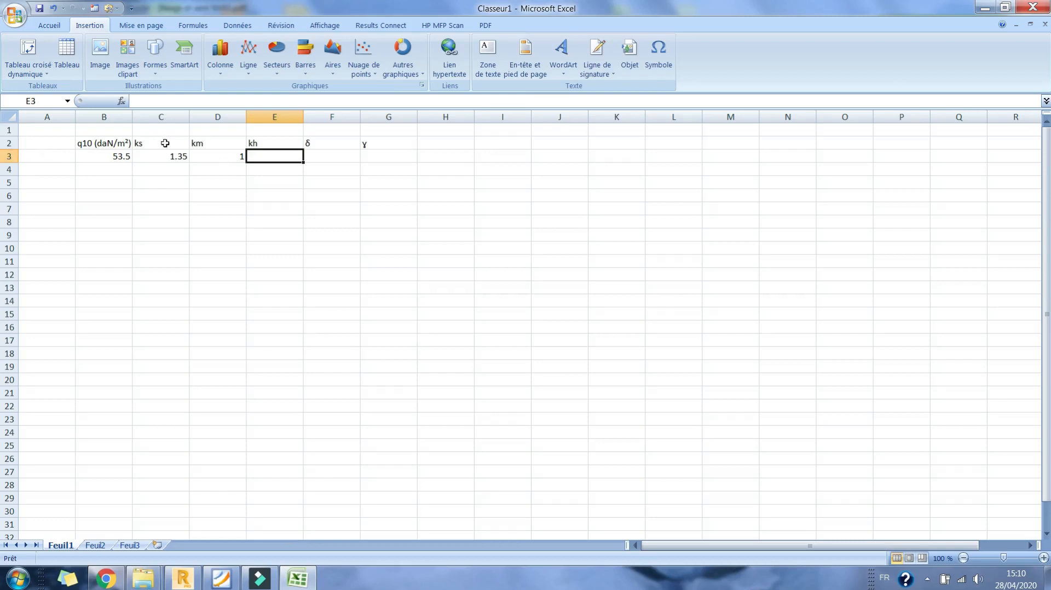
click(149, 157)
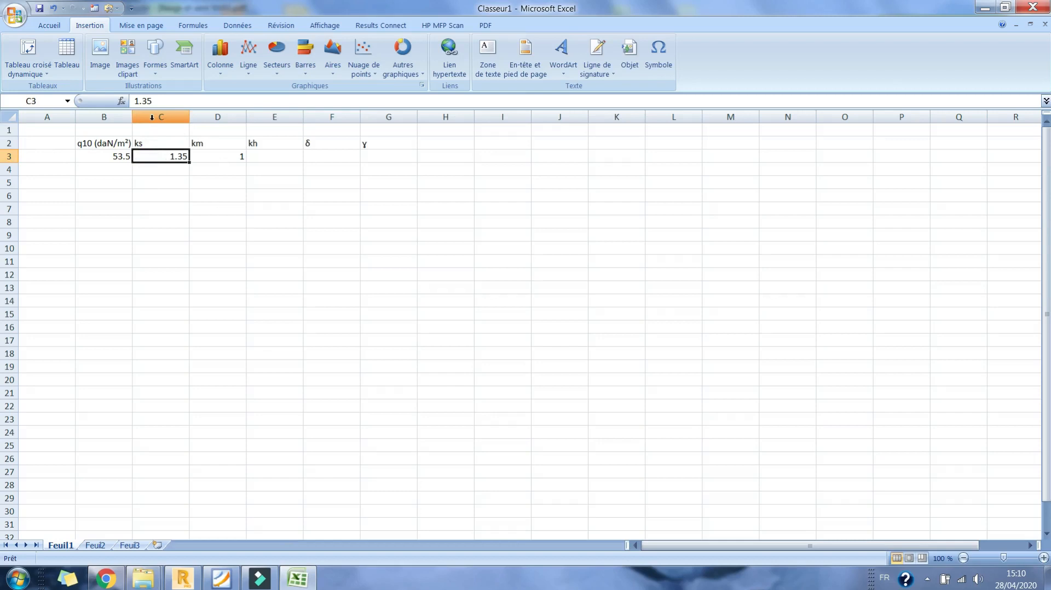
click(152, 116)
right_click(152, 116)
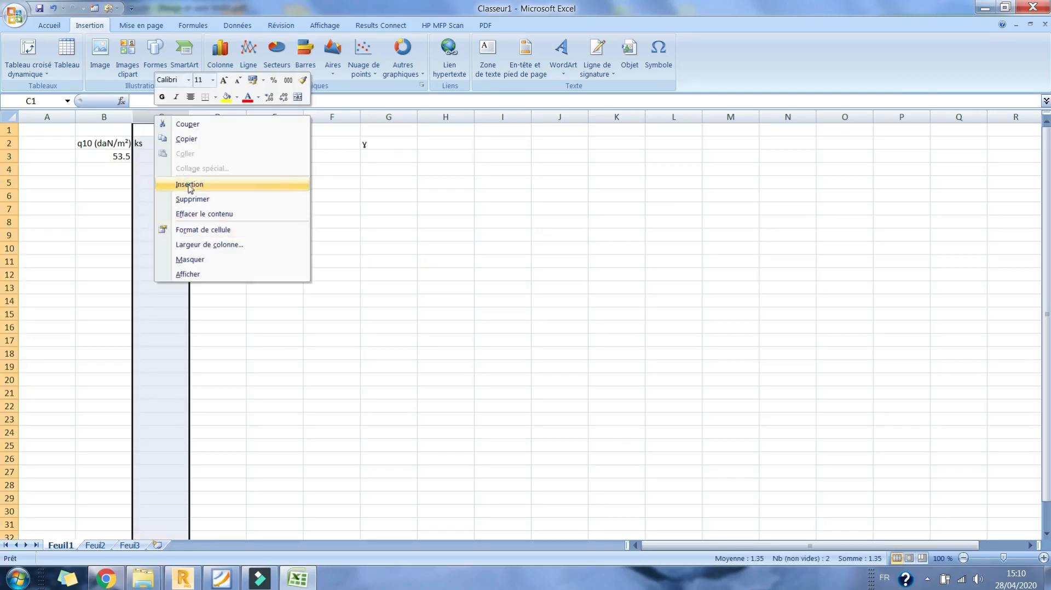
click(177, 186)
click(152, 144)
text(H)
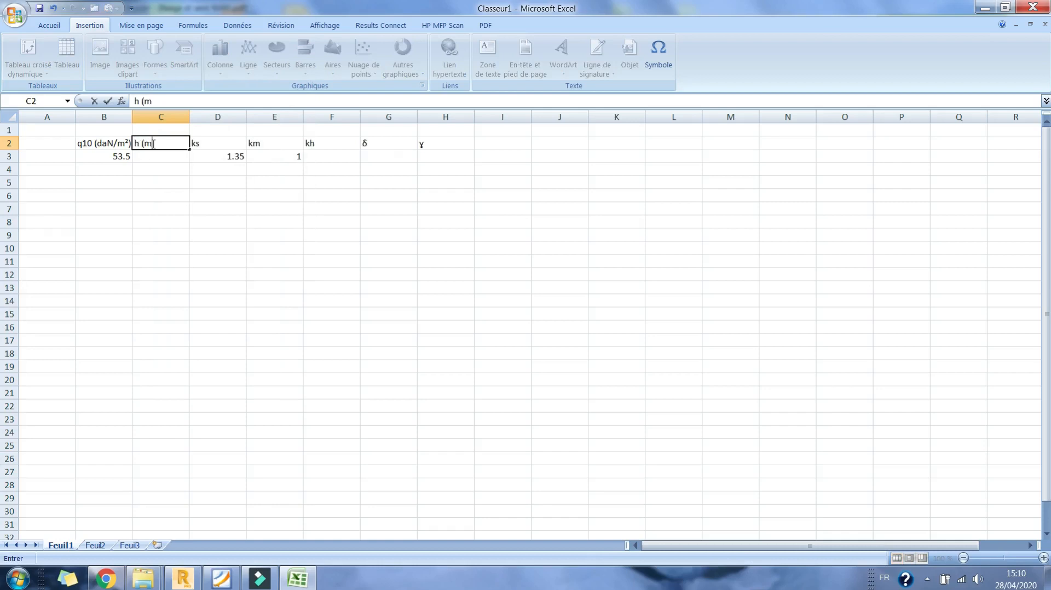
key(Return)
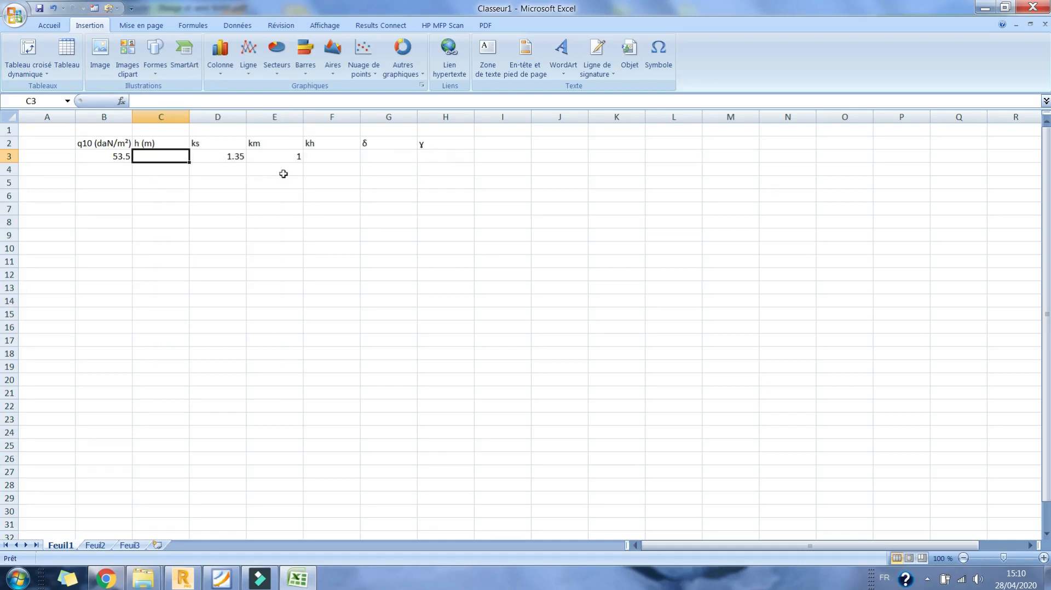
text(5.3)
click(206, 212)
click(339, 158)
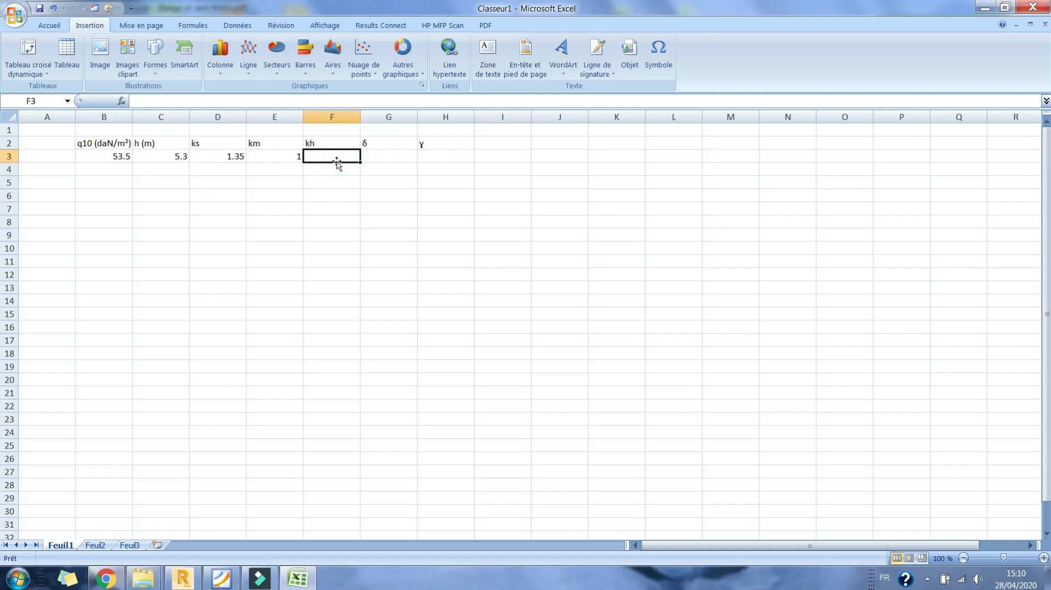
text(2.5*)
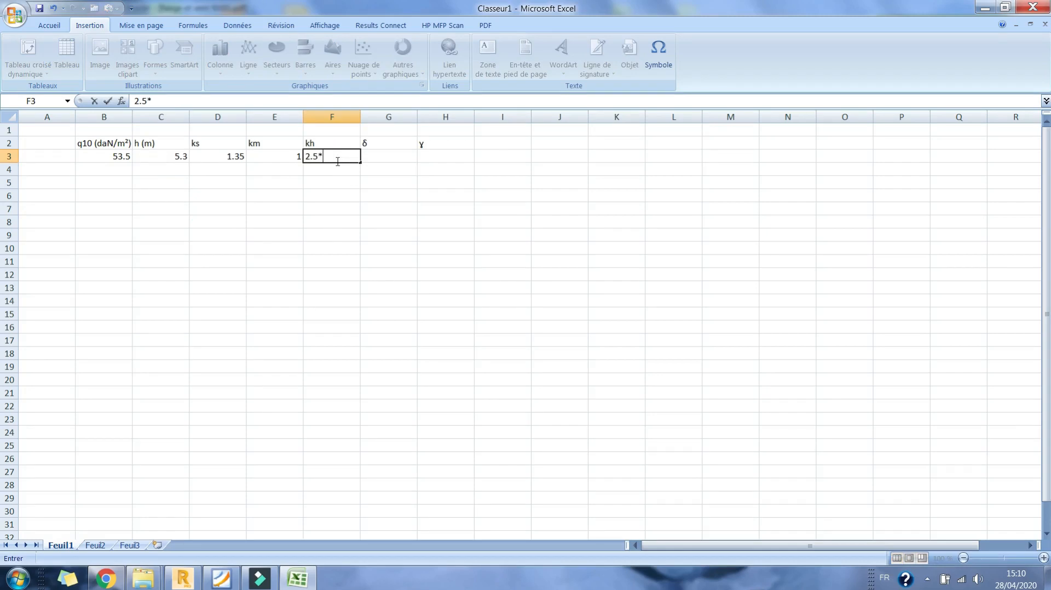
text(()
click(180, 156)
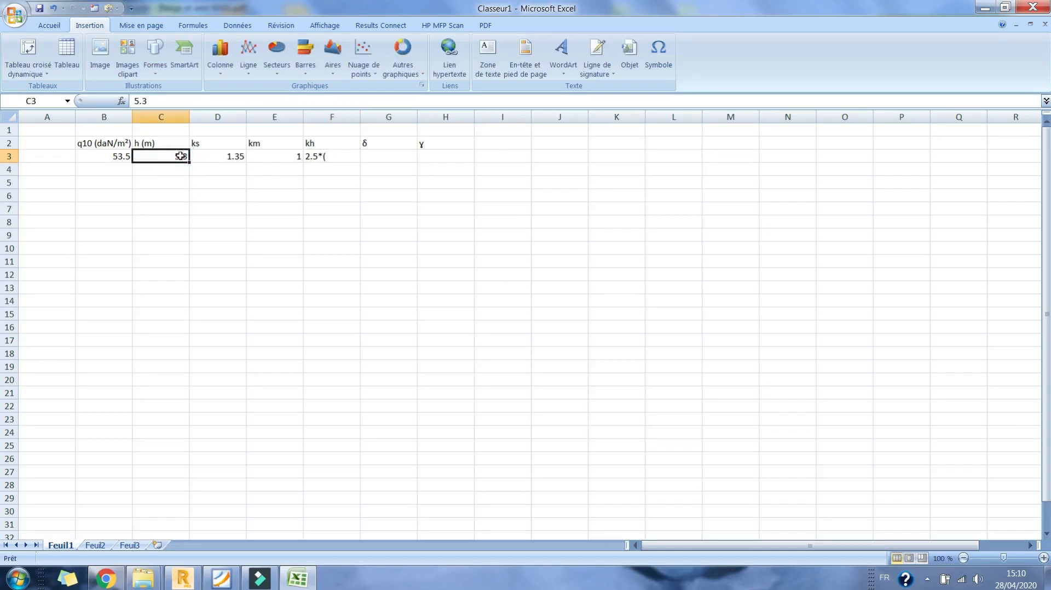
- Calculate the height coefficient kh in F3 with the formula =2.5*(C3+18)/(C3+60)
click(327, 155)
text(=)
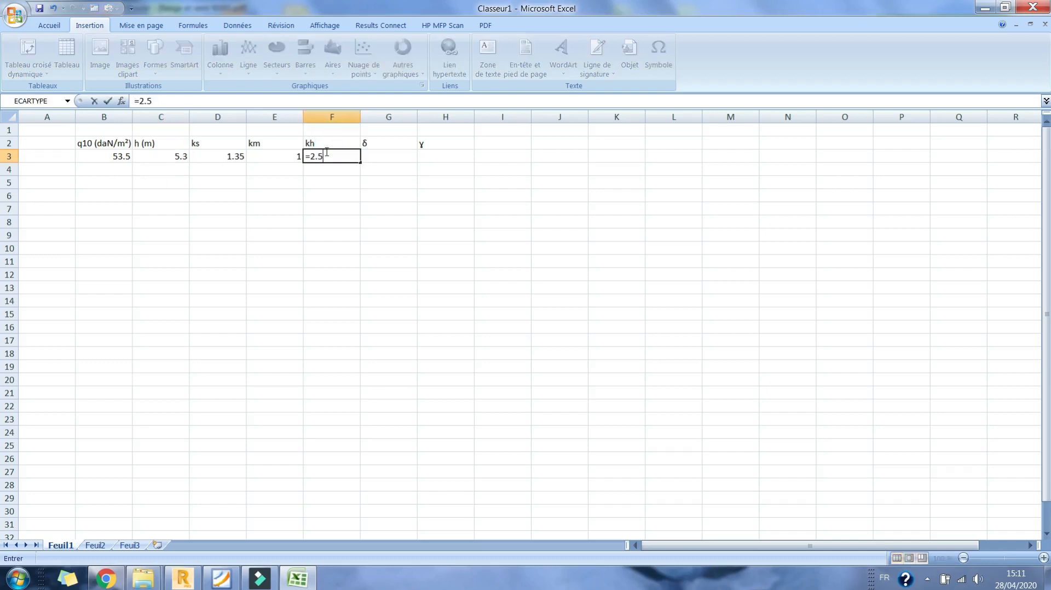
text(2.5*()
click(165, 158)
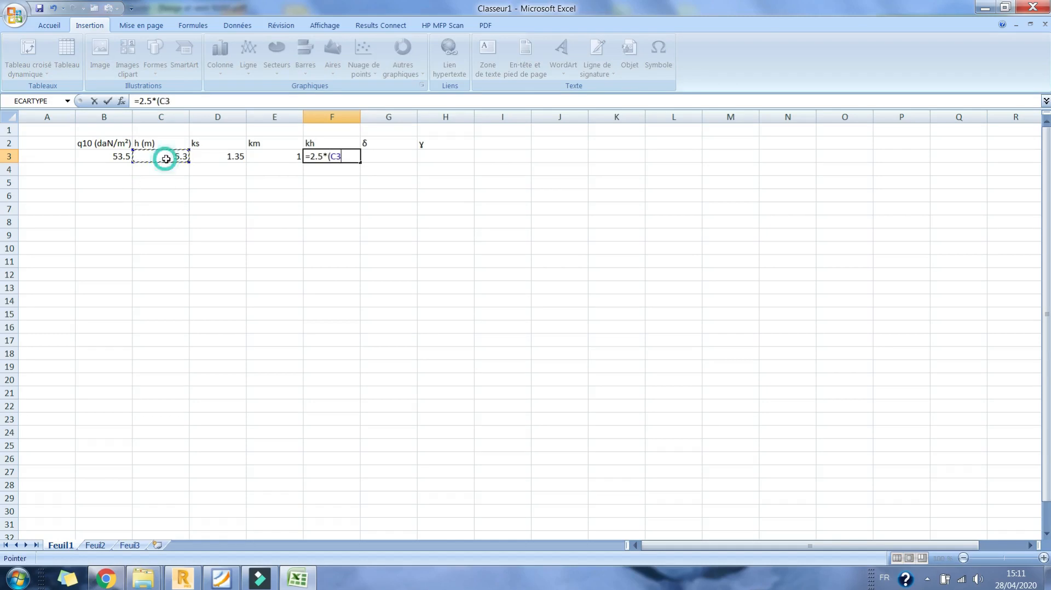
text(+18)/()
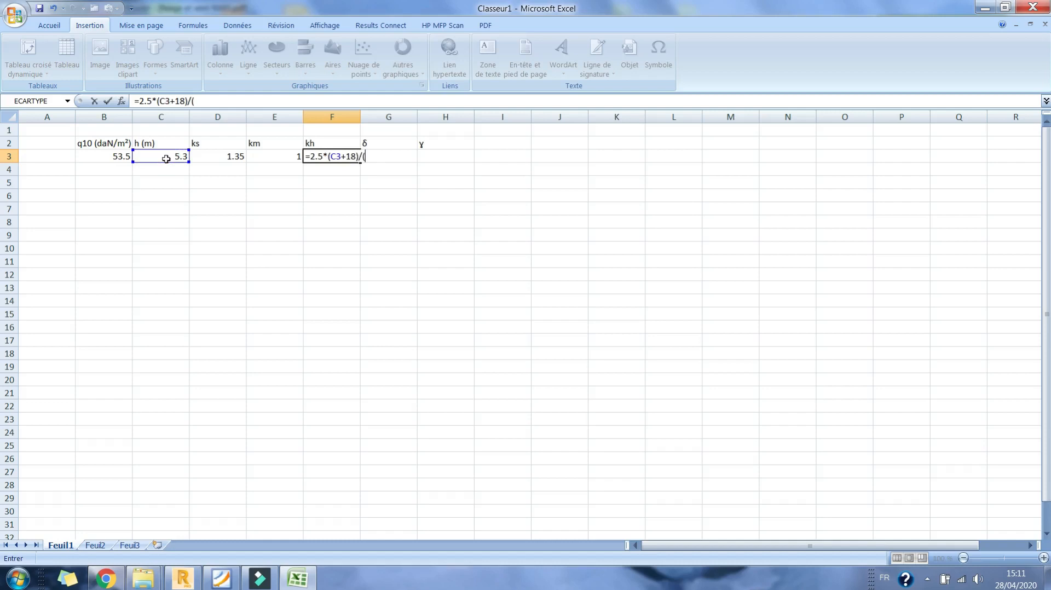
click(166, 159)
click(239, 578)
click(298, 579)
text(+)
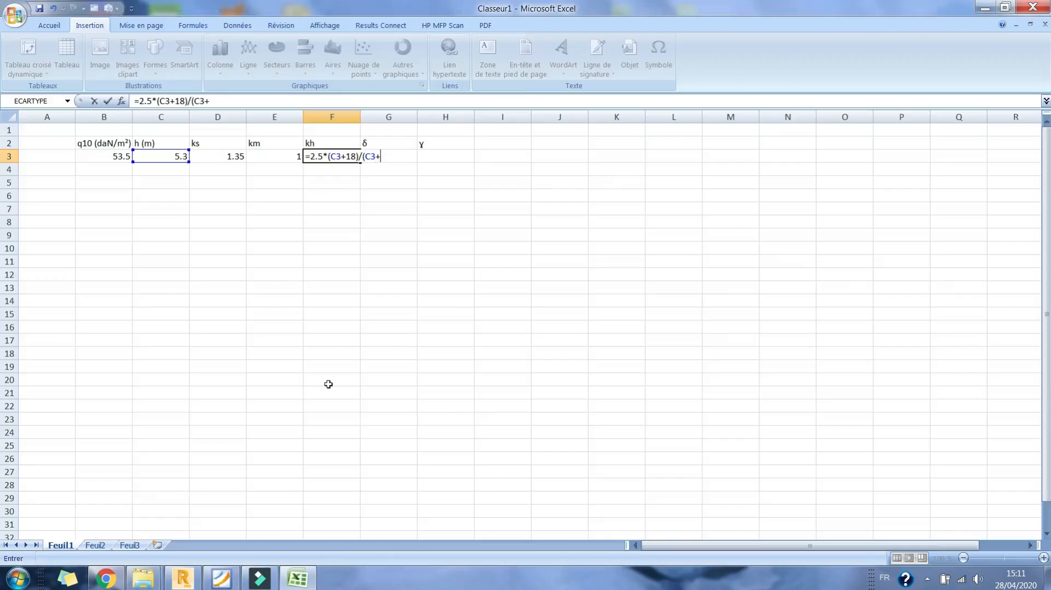
text(60))
key(Return)
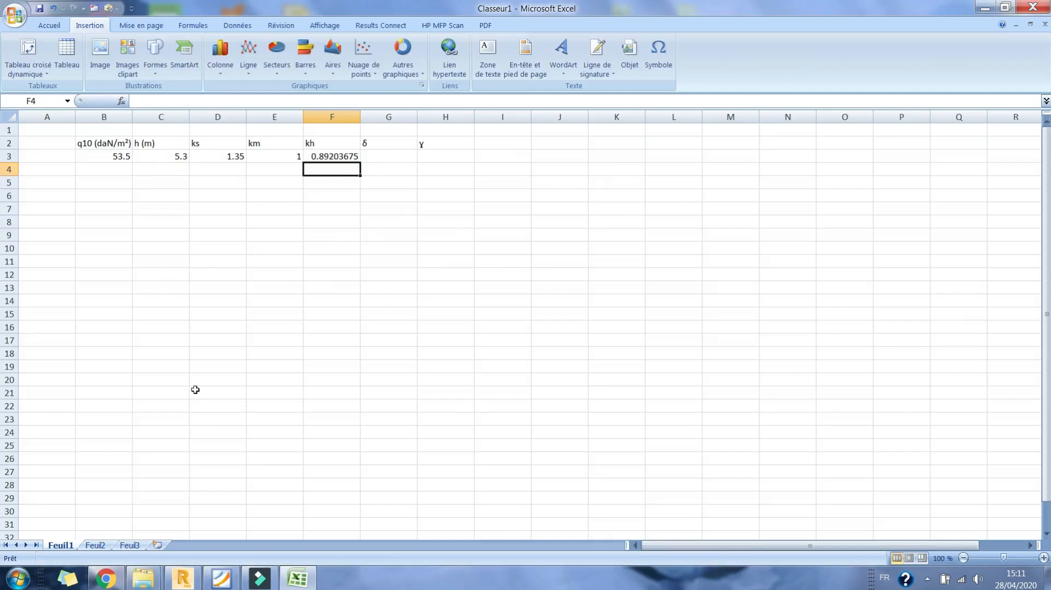
click(322, 152)
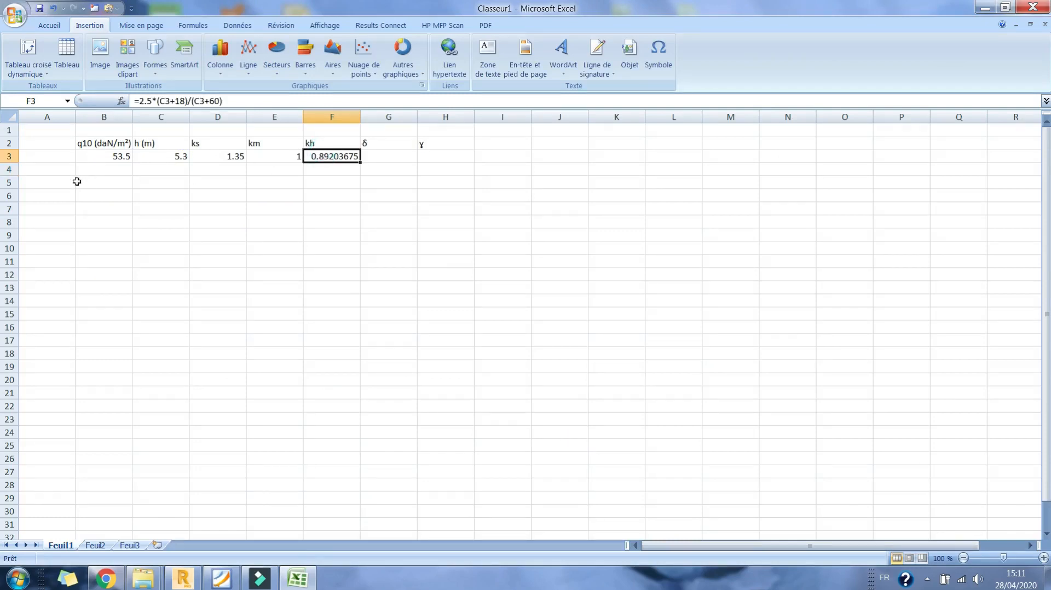
- Delete the h (m) column from the wind coefficient table
click(161, 116)
right_click(161, 116)
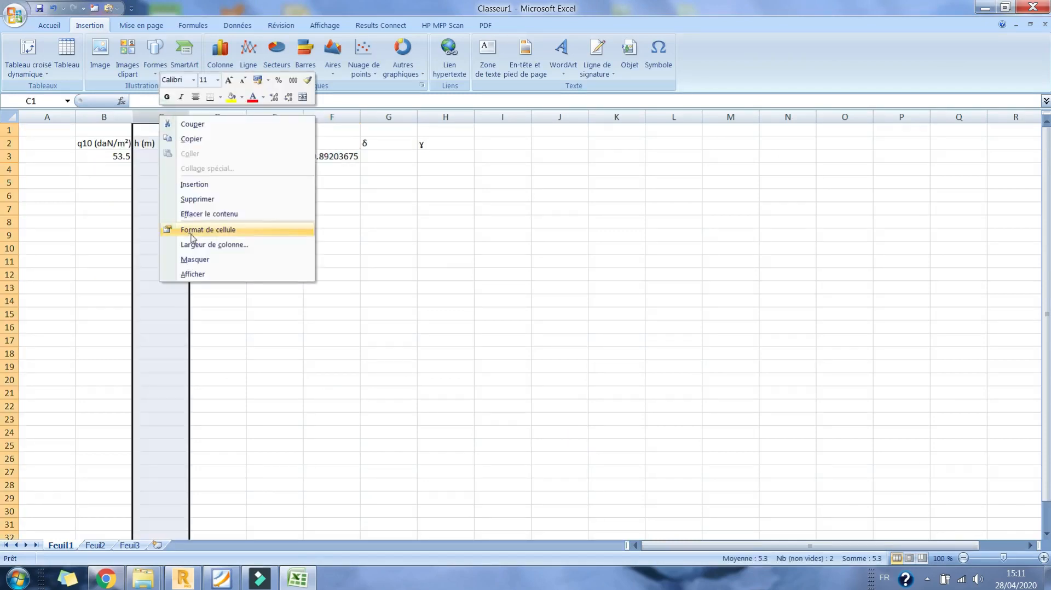
click(203, 200)
- Enter 1 as the value of both kh and δ in row 3
click(293, 160)
text(1)
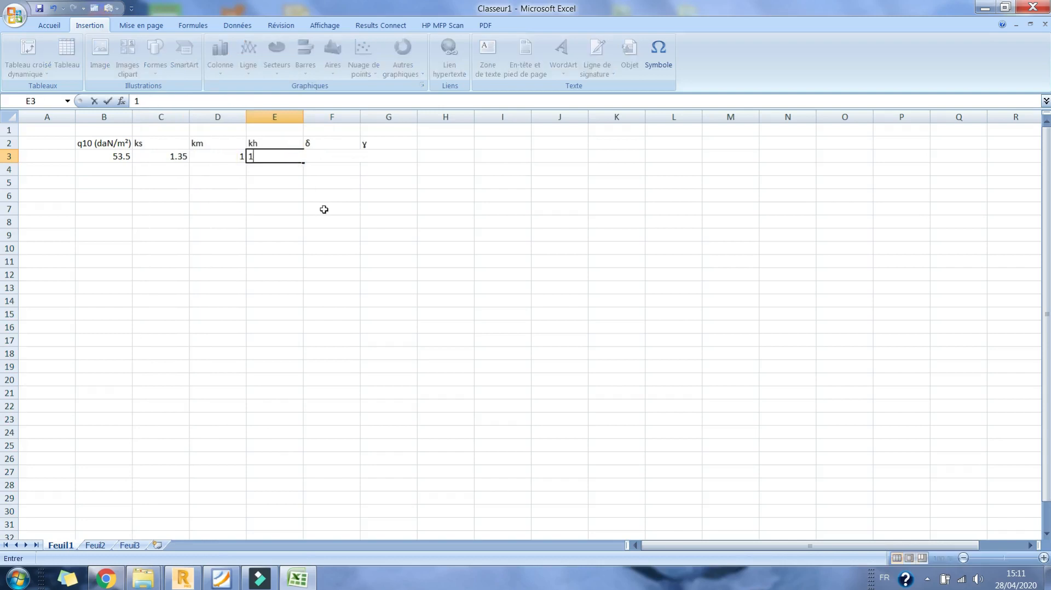
click(324, 208)
click(321, 155)
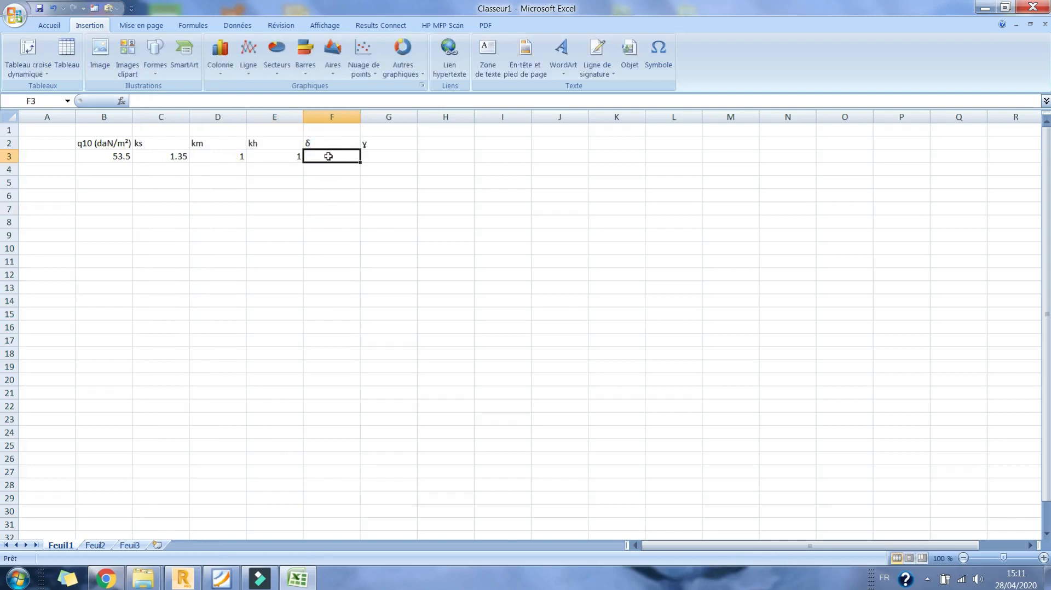
text(1)
click(420, 156)
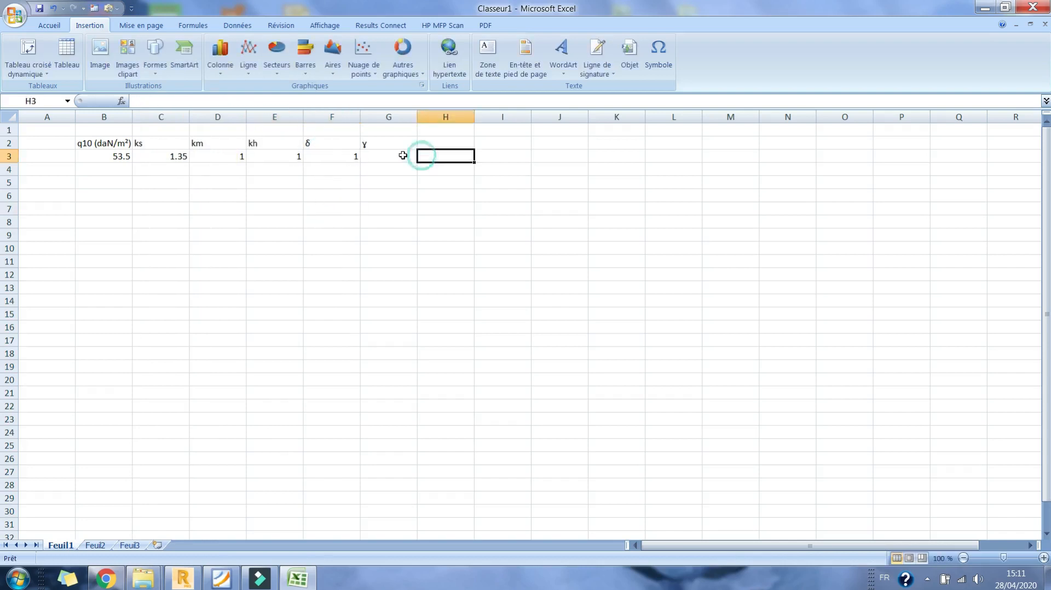
click(403, 156)
- Center the coefficient values in B3:F3 horizontally
drag(122, 158, 327, 161)
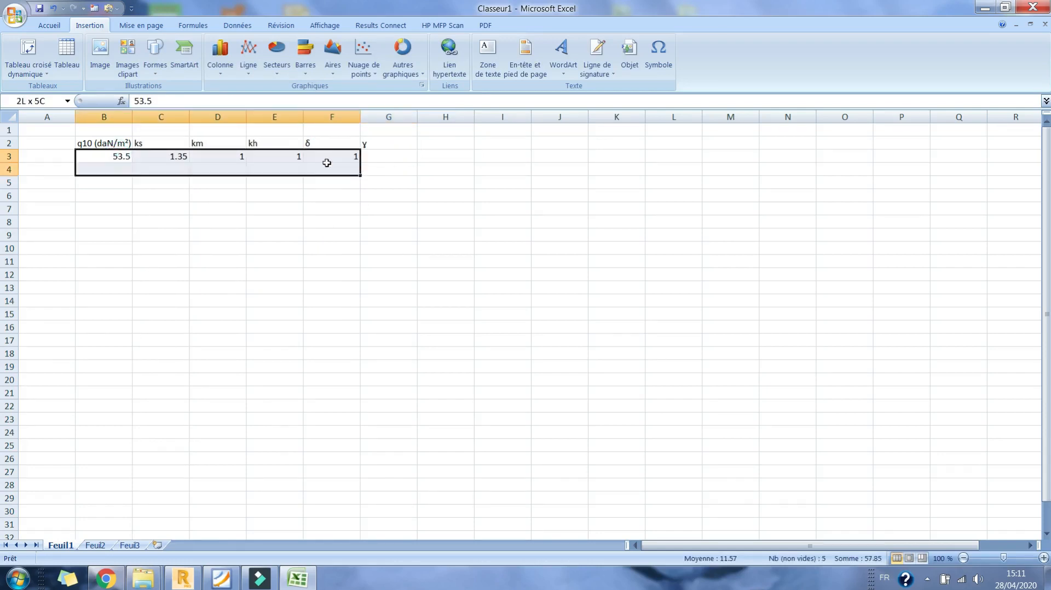
click(49, 25)
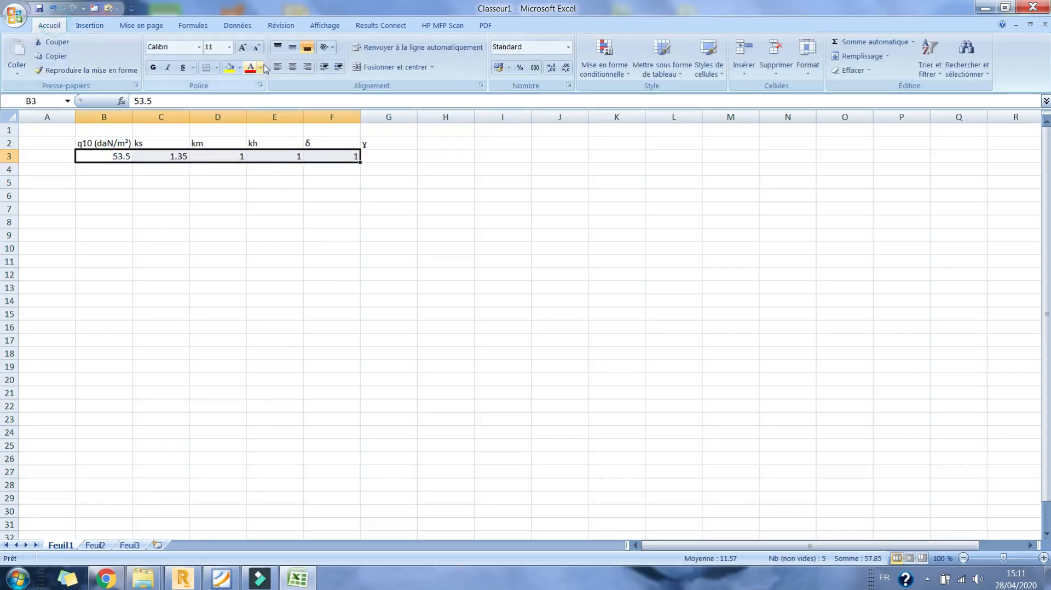
click(293, 67)
click(378, 159)
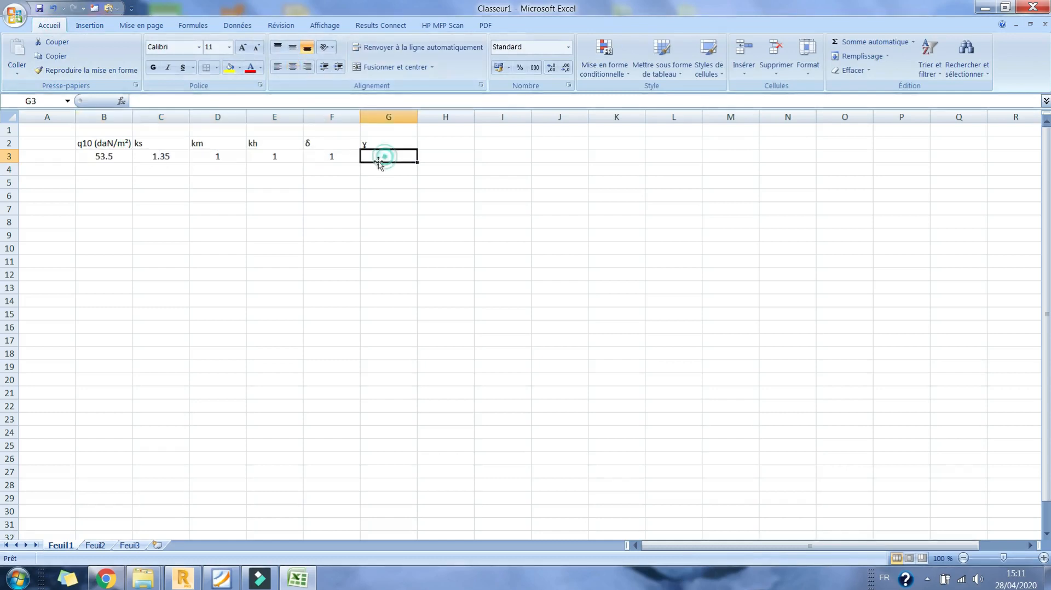
- Copy the γ header to H2 and replace the header in G2 with "c"
click(371, 143)
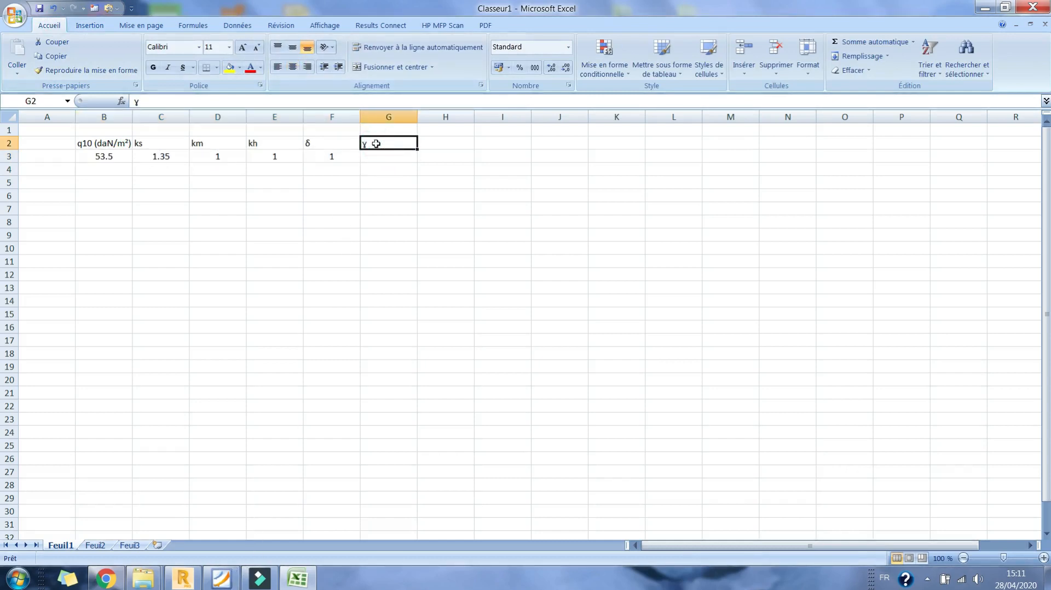
key(ctrl+c)
click(440, 139)
key(ctrl+v)
click(393, 143)
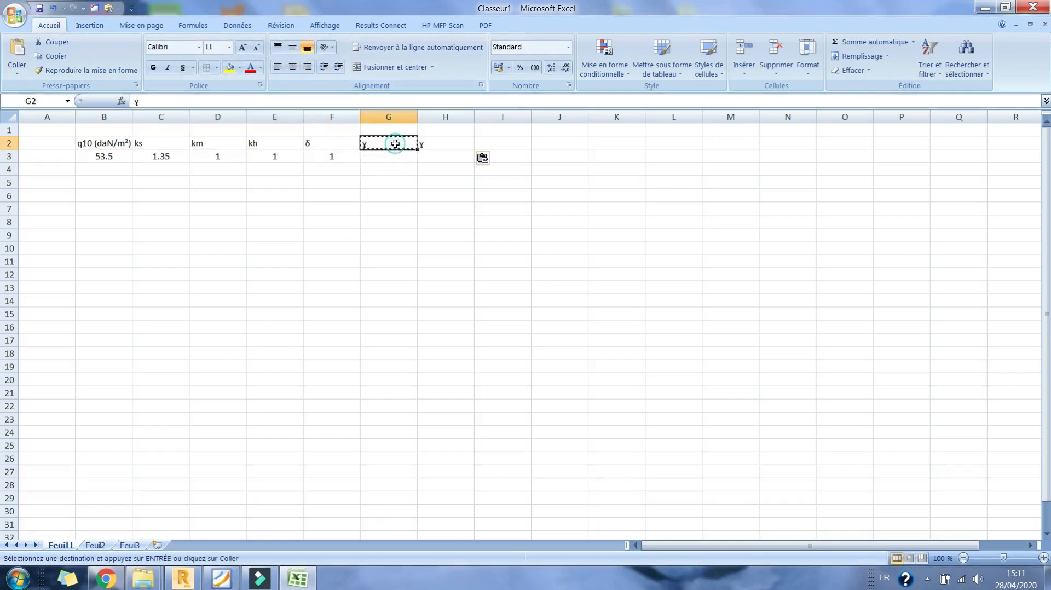
text(C)
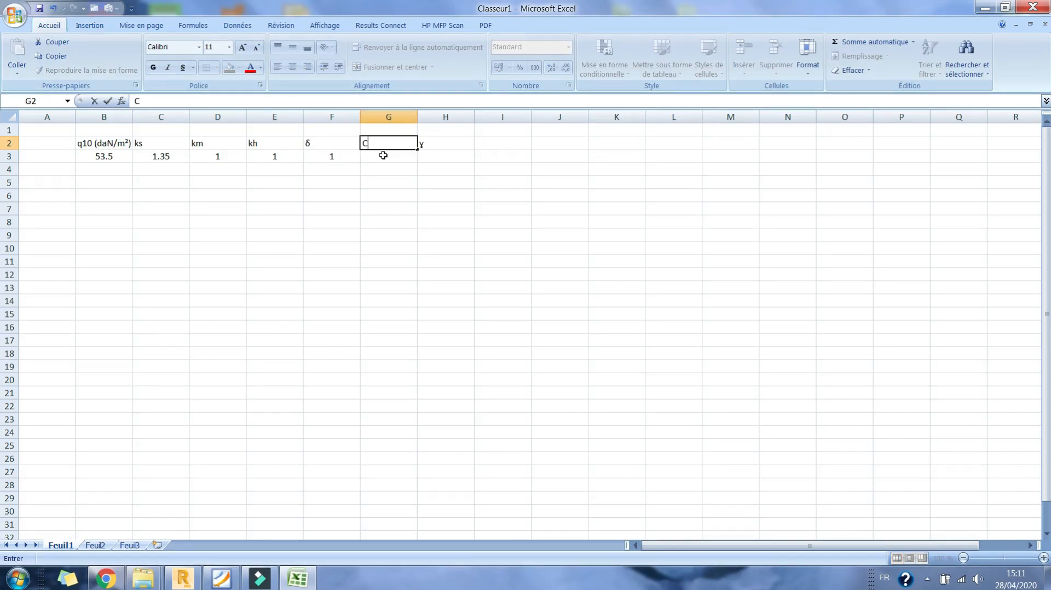
click(383, 156)
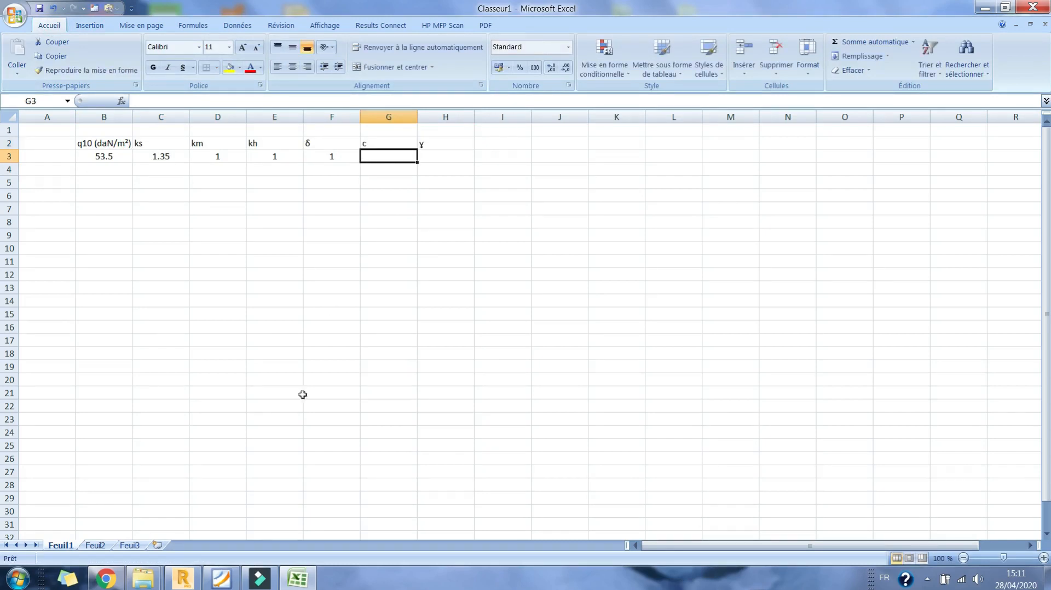
- Switch to the NV65 document and examine figure 33 and its rules for the coefficients c and γ of isolated roofs with two symmetrical slopes
click(227, 582)
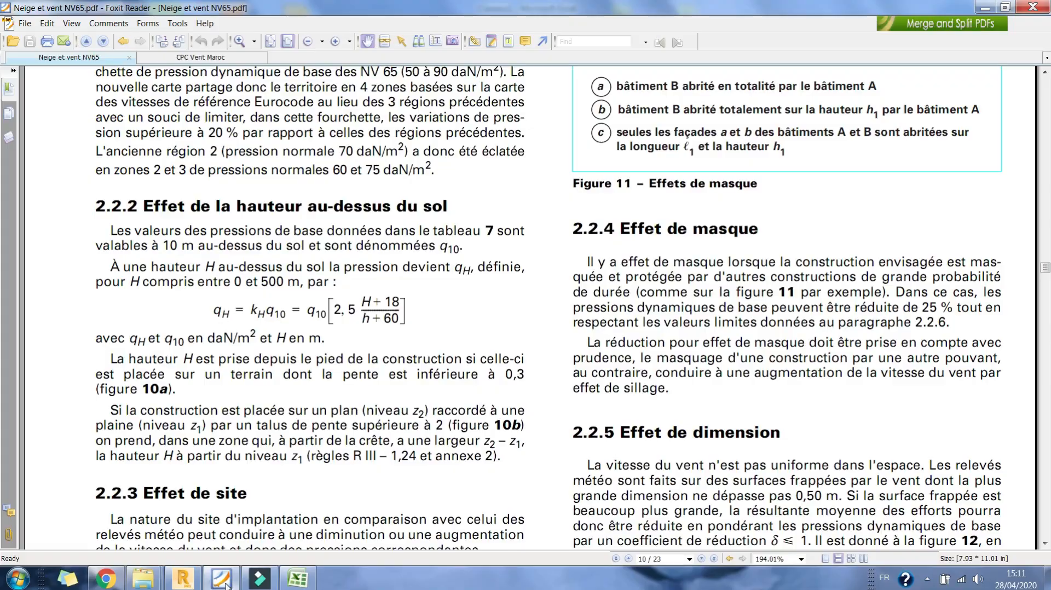
click(223, 580)
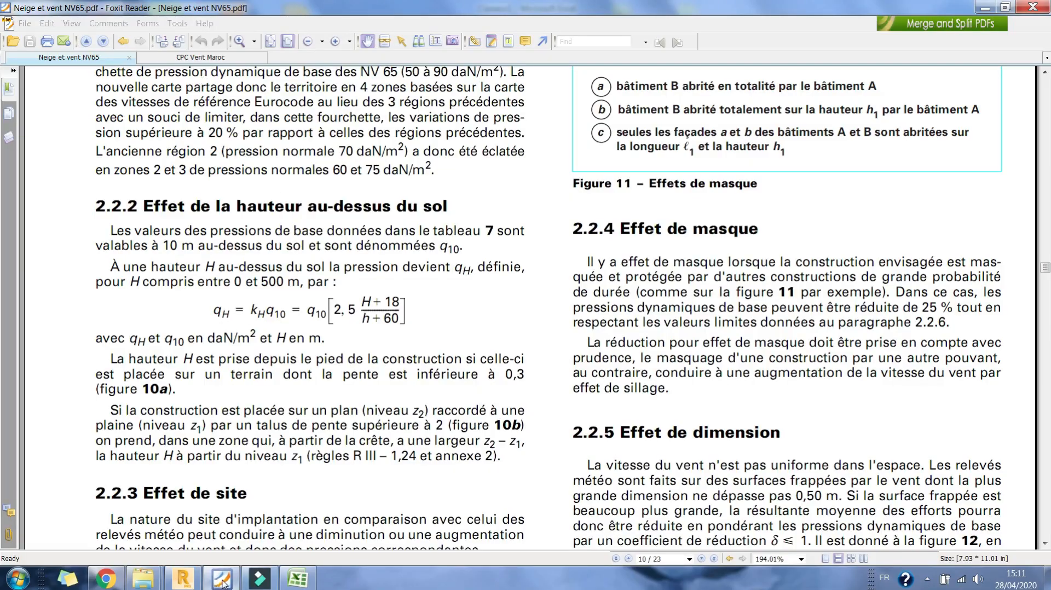
click(223, 580)
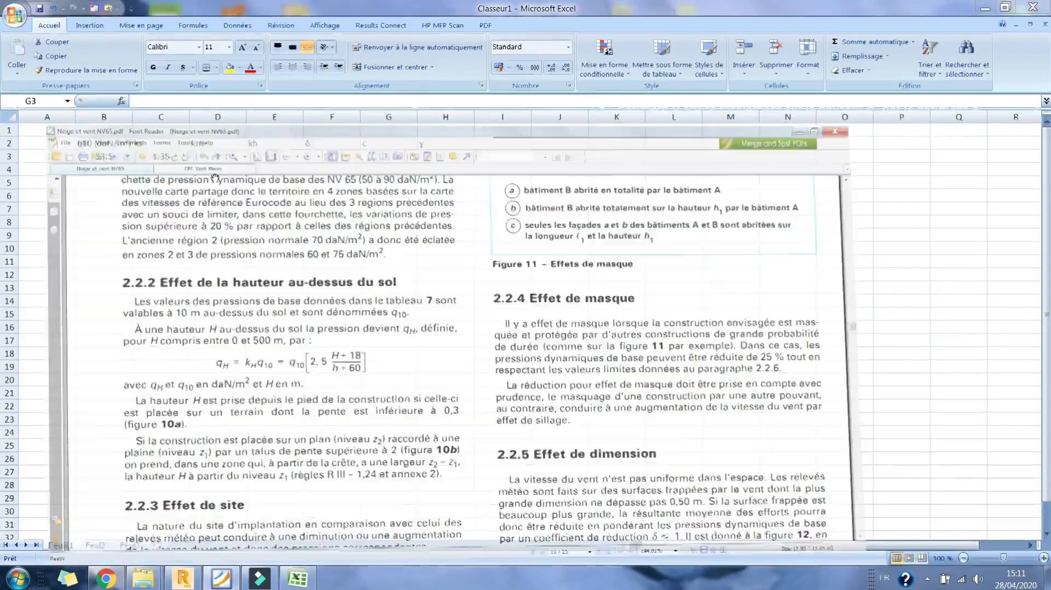
scroll(264, 311, down, 1)
scroll(264, 312, down, 10)
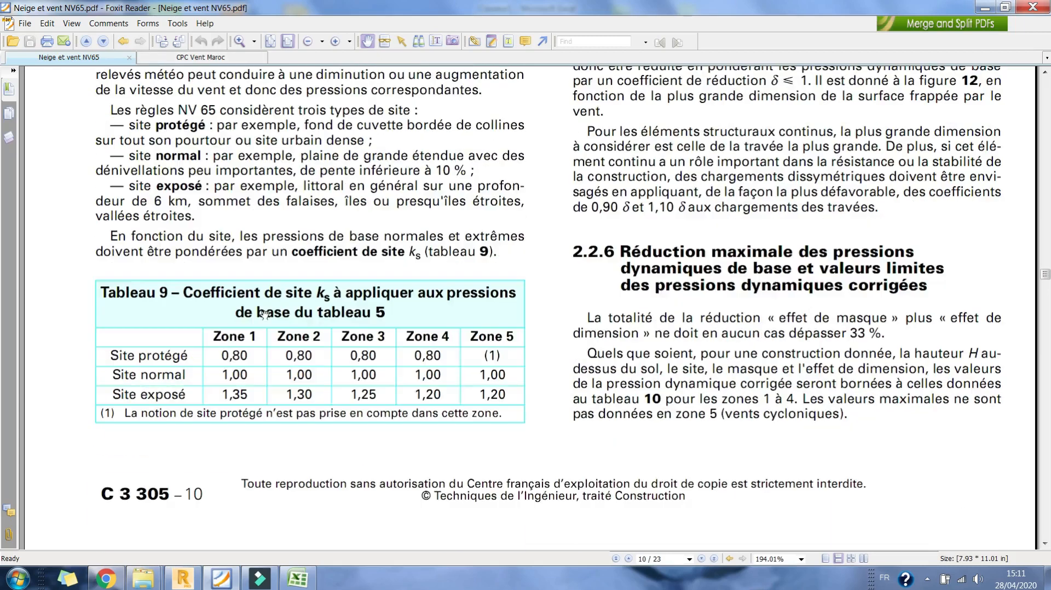
scroll(265, 311, down, 20)
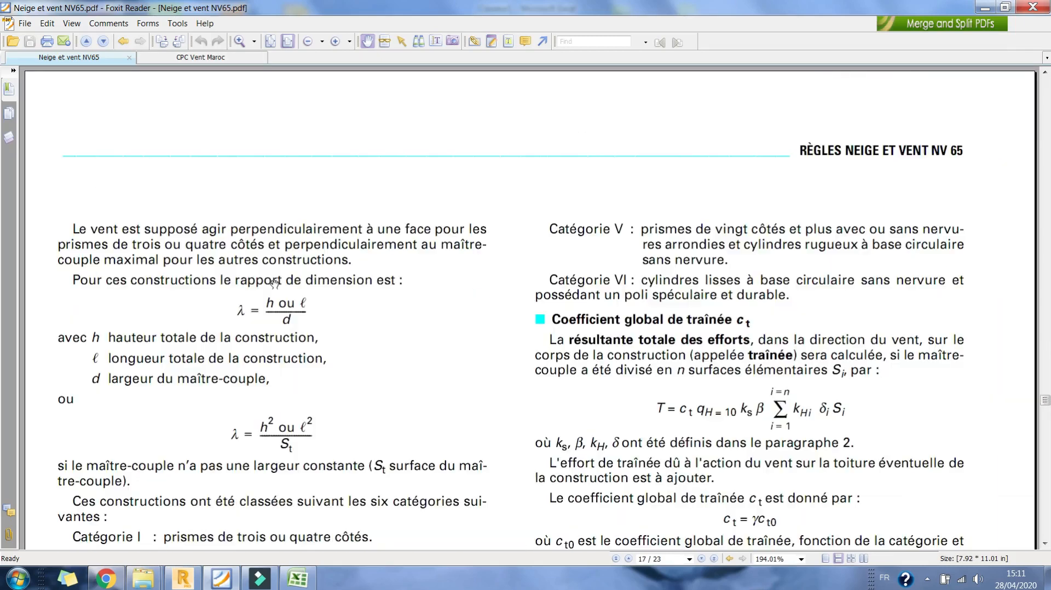
scroll(275, 284, down, 20)
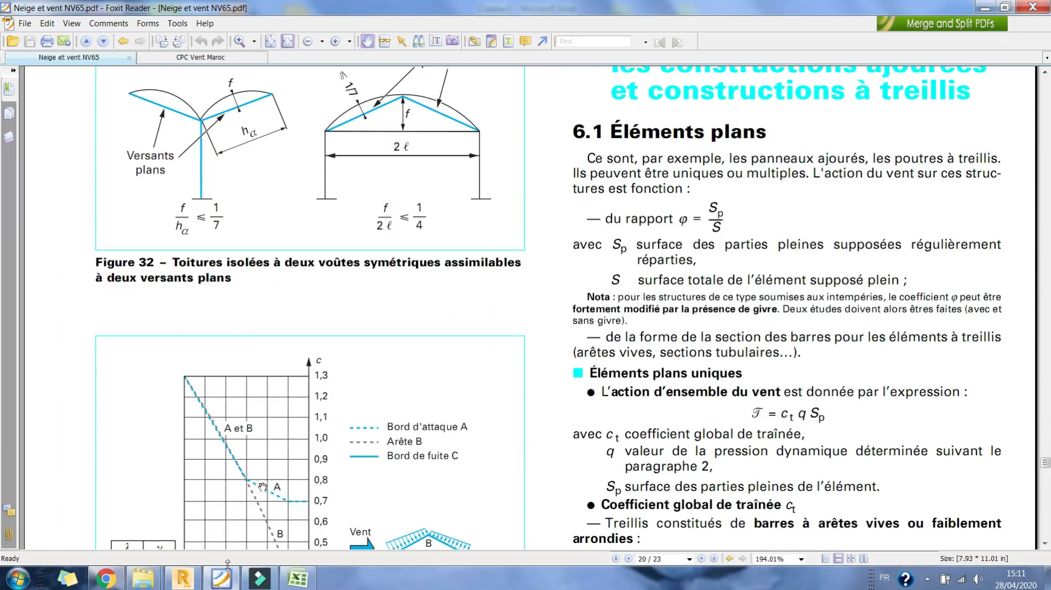
scroll(319, 280, down, 5)
scroll(320, 280, down, 3)
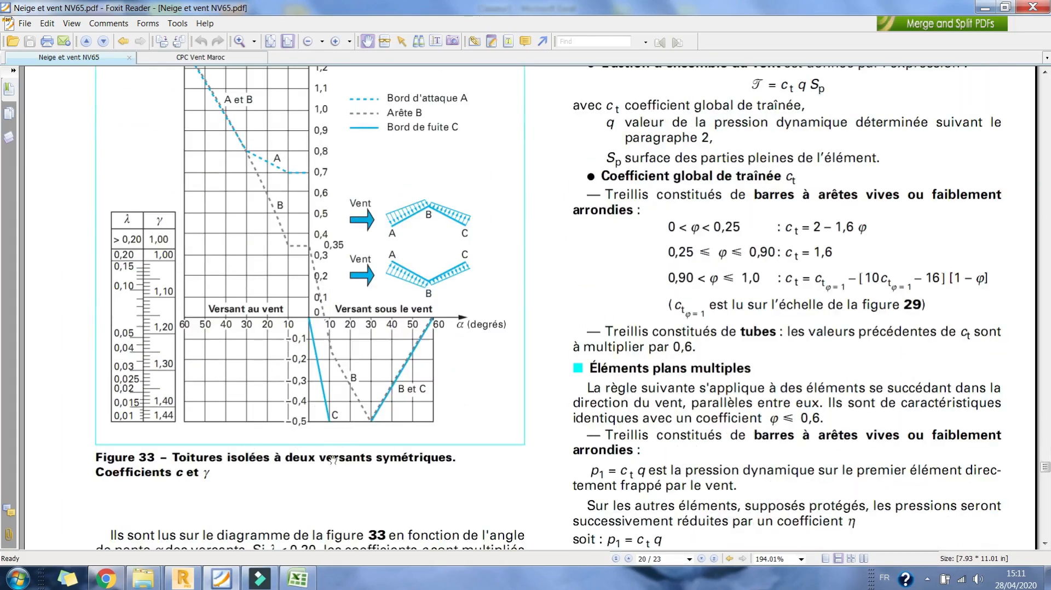
click(260, 578)
click(232, 584)
scroll(321, 372, down, 4)
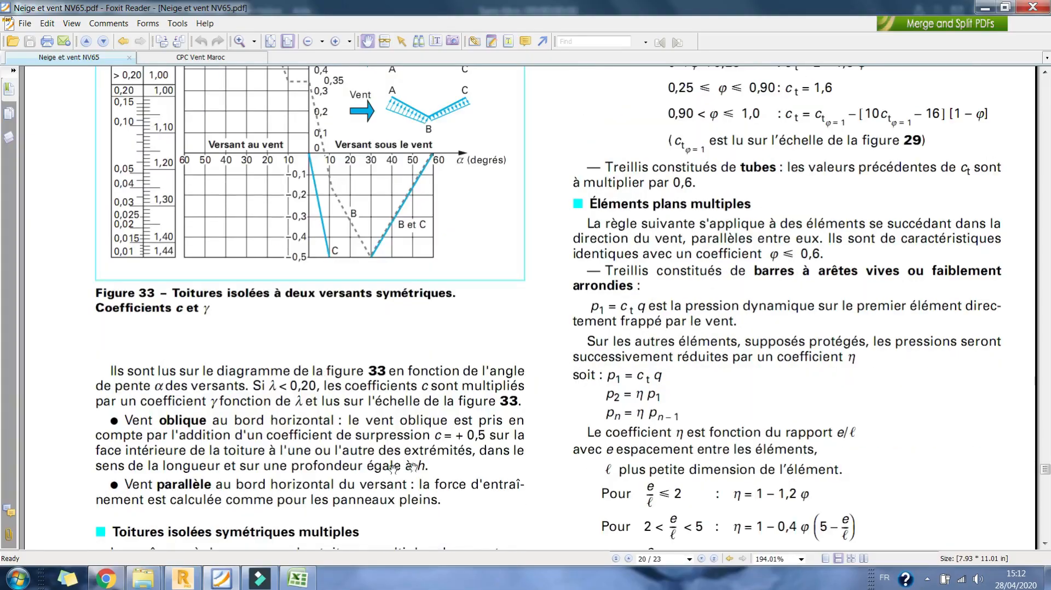
click(260, 578)
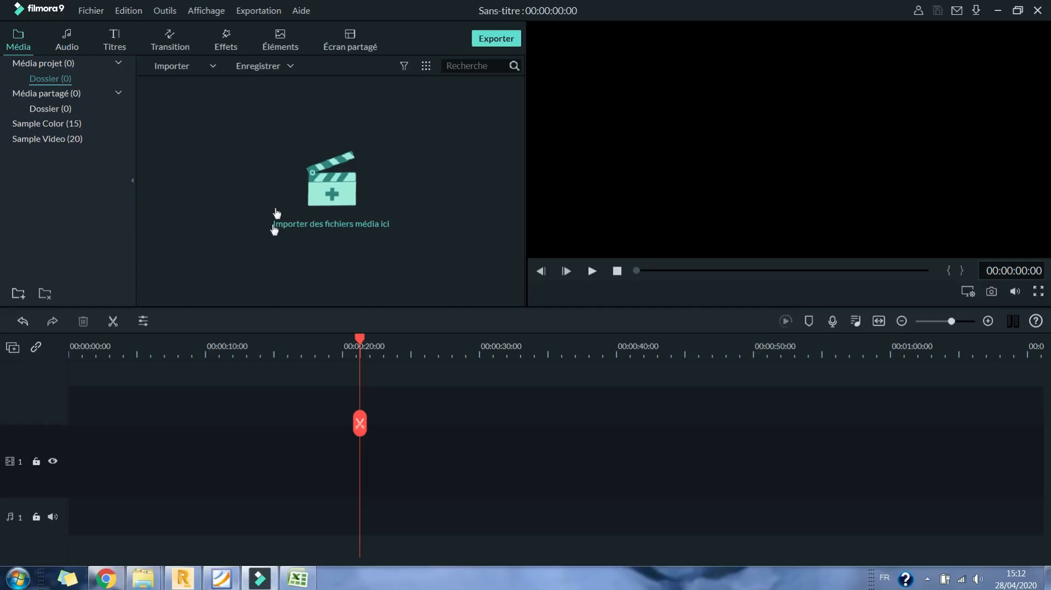
click(998, 10)
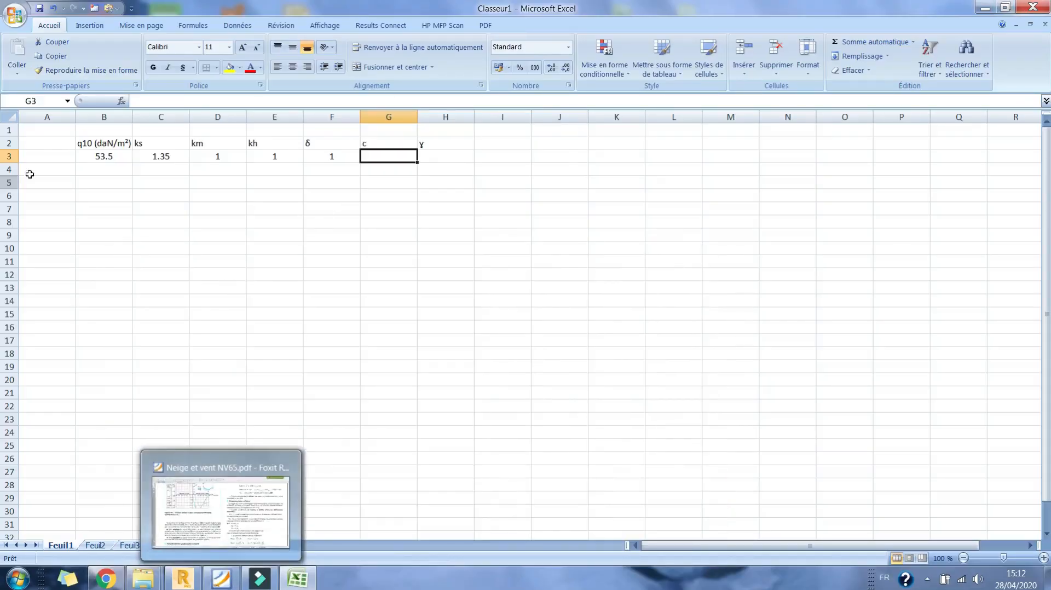
- Label cells A3 to A6 as "Point A", "Point B AV", "Point B SV" and "Point C"
click(55, 156)
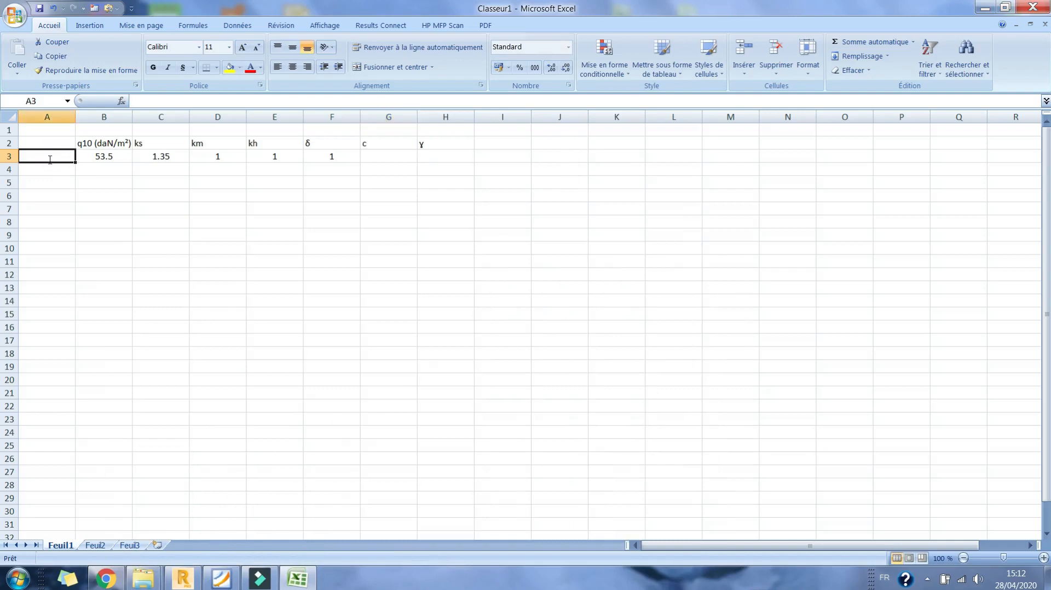
text(A)
text(Poin)
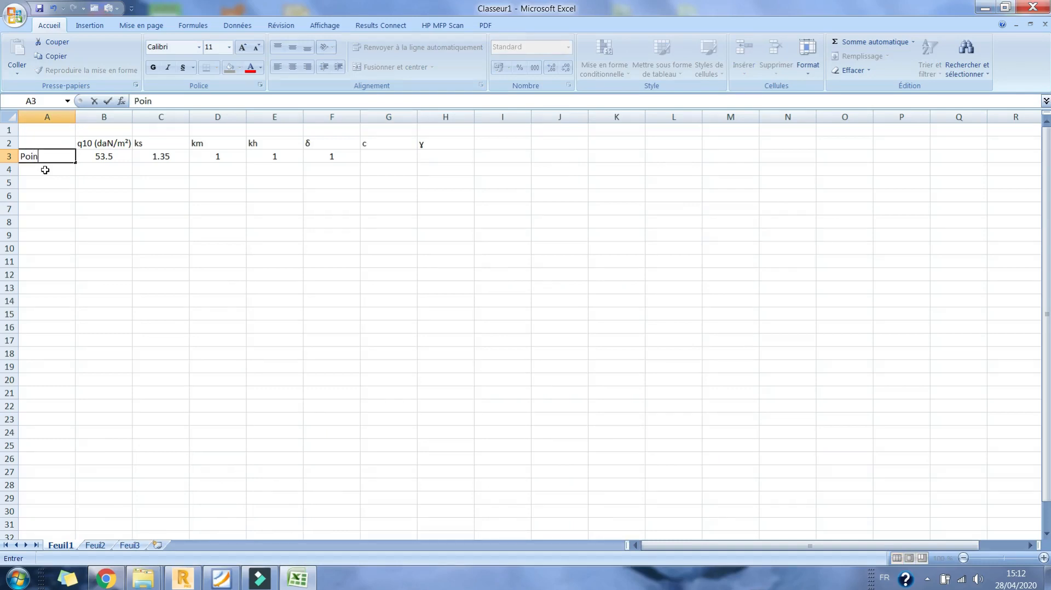
text(t A)
key(Return)
text(Point)
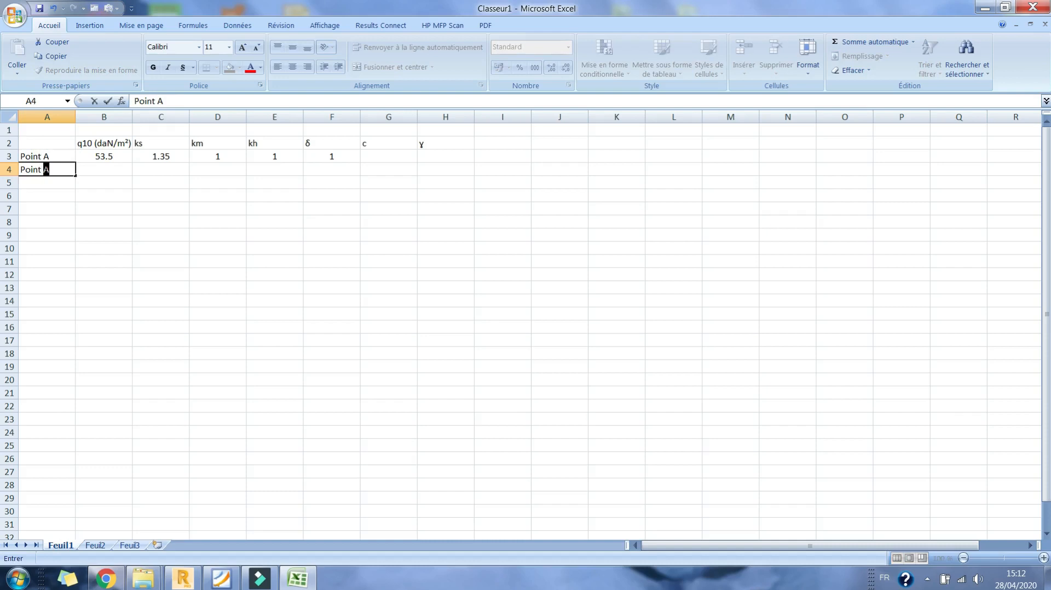
text( B au ven)
key(Return)
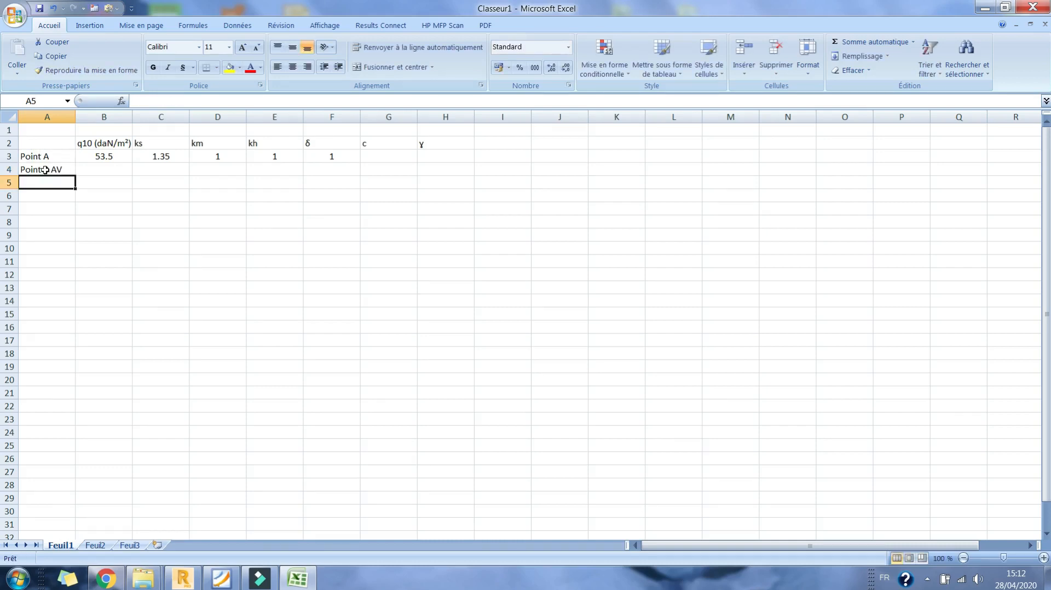
text(Point B SV)
key(Return)
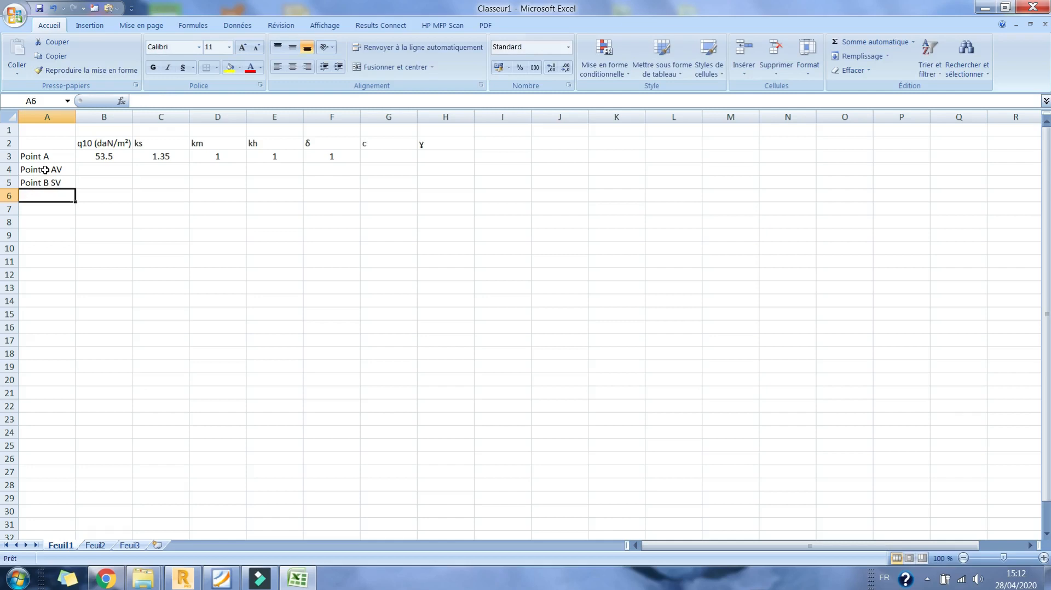
text(Point C)
key(Return)
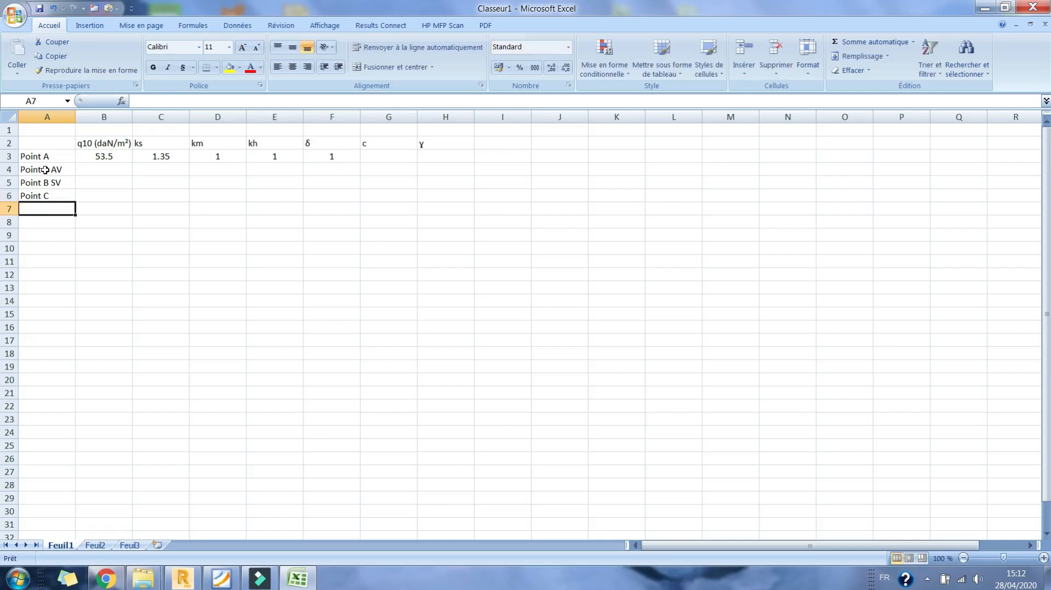
- Switch to the NV65 document and examine figure 33, figure 30 and the dimension ratio λ for isolated roofs with two symmetrical slopes
click(210, 583)
scroll(395, 267, up, 5)
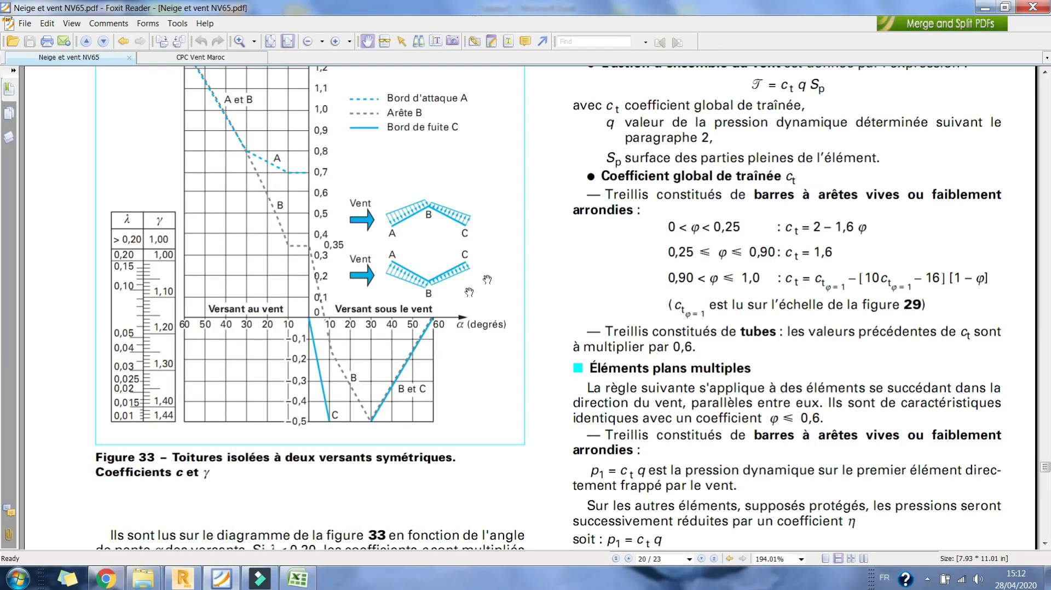
click(221, 579)
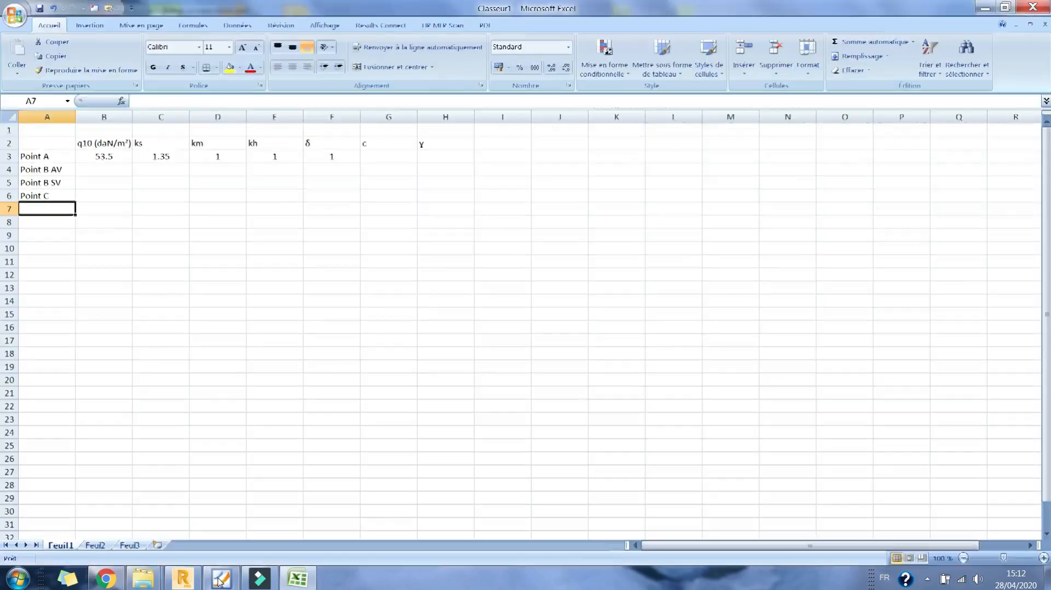
click(221, 579)
click(219, 580)
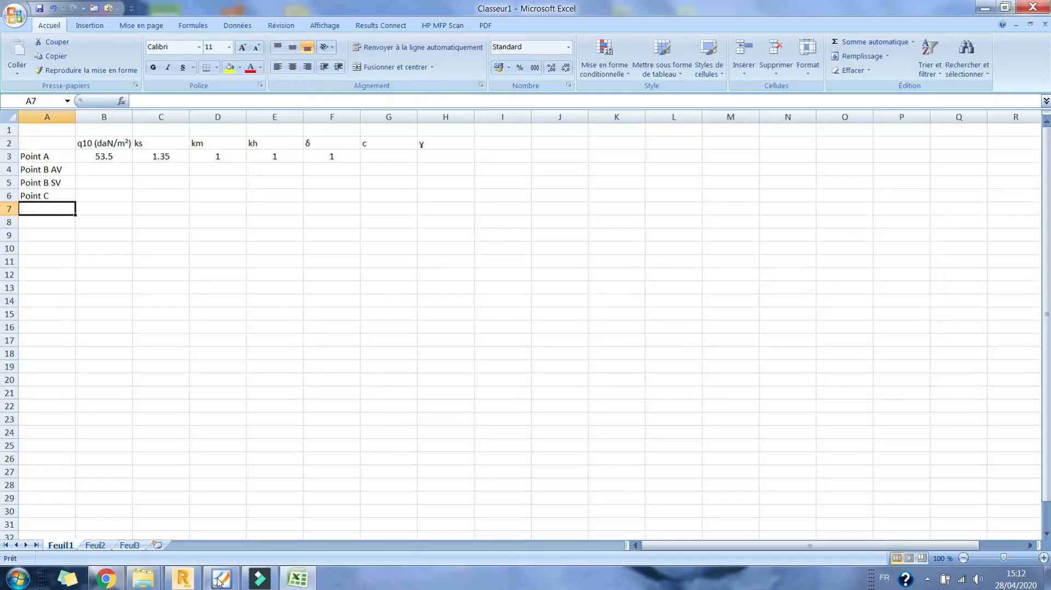
click(220, 580)
click(219, 579)
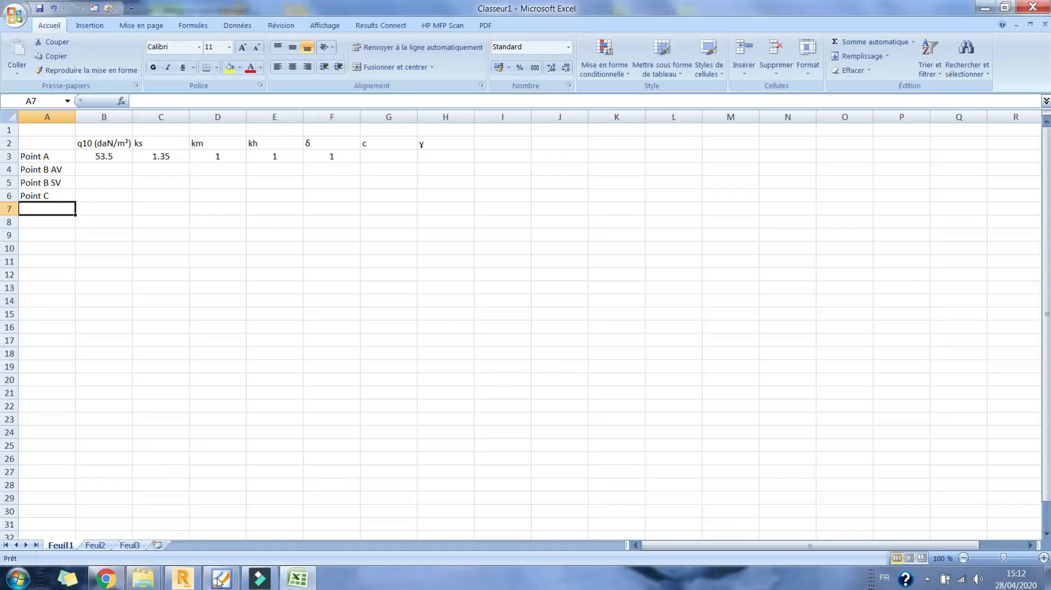
click(219, 582)
scroll(315, 326, up, 8)
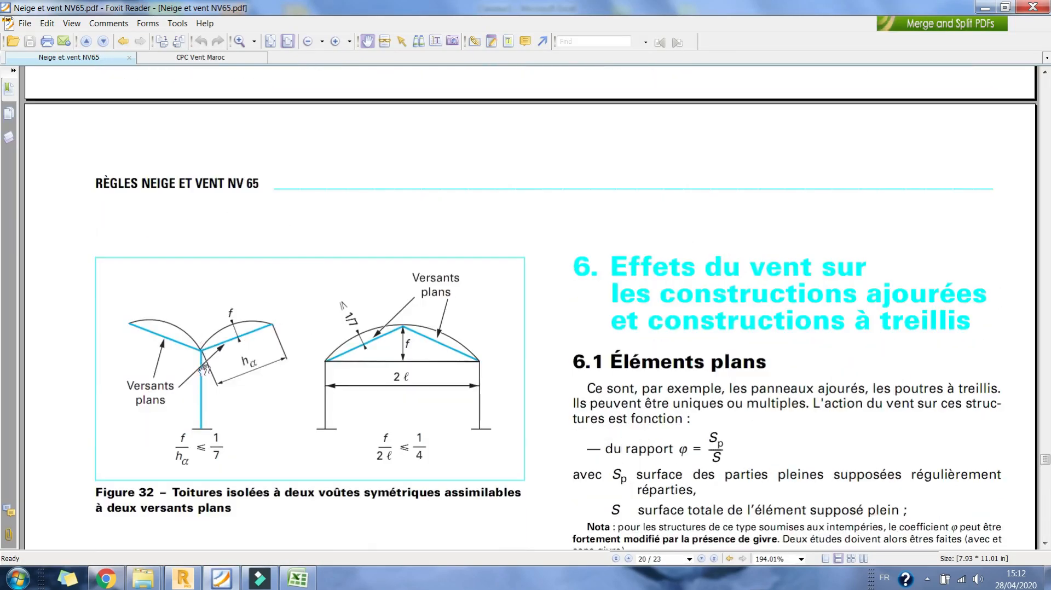
scroll(203, 363, up, 10)
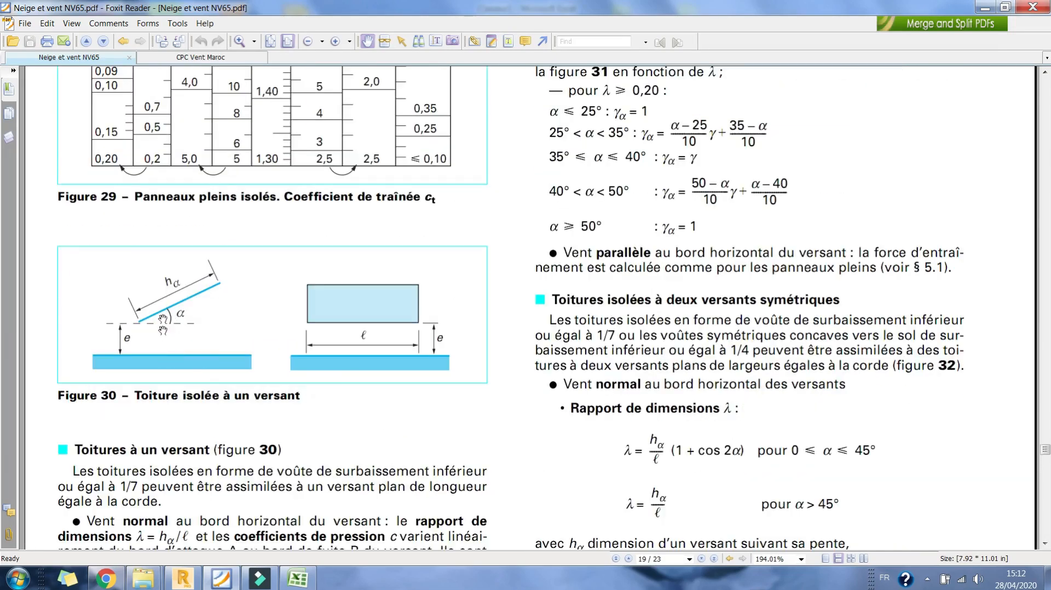
scroll(264, 299, down, 3)
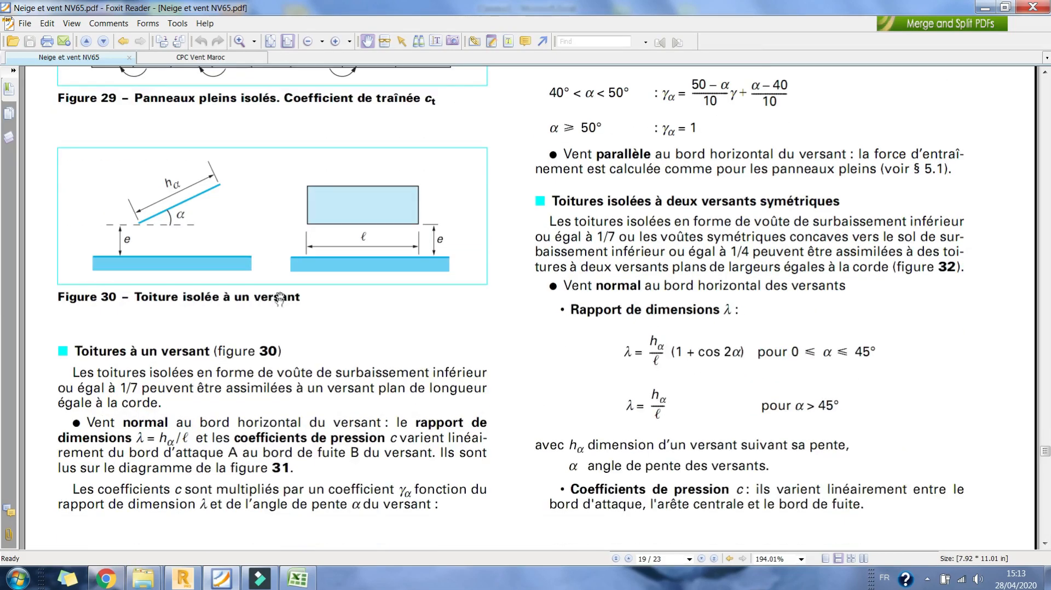
- Return to the Excel workbook and insert two blank rows above the coefficient header row
click(299, 579)
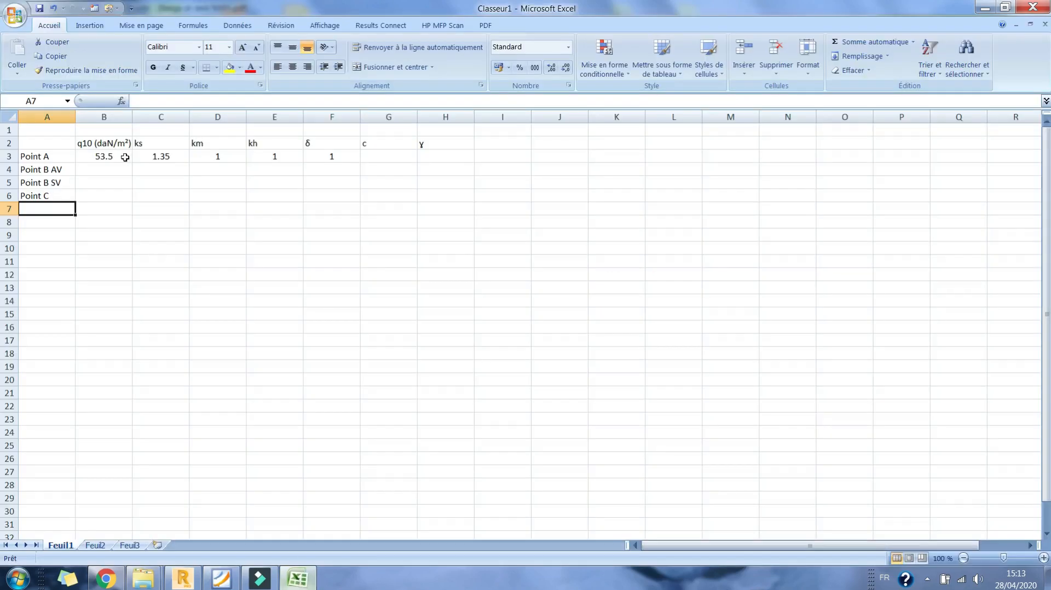
click(14, 143)
right_click(15, 144)
click(47, 212)
click(98, 141)
click(9, 143)
right_click(9, 143)
click(47, 210)
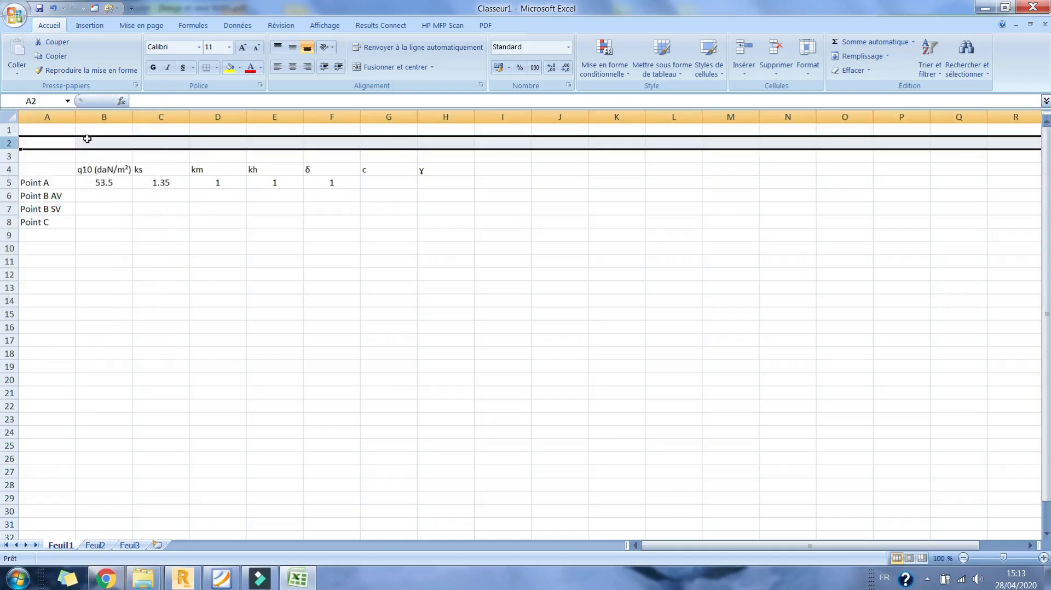
- Enter the label "α (deg)" in B2, inserting the Greek letter as a symbol
click(87, 142)
click(89, 25)
click(659, 55)
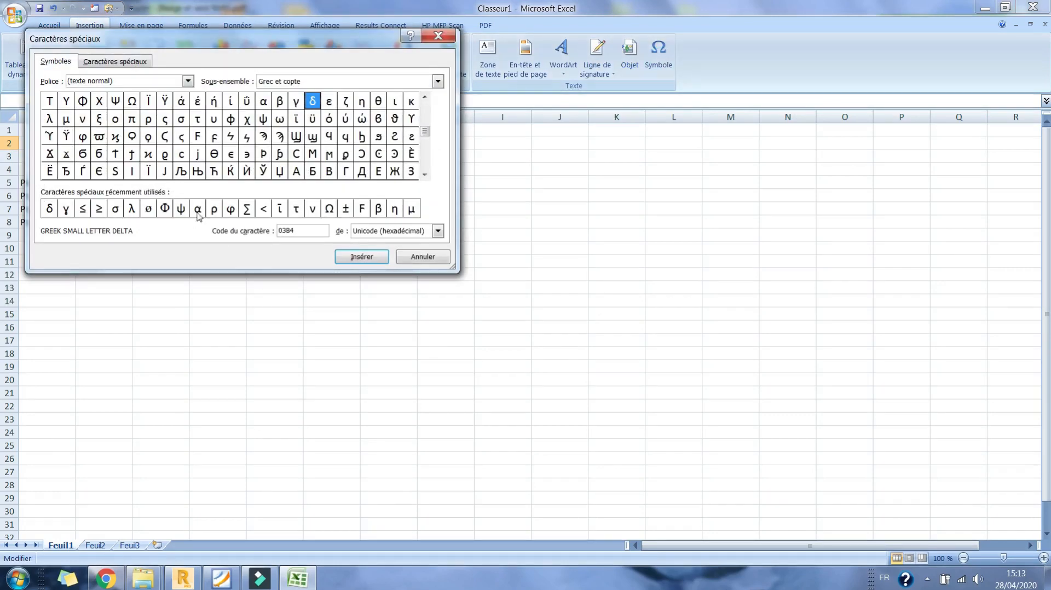
click(198, 208)
click(372, 257)
click(423, 257)
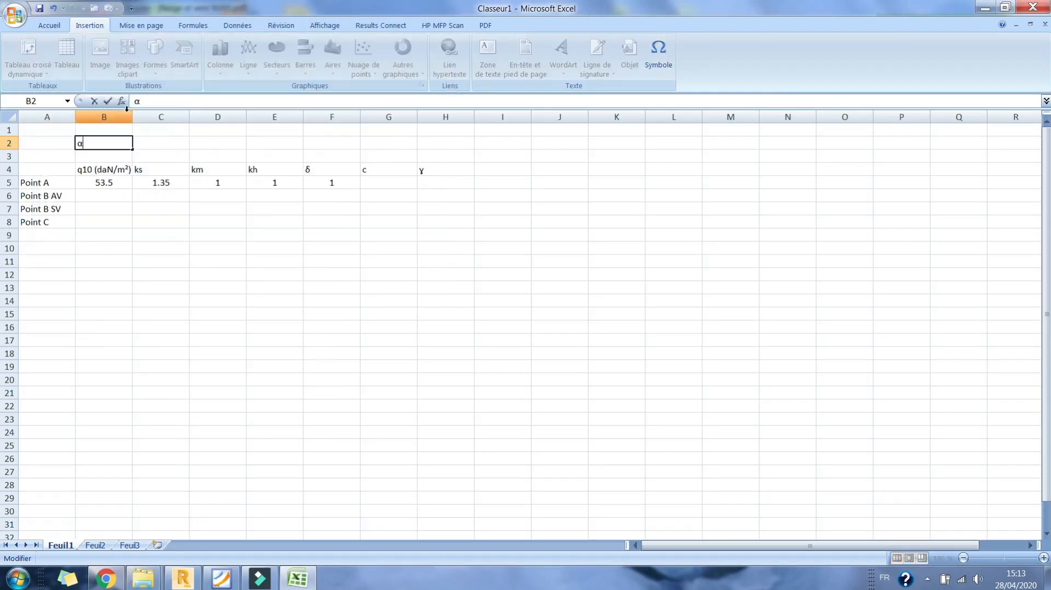
text((deg))
key(Return)
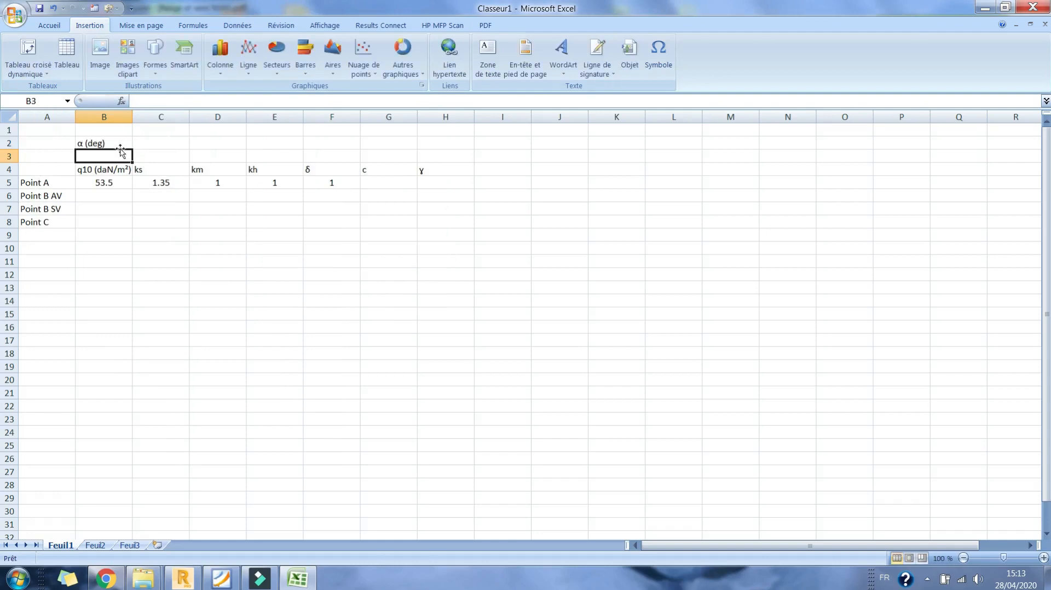
- Enter 2.83 in C2 as the slope angle α
key(Tab)
key(Up)
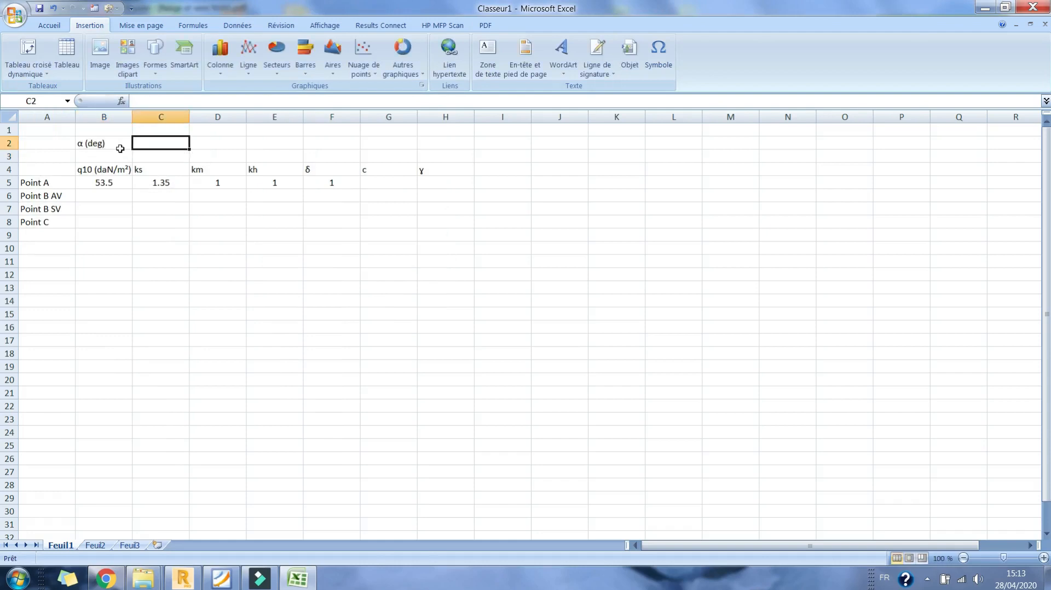
text(2.83)
key(Return)
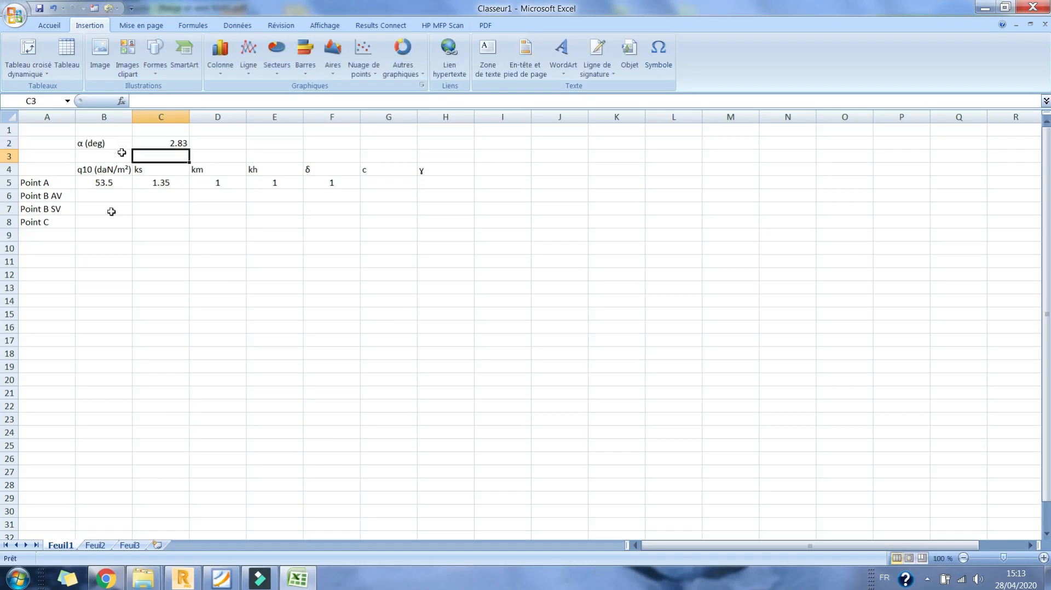
- Switch to the NV65 document and examine figure 32 and the λ formula for slopes between 0 and 45°
click(222, 580)
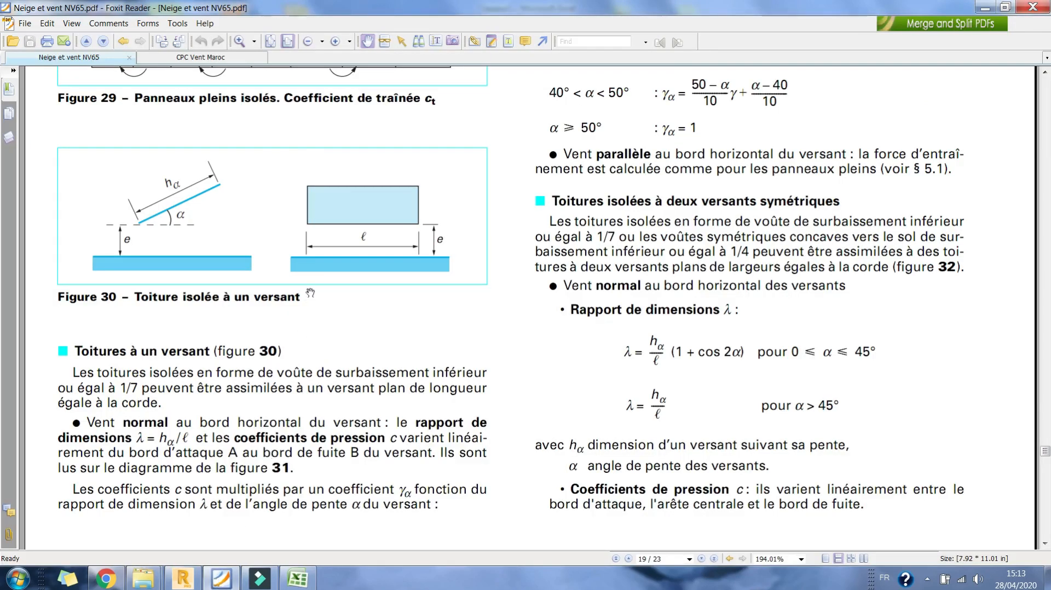
scroll(310, 293, down, 15)
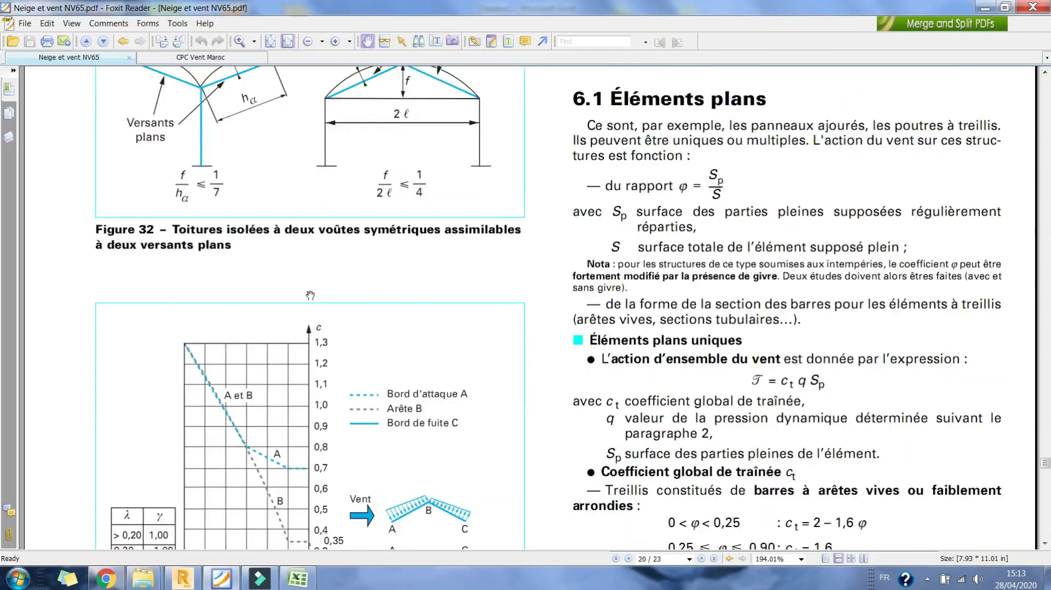
scroll(310, 296, down, 5)
scroll(310, 297, up, 9)
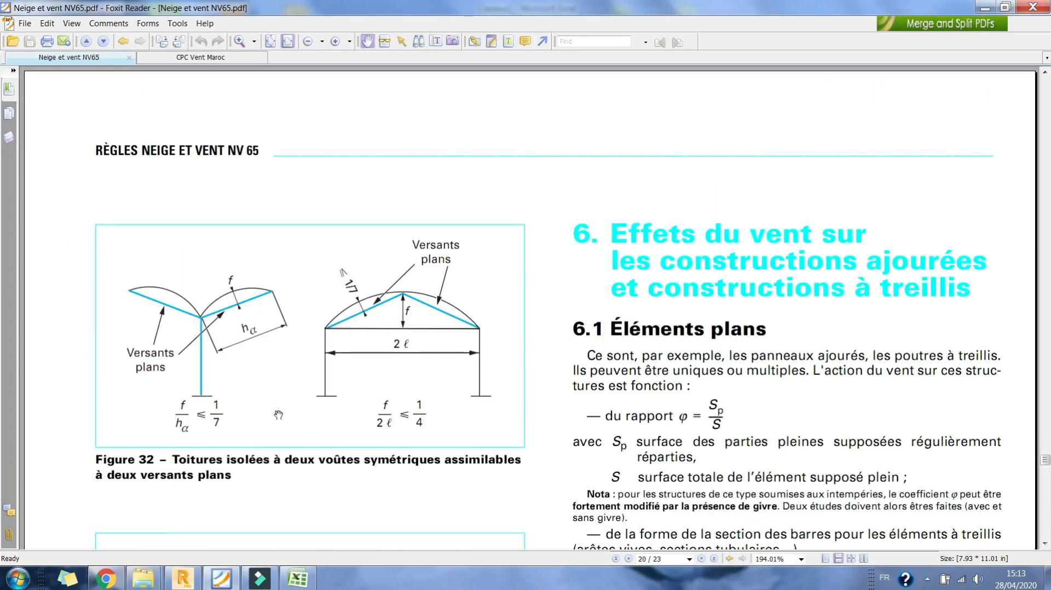
scroll(782, 306, up, 5)
scroll(733, 170, up, 3)
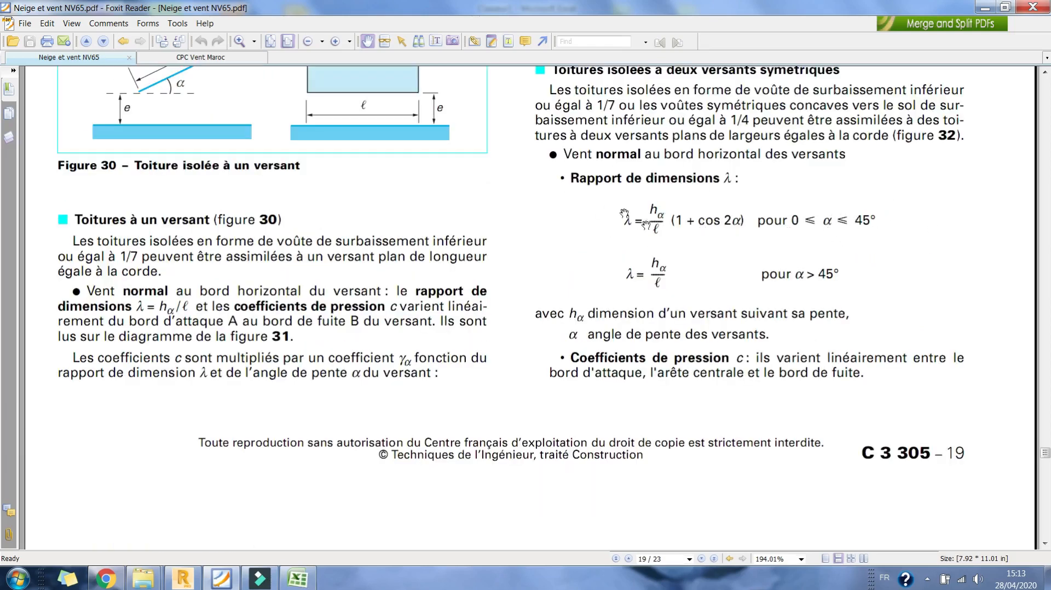
- Return to the Excel workbook, insert a row below the α row and enter the symbol λ in B3
click(298, 579)
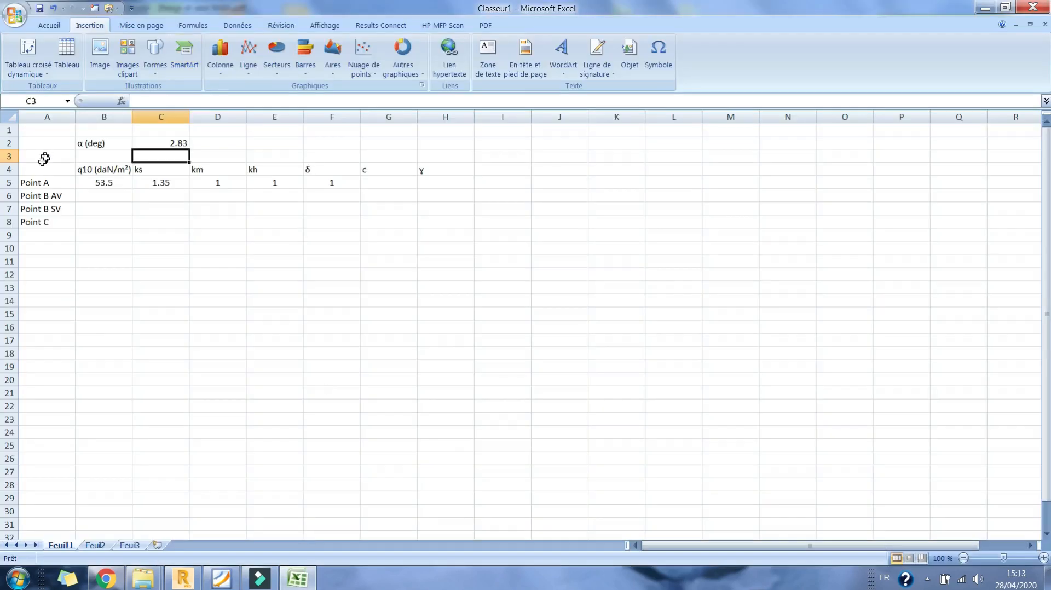
click(8, 156)
right_click(9, 156)
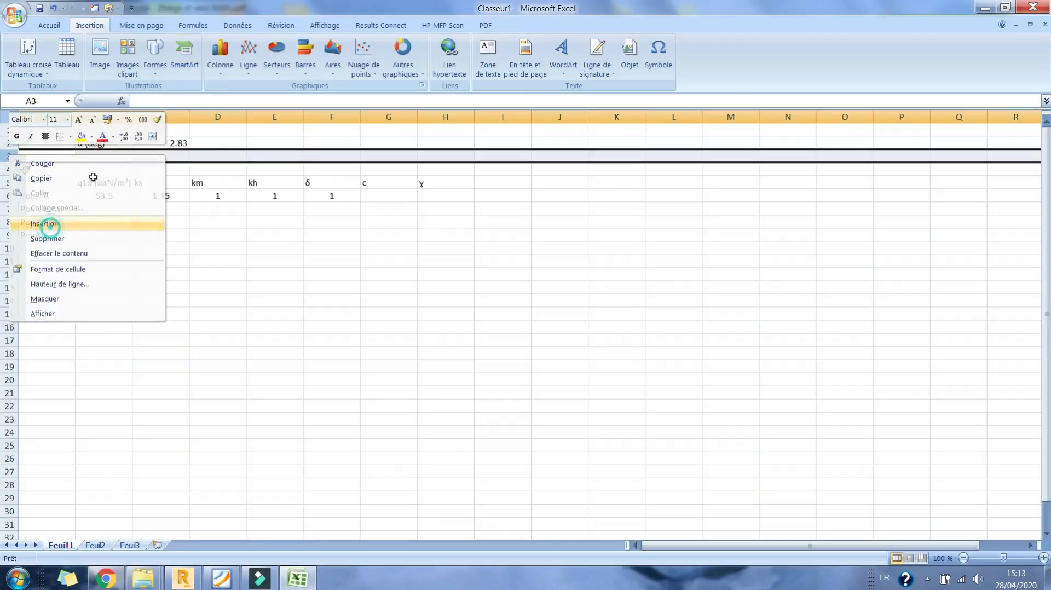
click(44, 224)
click(122, 155)
click(659, 55)
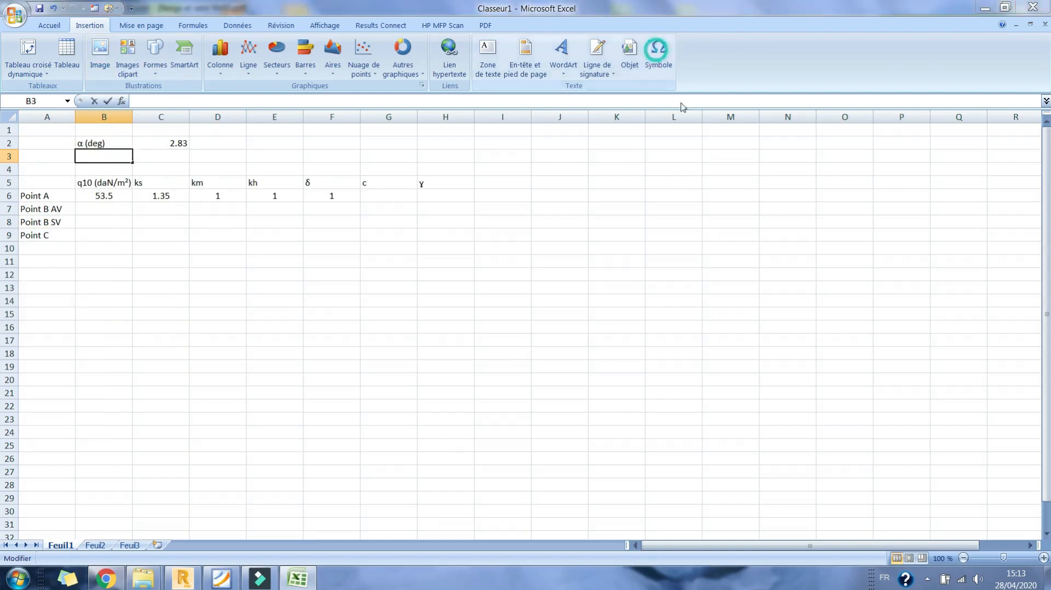
click(149, 208)
click(359, 256)
click(428, 256)
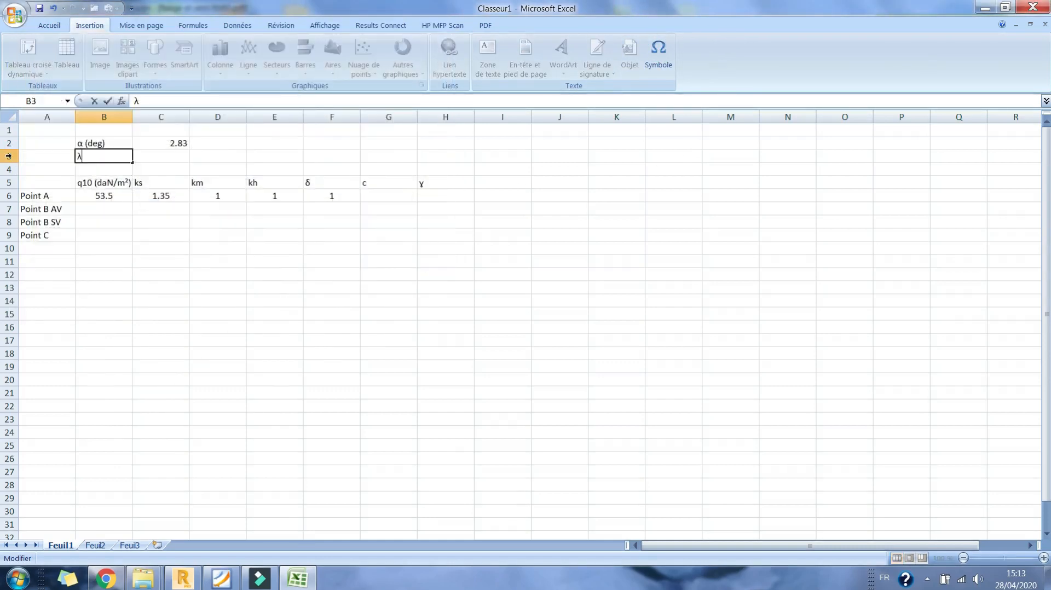
- Insert two blank rows between the α and λ rows
click(9, 156)
right_click(9, 156)
click(46, 225)
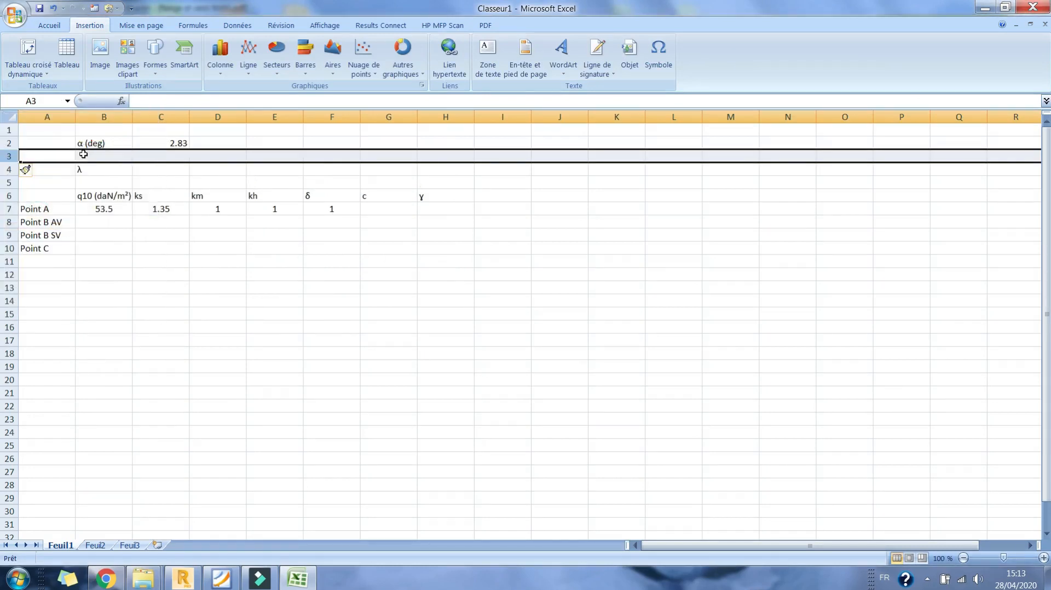
click(87, 158)
click(9, 156)
right_click(9, 156)
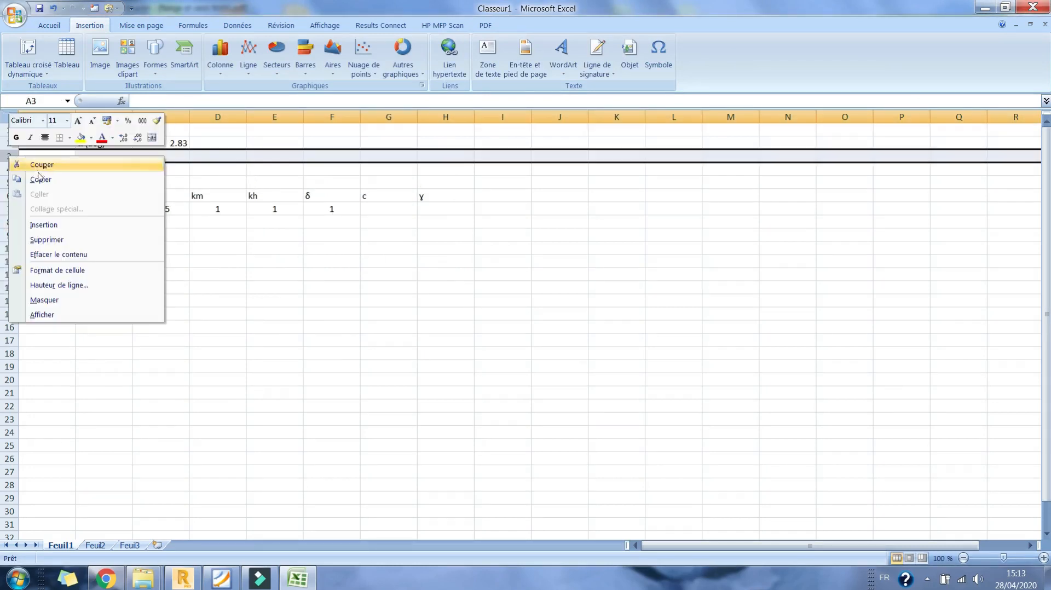
click(46, 225)
- Label cell B3 as L (m) in the row below the slope angle α
click(87, 156)
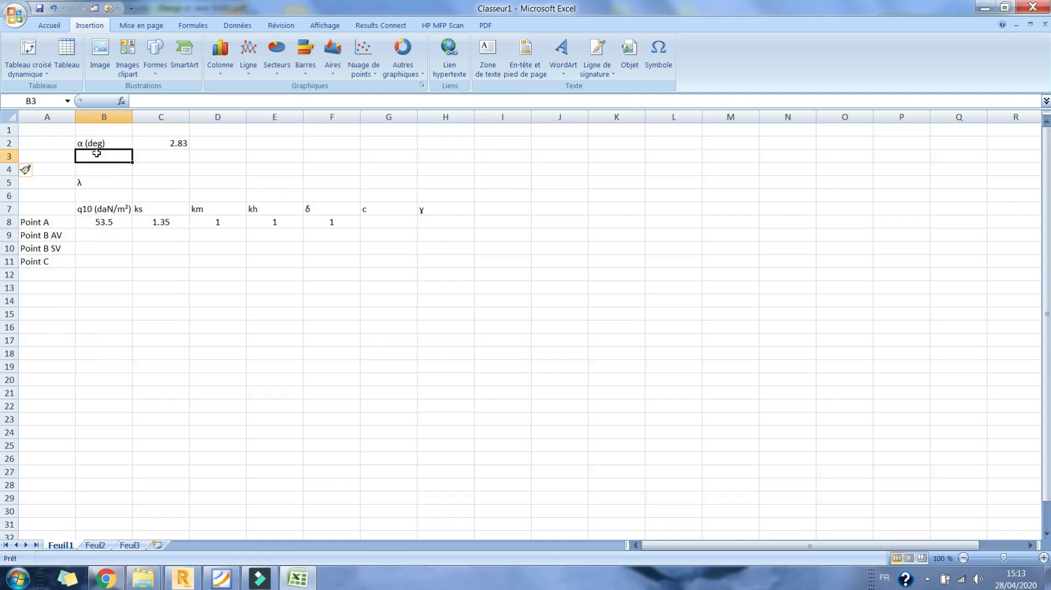
text(l (m)
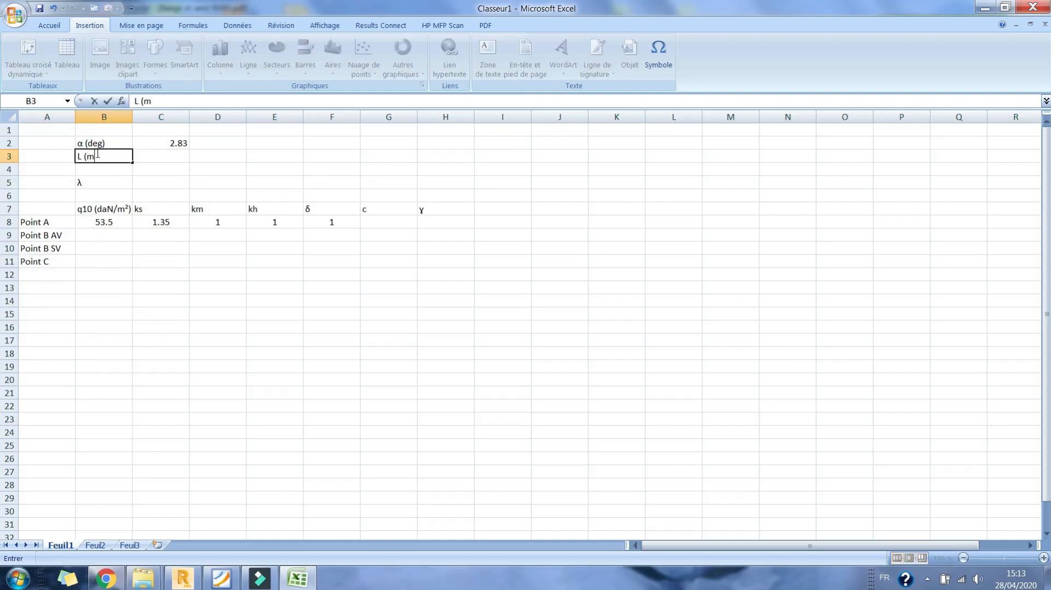
text())
key(Return)
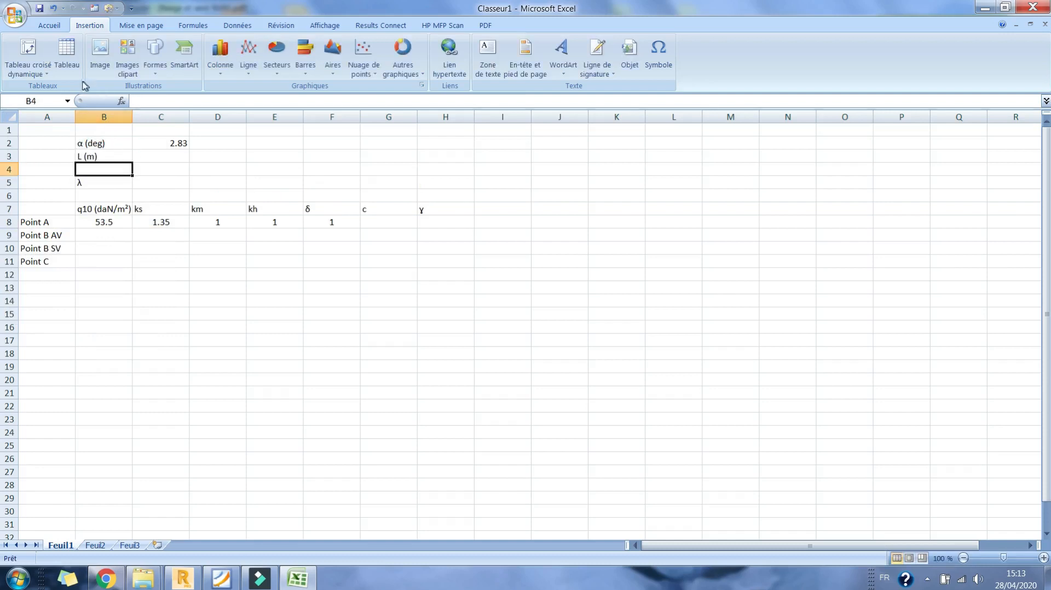
- Label cell B4 as hα (m), inserting α from the special characters
text(h)
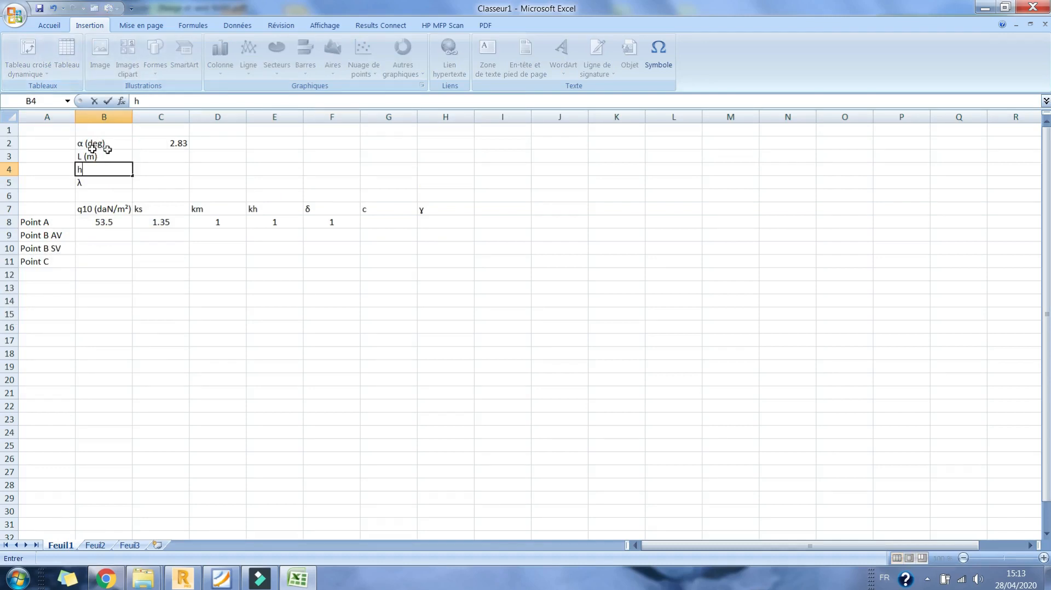
click(658, 54)
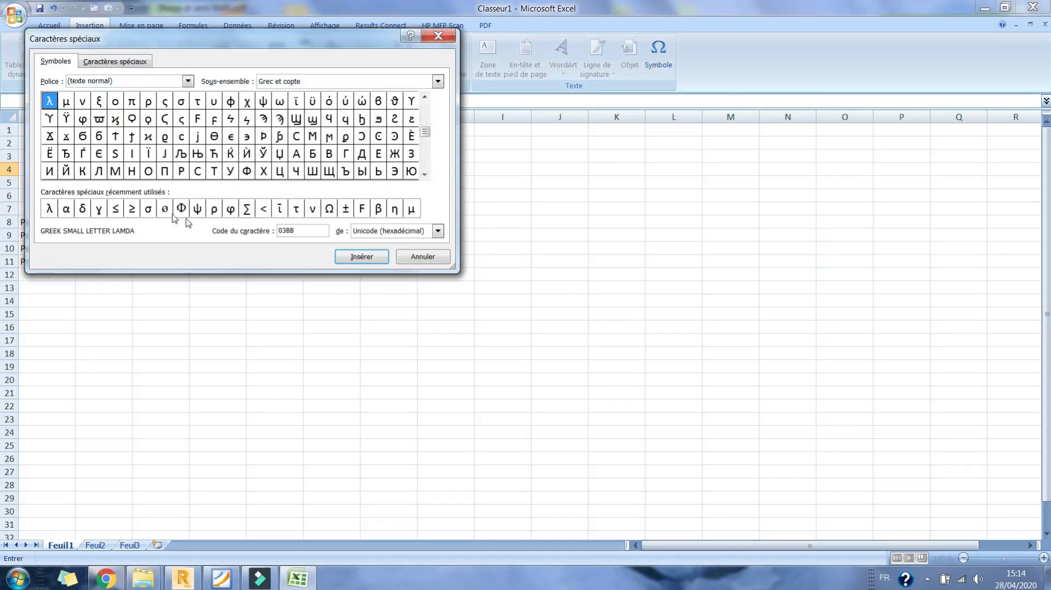
click(65, 209)
click(361, 256)
click(423, 257)
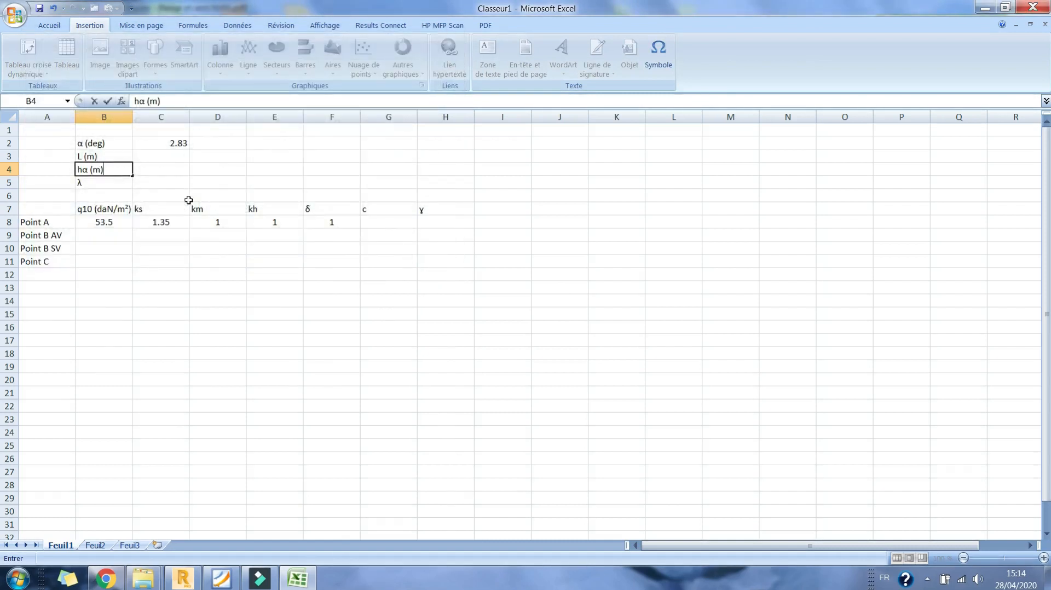
key(Return)
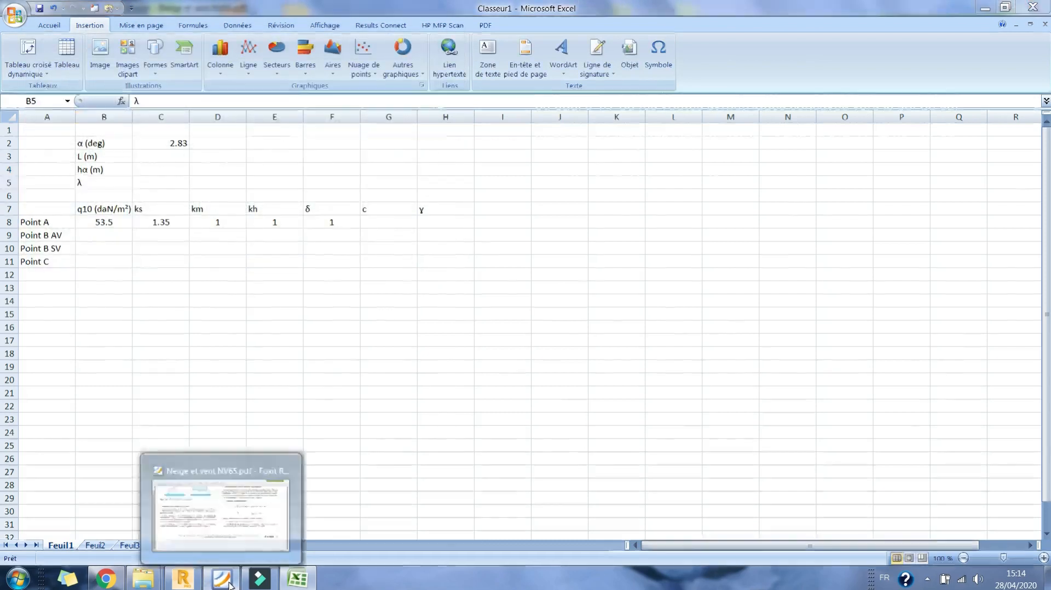
- Check in figure 30 of the NV65 document how hα and ℓ are defined, and return to the workbook
click(225, 582)
scroll(156, 219, up, 5)
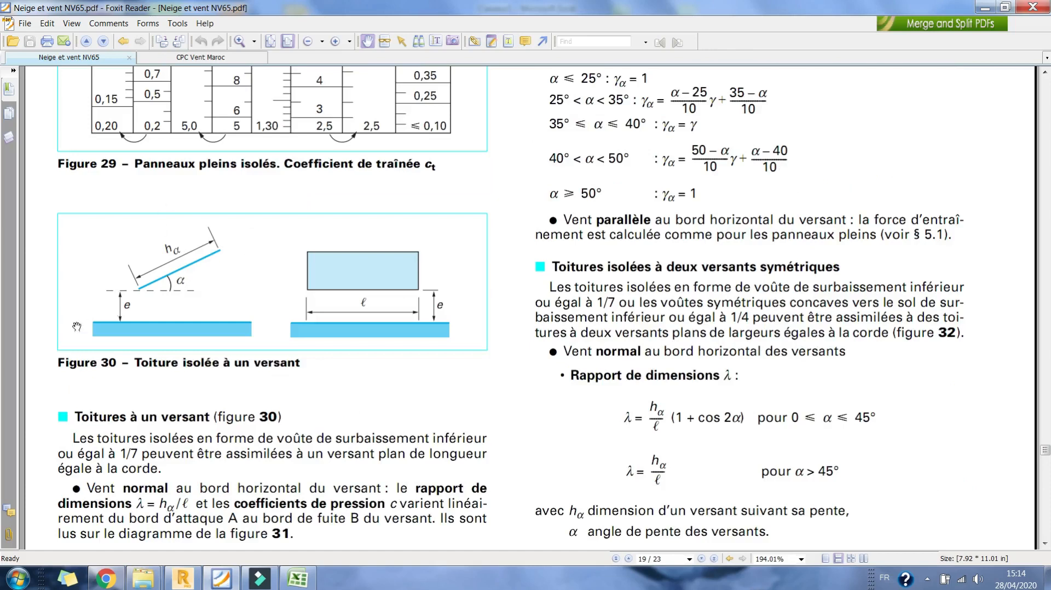
click(226, 579)
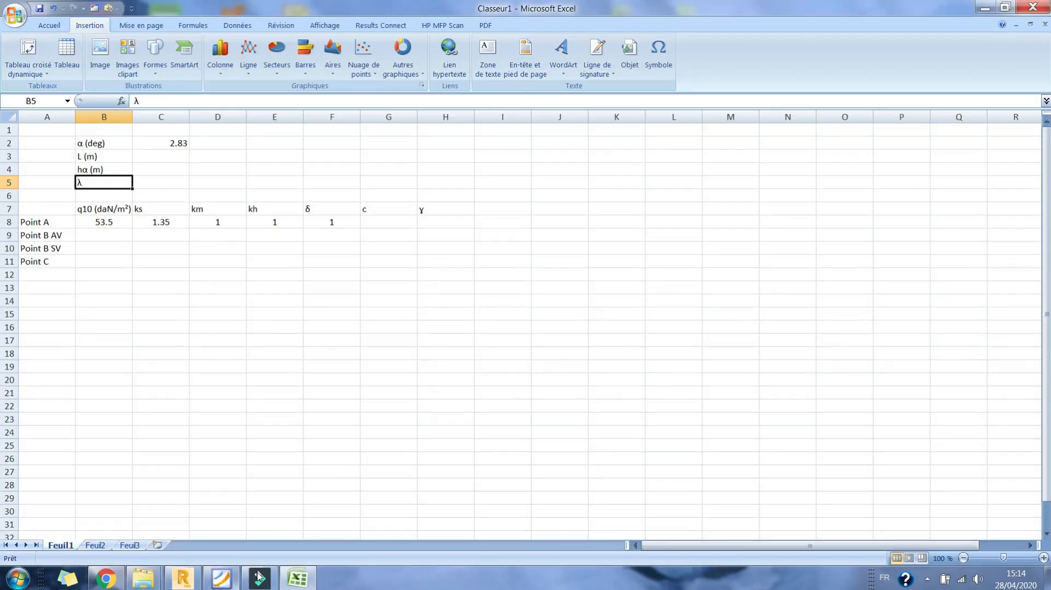
- Switch to Robot Structural Analysis, dimension the sloping roof edge on axis D between axes 2 and 1, and undo the dimension line
click(194, 578)
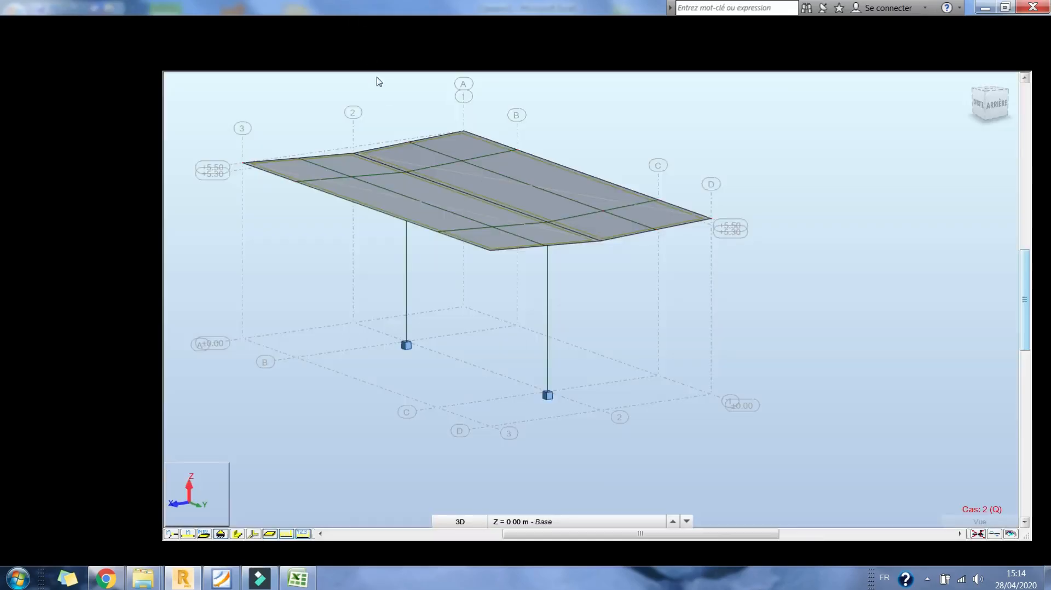
click(451, 24)
click(468, 41)
click(601, 235)
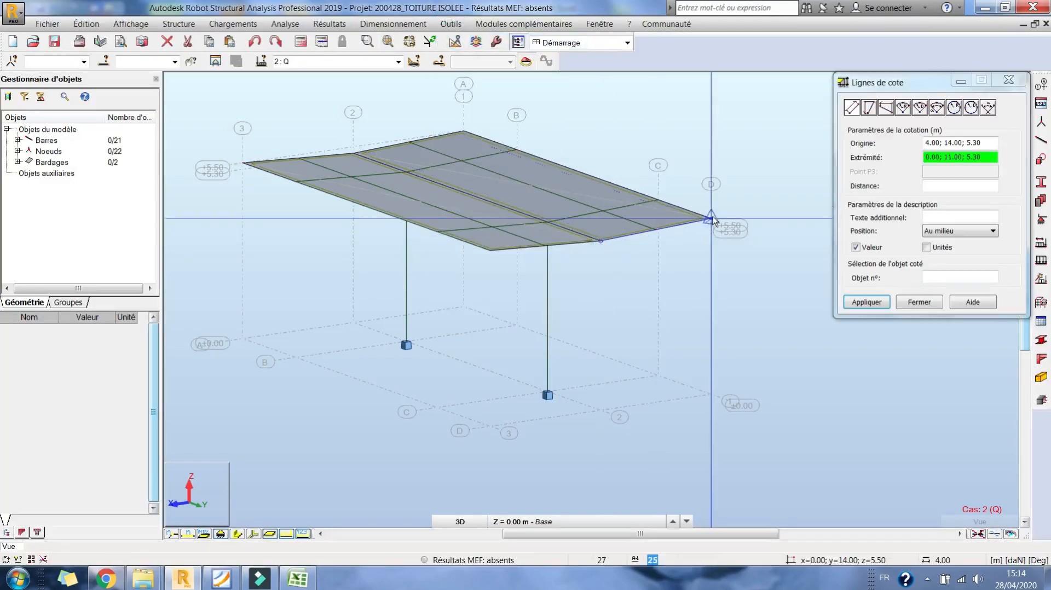
click(712, 218)
click(755, 312)
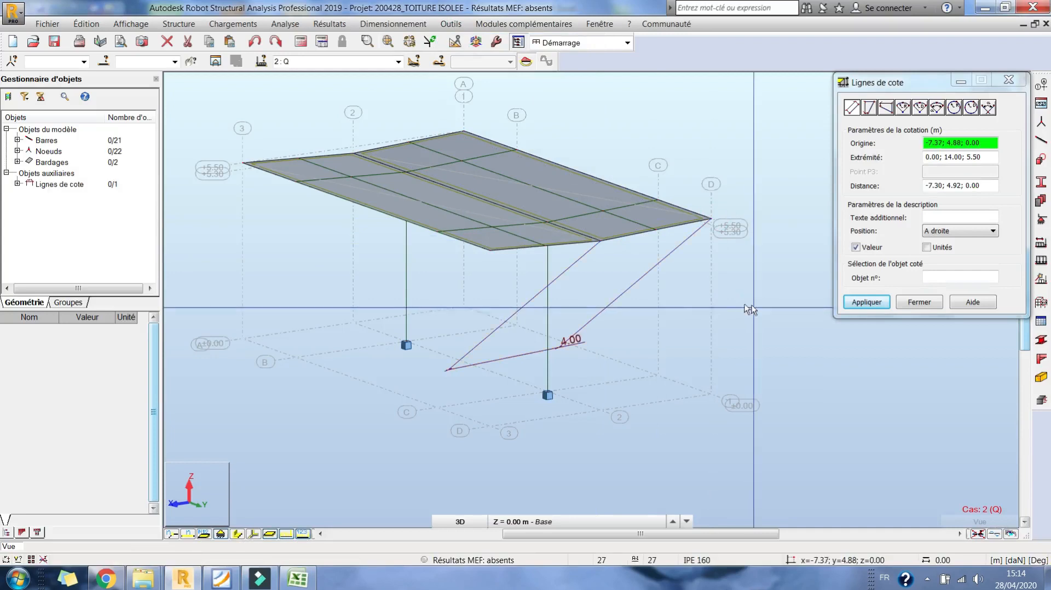
key(ctrl+z)
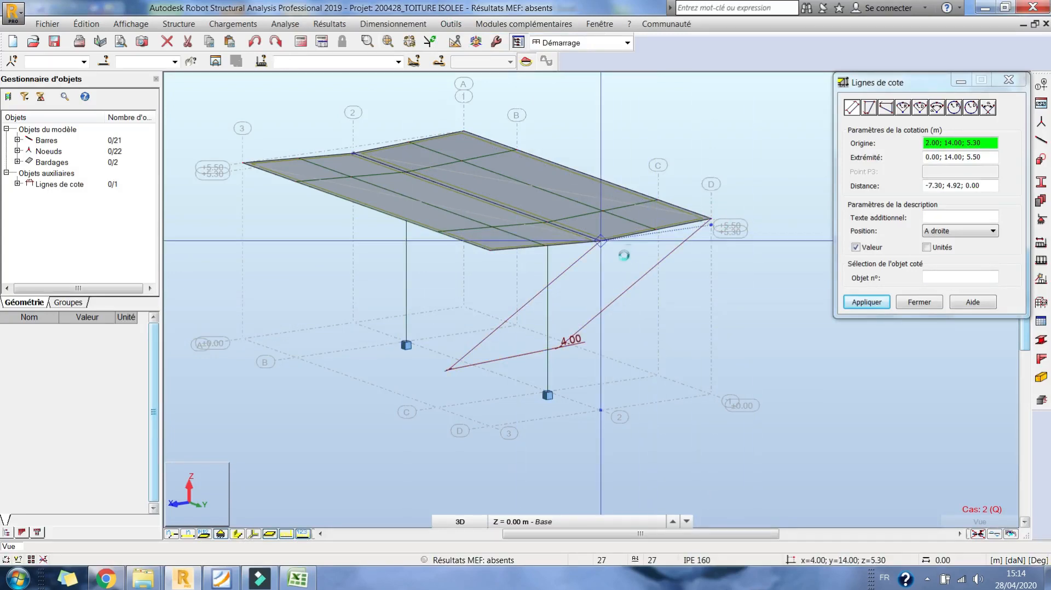
- Go to the L value cell C3 in Excel and recheck the definition of ℓ in NV65 figure 30
click(298, 579)
click(150, 154)
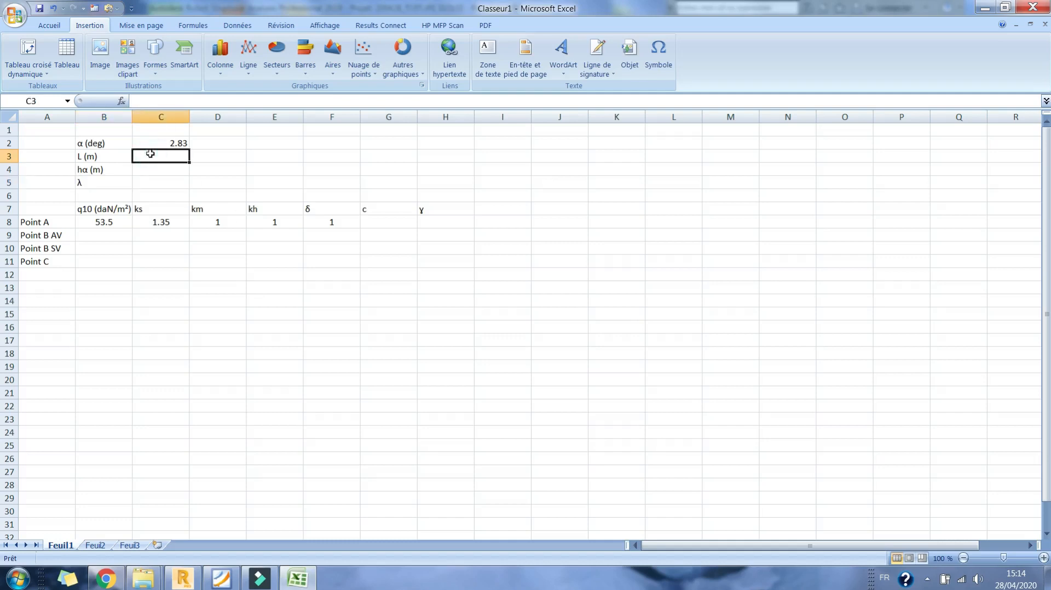
click(228, 585)
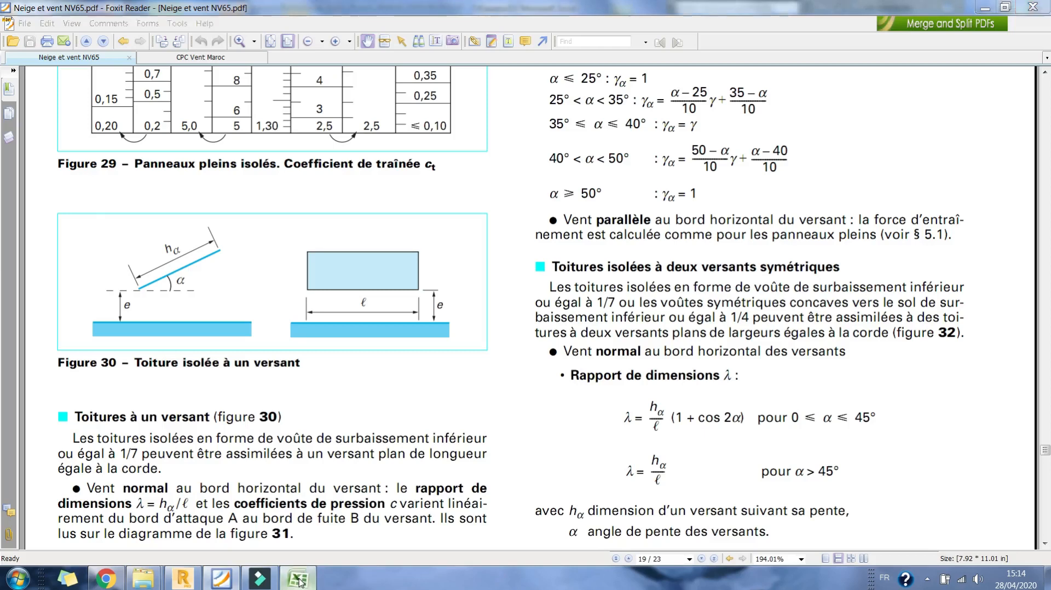
click(298, 579)
- Switch to Robot Structural Analysis and dimension the roof's outer edge on axis 3, from axis A to axis D
click(186, 581)
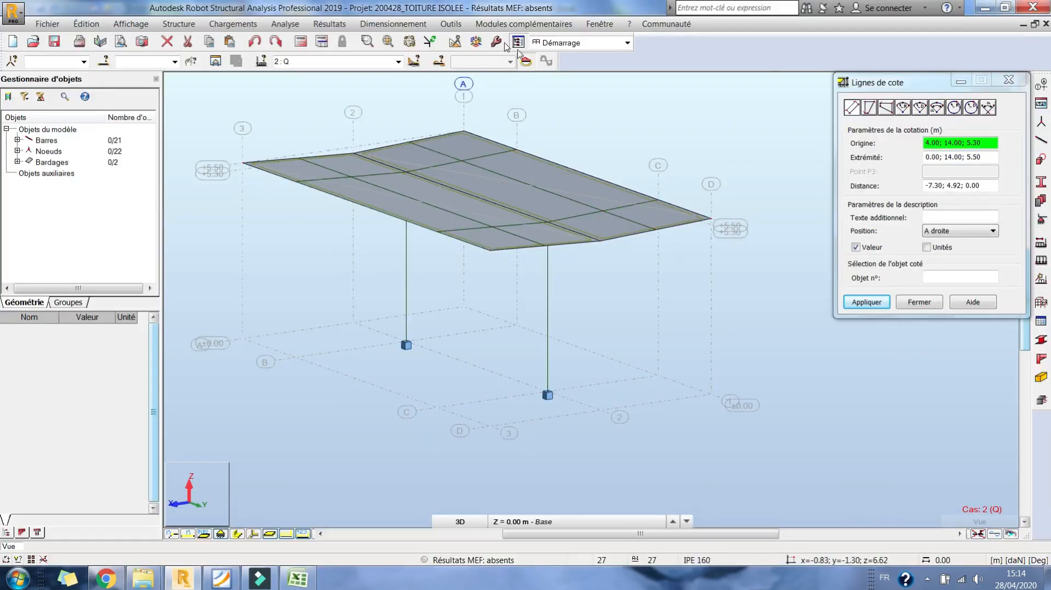
click(452, 23)
click(471, 40)
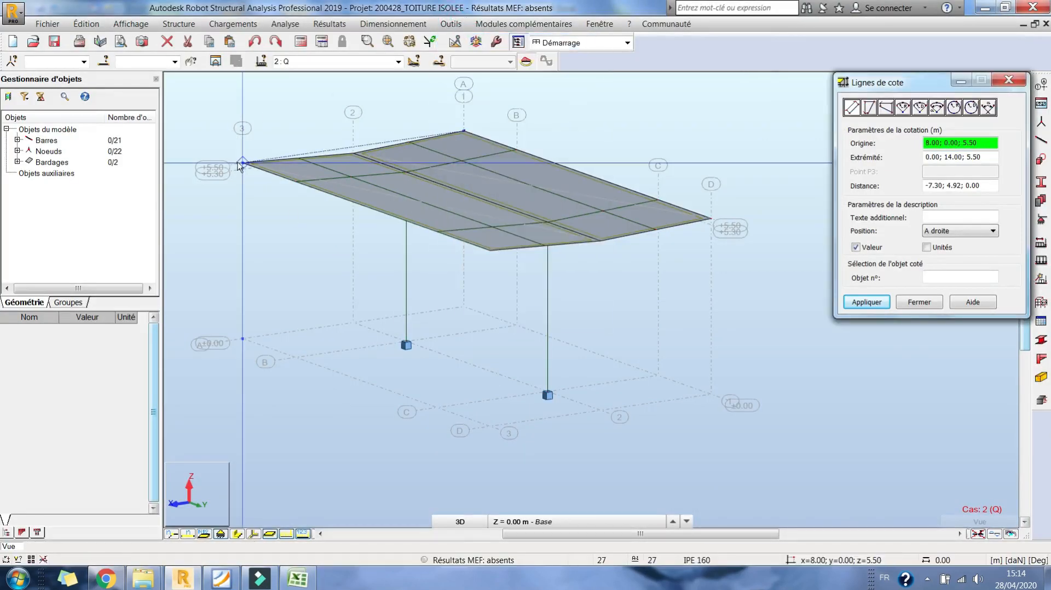
click(243, 163)
click(490, 257)
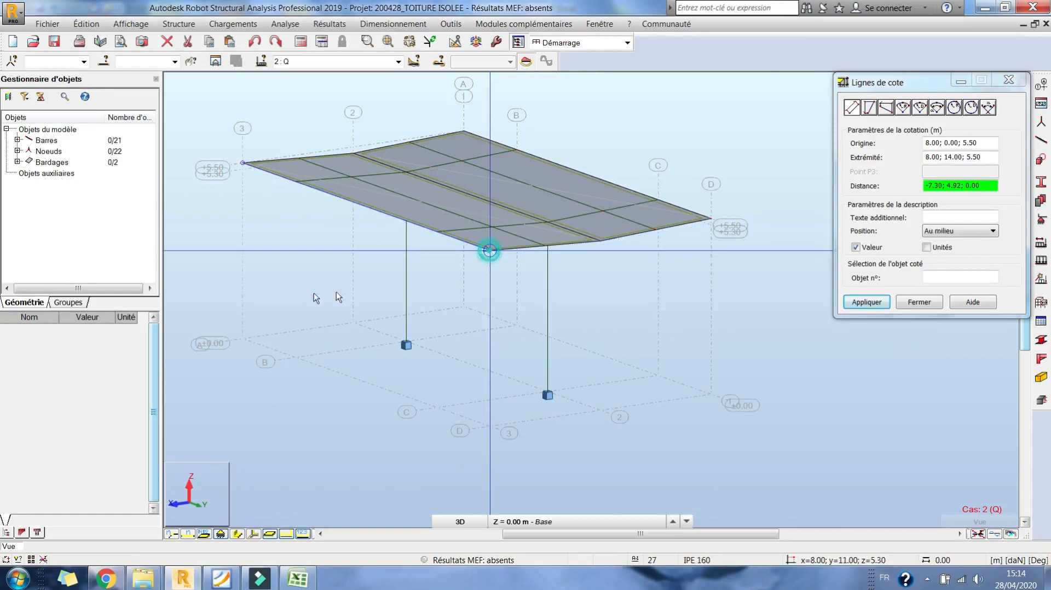
click(313, 294)
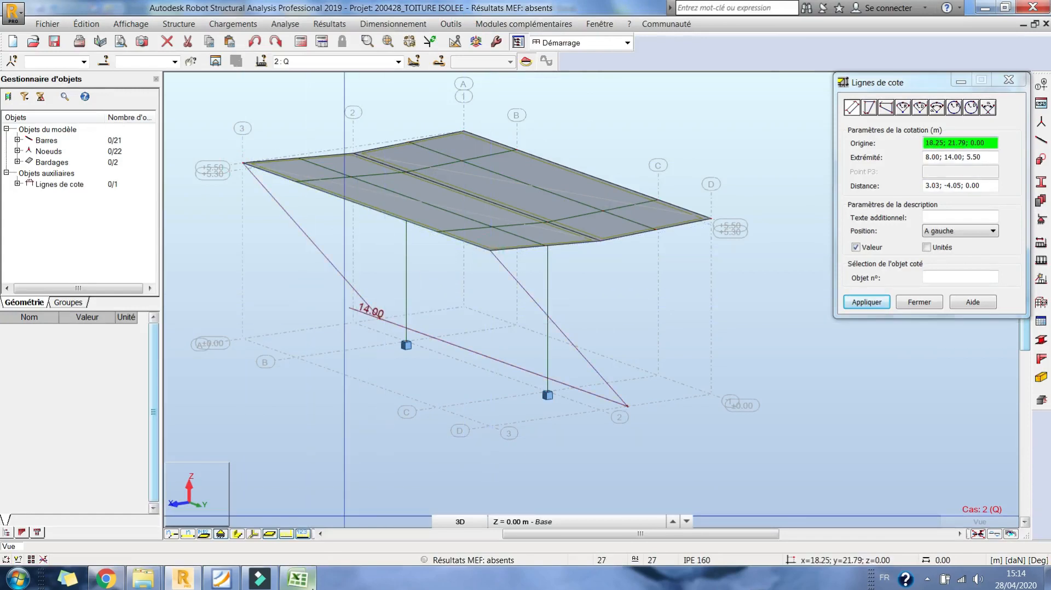
- Recheck NV65 figure 30, then enter 14 for L in C3 and 4 for hα in C4 of the Excel workbook
key(alt+Tab)
scroll(273, 385, up, 3)
scroll(273, 385, down, 1)
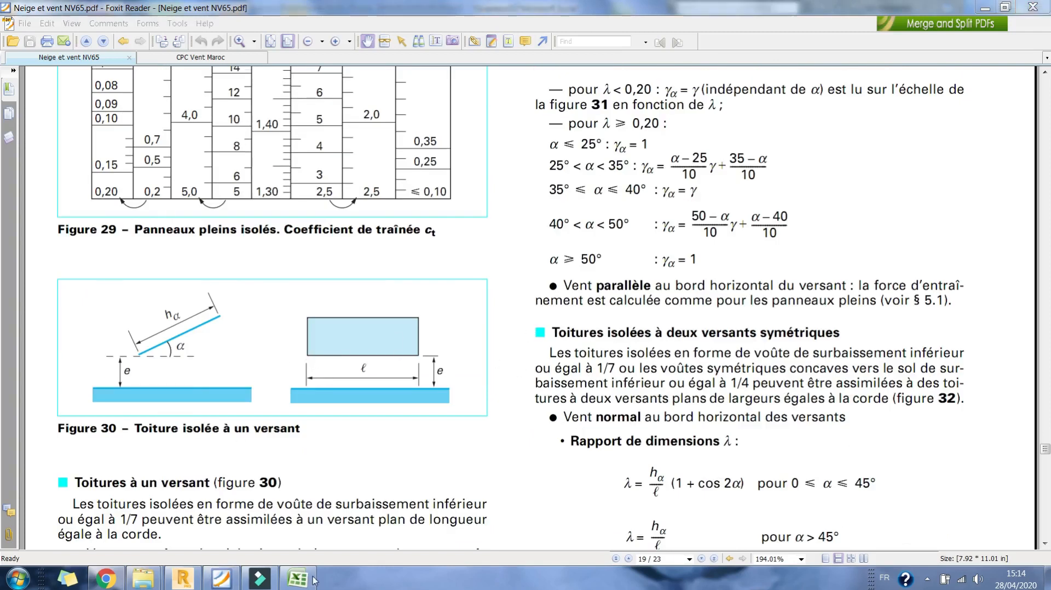
key(alt+Tab)
text(1)
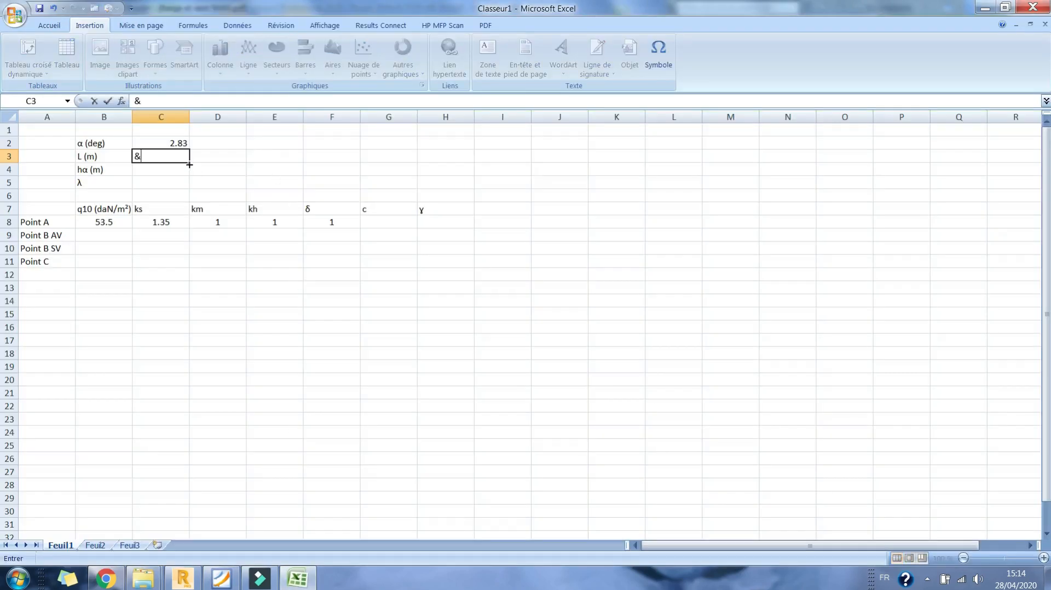
text(4)
click(149, 169)
text(4)
click(161, 182)
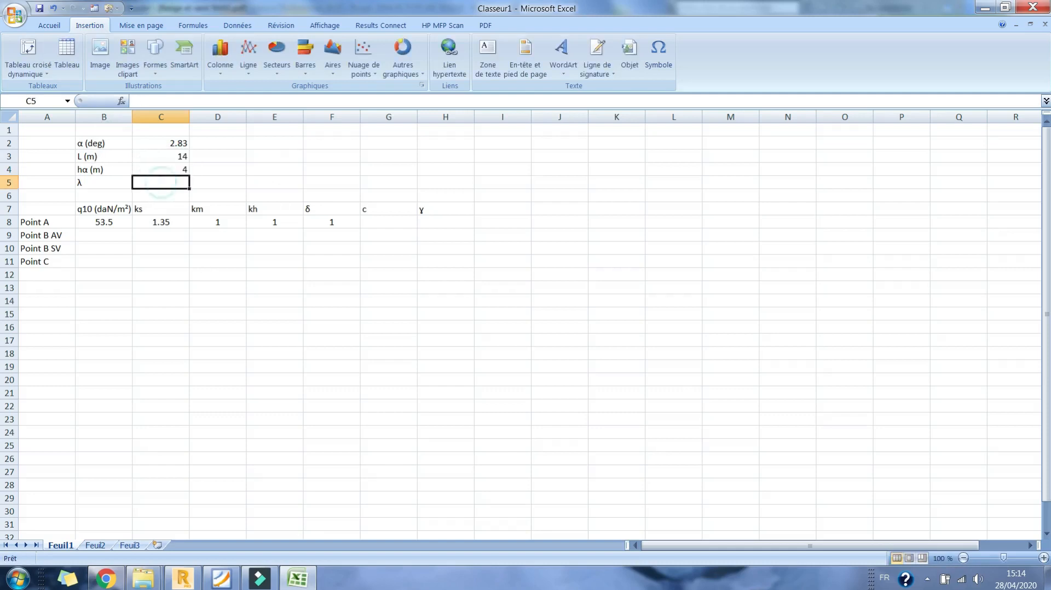
- Consult the NV65 λ formula for slopes between 0 and 45° and return to the Excel workbook
click(225, 576)
scroll(632, 304, down, 3)
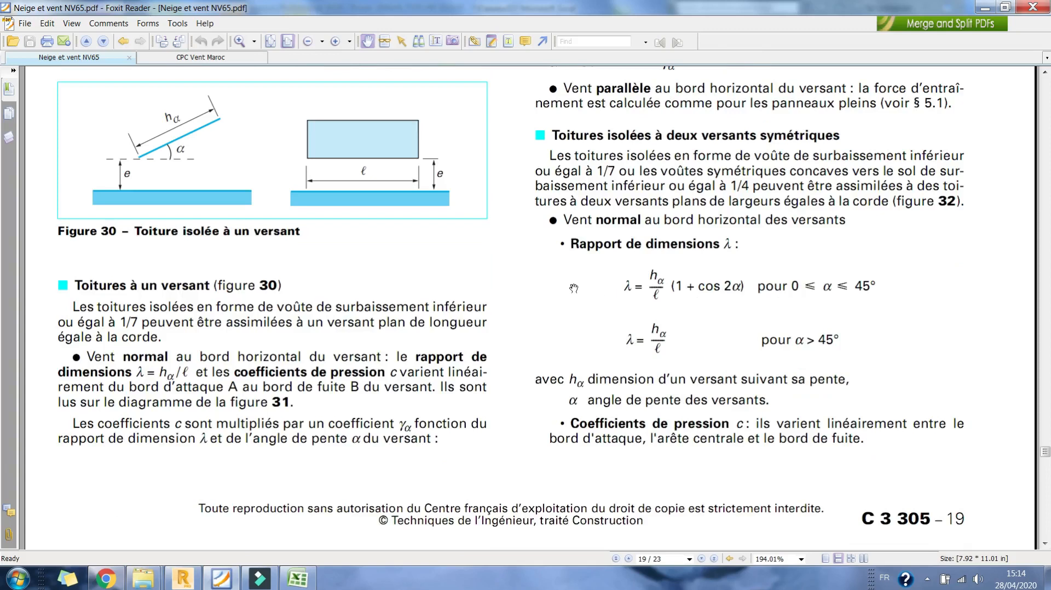
click(298, 578)
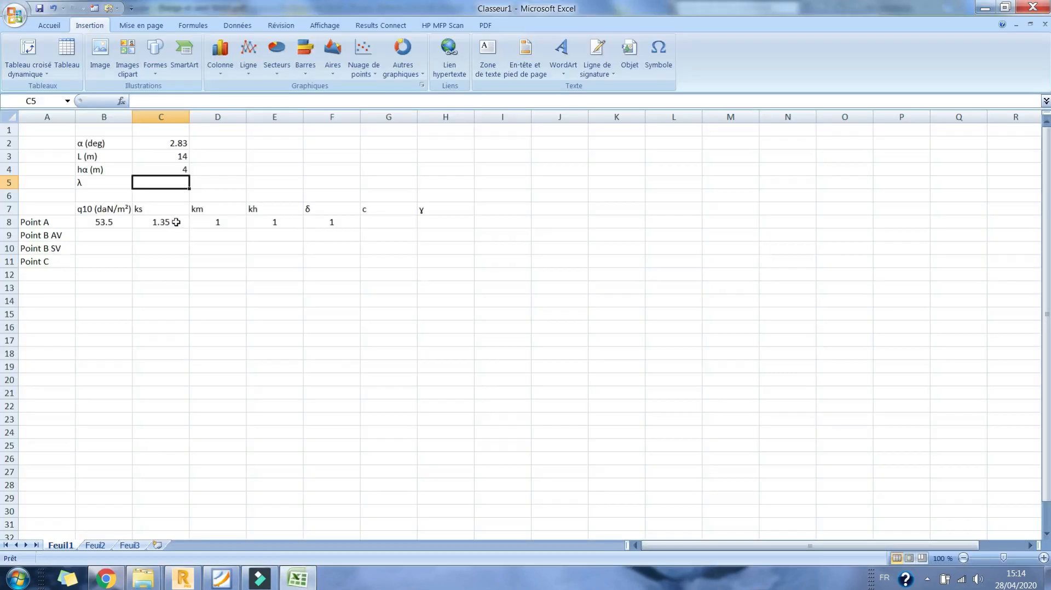
- Calculate λ in C5 with the formula =(C4/C3)*(1+cos(2*C2))
text(=)
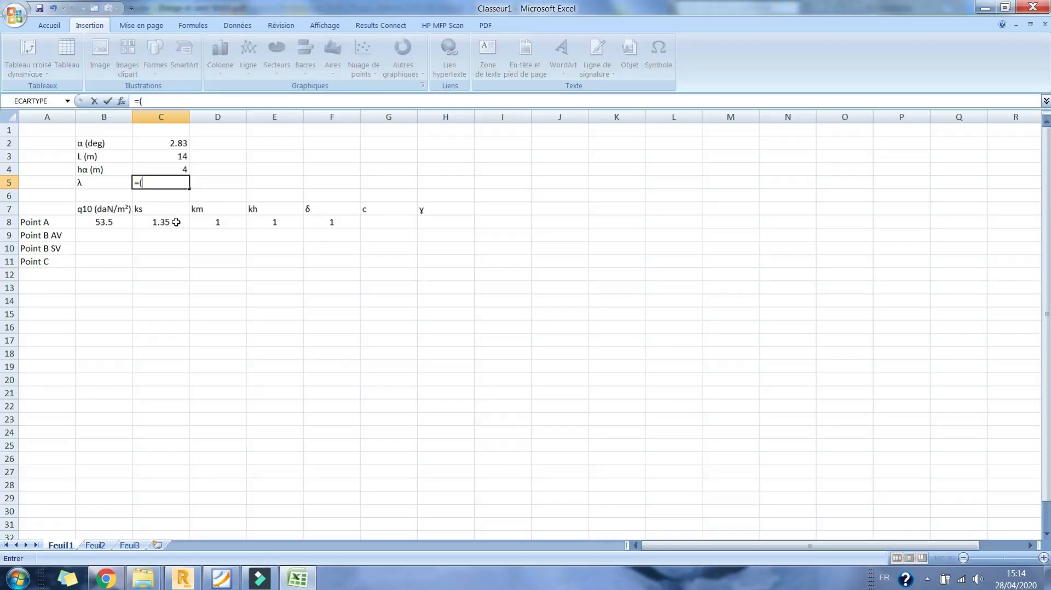
text(()
click(162, 171)
text(/)
click(157, 155)
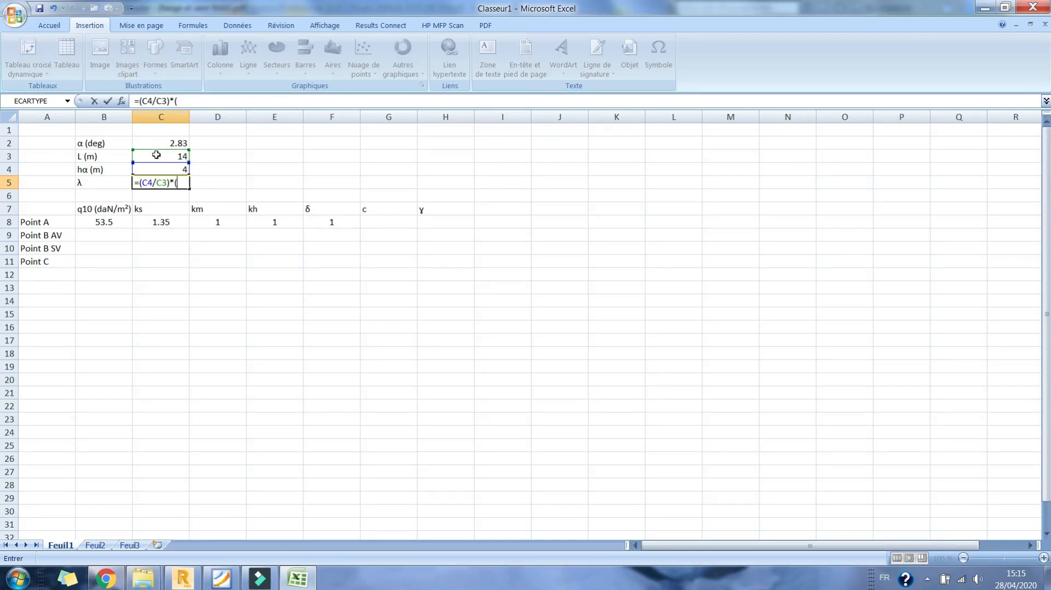
text()*(1+cos)
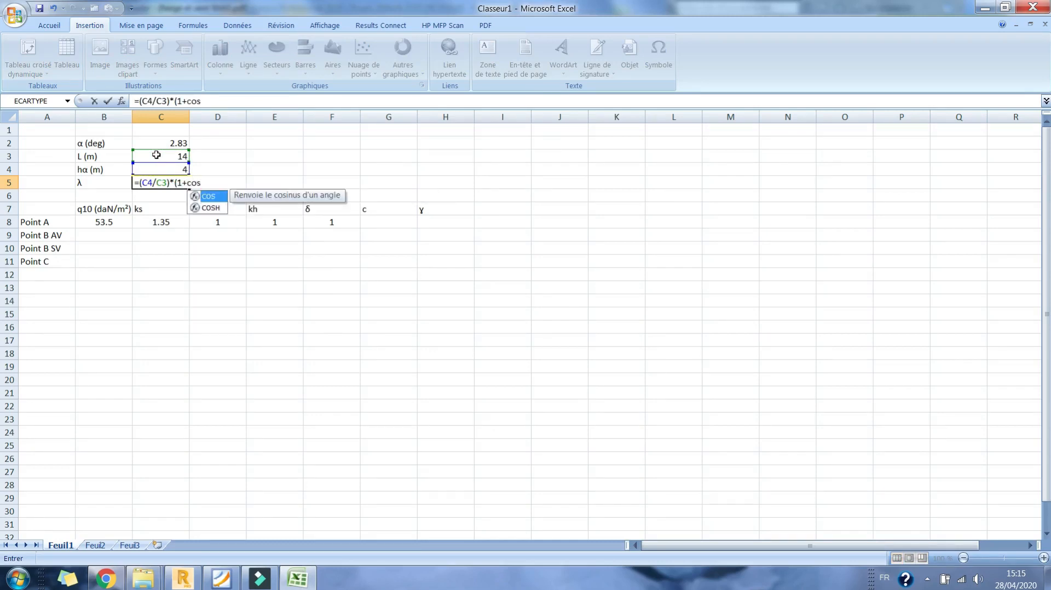
click(211, 196)
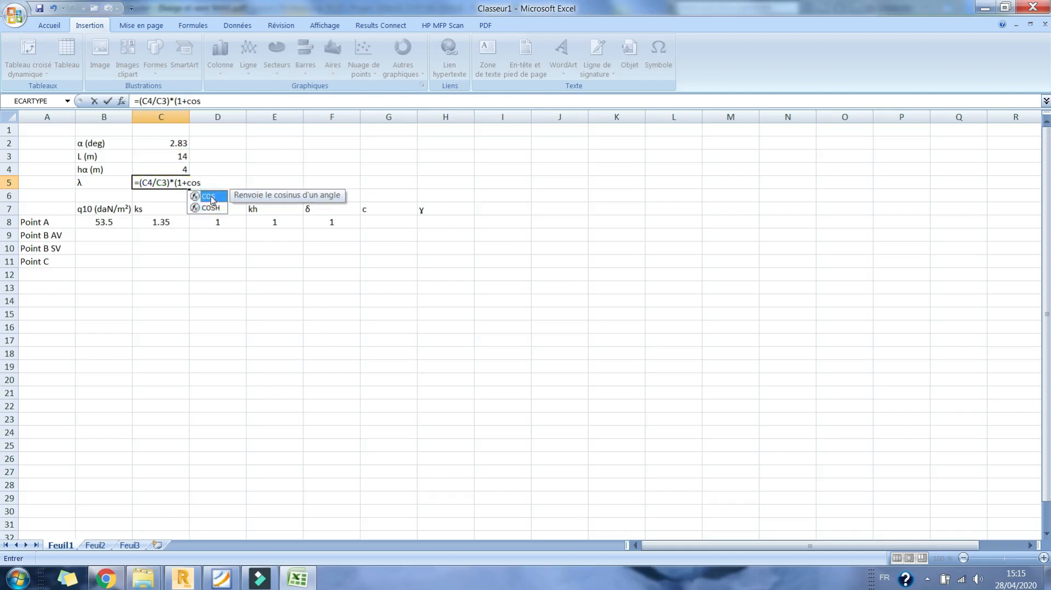
double_click(211, 197)
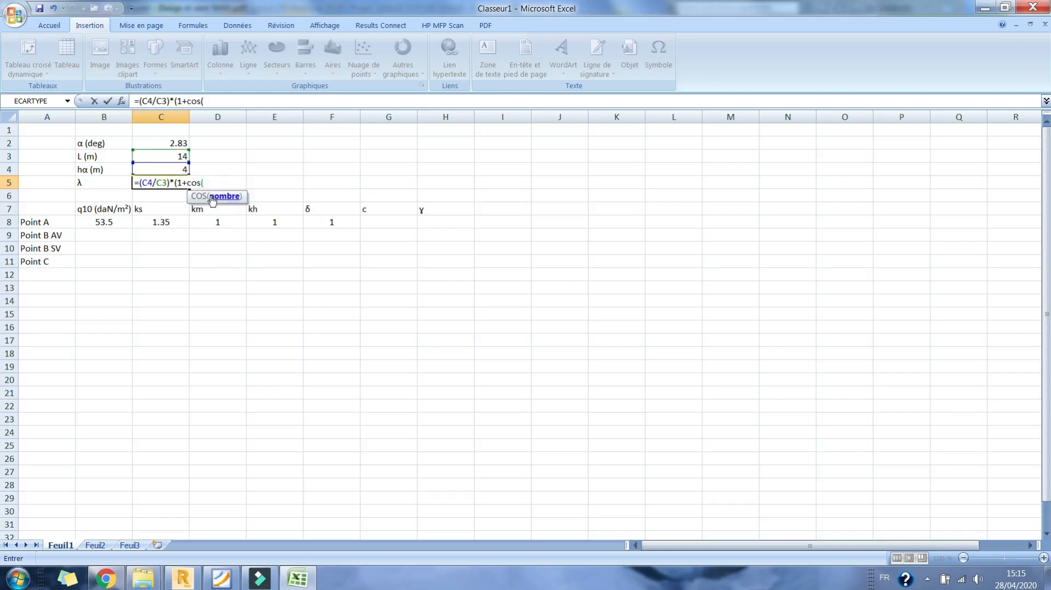
click(156, 146)
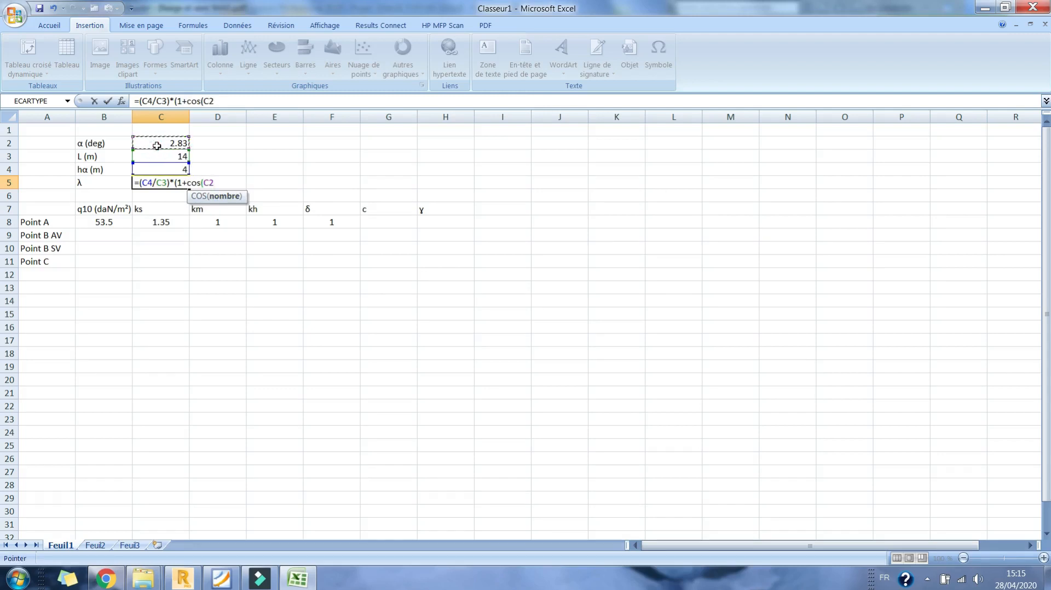
text())
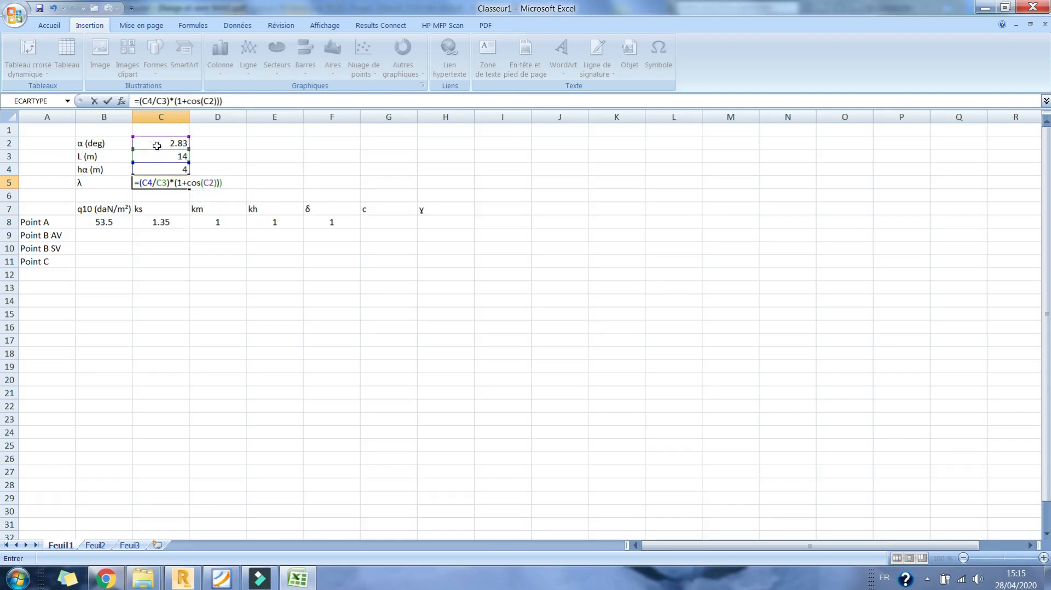
click(205, 183)
text(2*)
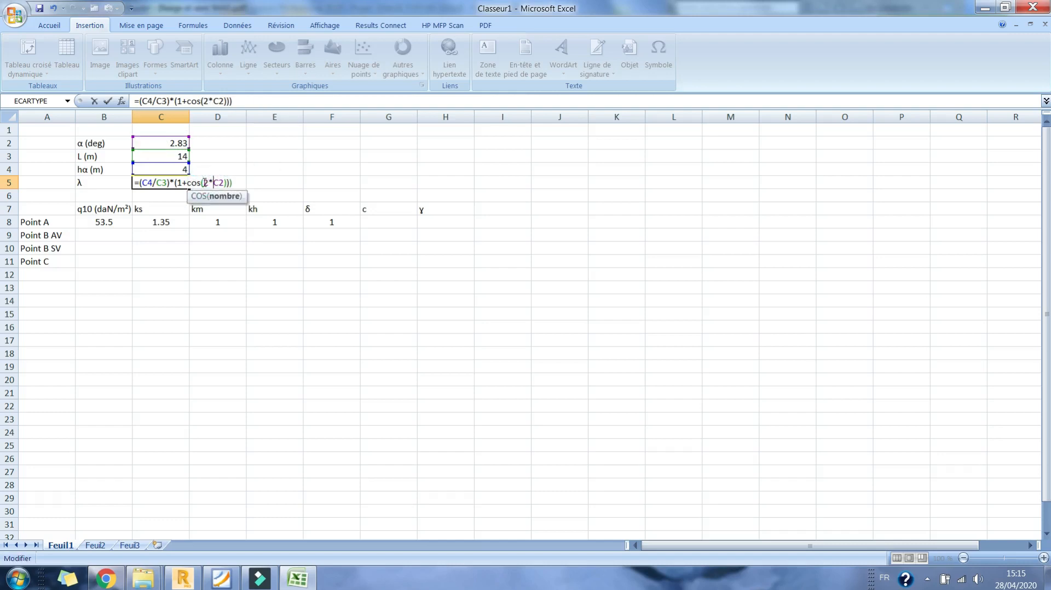
key(Return)
key(Return)
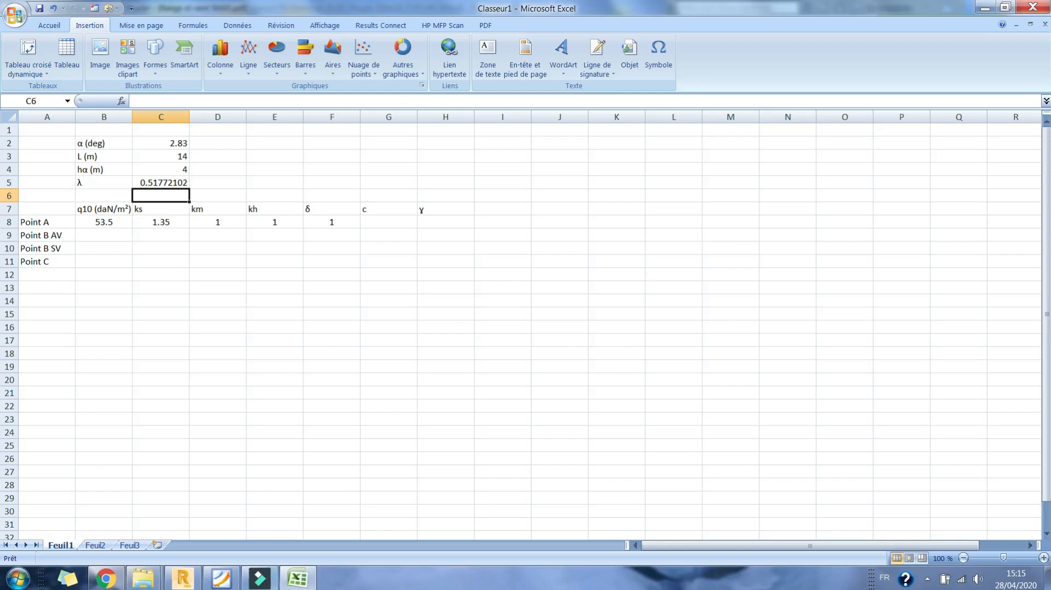
- Compare the entered λ formula with the one in the NV65 document and return to the workbook
click(303, 580)
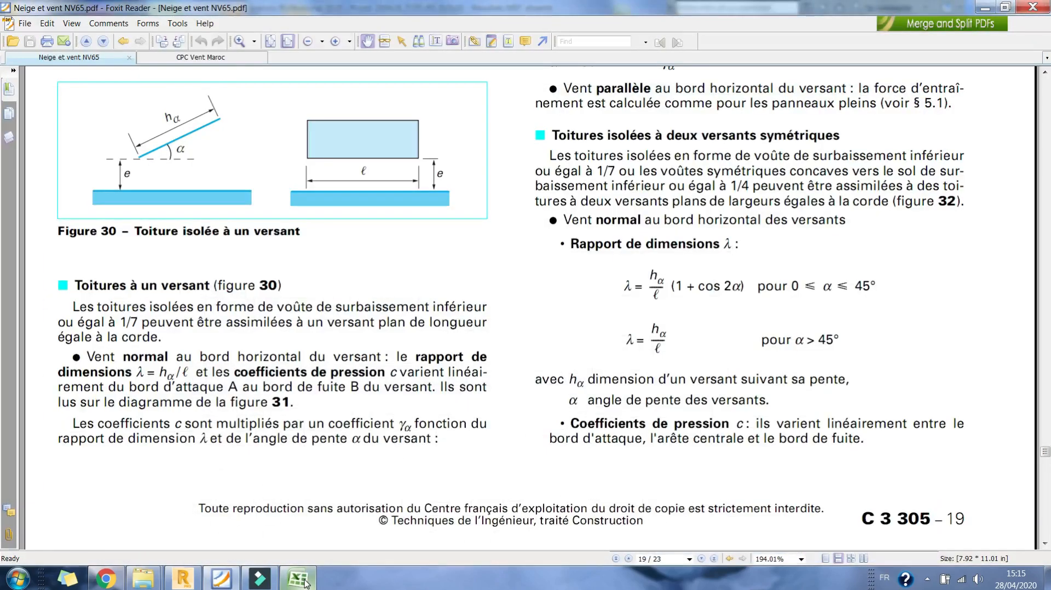
click(304, 581)
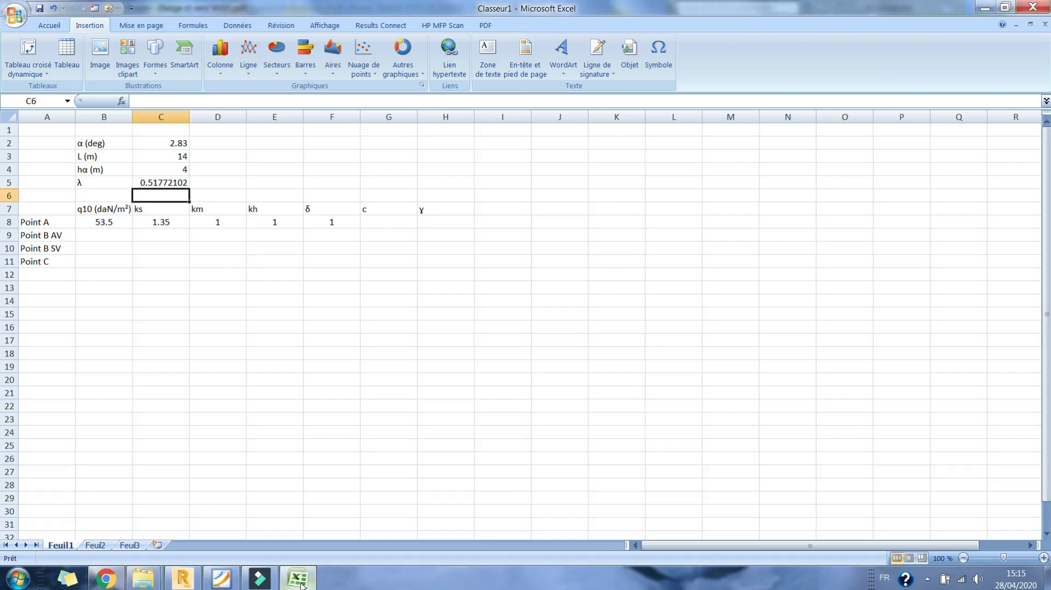
- Recheck the NV65 λ formula, then convert the angle to radians in C5 of the Excel workbook with =(C4/C3)*(1+COS(2*C2*PI()/180))
click(300, 581)
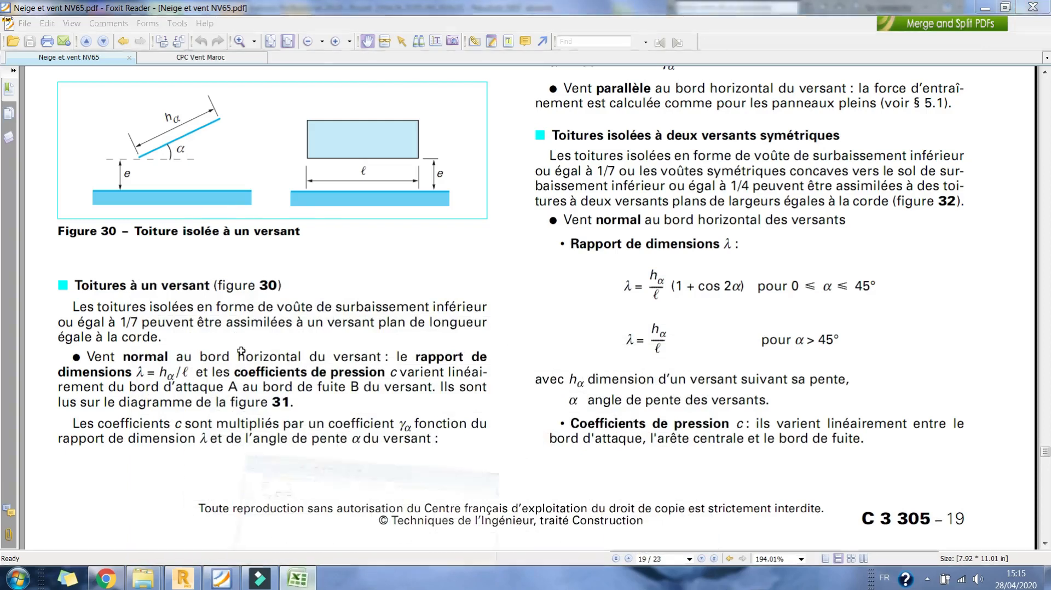
click(307, 578)
click(162, 184)
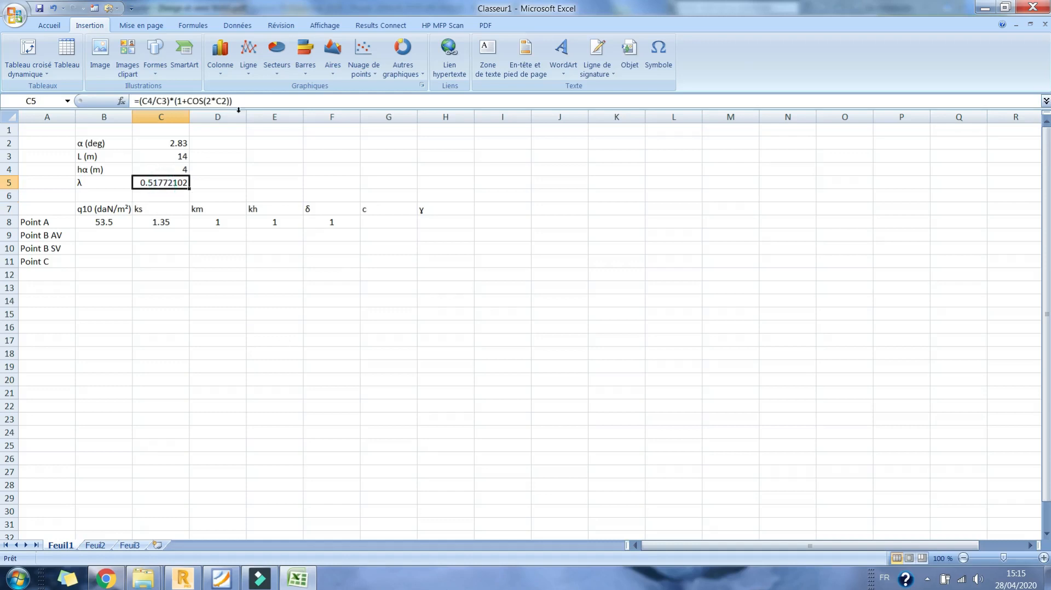
click(227, 102)
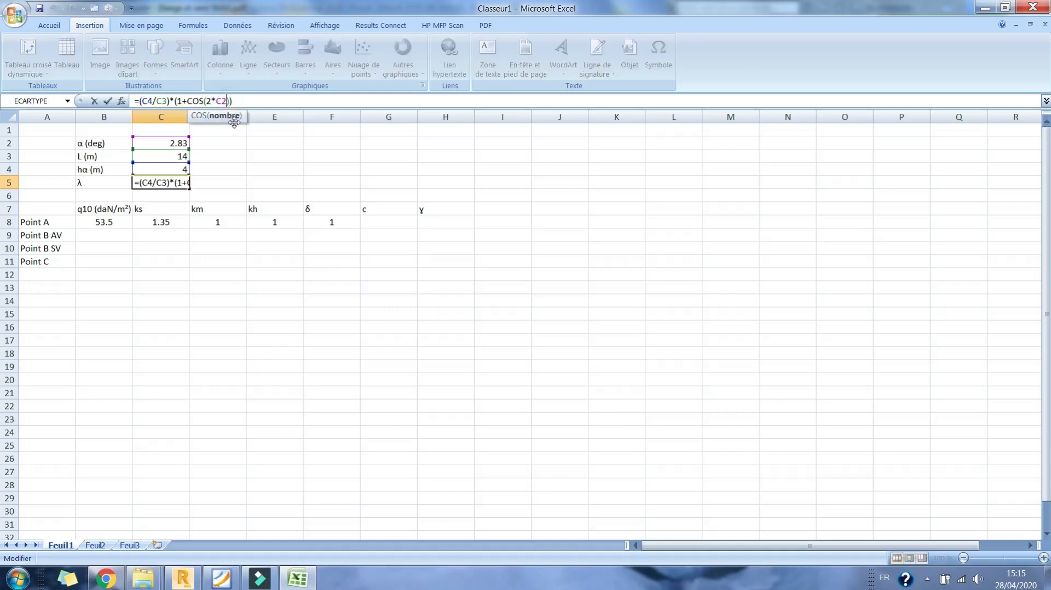
text(*Pi)
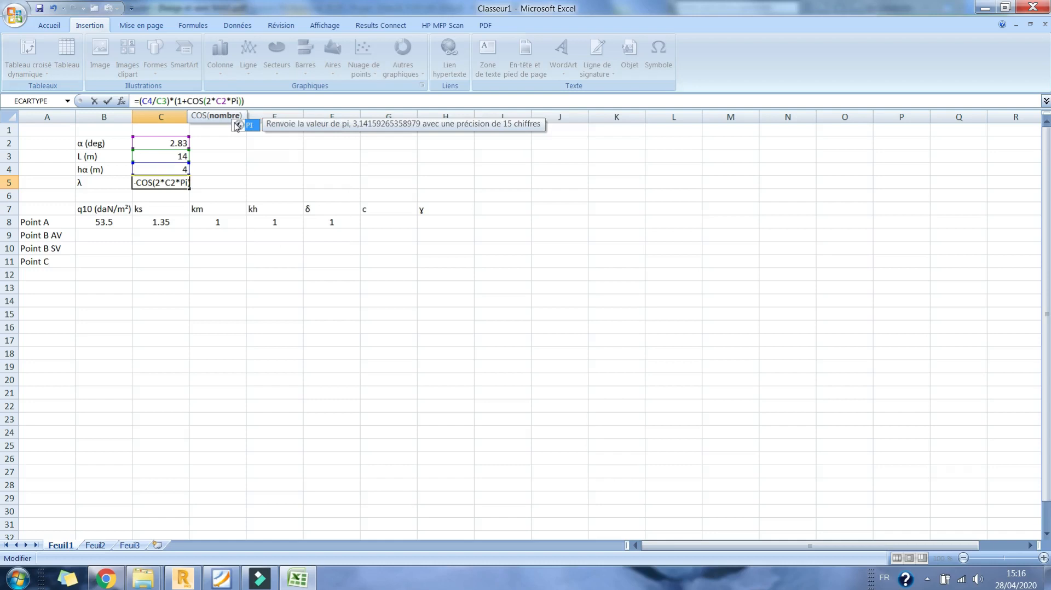
text(()
key(Right)
text(/180)
key(Return)
key(Down)
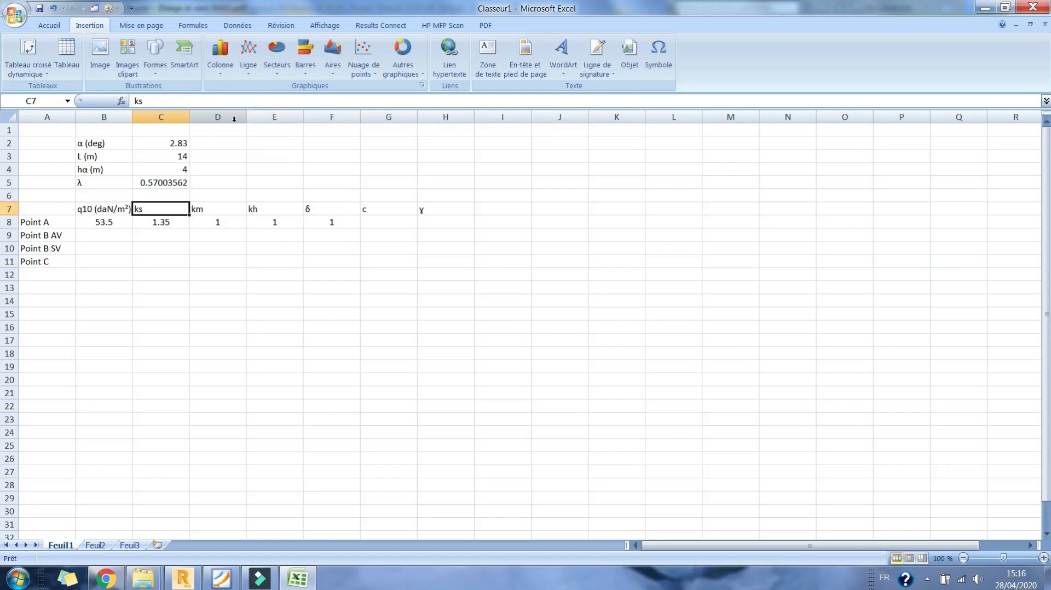
- Reduce the λ result in C5 to two decimal places
click(164, 183)
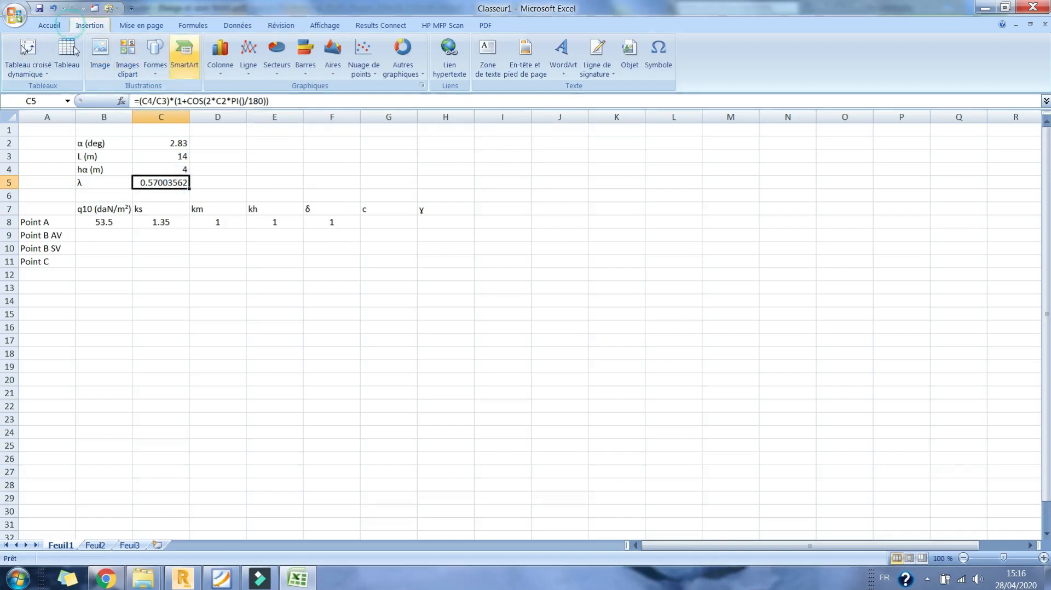
click(49, 25)
click(566, 68)
click(566, 68)
click(566, 68)
click(566, 68)
click(565, 68)
click(566, 68)
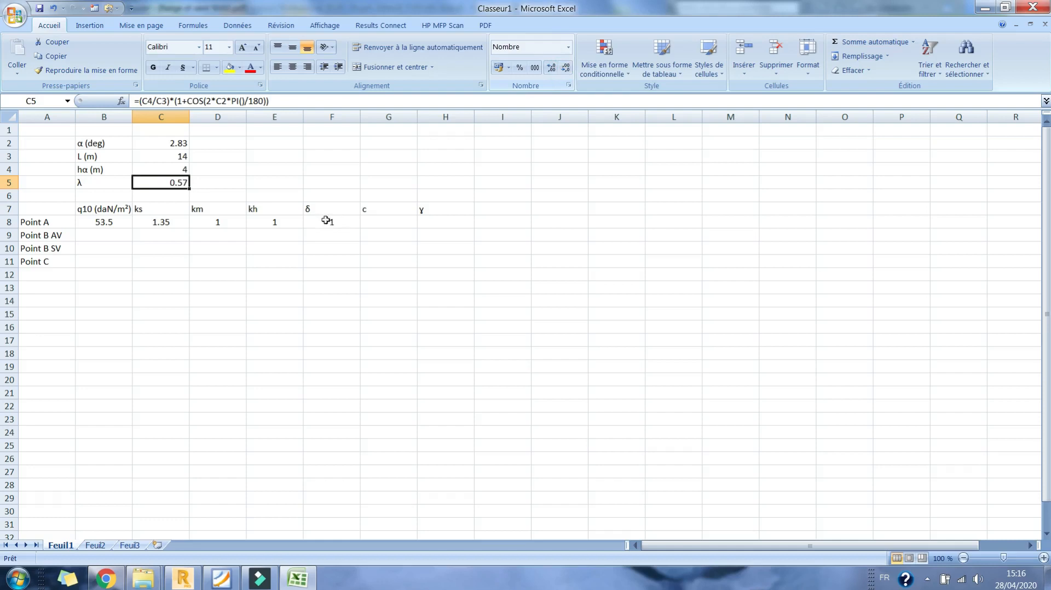
- Consult NV65 figure 32 for the f/hα limit on isolated double-vault roofs and return to the Excel workbook
click(296, 581)
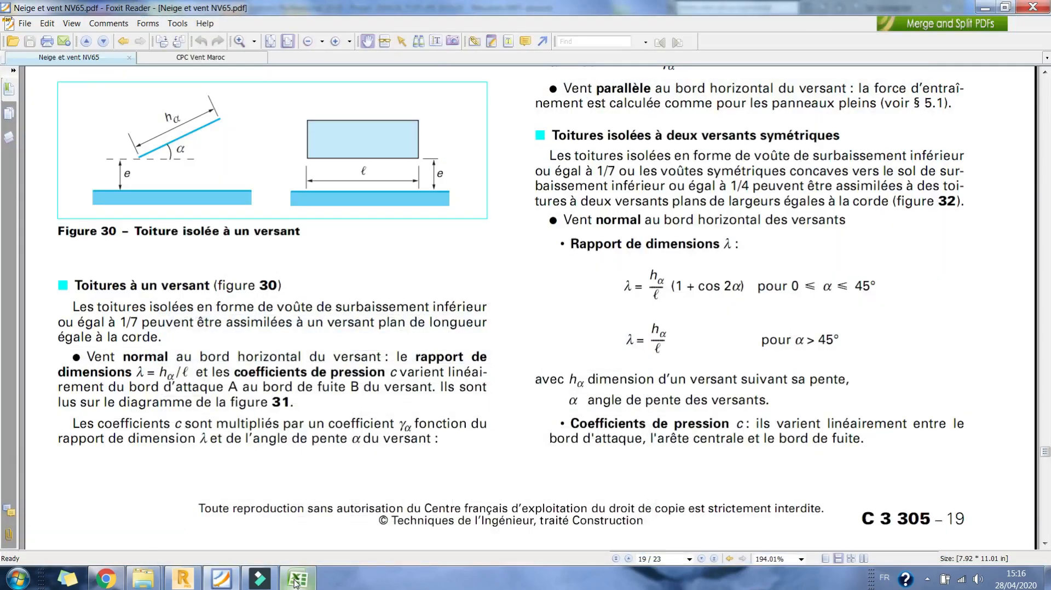
scroll(291, 355, down, 10)
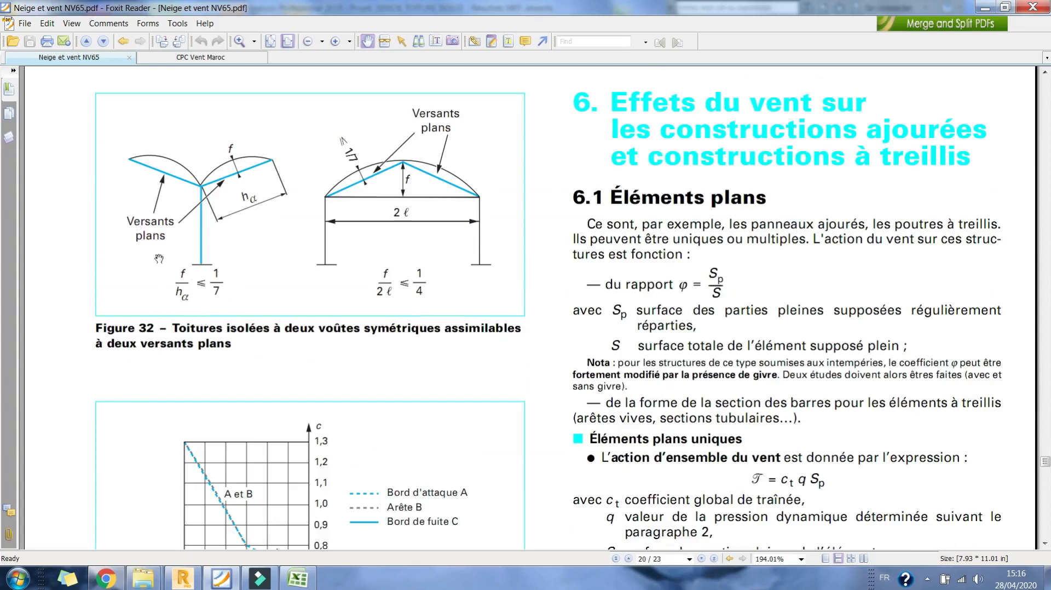
click(299, 585)
click(299, 584)
click(299, 579)
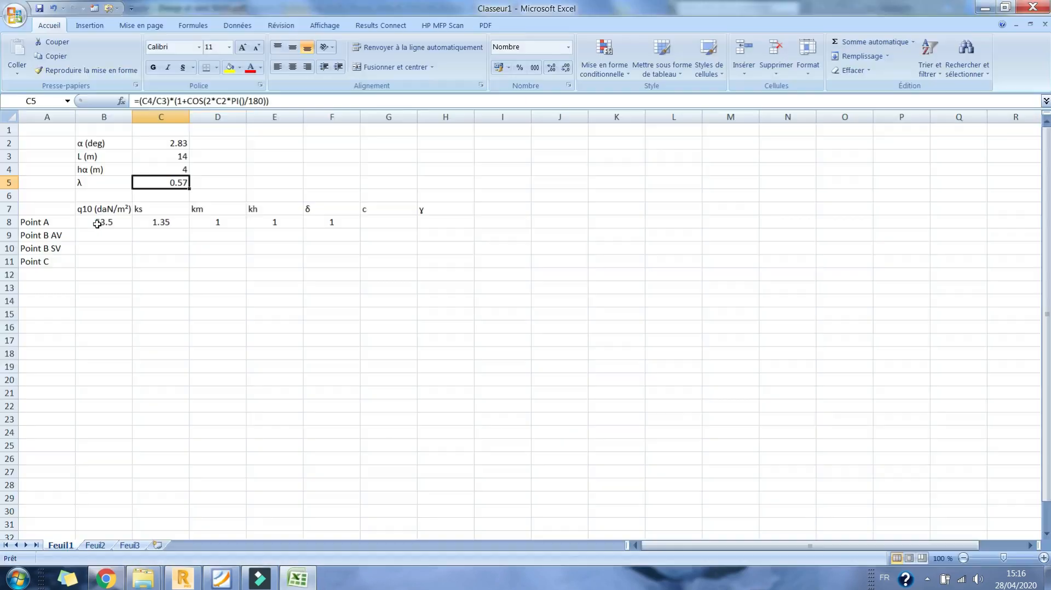
- Insert a row below λ, label it f (m) in B6 and enter 0 in C6
click(6, 196)
right_click(6, 197)
click(40, 267)
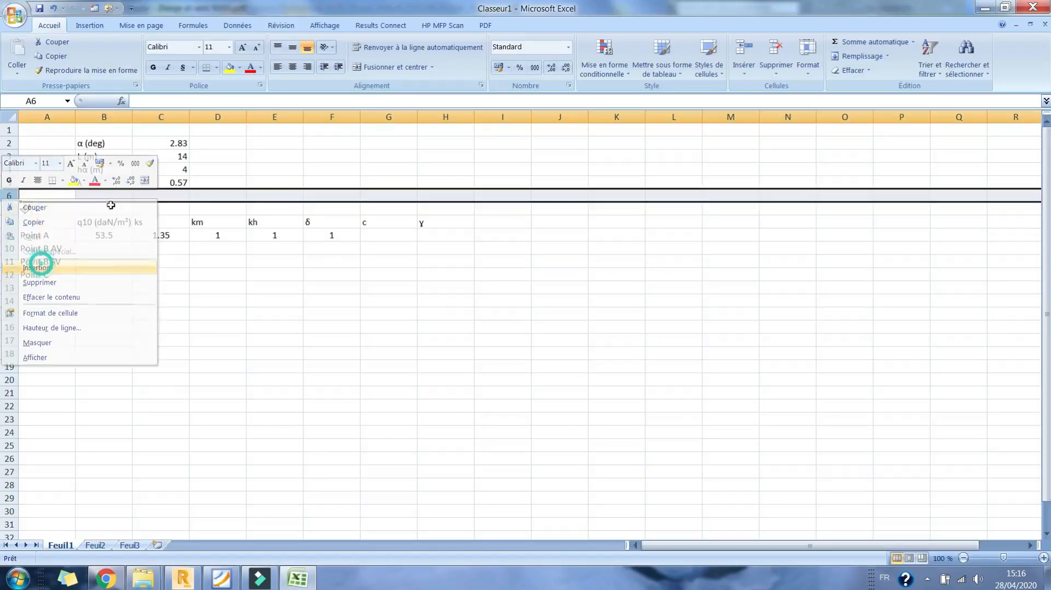
click(111, 197)
text(f (m))
key(Return)
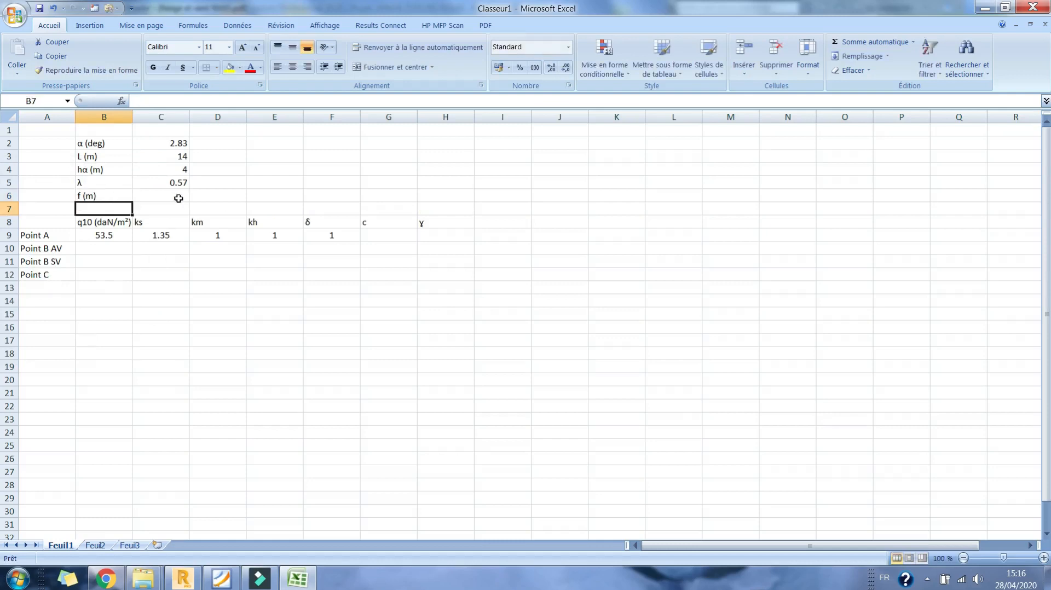
click(179, 198)
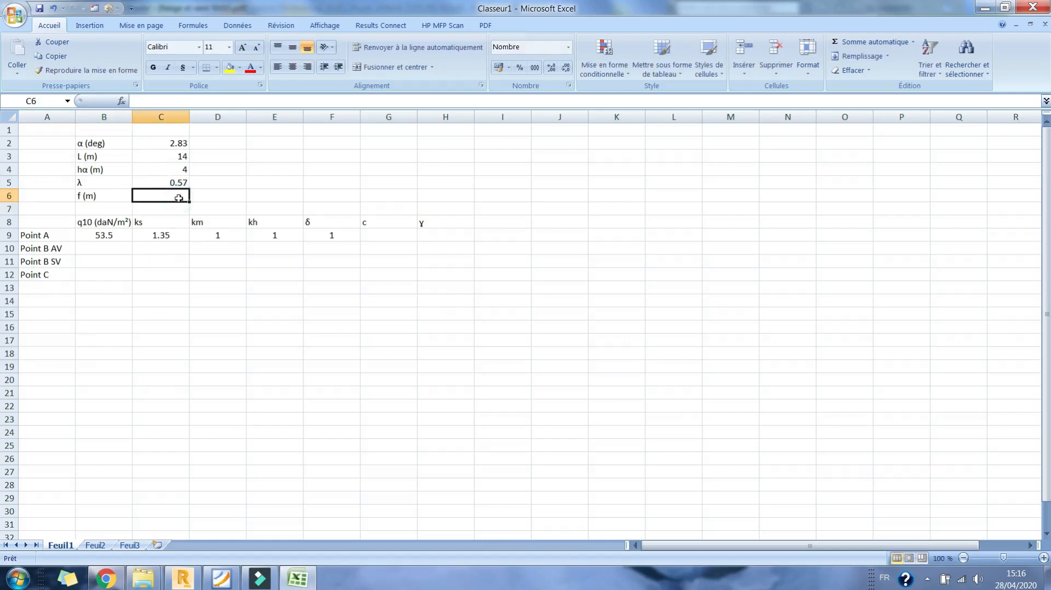
text(0)
key(Return)
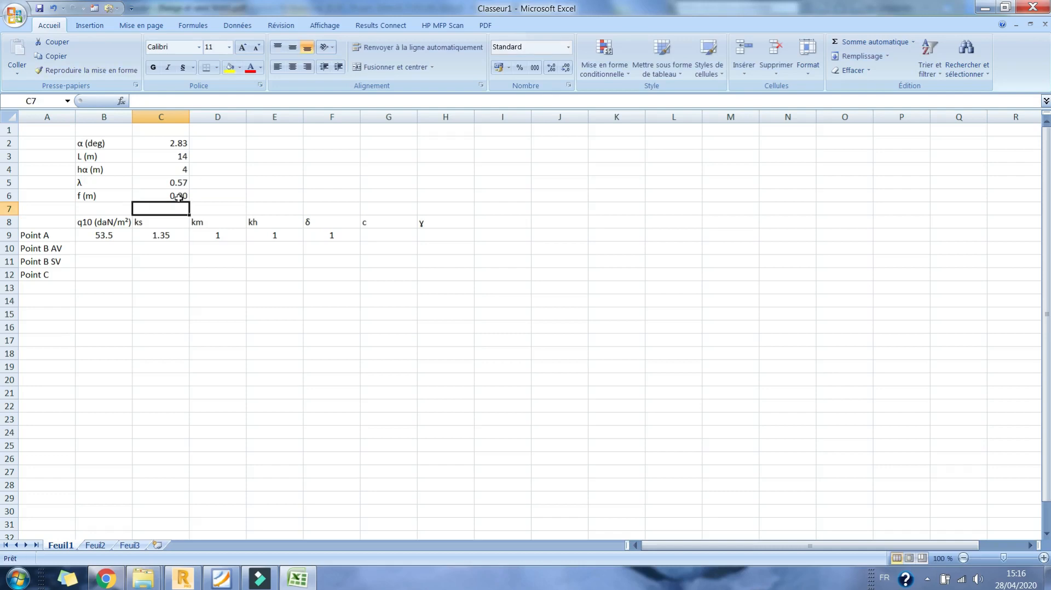
- Insert a row below f (m) and label it f/hα in B7, copying hα from the label in B4
click(11, 209)
right_click(12, 209)
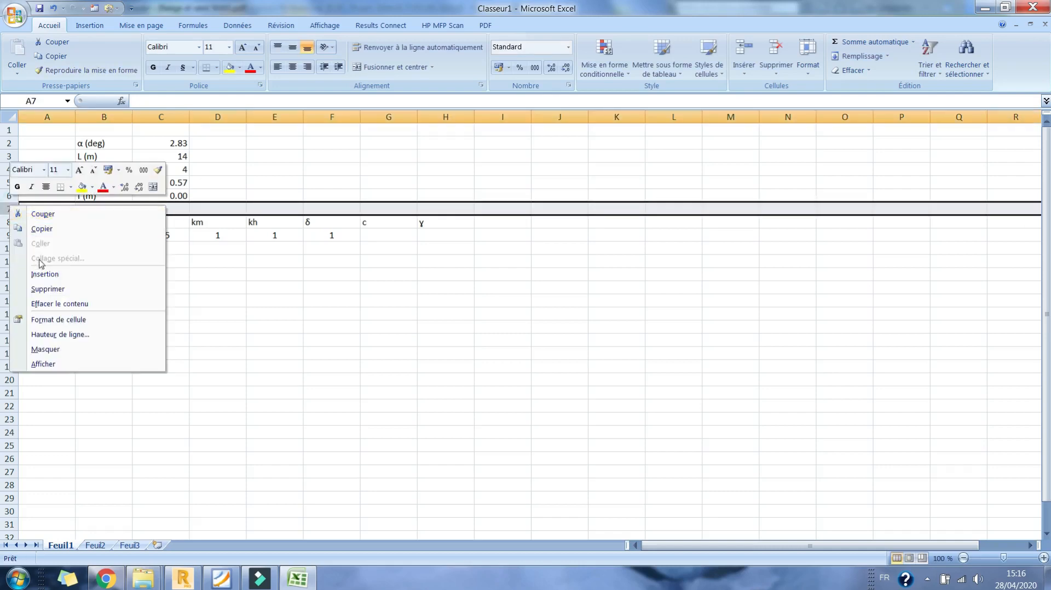
click(106, 273)
click(105, 210)
text(f)
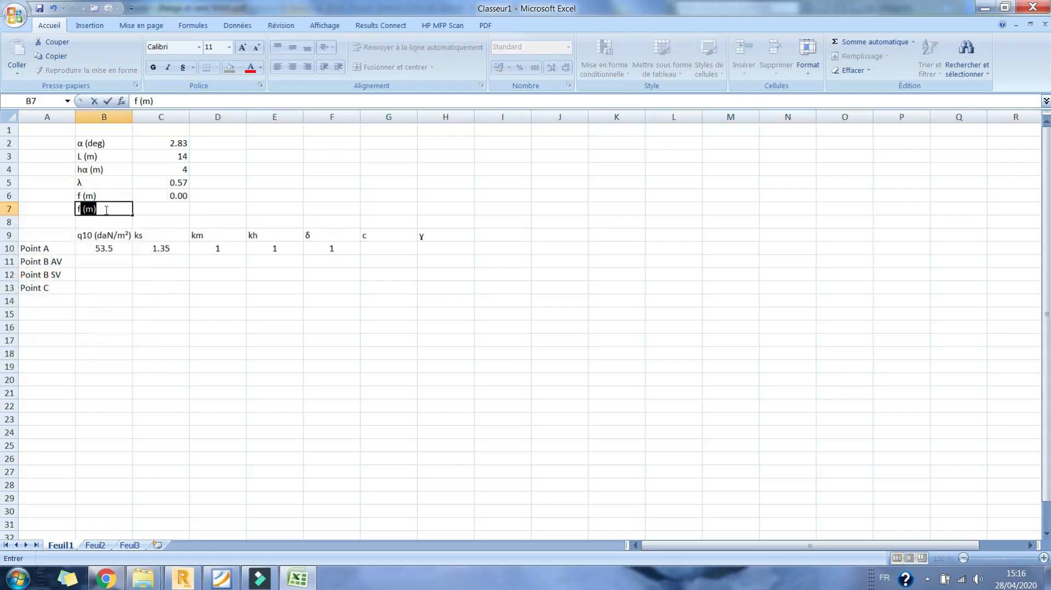
text(/h)
double_click(93, 166)
drag(90, 169, 78, 169)
click(105, 225)
double_click(93, 207)
drag(91, 209, 86, 209)
key(ctrl+v)
- Calculate f/hα in C7 with the formula =C6/C4
click(161, 204)
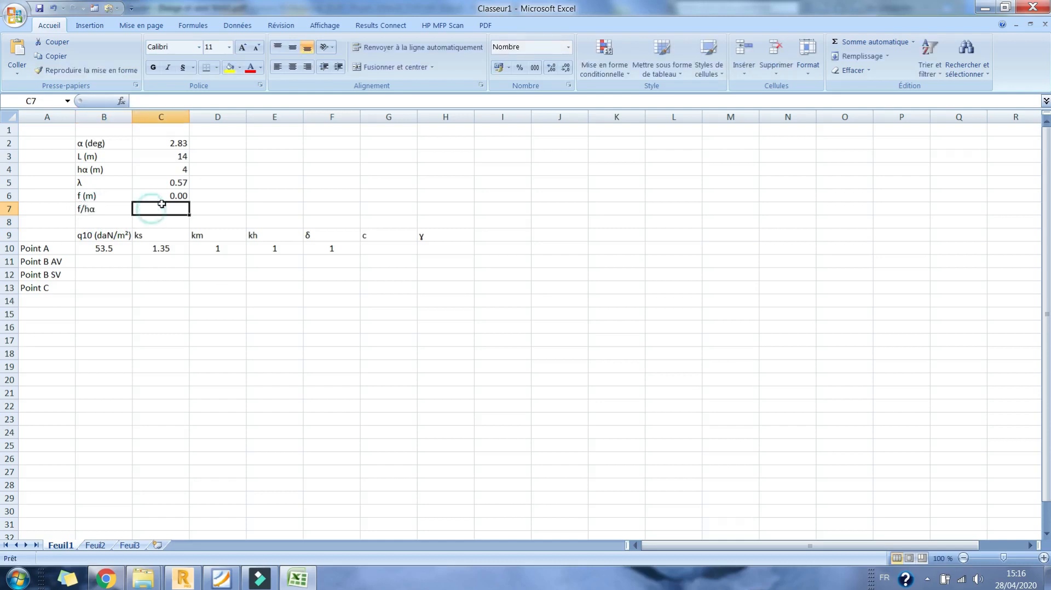
text(=)
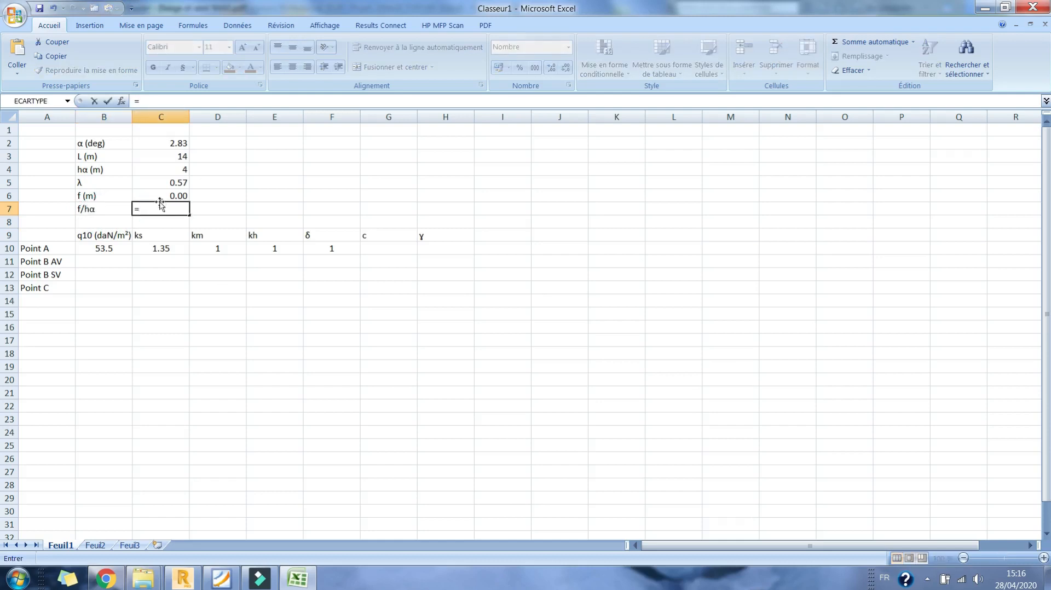
click(162, 192)
text(/)
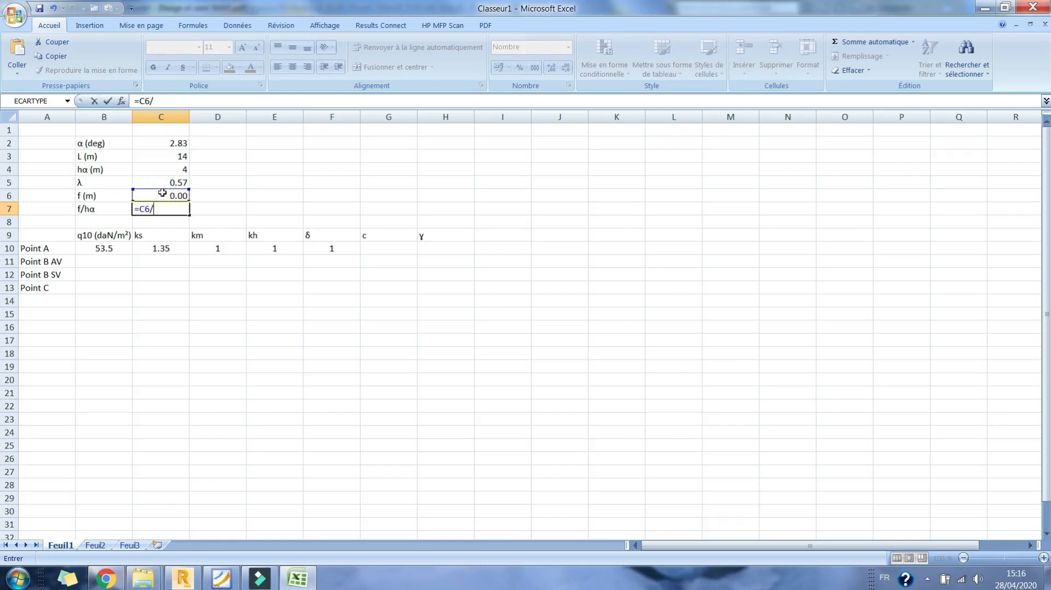
click(170, 169)
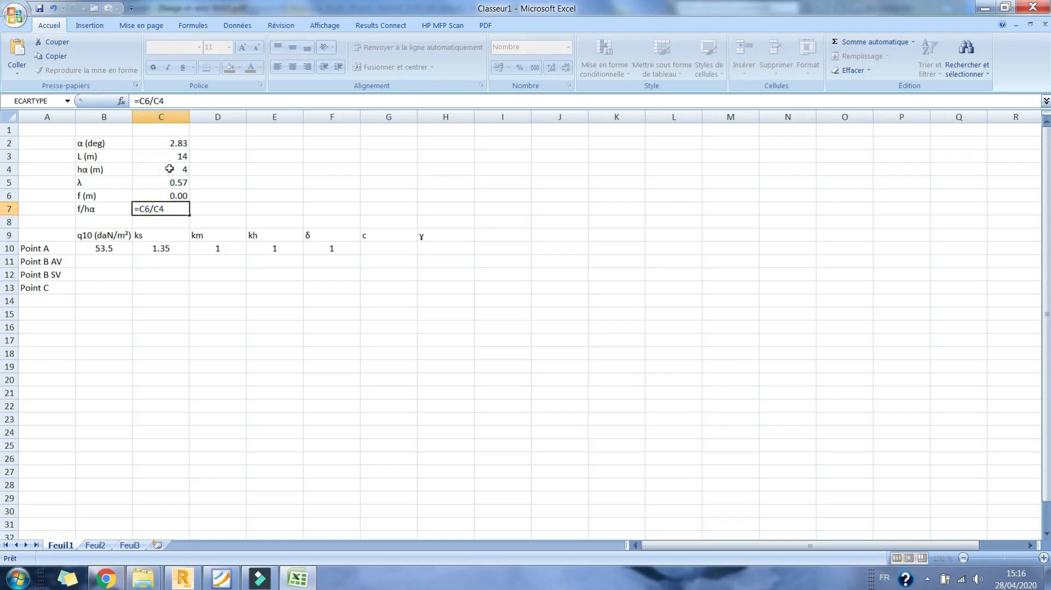
key(Return)
- Note the limit <1/7 in D7 beside the f/hα result and switch to the NV65 document in Foxit Reader
click(213, 209)
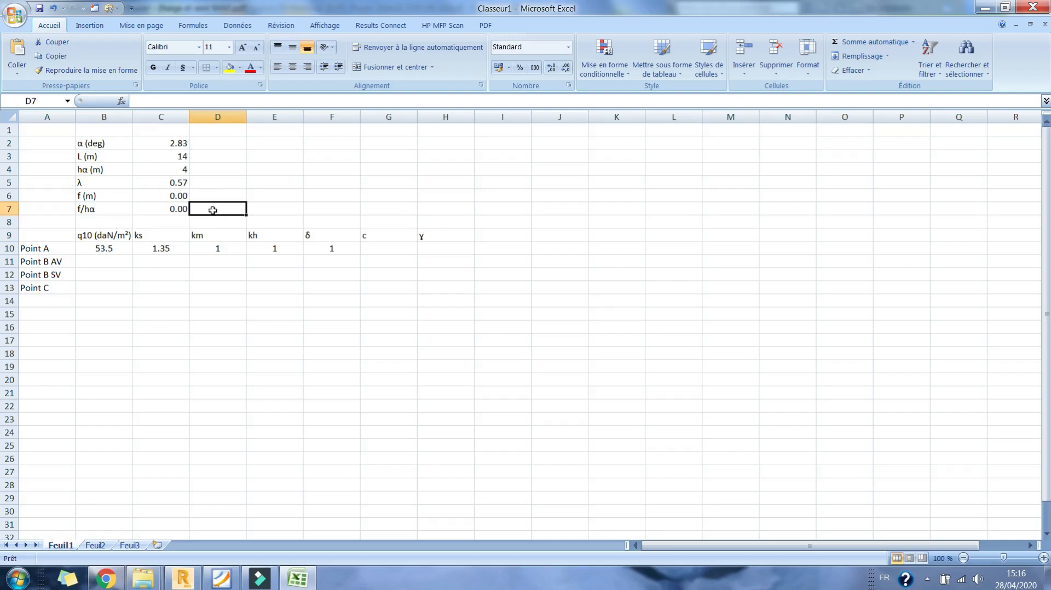
text(<1/7)
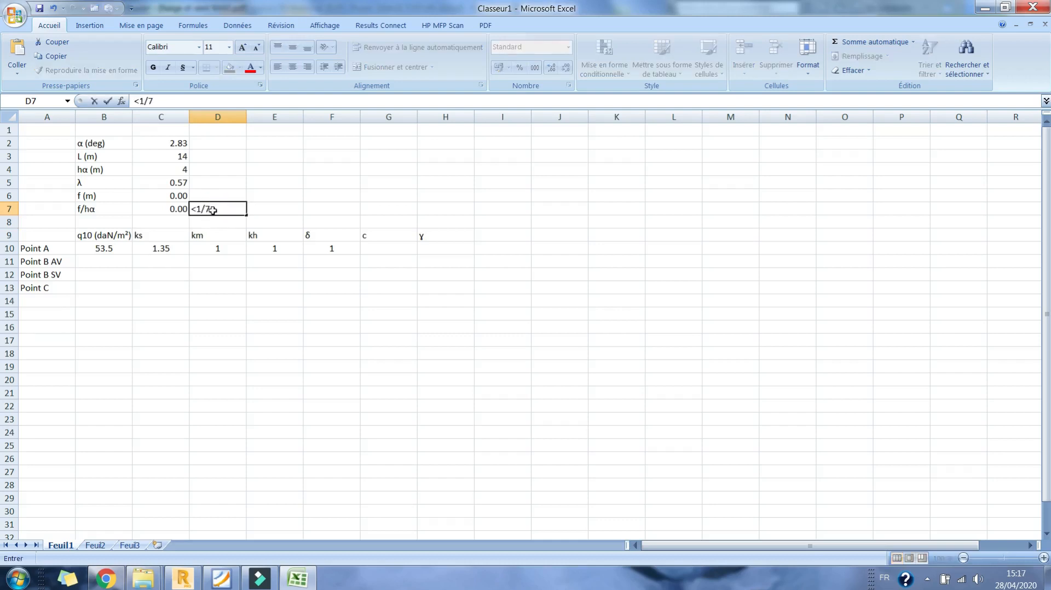
key(Return)
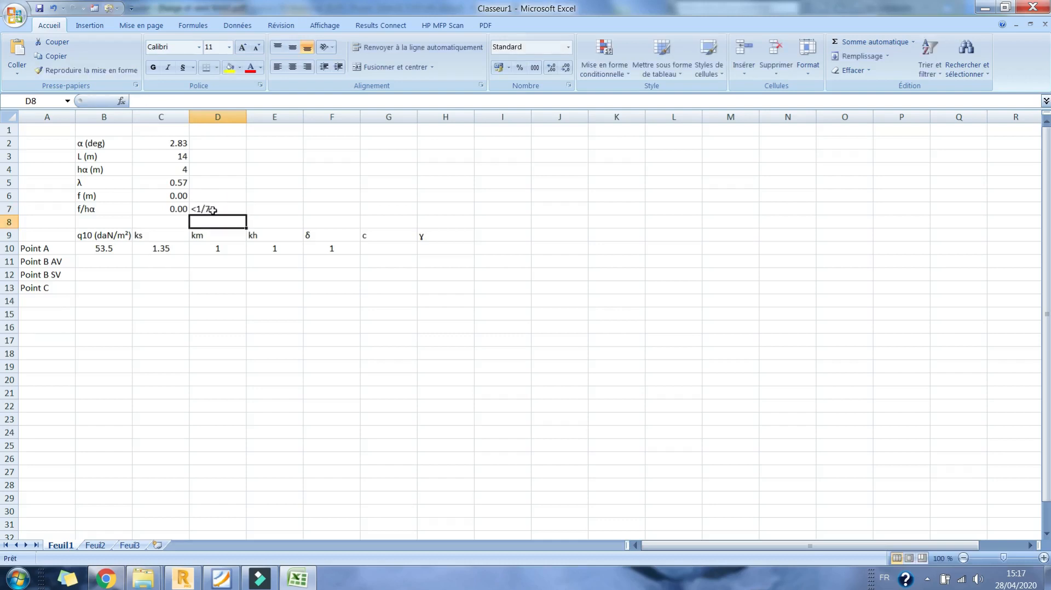
click(221, 578)
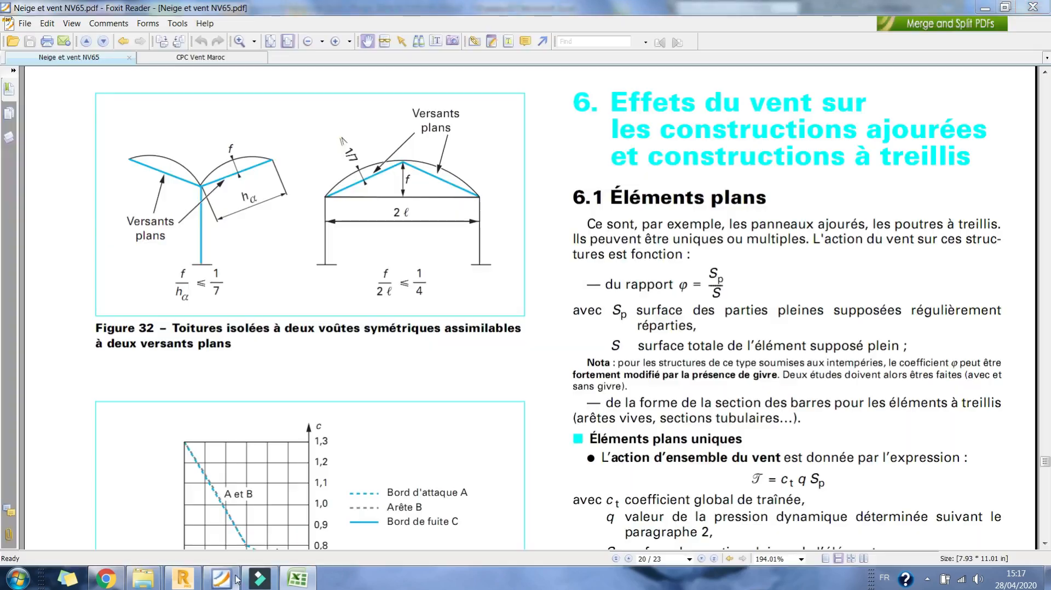
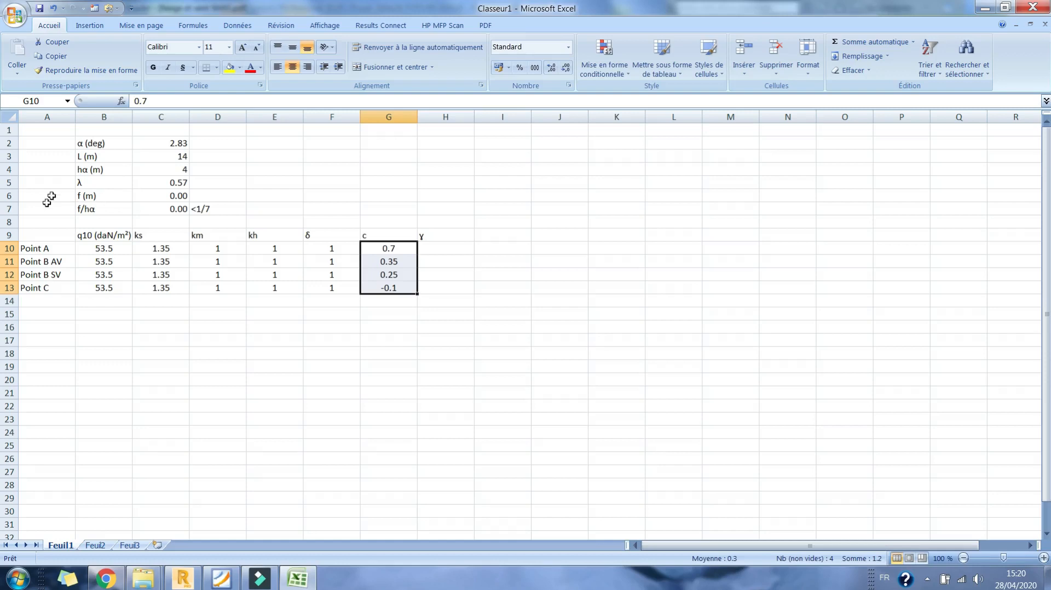
- Delete the f/hα and f (m) rows below λ
right_click(8, 209)
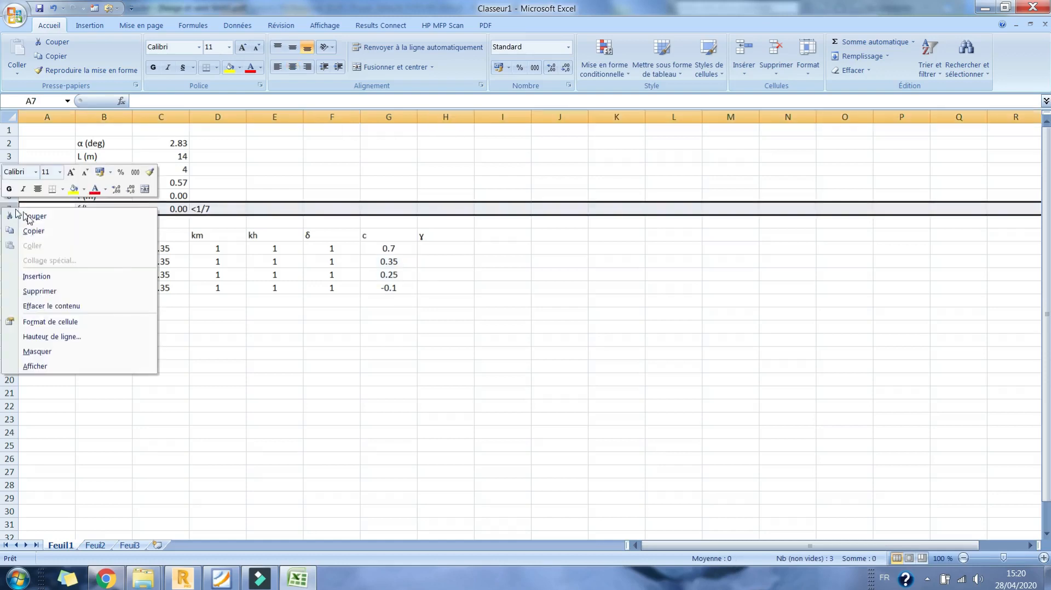
click(43, 291)
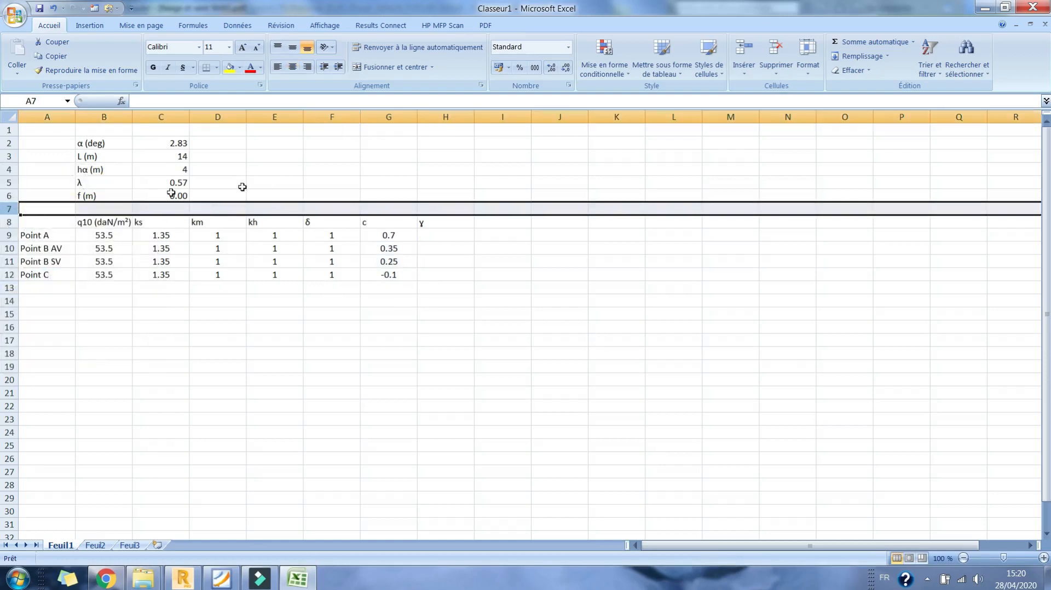
click(316, 170)
right_click(9, 196)
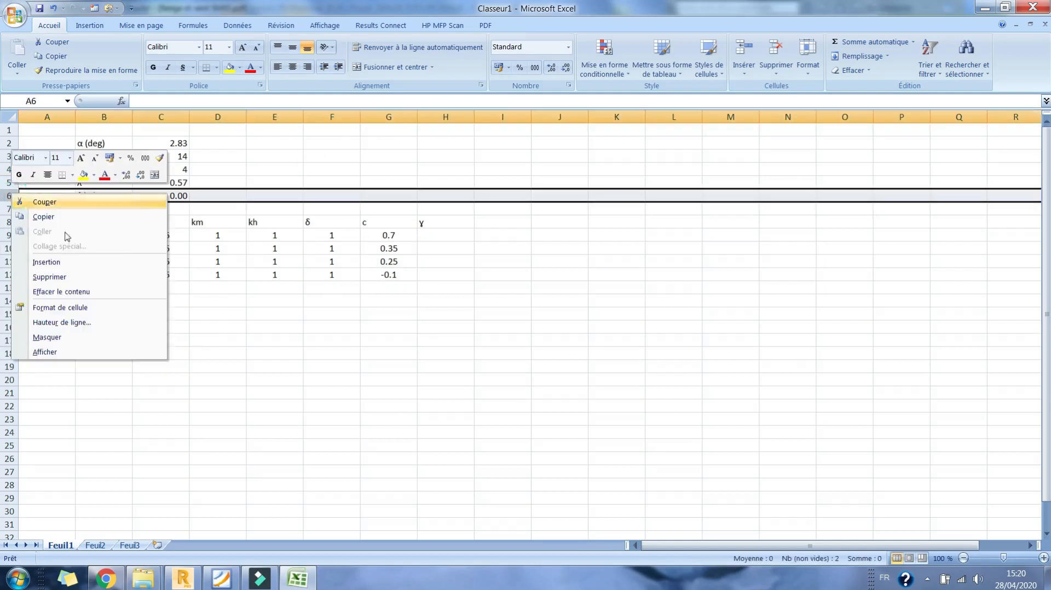
click(49, 276)
click(286, 158)
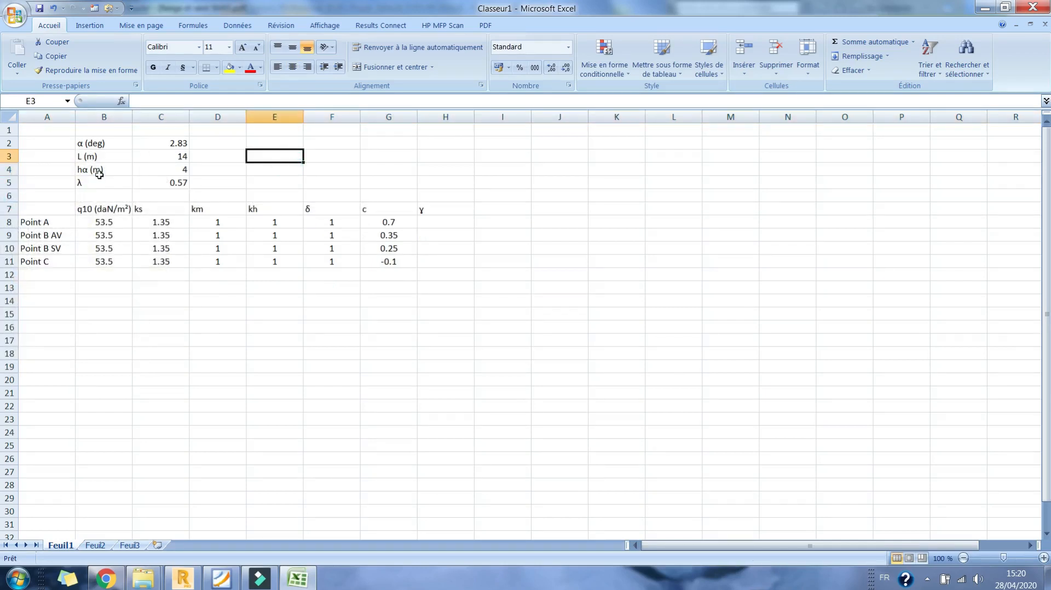
- Check the γ scale in NV65 figure 33, then enter 1 for γ in H8 to H11 of the Excel workbook
key(alt+Tab)
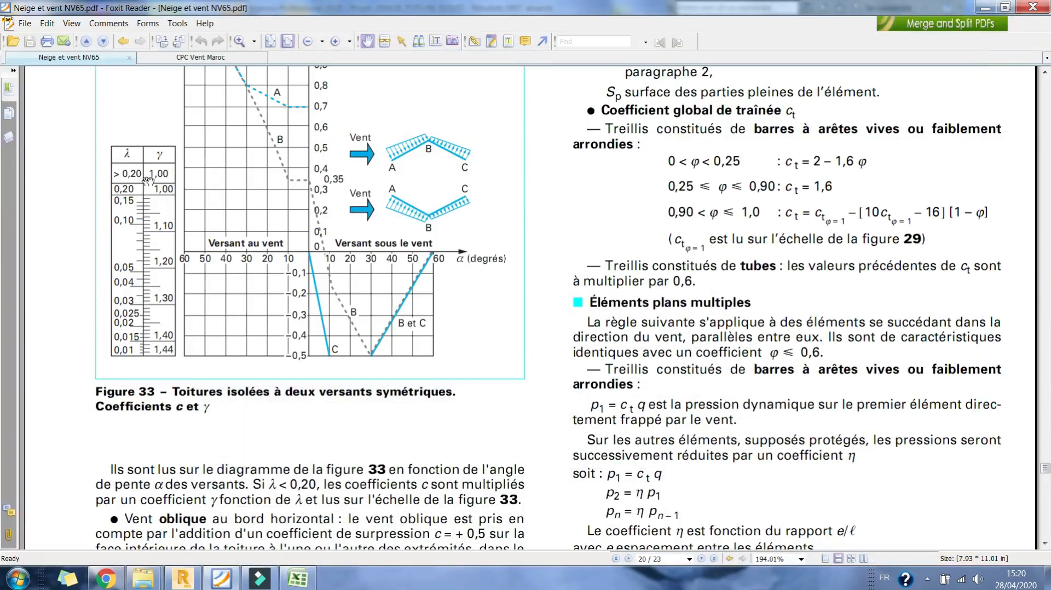
click(298, 579)
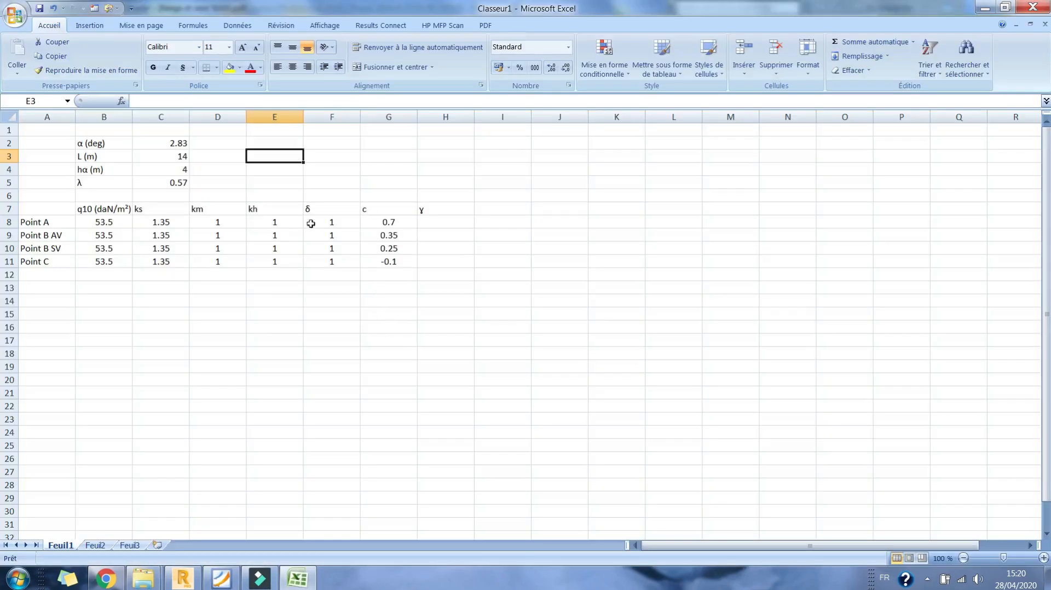
click(429, 228)
text(1)
click(436, 225)
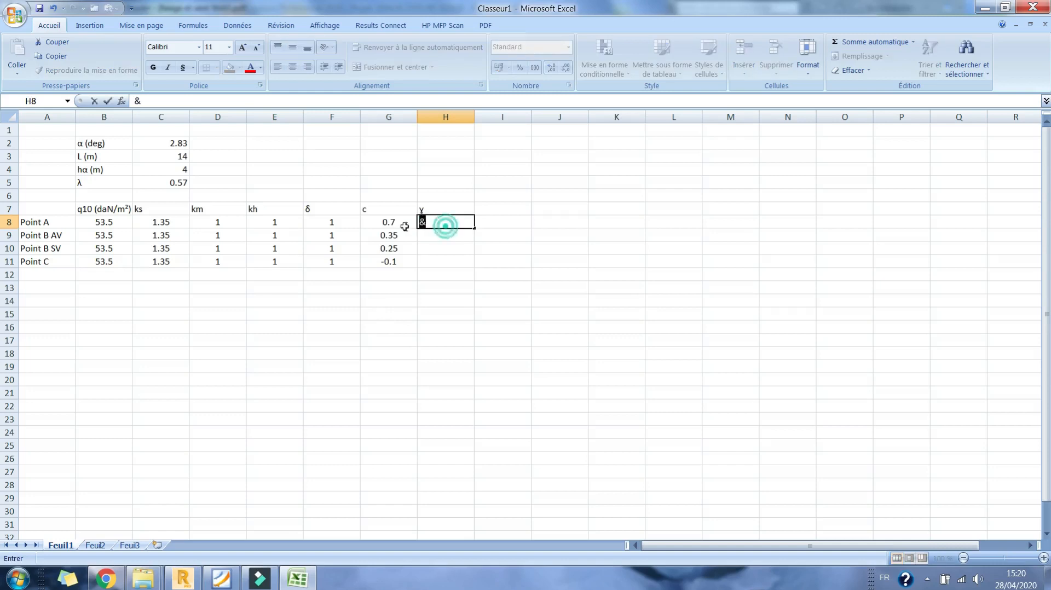
click(434, 242)
text(1)
click(435, 248)
text(1)
click(438, 262)
text(1)
click(468, 287)
- Add the column heading q (daN/m²) in I7 beside γ
click(506, 212)
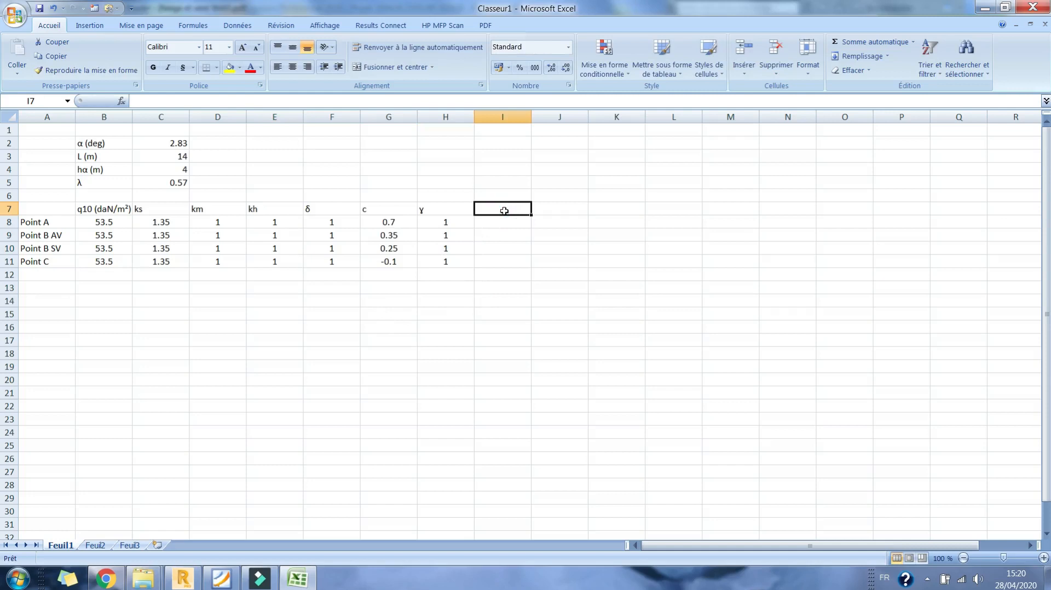
text(q (da)
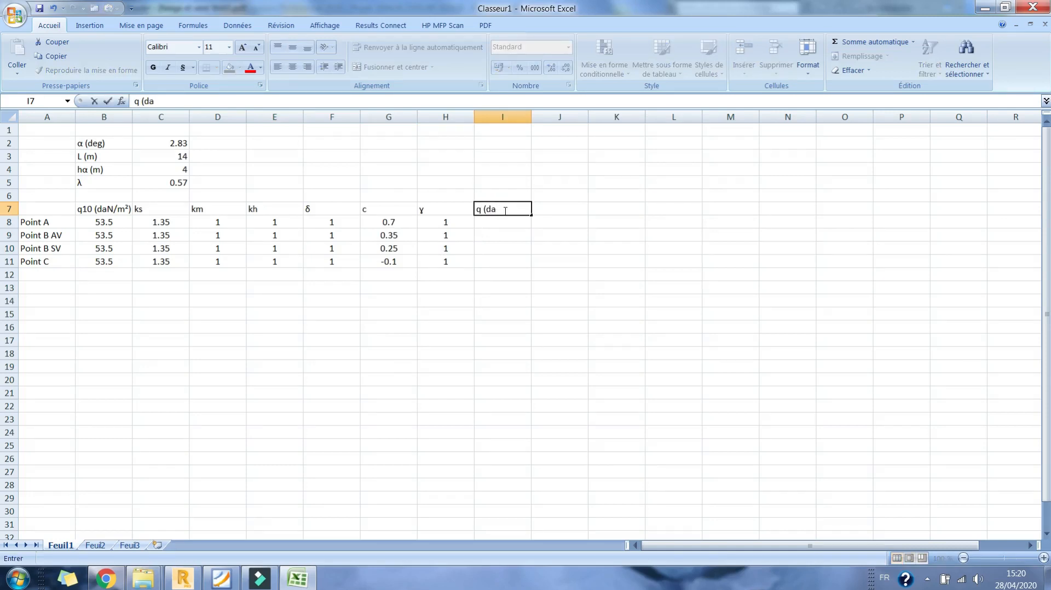
text(N/m²))
key(Return)
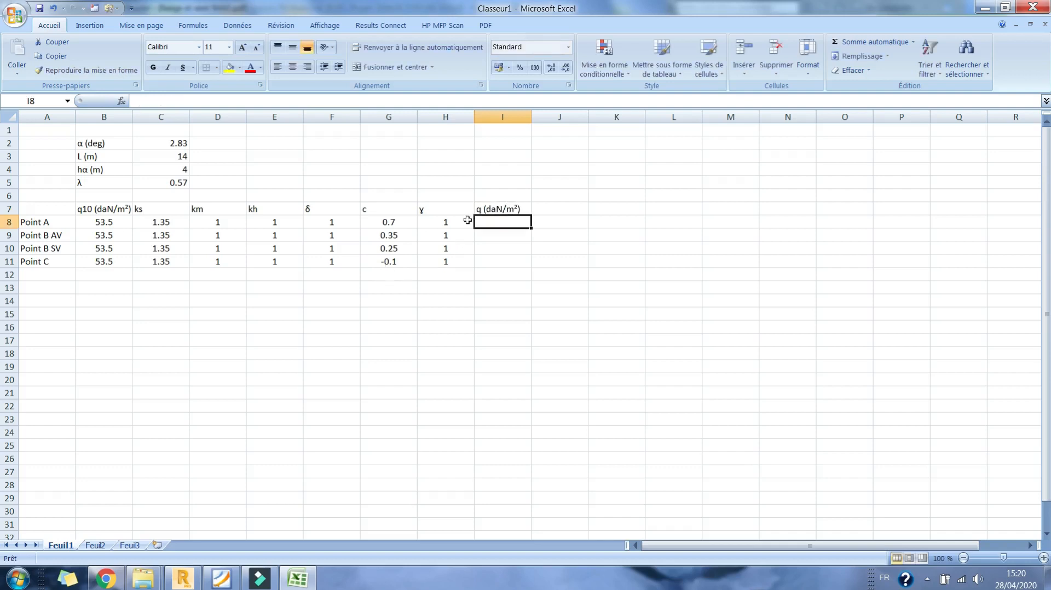
- Enter the wind pressure formula =B8*C8*D8*E8*F8*G8 in I8 for Point A
text(=)
click(103, 220)
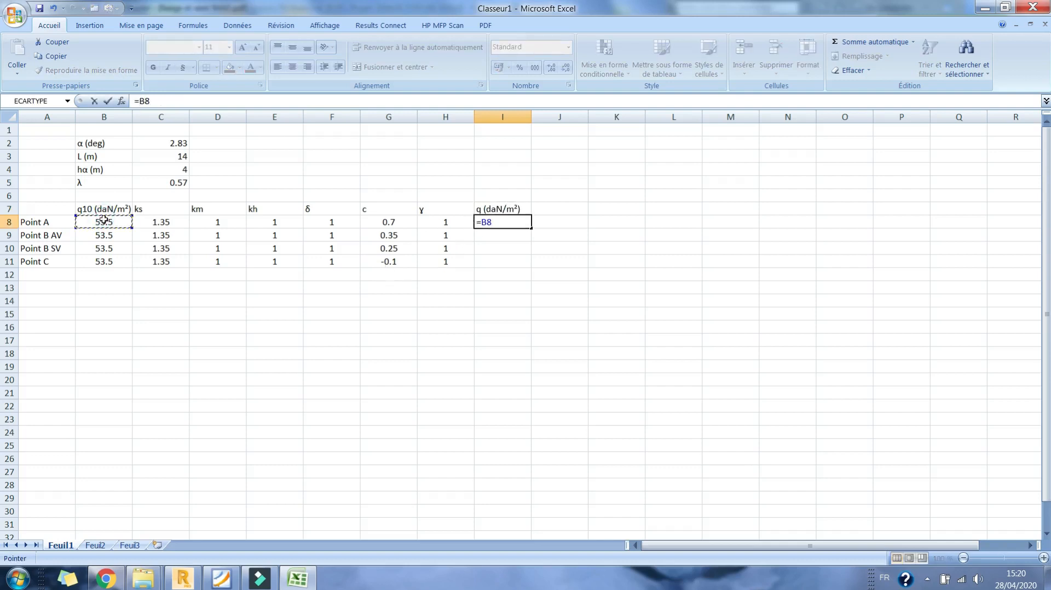
text(*)
click(149, 223)
text(*)
click(207, 224)
text(*)
click(278, 224)
text(*)
click(329, 223)
text(*)
click(383, 223)
key(Return)
- Extend the q formula in I8 with the γ factor by multiplying it by H8
click(497, 225)
click(231, 99)
text(*)
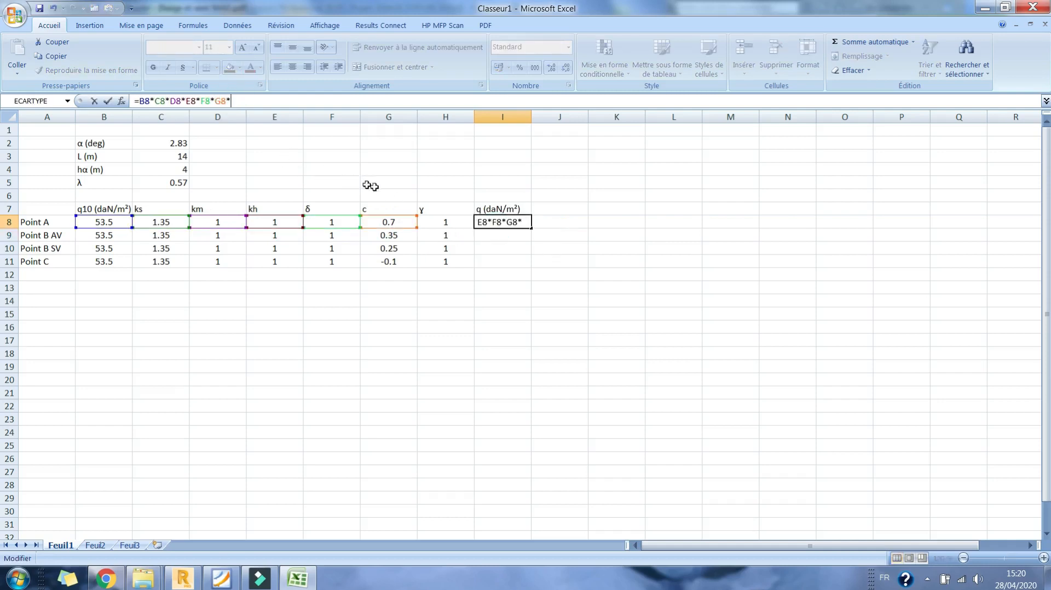
click(455, 224)
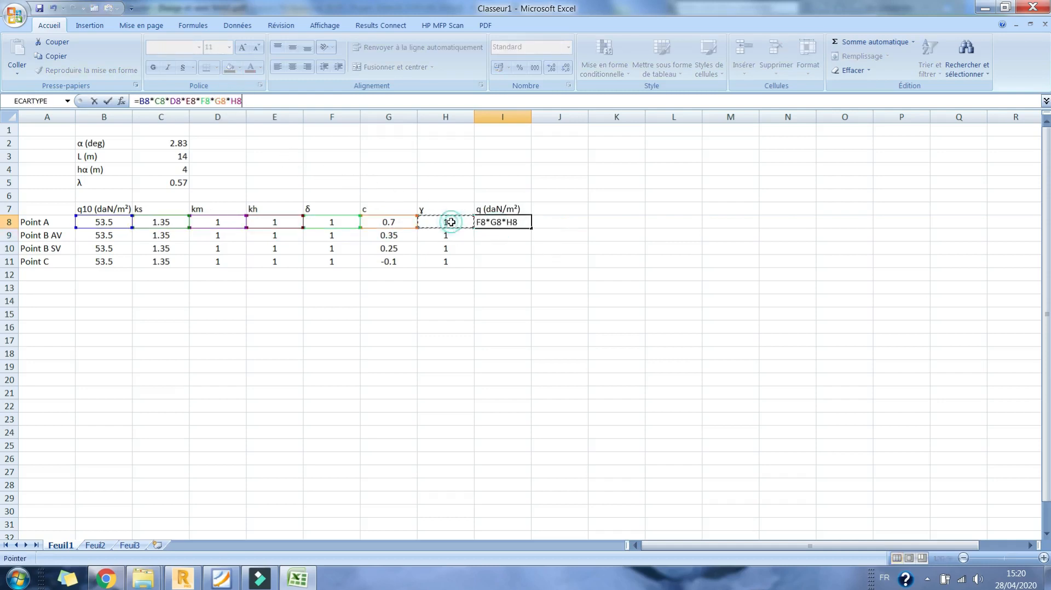
key(Return)
- Copy the q formula from I8 down to I11 and show the results with two decimals
click(493, 222)
drag(533, 229, 535, 268)
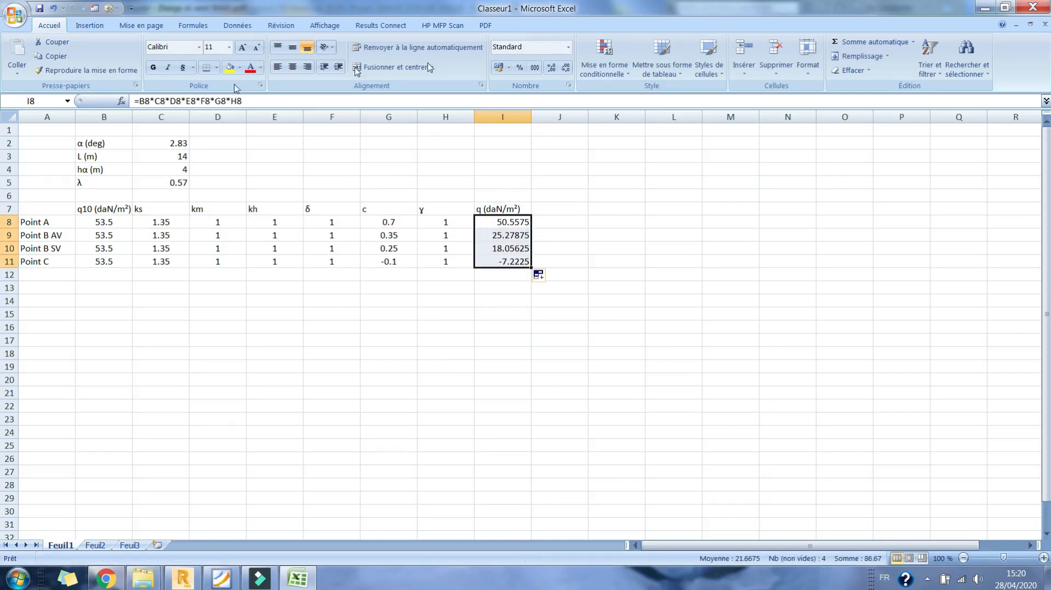
click(566, 67)
click(566, 68)
click(566, 68)
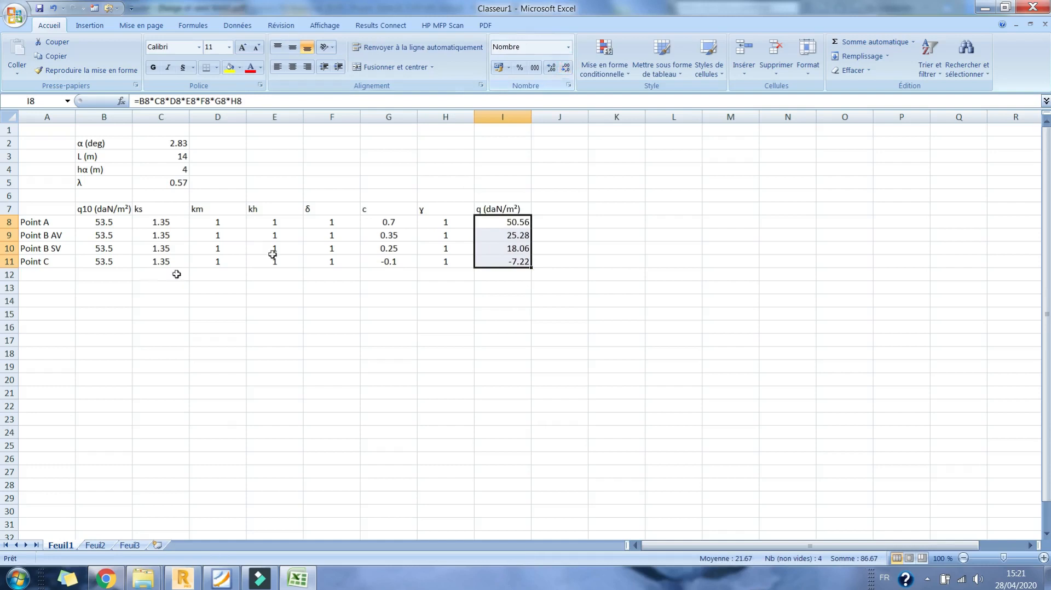
- Apply all borders to B7:I11 and A8:A11, and centre the q values in I8:I11
drag(97, 204, 510, 264)
click(217, 67)
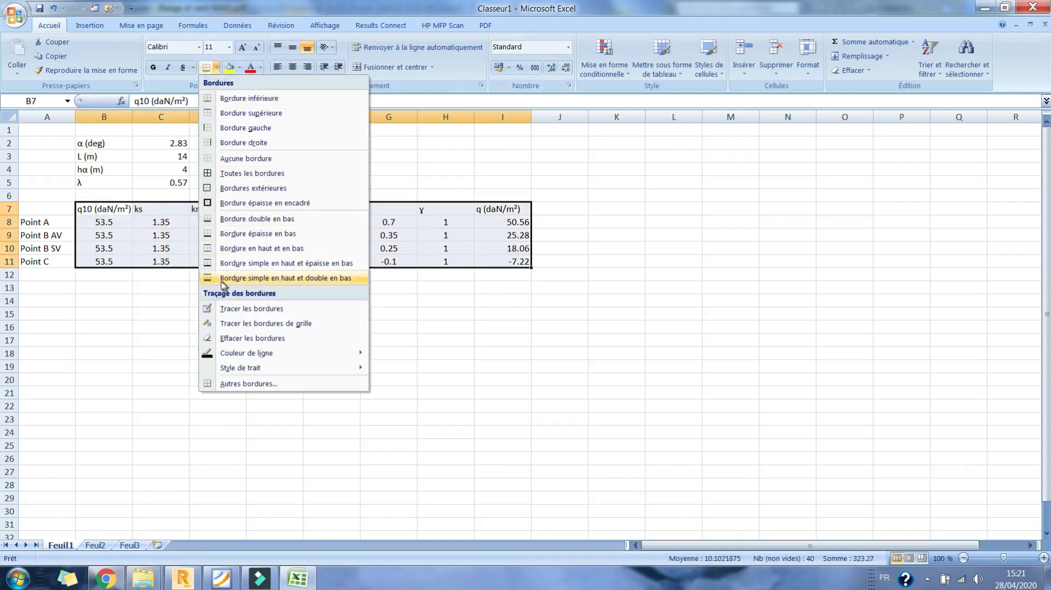
click(222, 173)
drag(58, 224, 57, 262)
click(204, 67)
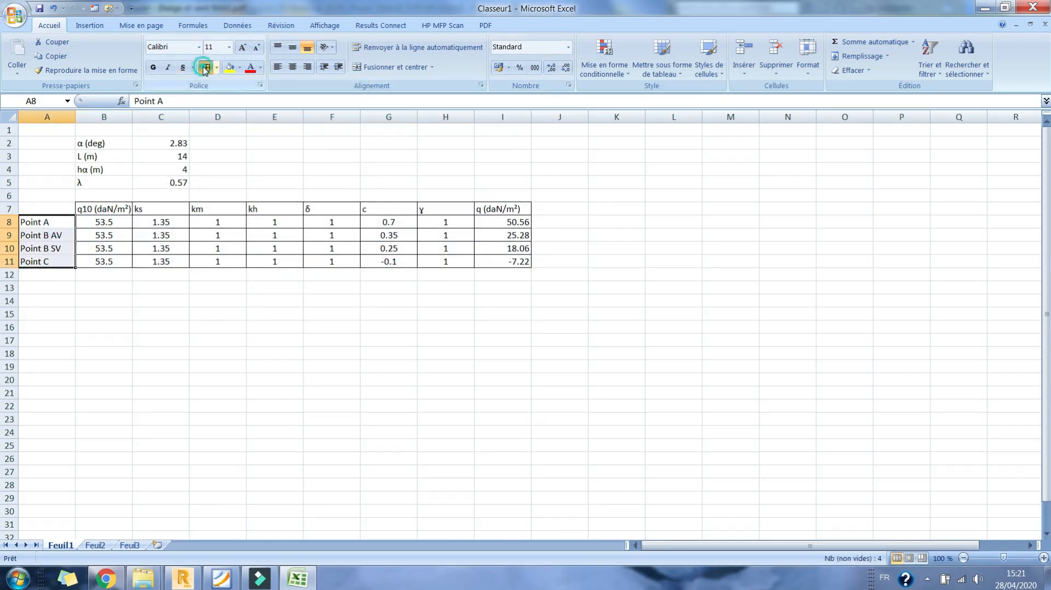
drag(525, 224, 516, 261)
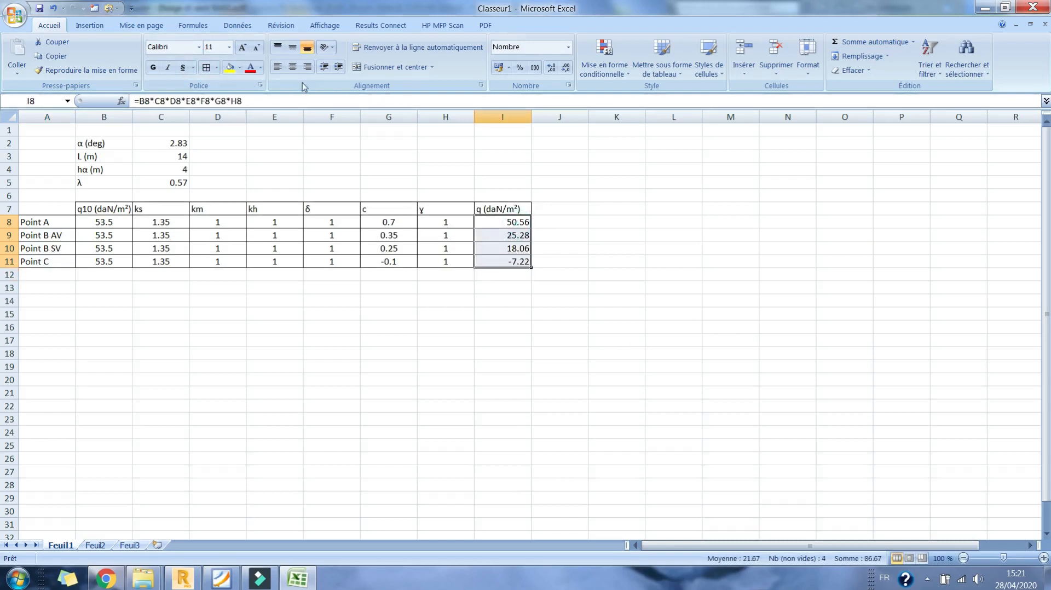
click(293, 66)
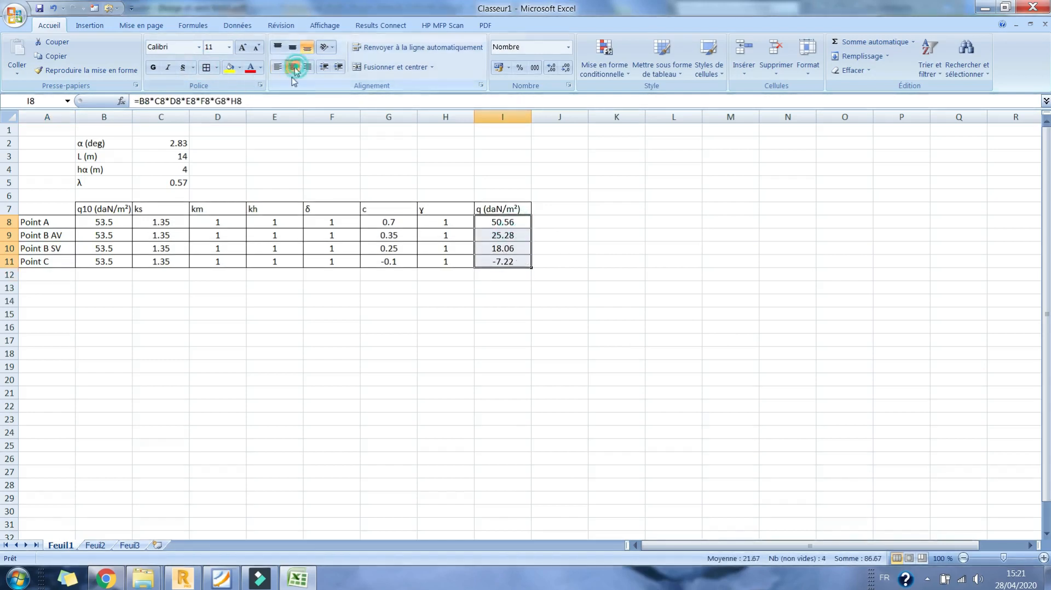
- Switch to Robot Structural Analysis, undo the 14.00 dimension line on the canopy and close the dimension settings
click(183, 579)
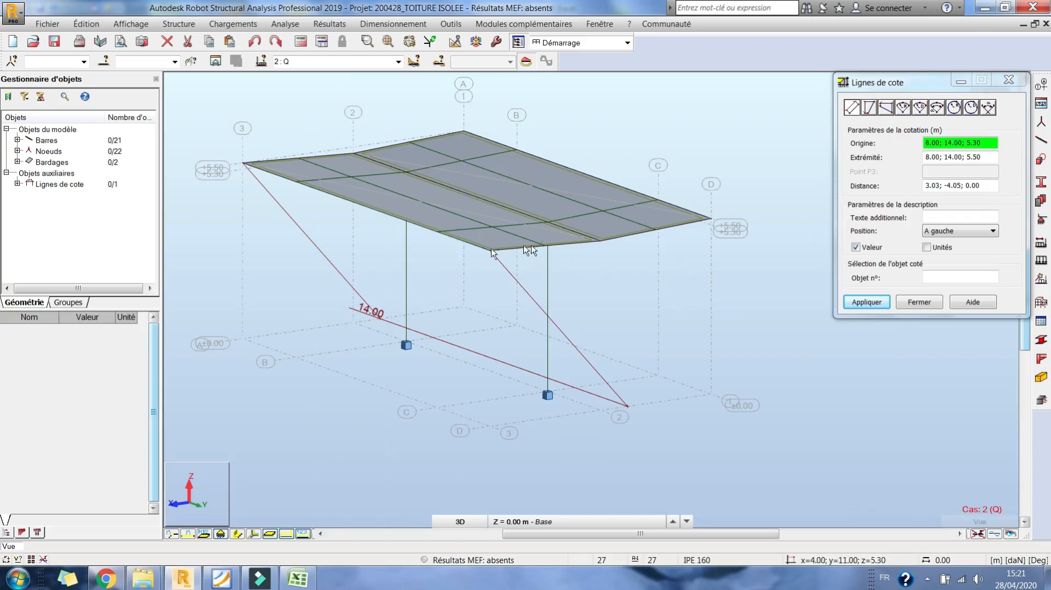
click(258, 43)
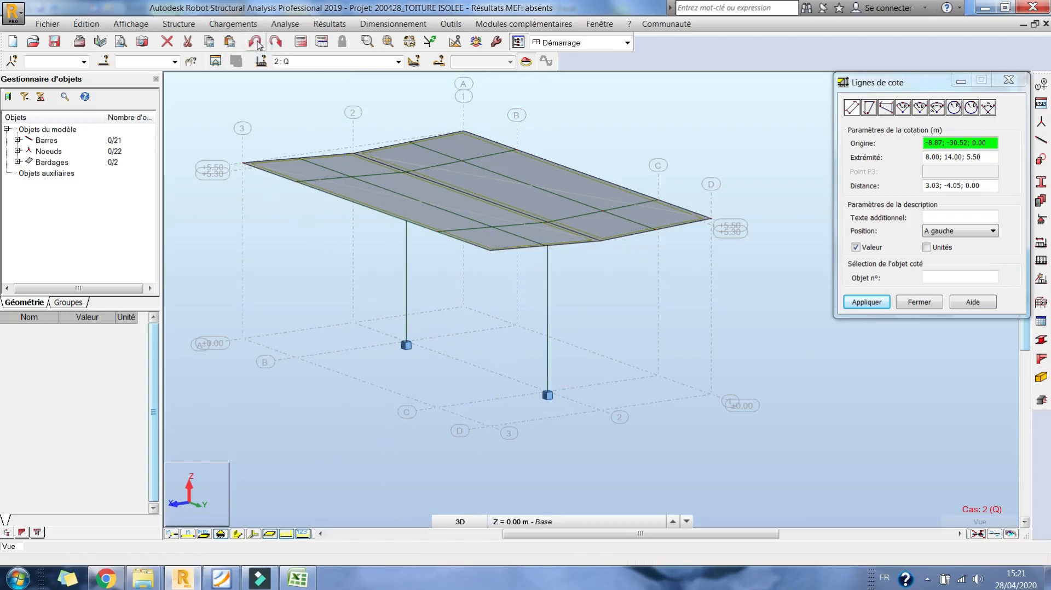
click(920, 302)
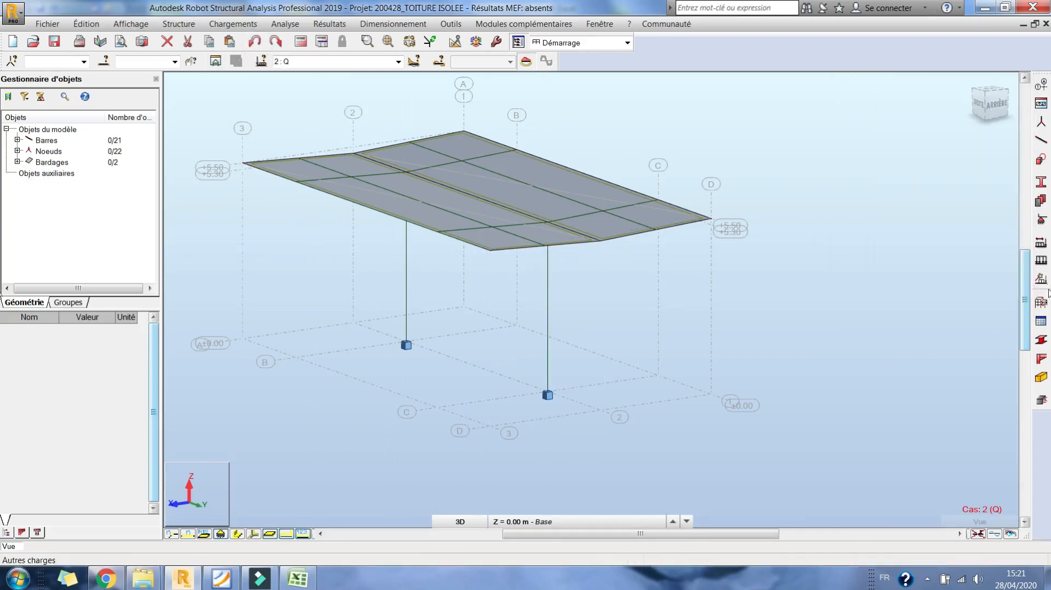
click(1041, 261)
click(1007, 81)
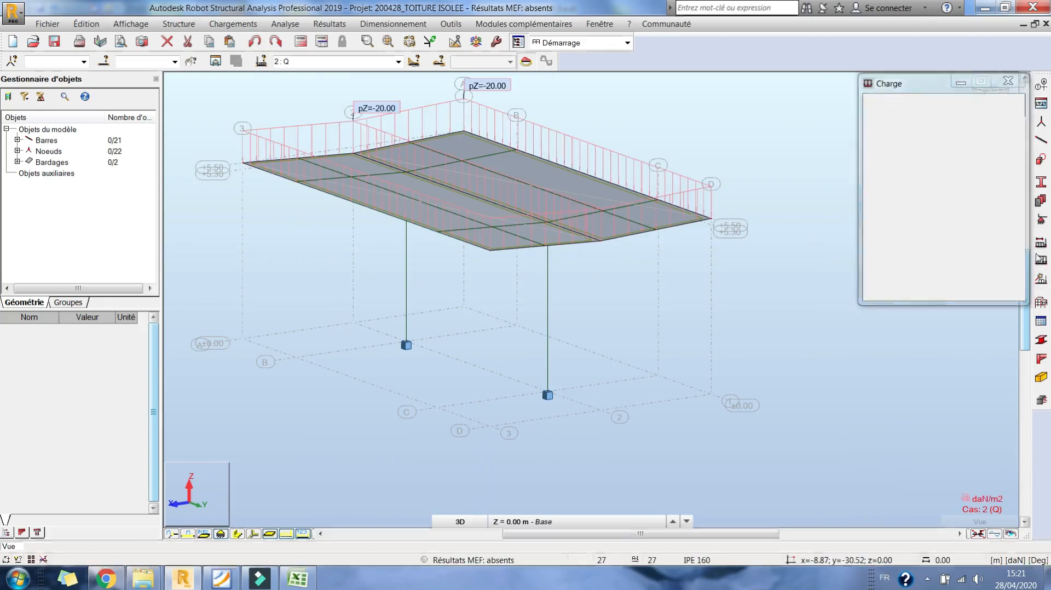
- Add load case 3 of nature vent, named Vx+
click(1042, 245)
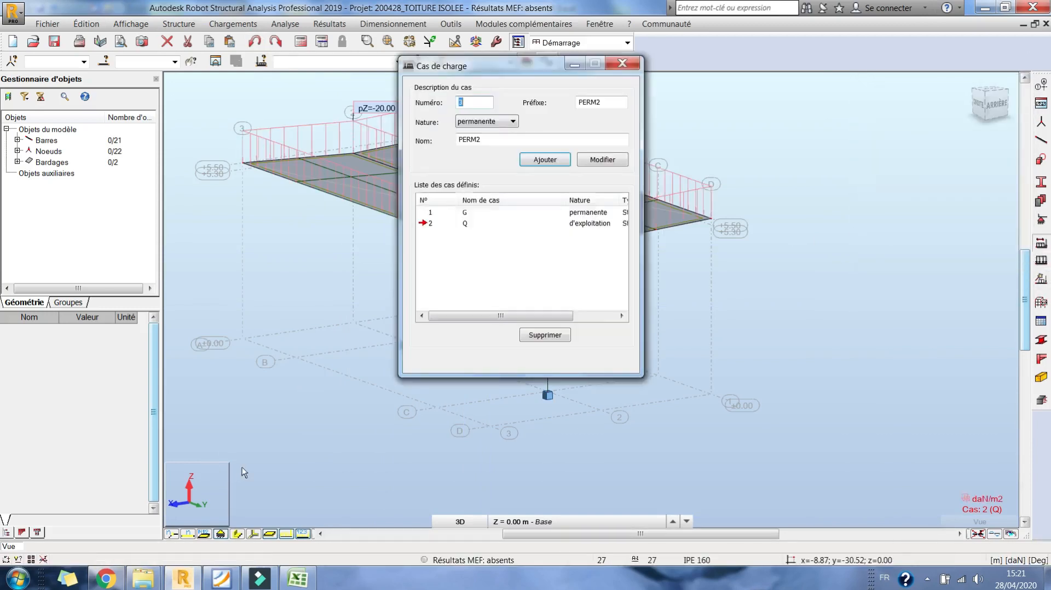
right_click(688, 284)
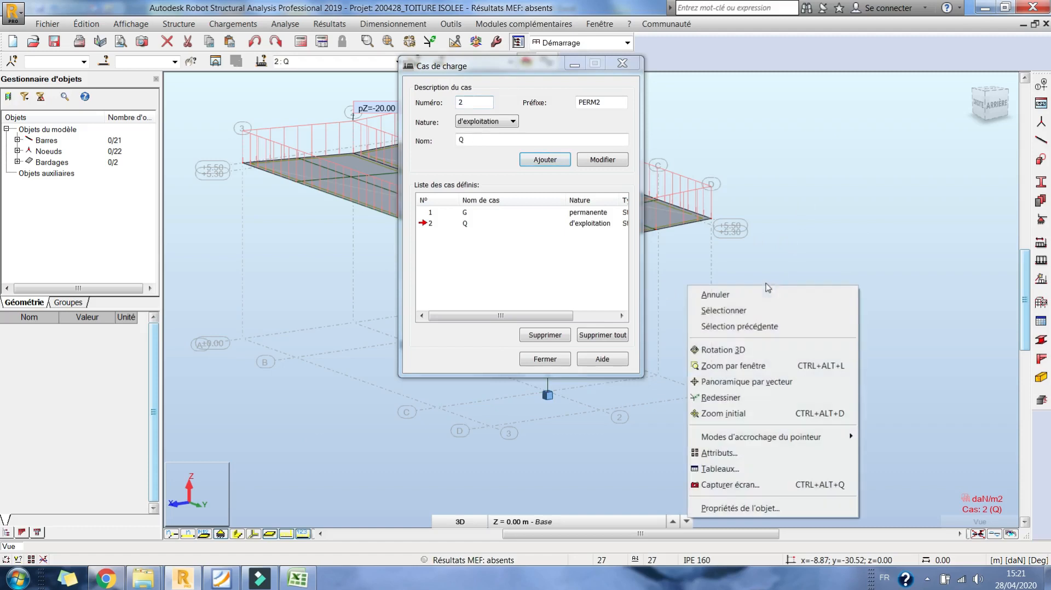
click(723, 347)
drag(677, 360, 335, 359)
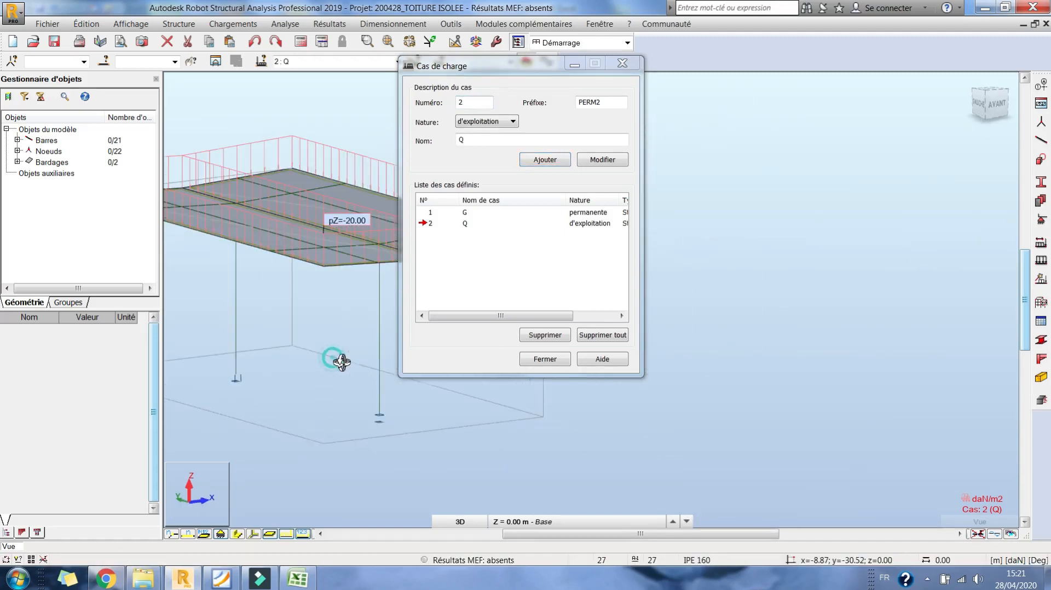
click(489, 121)
click(475, 146)
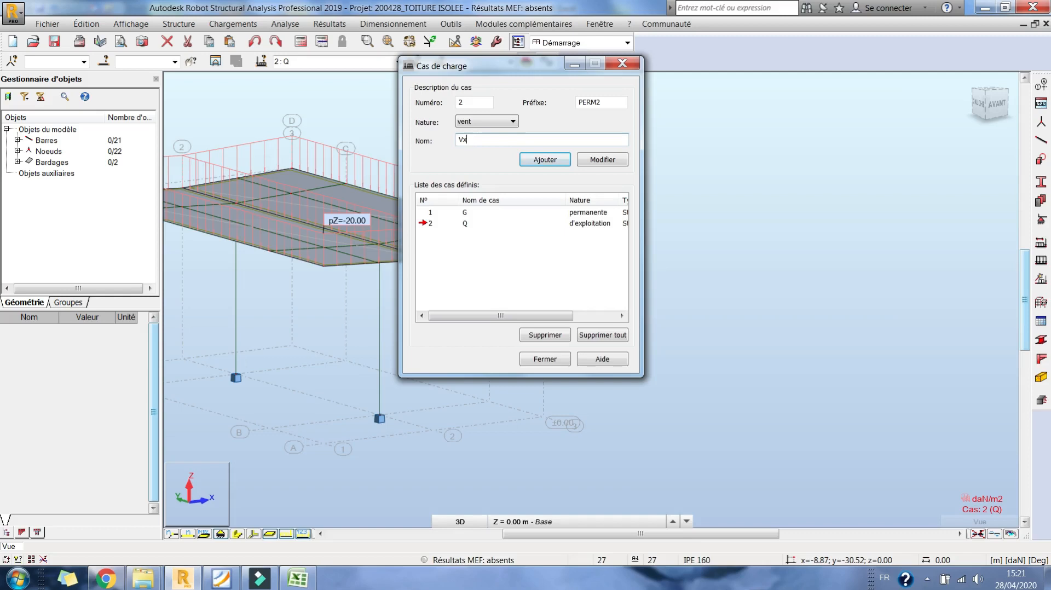
text(Vx+)
click(555, 163)
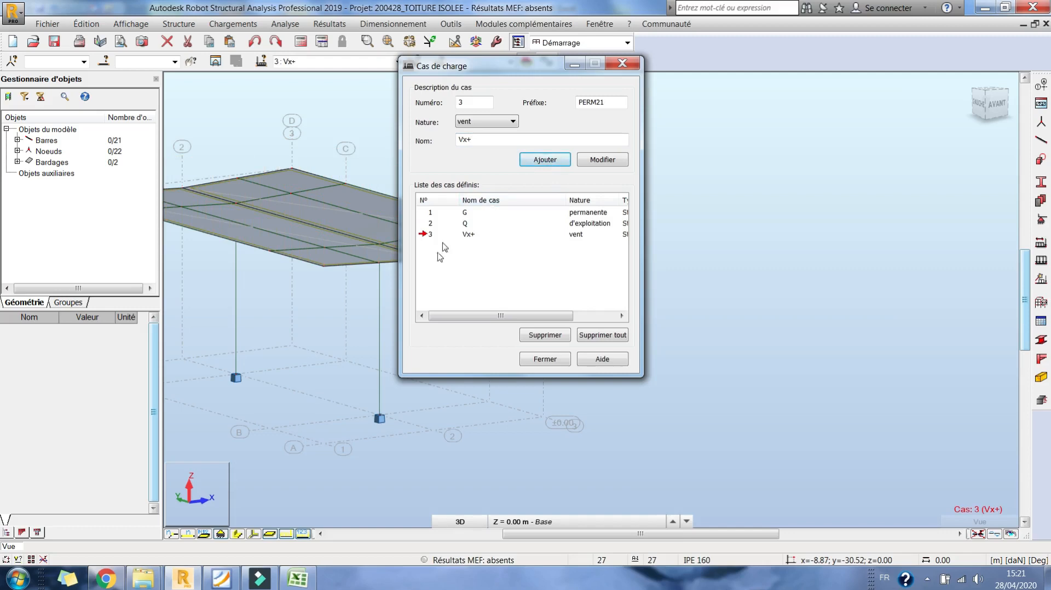
- Add load case 4 of nature vent with the name Vy+, and make Vx+ the current case
click(482, 120)
click(484, 121)
click(464, 139)
click(541, 162)
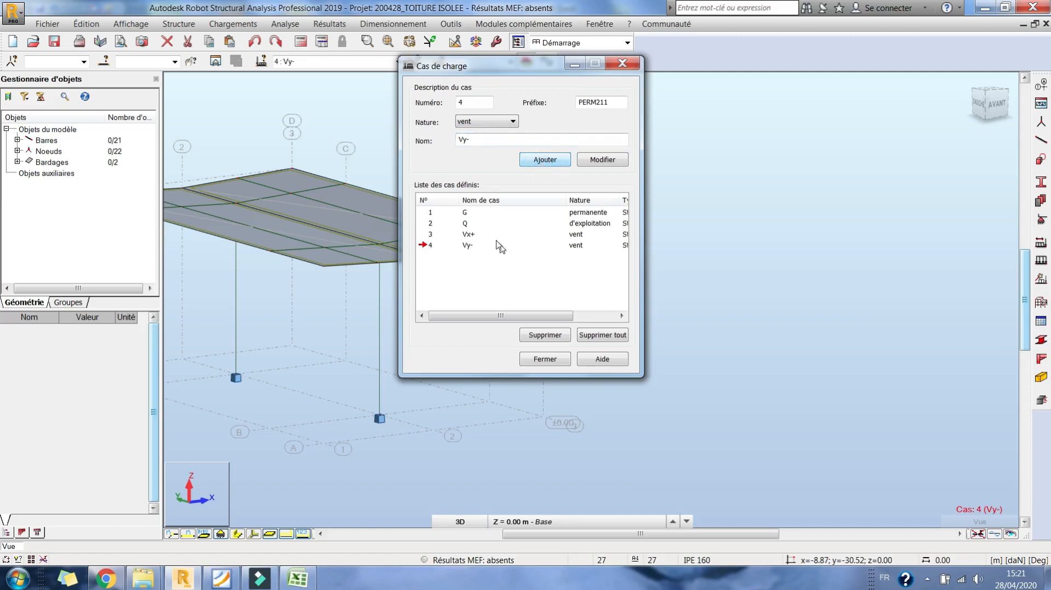
drag(467, 140, 497, 142)
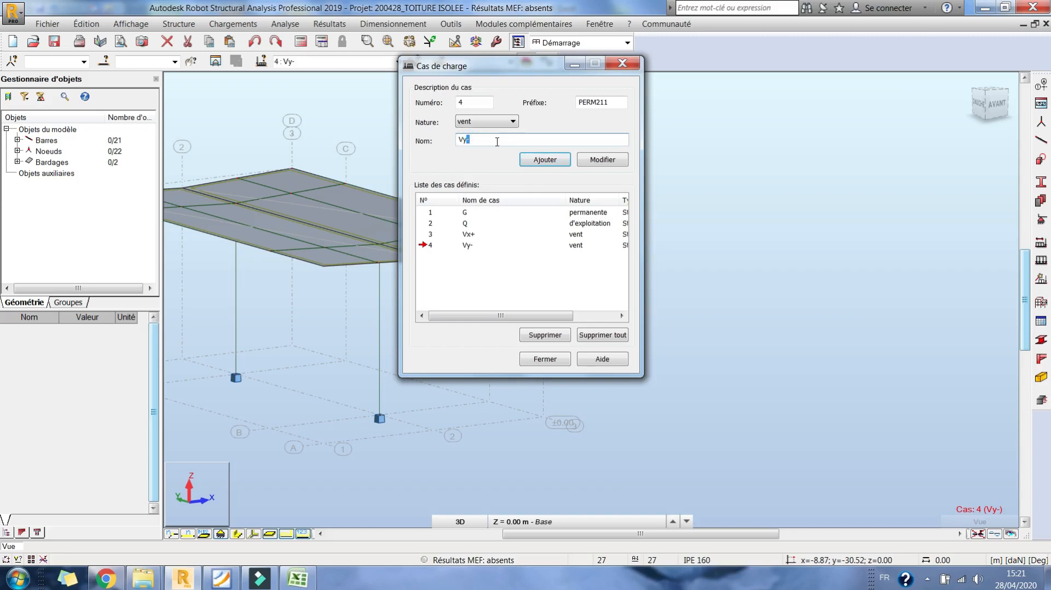
text(+)
click(615, 160)
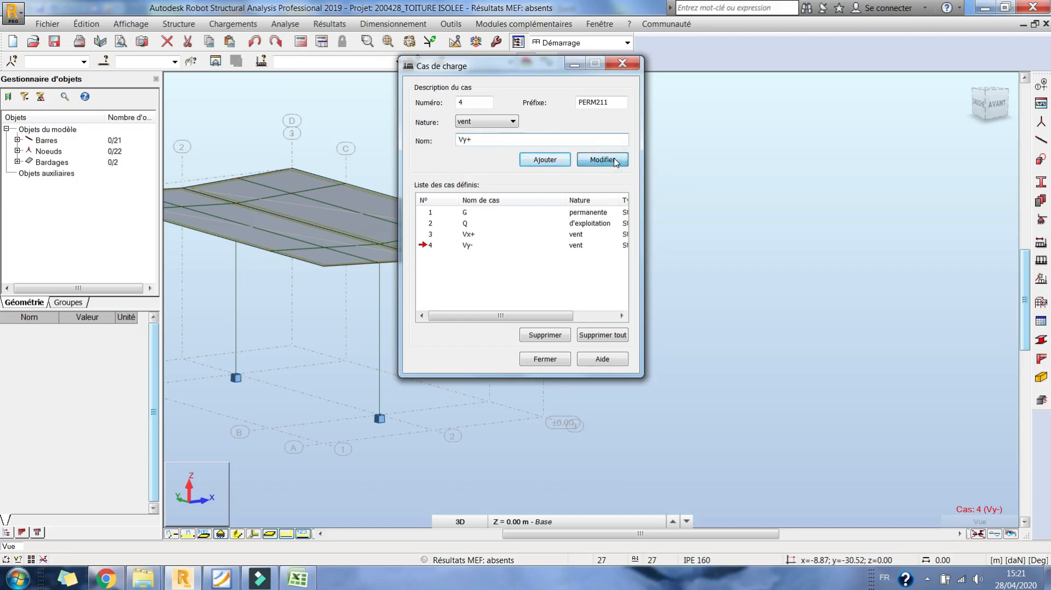
click(469, 235)
click(538, 358)
- View the canopy from the front and check the q values for Point A and Point B AV in the Excel workbook
middle_drag(572, 239, 766, 252)
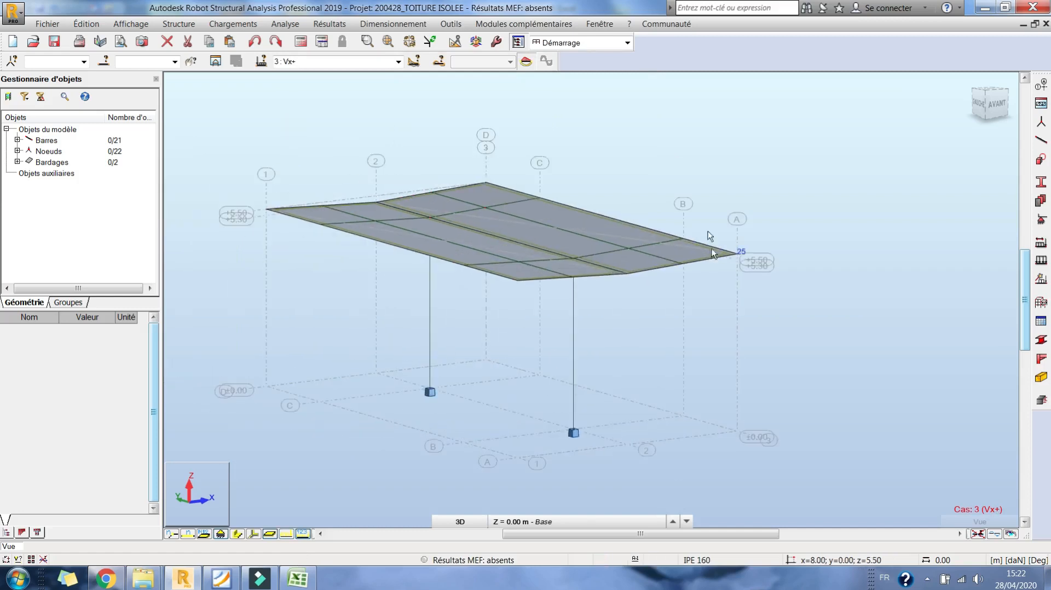
middle_drag(610, 222, 587, 221)
right_click(709, 114)
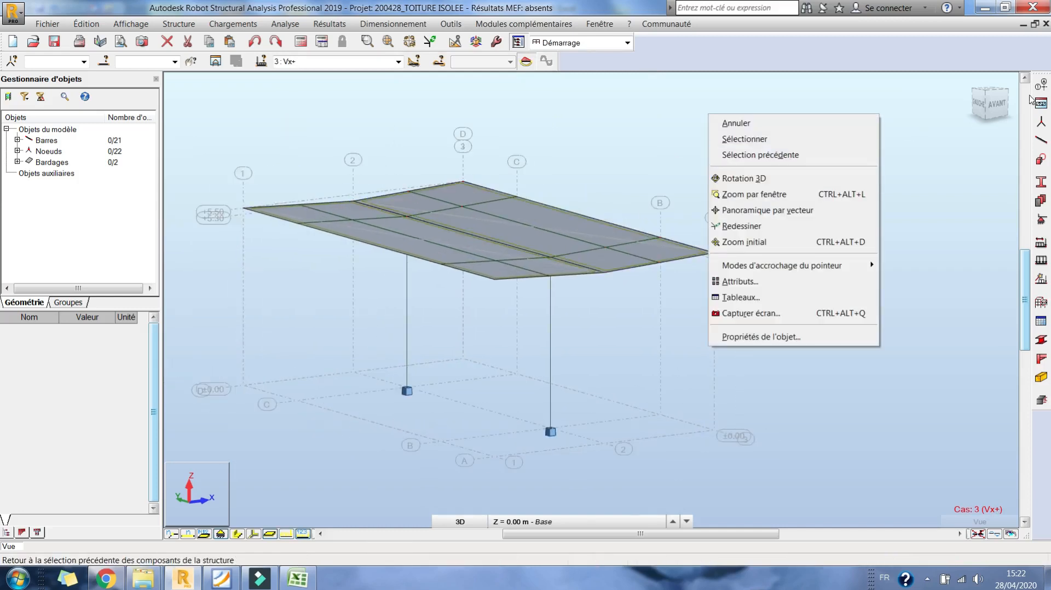
click(996, 102)
click(995, 104)
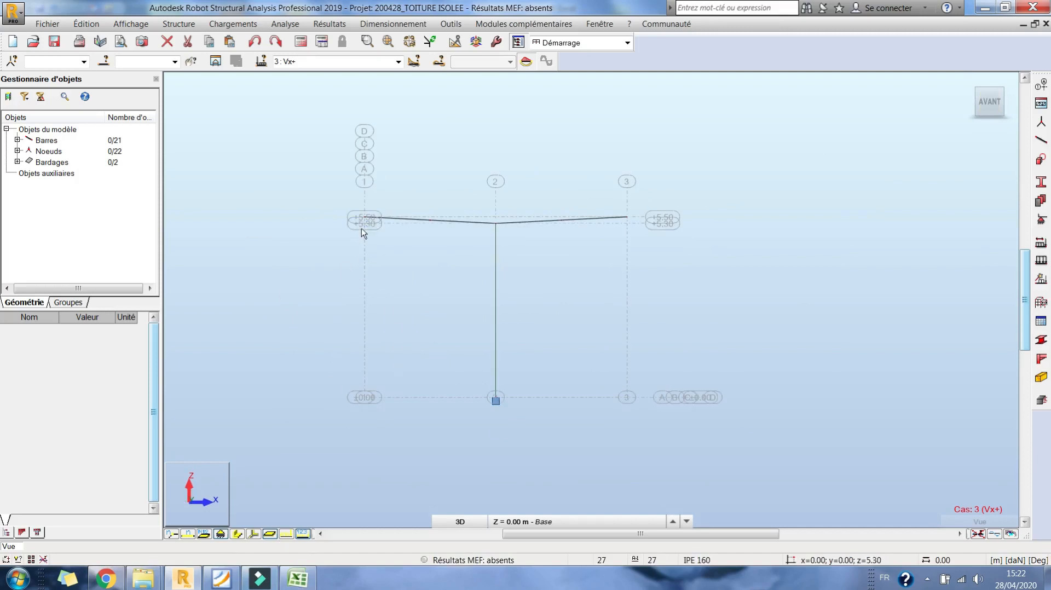
click(302, 584)
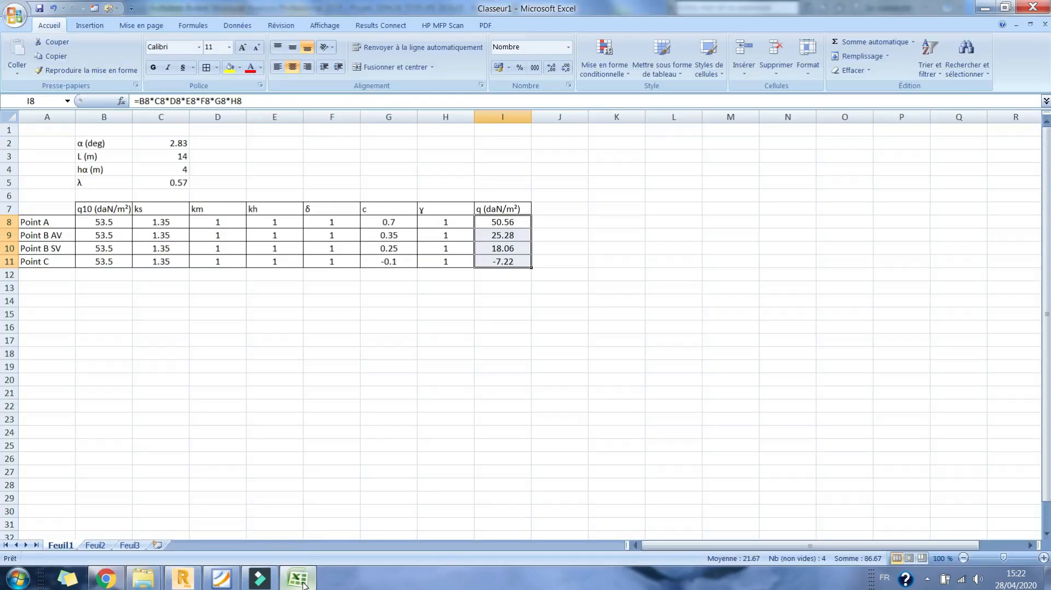
click(509, 209)
click(507, 222)
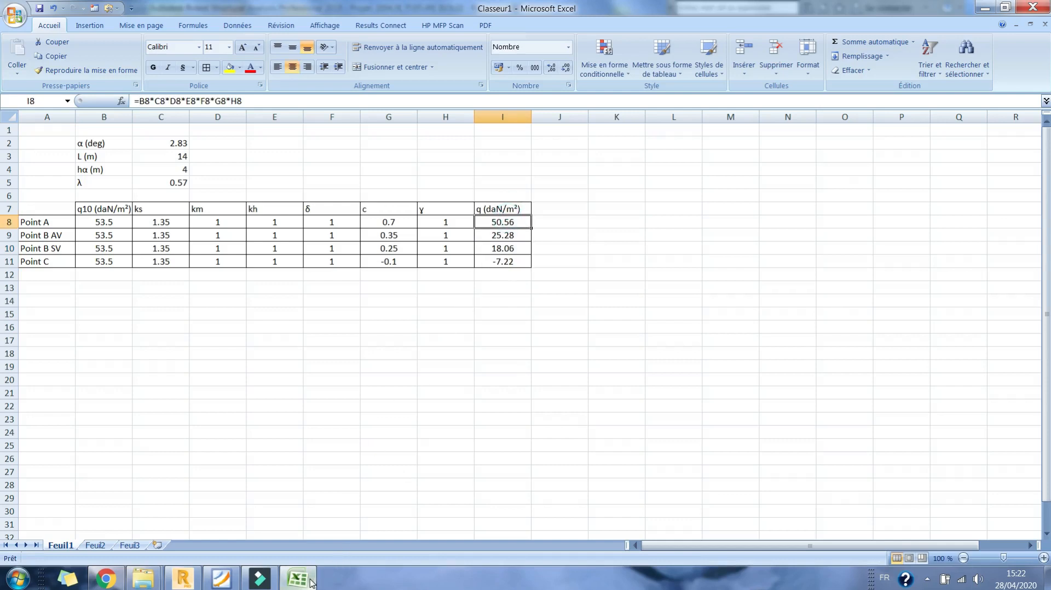
click(500, 235)
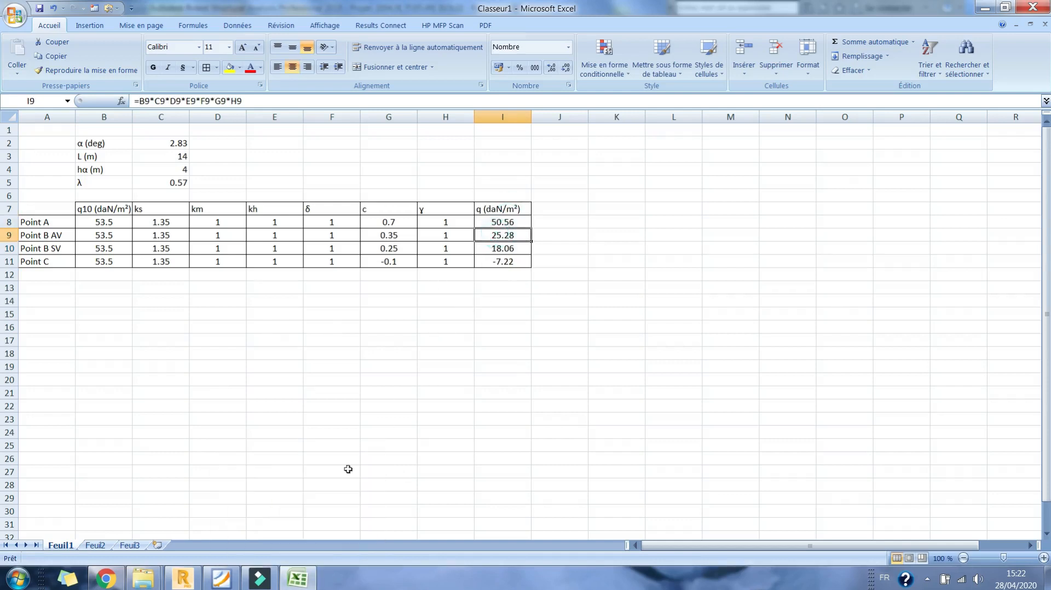
- Back in Robot, start a three-point surface load for Vx+ with A at 0; 14; 5.50, B at 0; 0; 5.50 and C at 4; 0; 5.30
click(310, 586)
right_click(388, 131)
click(448, 194)
drag(448, 208, 793, 223)
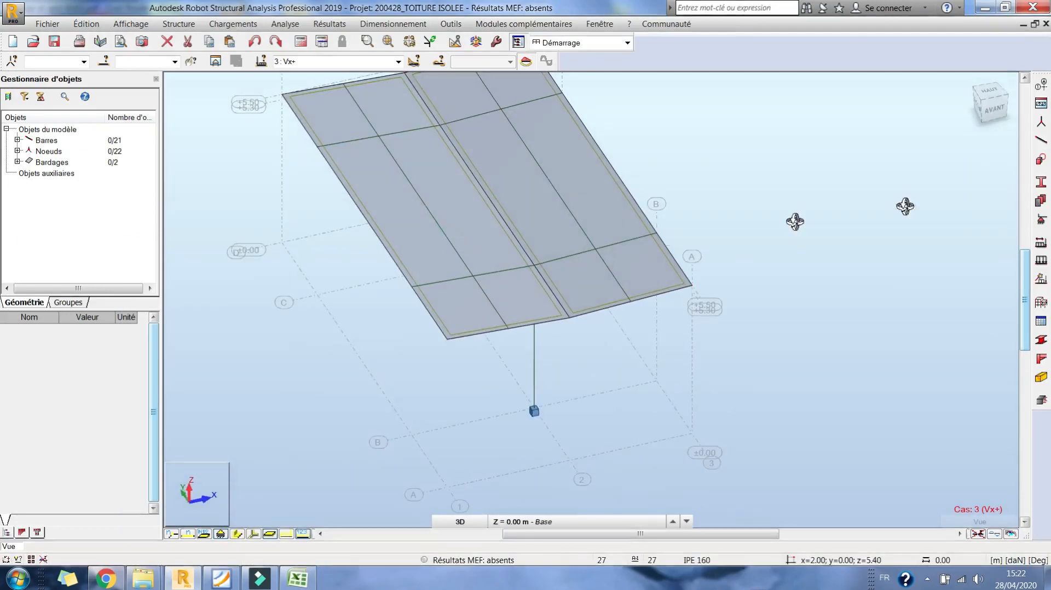
click(1041, 263)
click(935, 134)
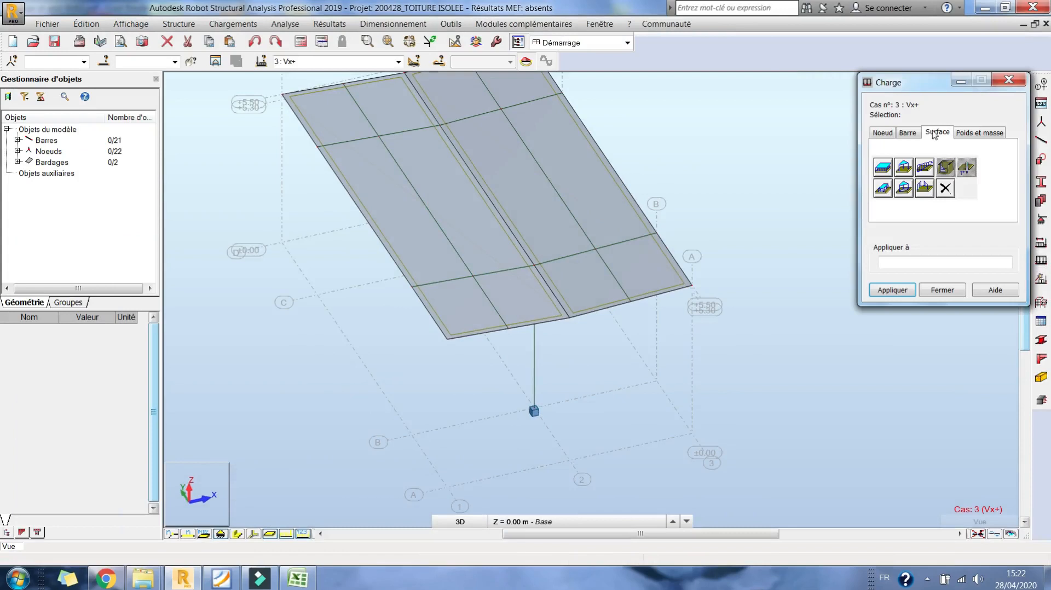
click(904, 167)
middle_drag(646, 216, 609, 271)
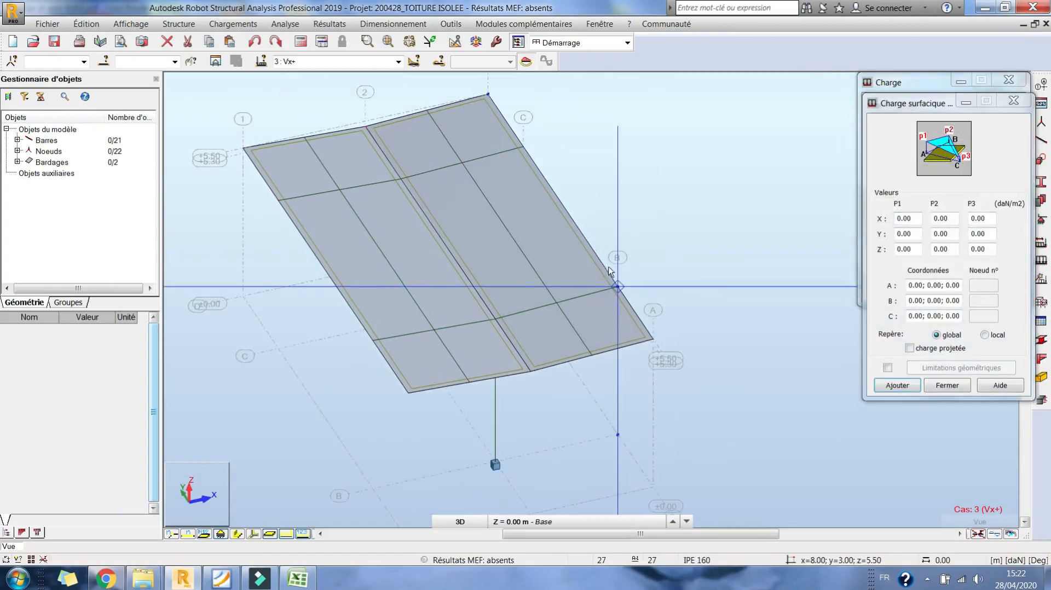
click(914, 287)
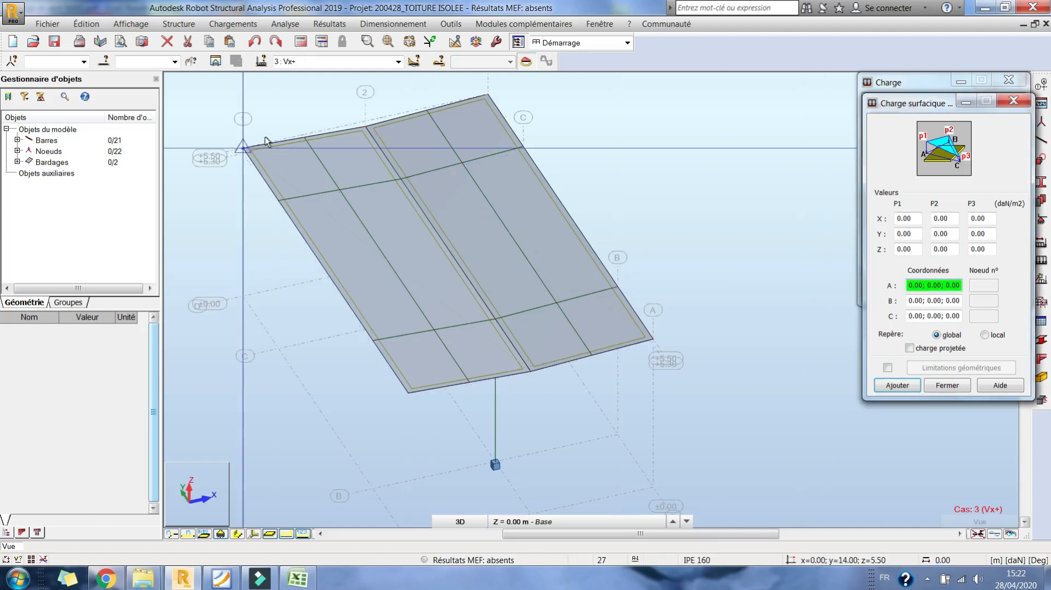
click(245, 148)
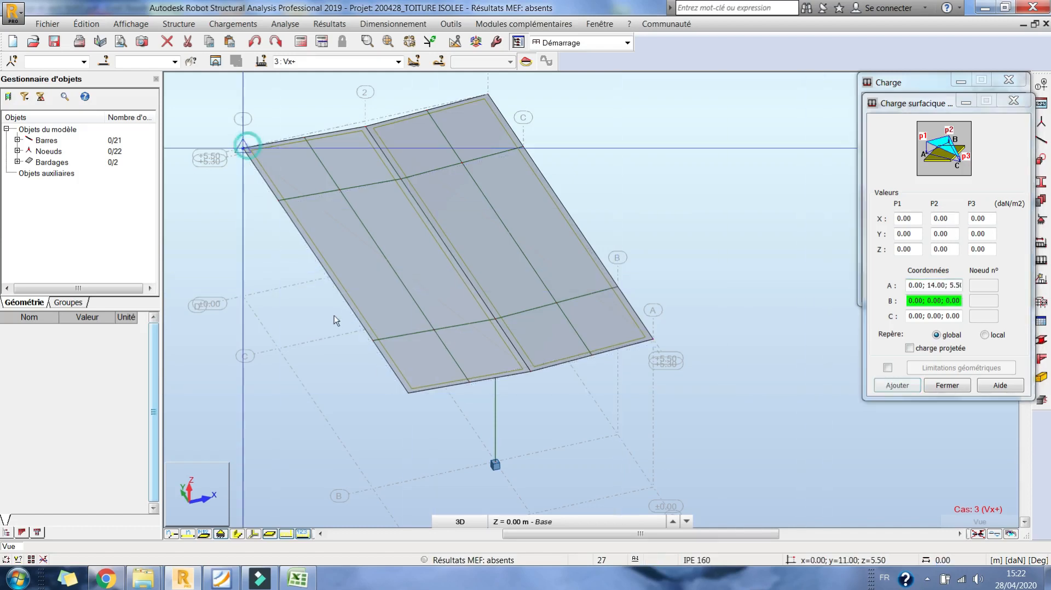
click(405, 393)
click(532, 377)
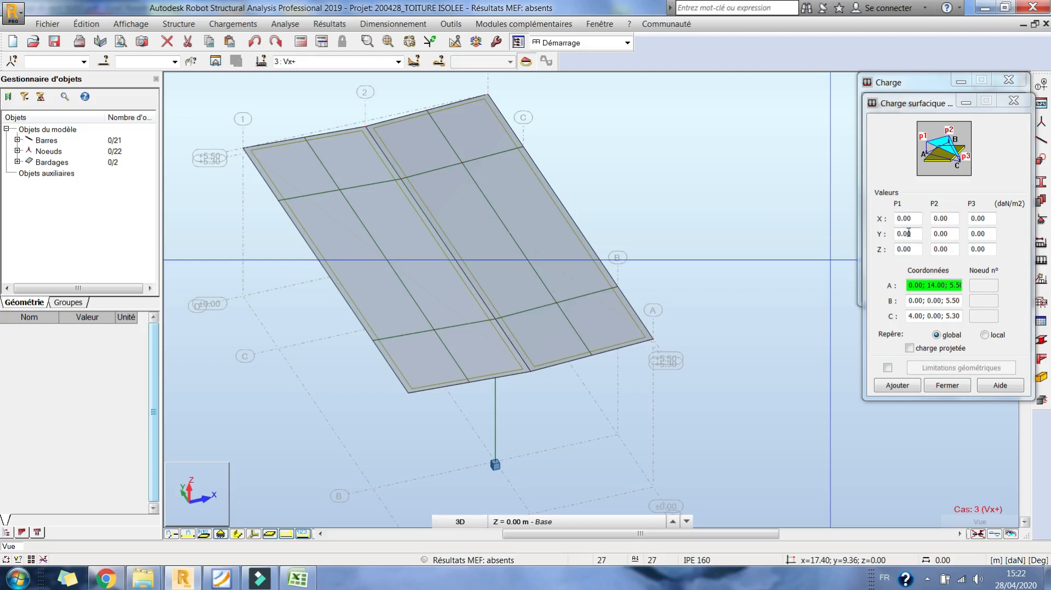
- Set the three-point surface load to local axes and select both roof claddings to check their local directions
click(988, 336)
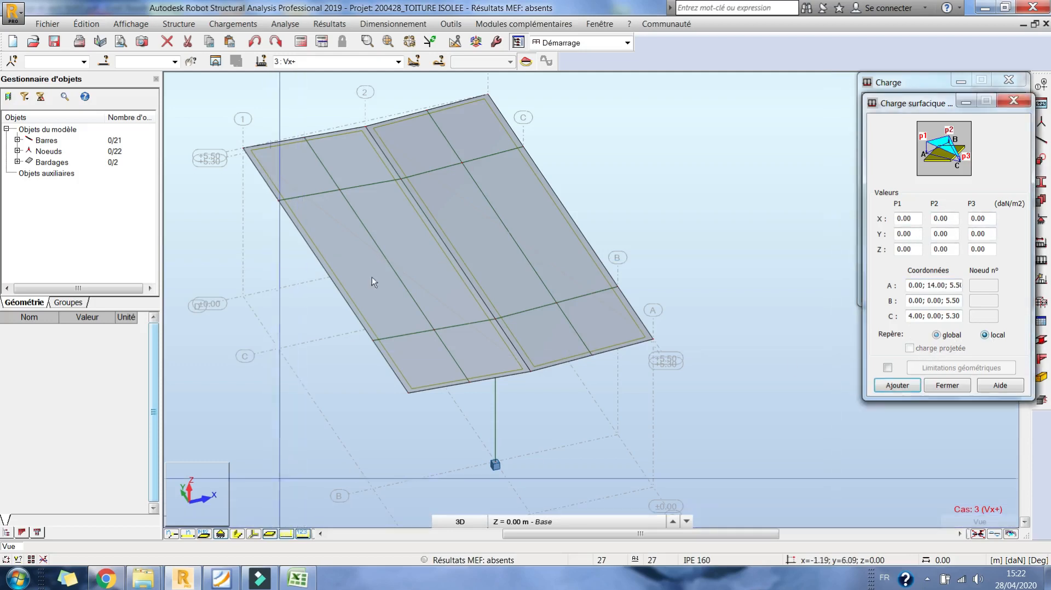
right_click(296, 260)
click(351, 284)
click(363, 264)
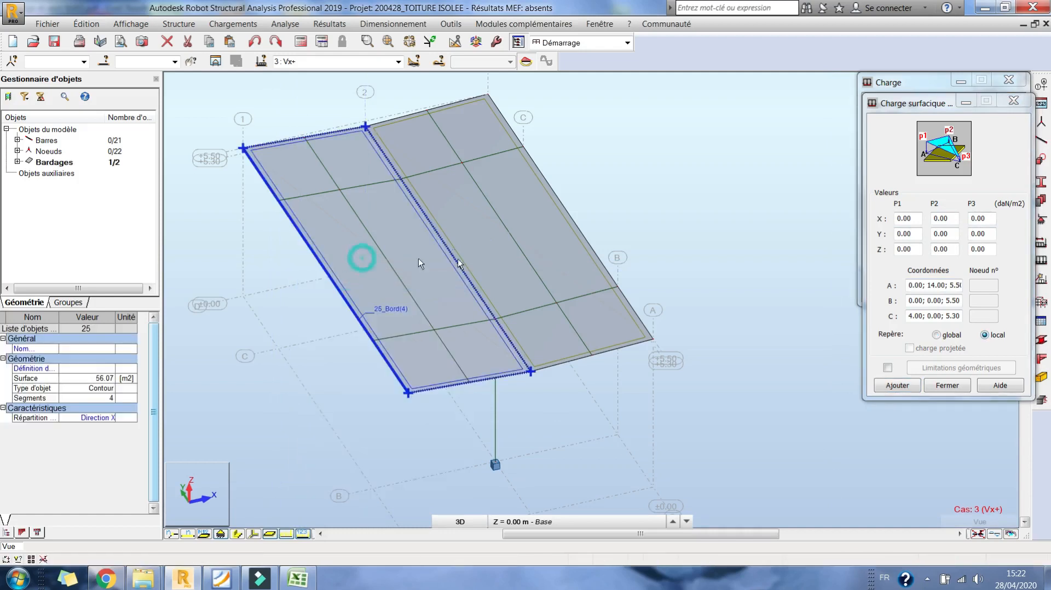
click(516, 261)
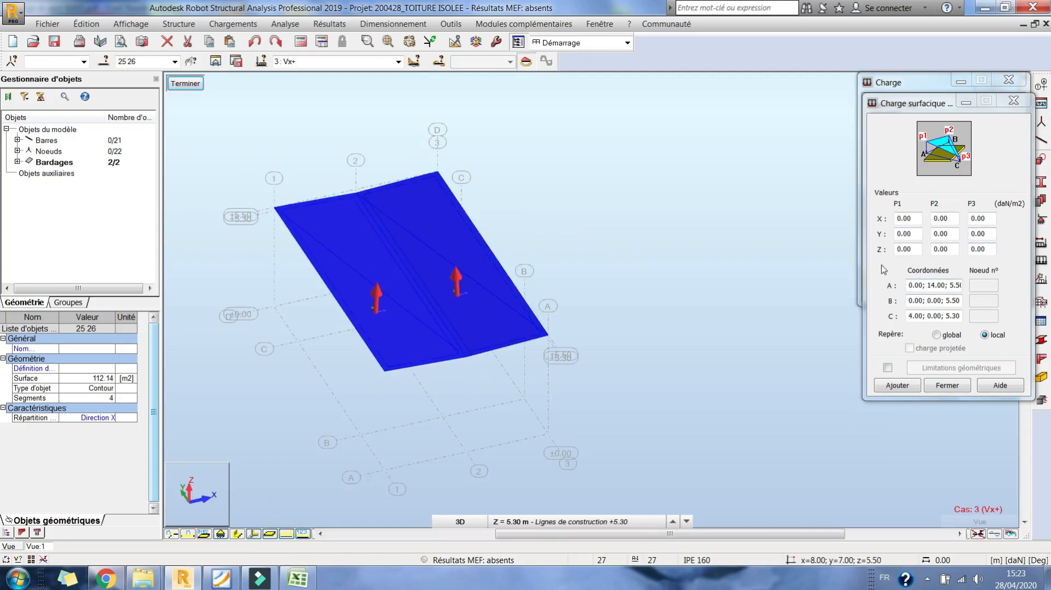
- Examine the q values in the Excel workbook and the pressure diagrams of Figure 33 in the NV65 PDF in Foxit Reader
click(298, 579)
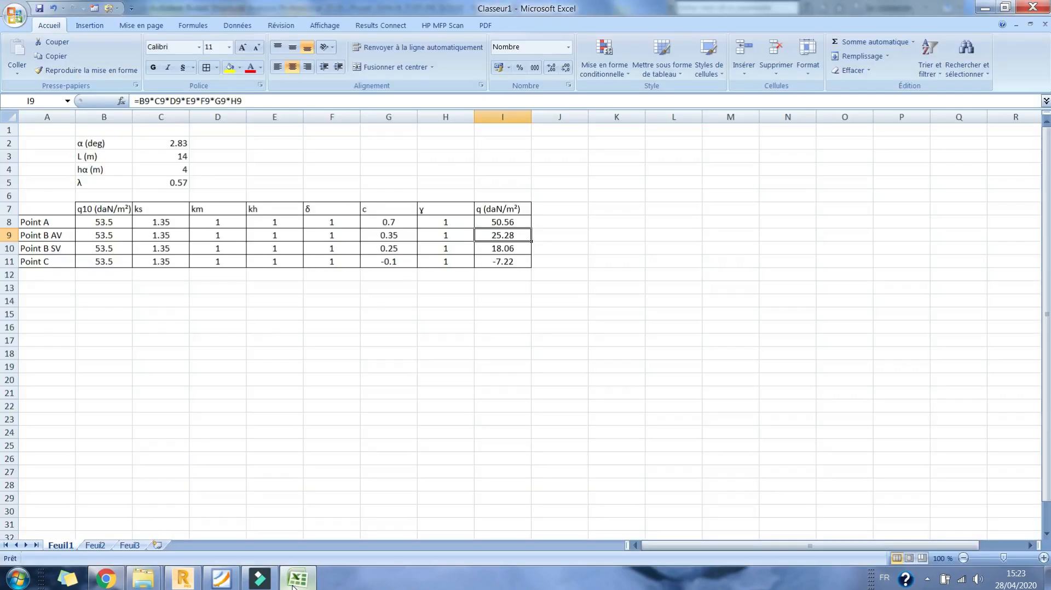
click(221, 581)
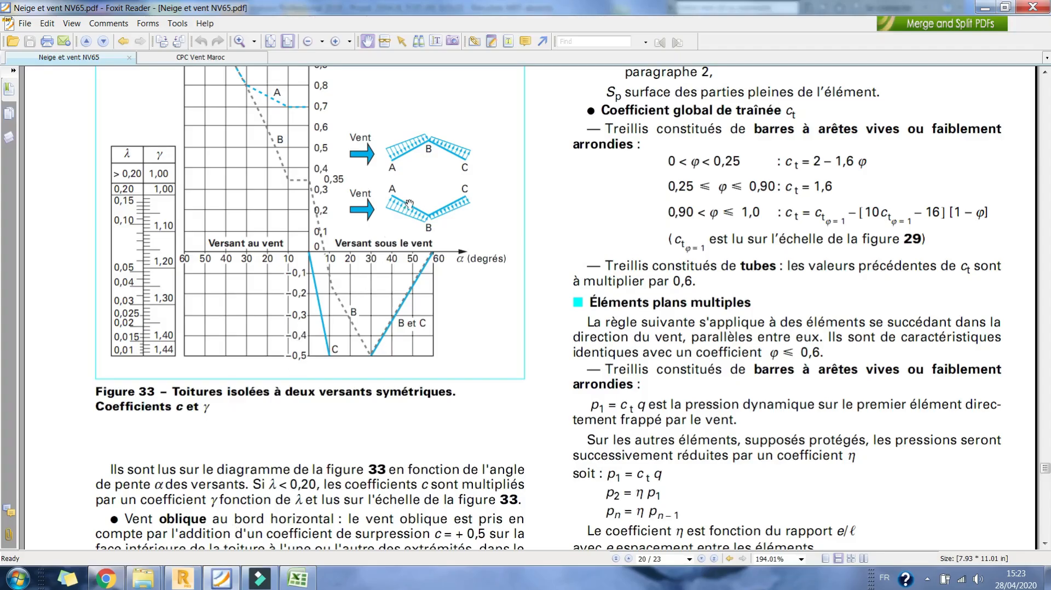
click(297, 579)
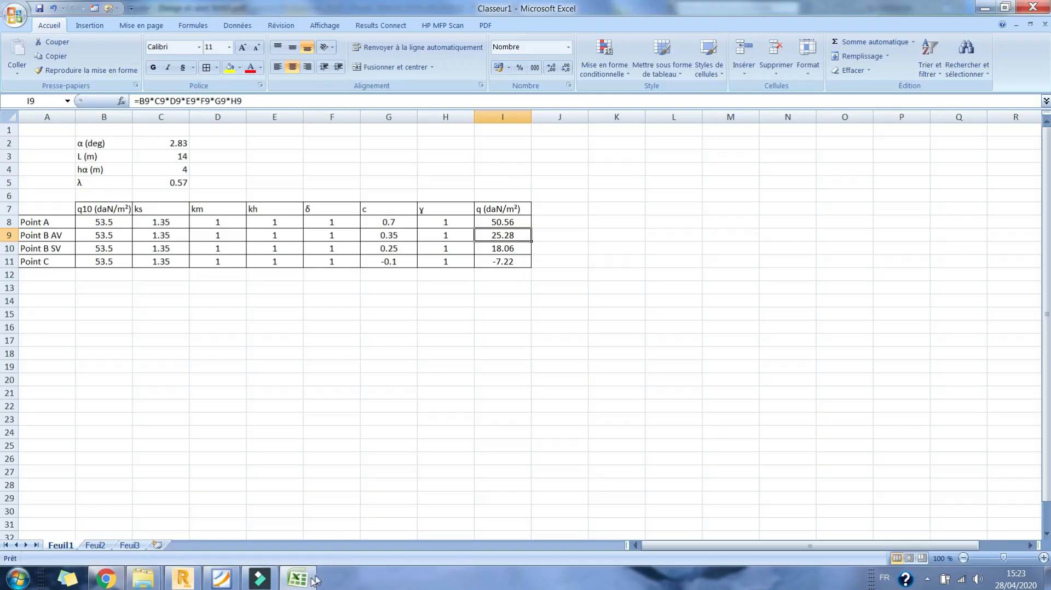
click(315, 580)
click(303, 582)
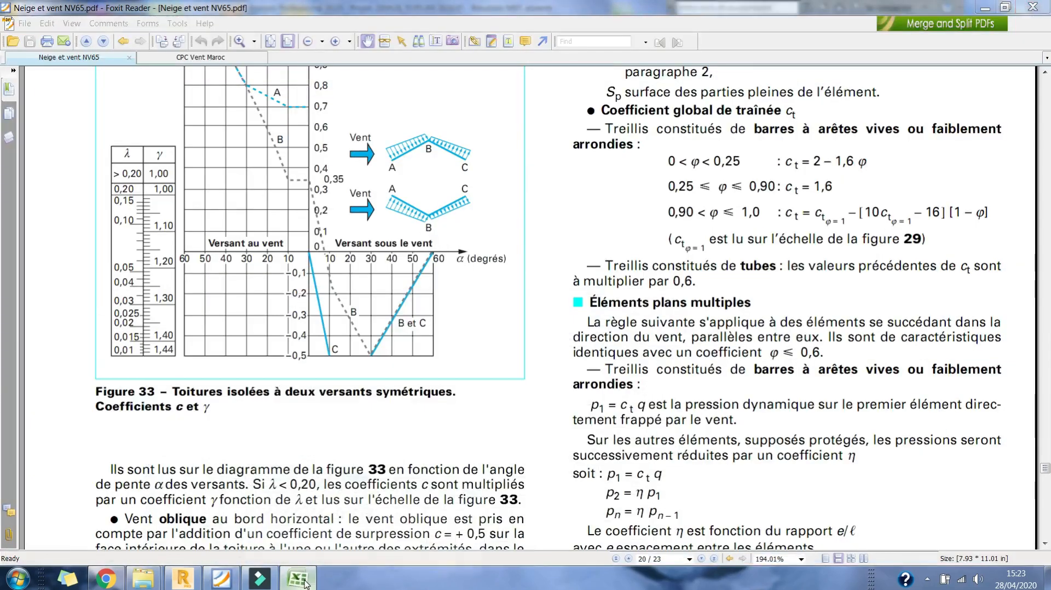
click(221, 581)
click(221, 580)
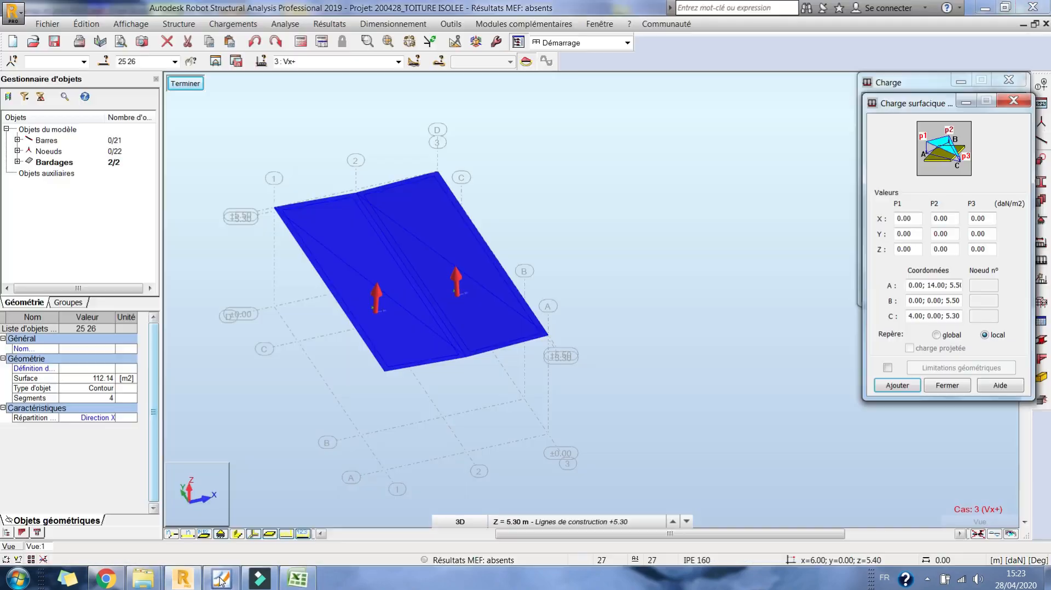
click(221, 580)
click(221, 580)
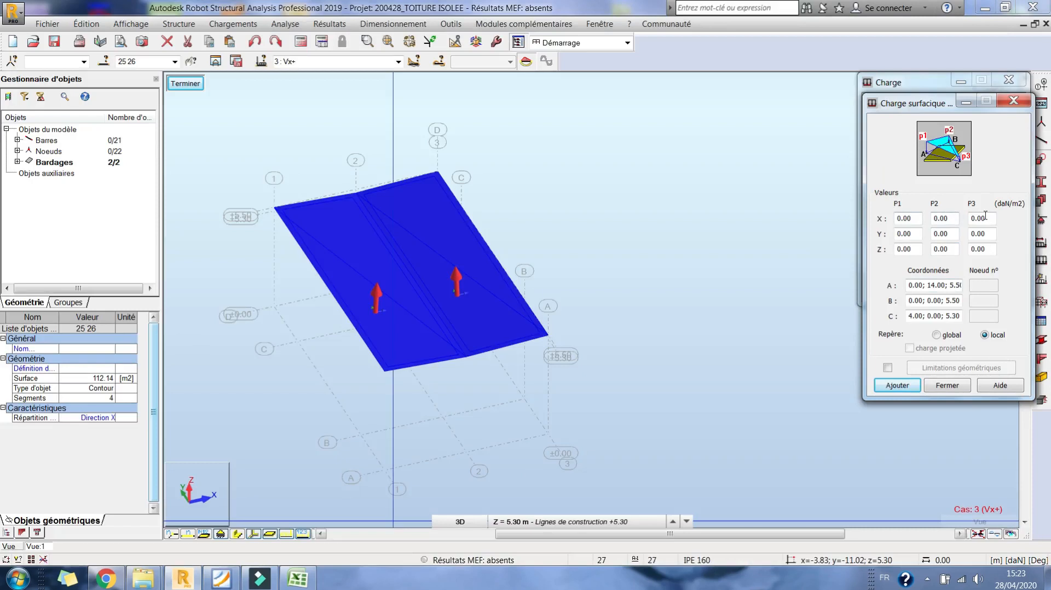
- Back in Robot, set the Z pressures to P1 = 51, P2 = 51 and P3 = 26 daN/m2 and apply the load to the cladding between axes 1 and 2
double_click(914, 252)
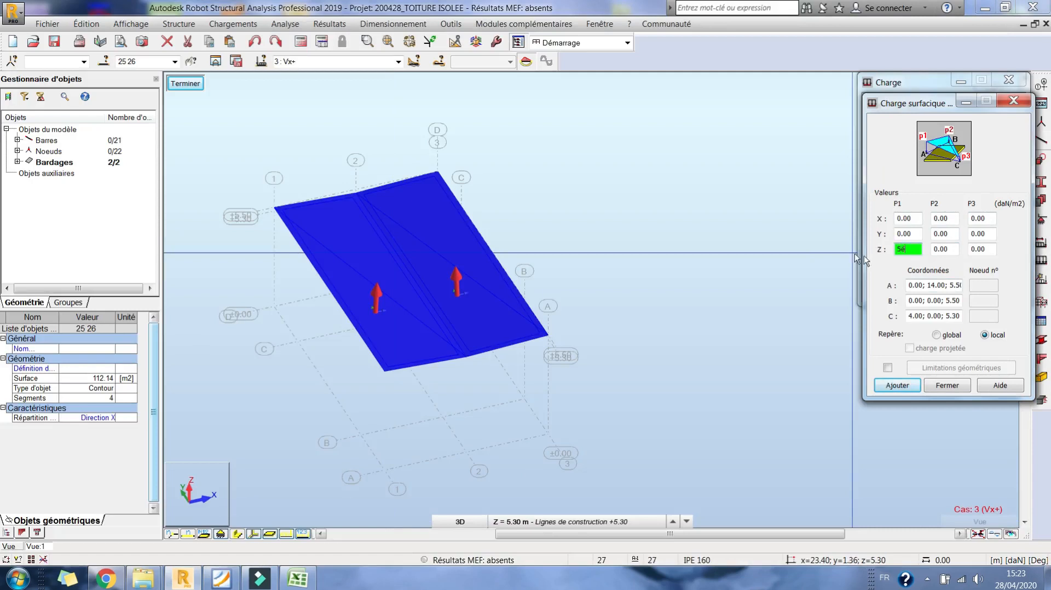
drag(952, 251, 886, 251)
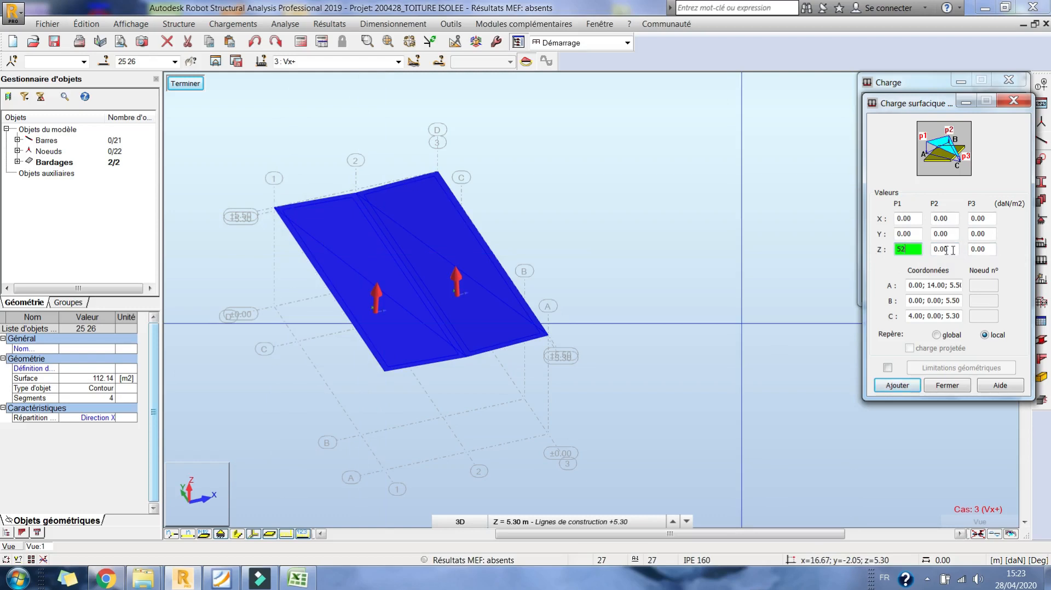
key(Tab)
text(51)
key(Tab)
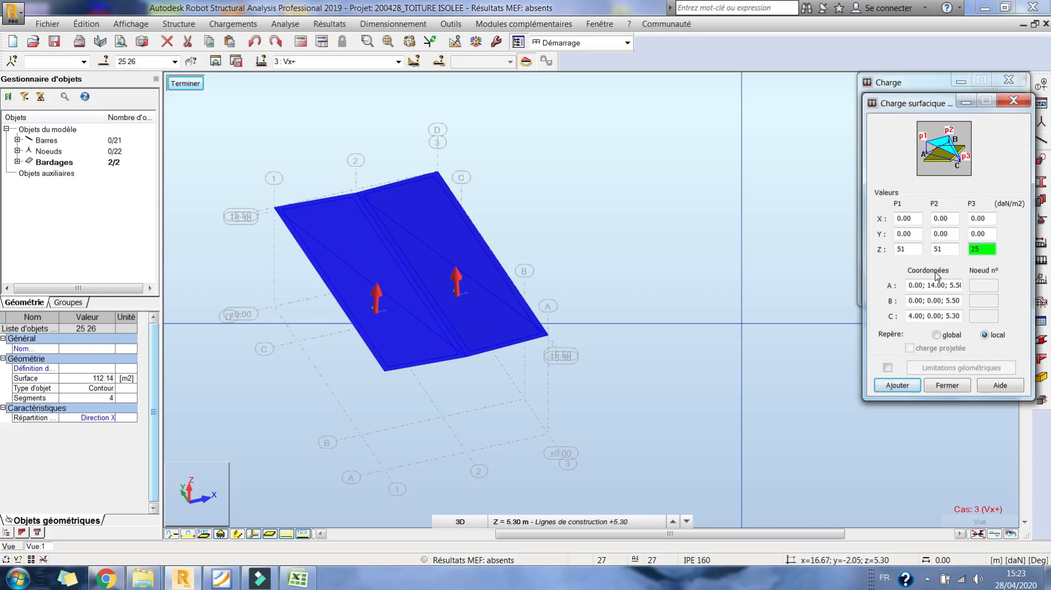
click(897, 386)
click(416, 343)
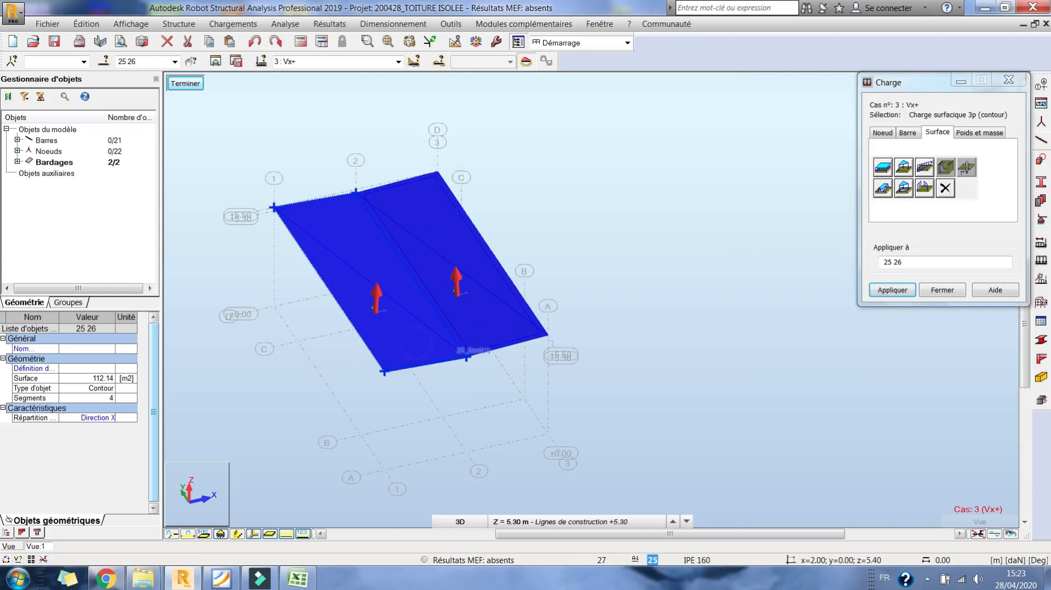
- Inspect the applied Vx+ load from the front and in a rotated 3D view, and compare it with the q values in Excel
drag(934, 92, 874, 166)
click(993, 112)
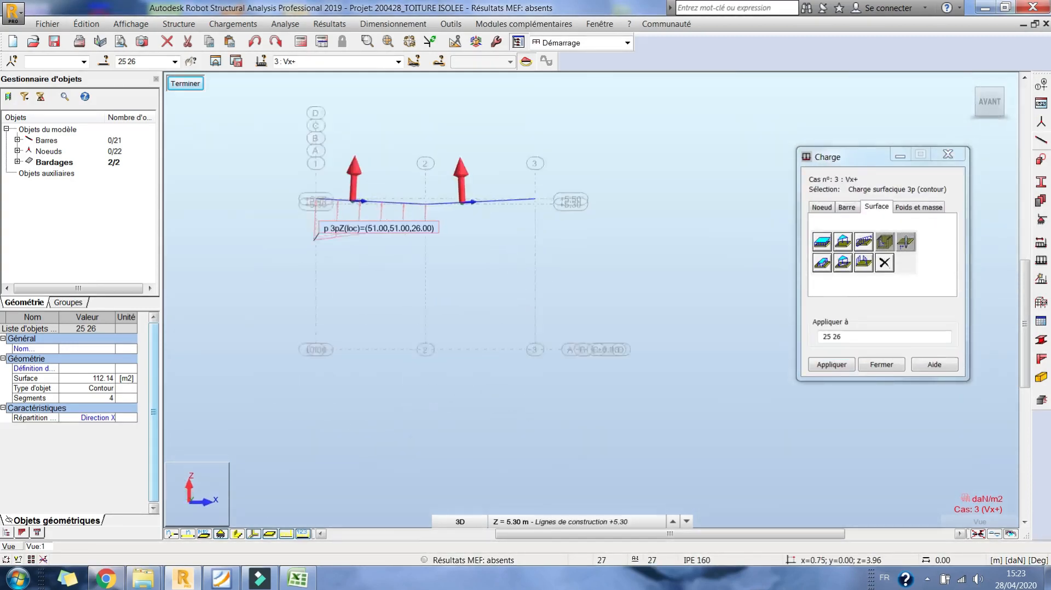
click(304, 534)
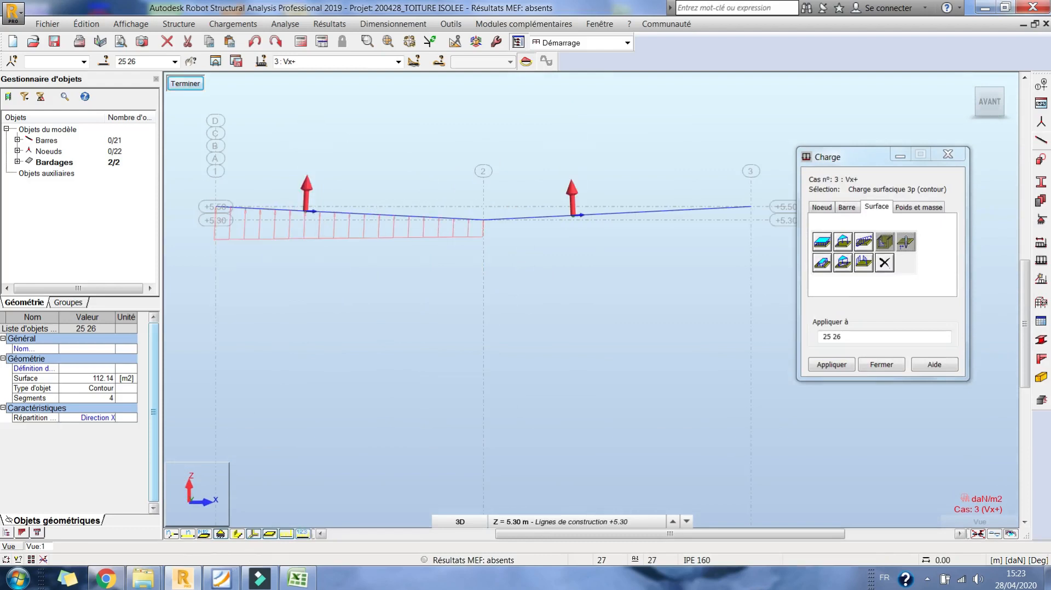
right_click(415, 143)
click(484, 204)
drag(471, 225, 798, 191)
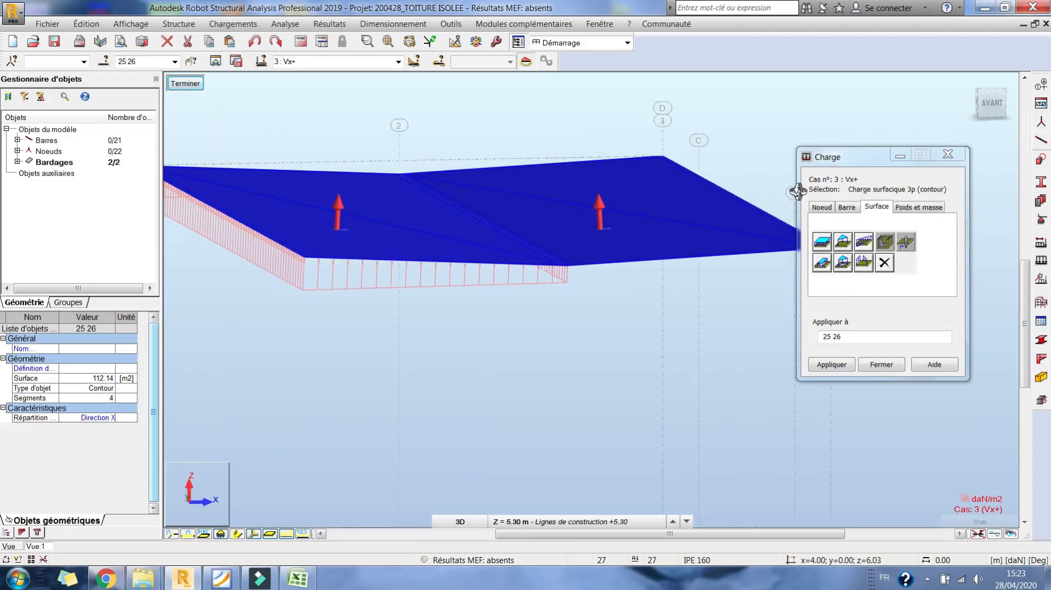
drag(482, 241, 621, 242)
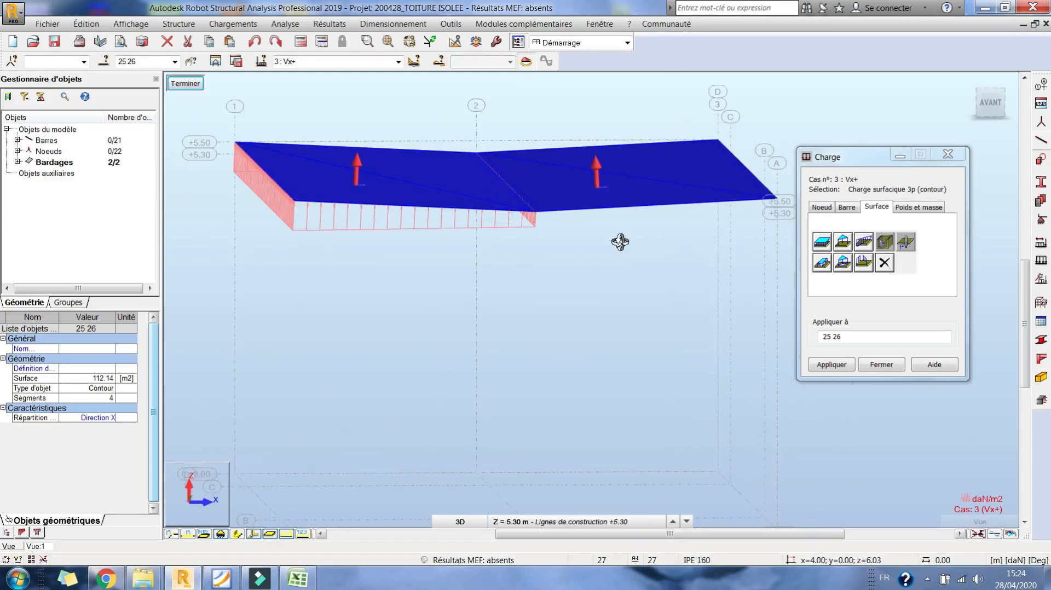
key(alt+Tab)
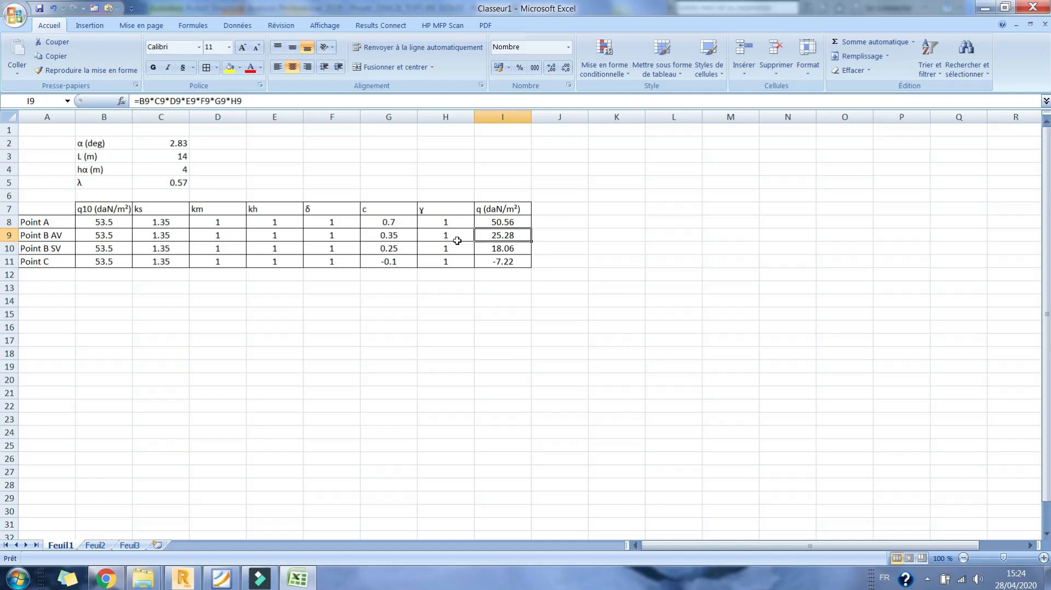
click(302, 579)
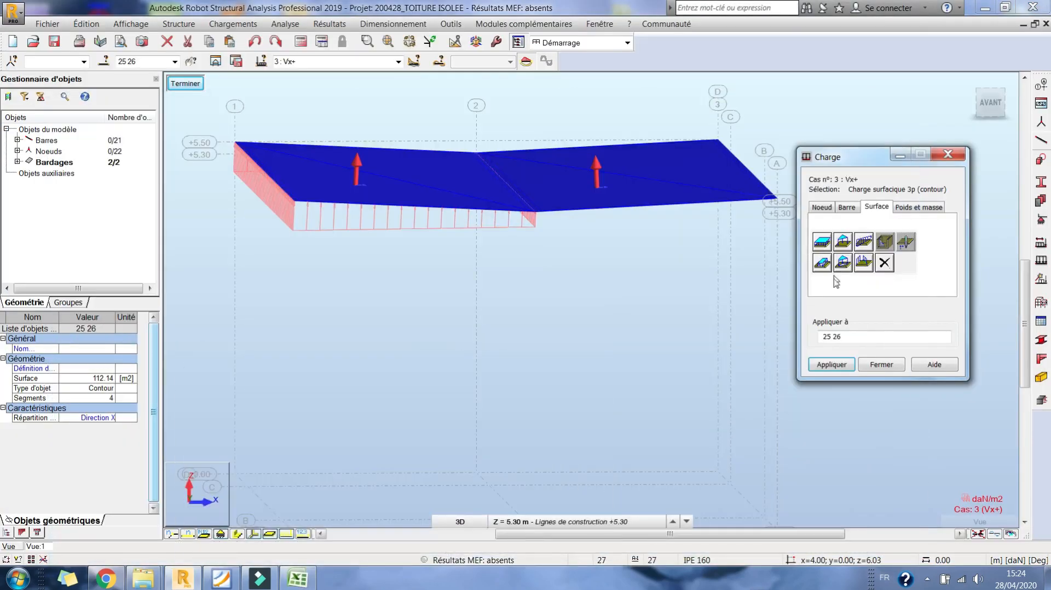
- Define another three-point surface load in Robot with A at 4; 0; 5.30, B at 8; 0; 5.50 and C at 8; 14; 5.50
middle_drag(511, 151, 462, 160)
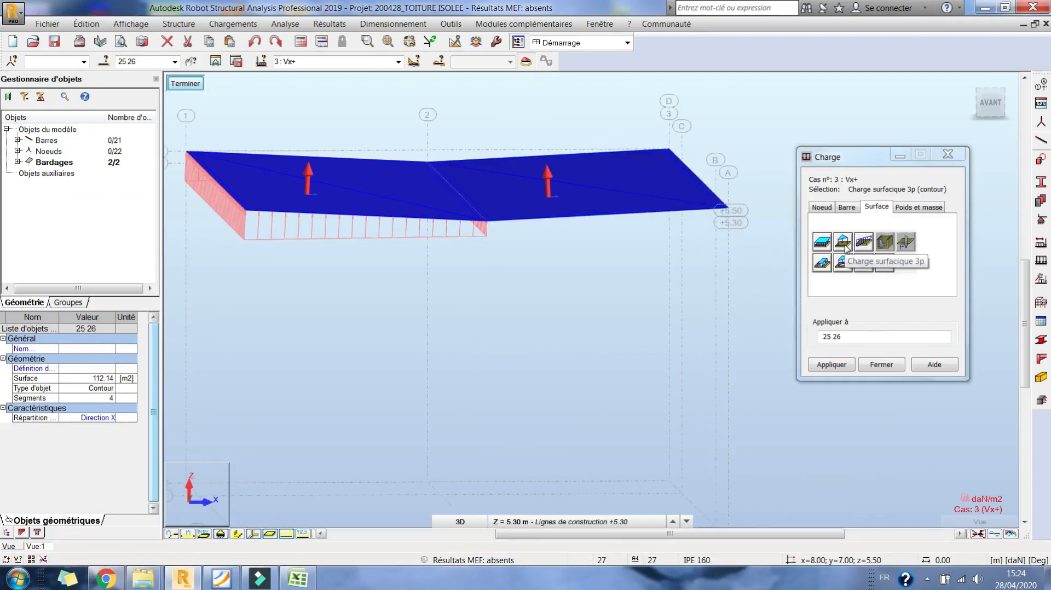
right_click(713, 137)
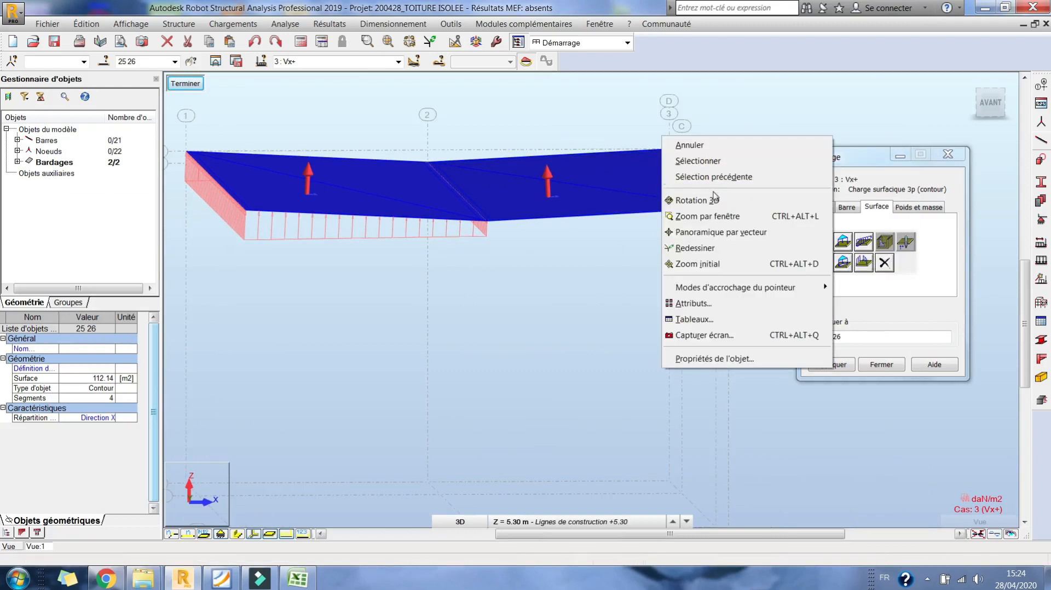
click(745, 199)
drag(724, 249, 673, 186)
right_click(602, 167)
click(615, 172)
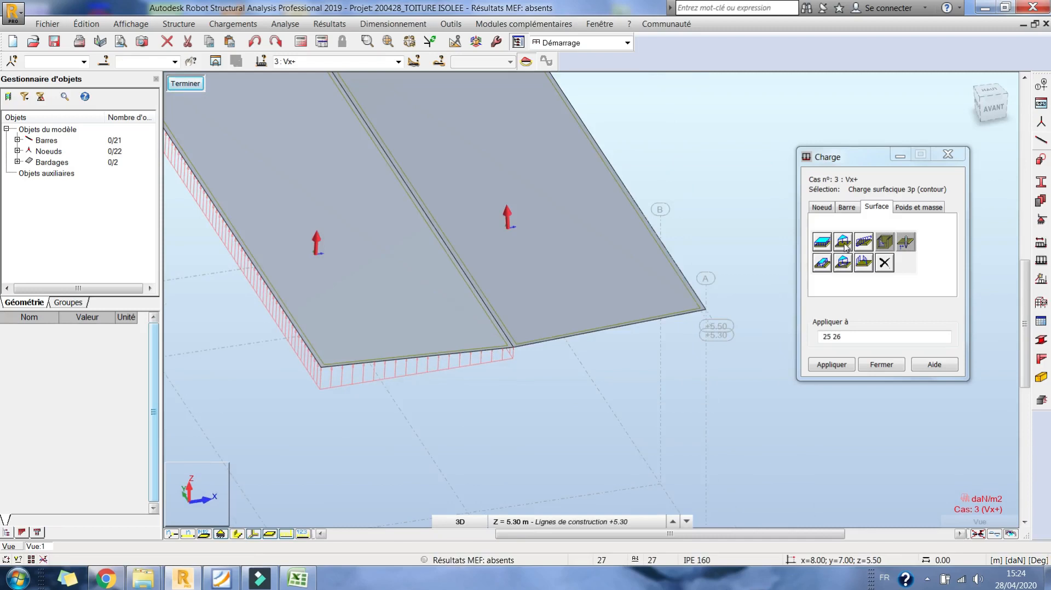
click(845, 245)
middle_drag(535, 295, 488, 326)
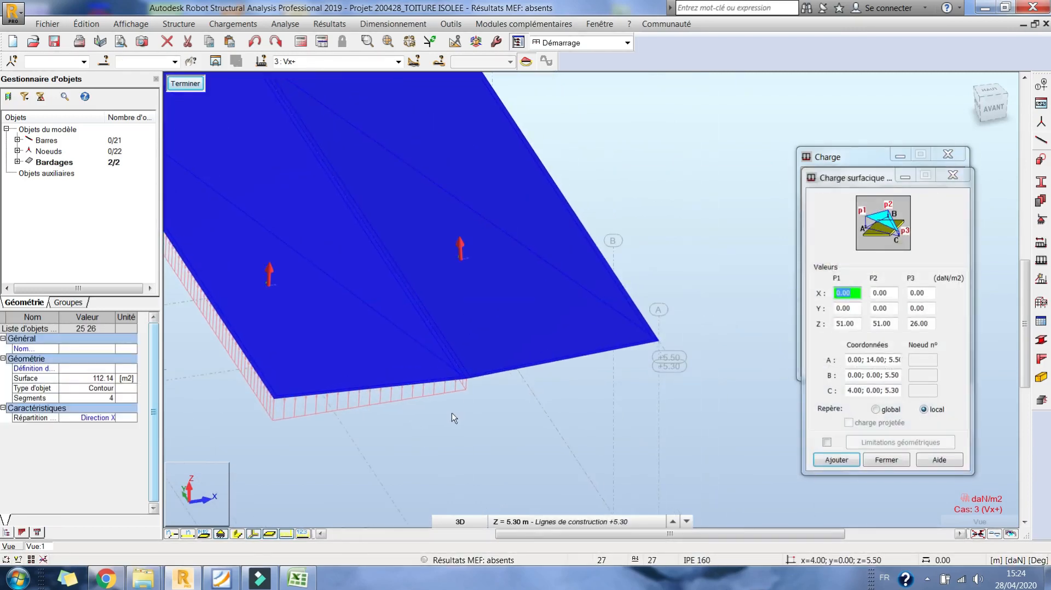
click(465, 382)
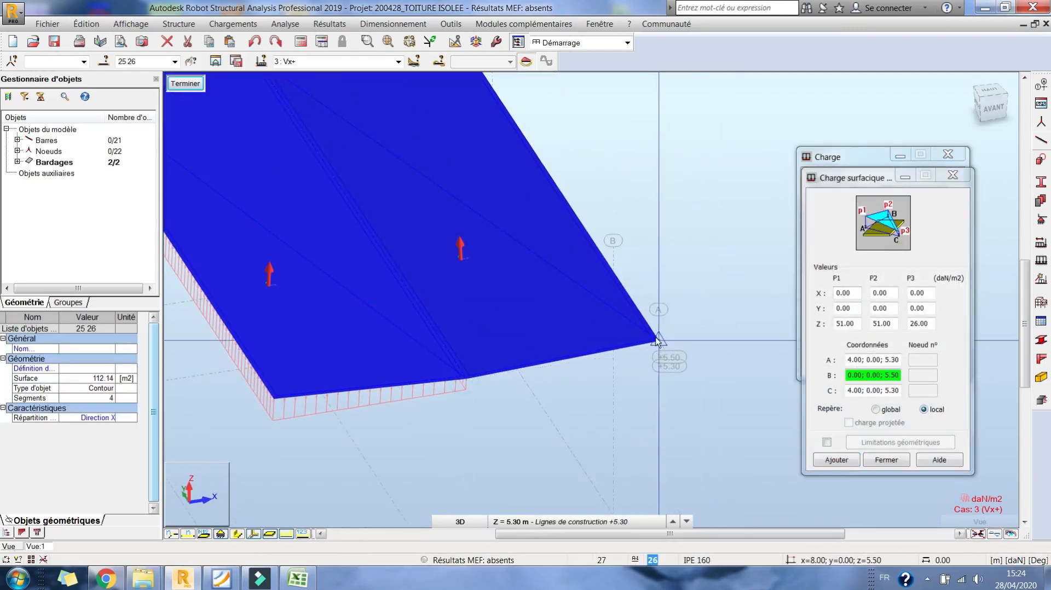
click(658, 340)
middle_drag(548, 210, 607, 437)
click(508, 246)
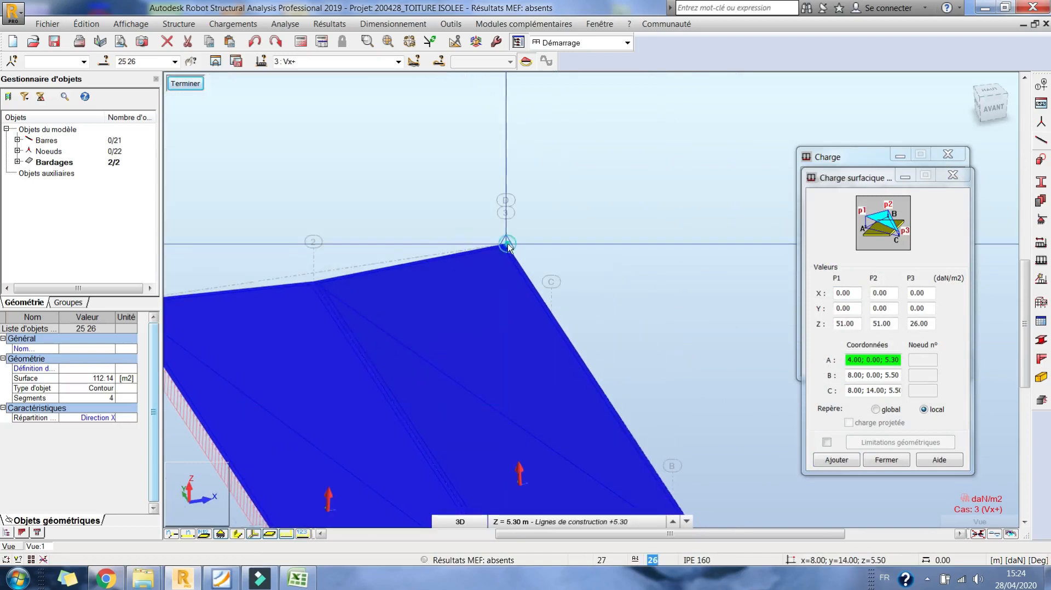
middle_drag(594, 286, 568, 159)
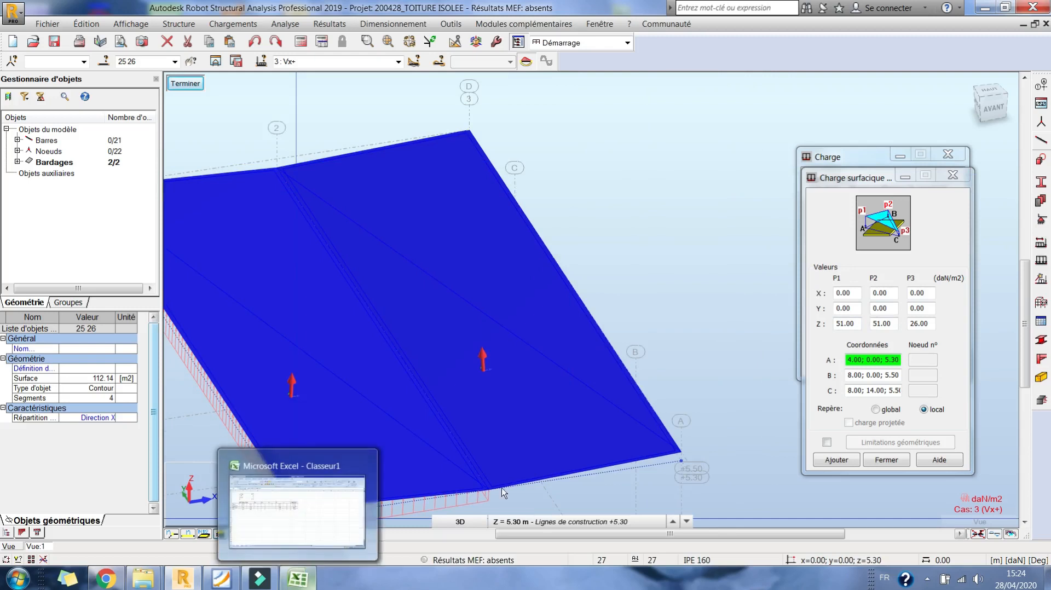
- Consult the q values in Excel, set Z pressures P1 = 19, P2 = -8 and P3 = -8 daN/m2, and apply the load between axes 2 and 3
click(297, 581)
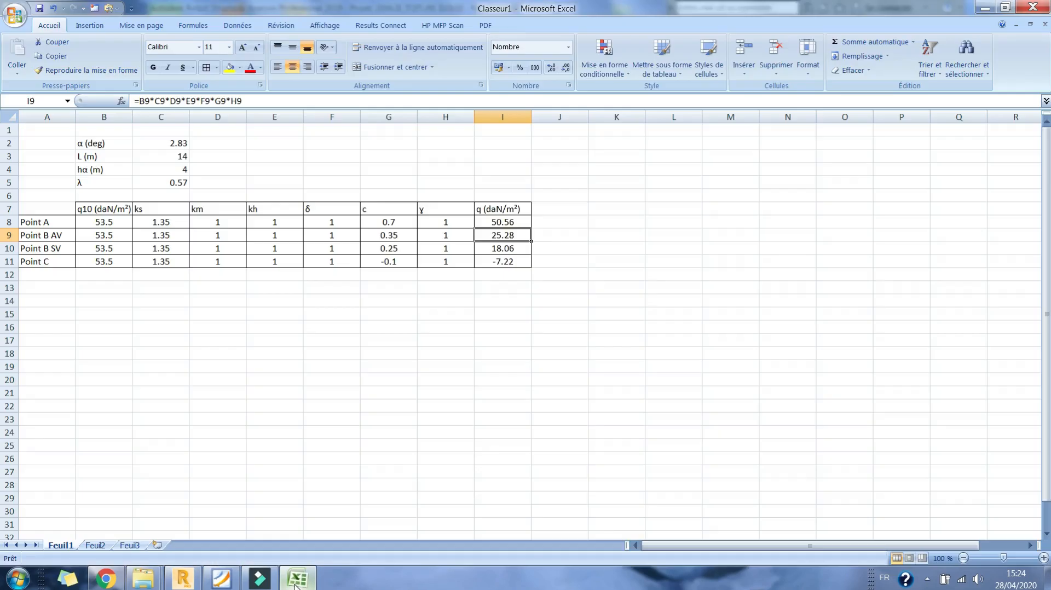
click(296, 586)
drag(858, 323, 804, 322)
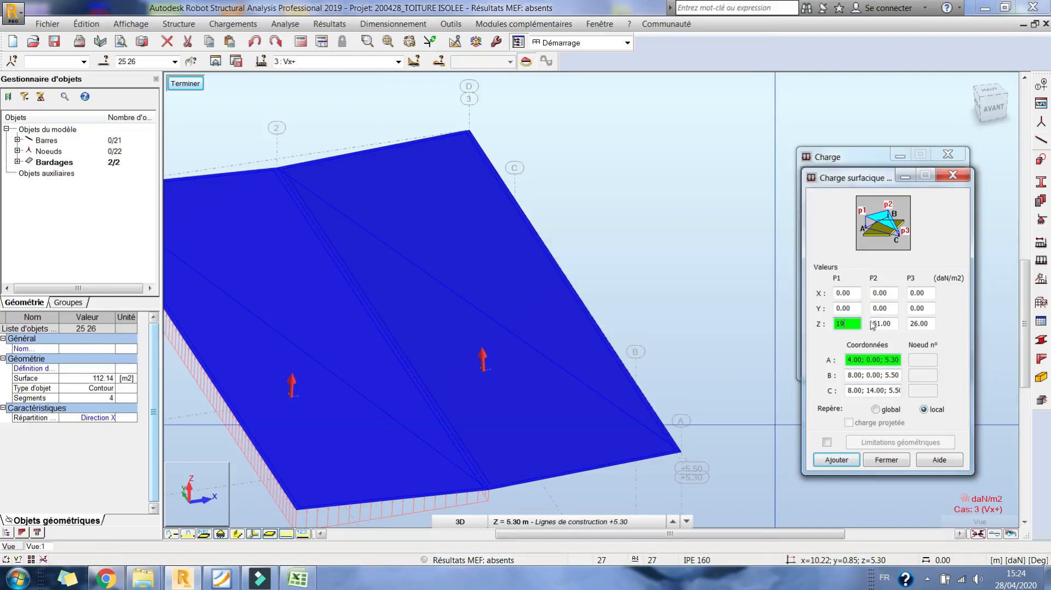
text(19)
click(896, 322)
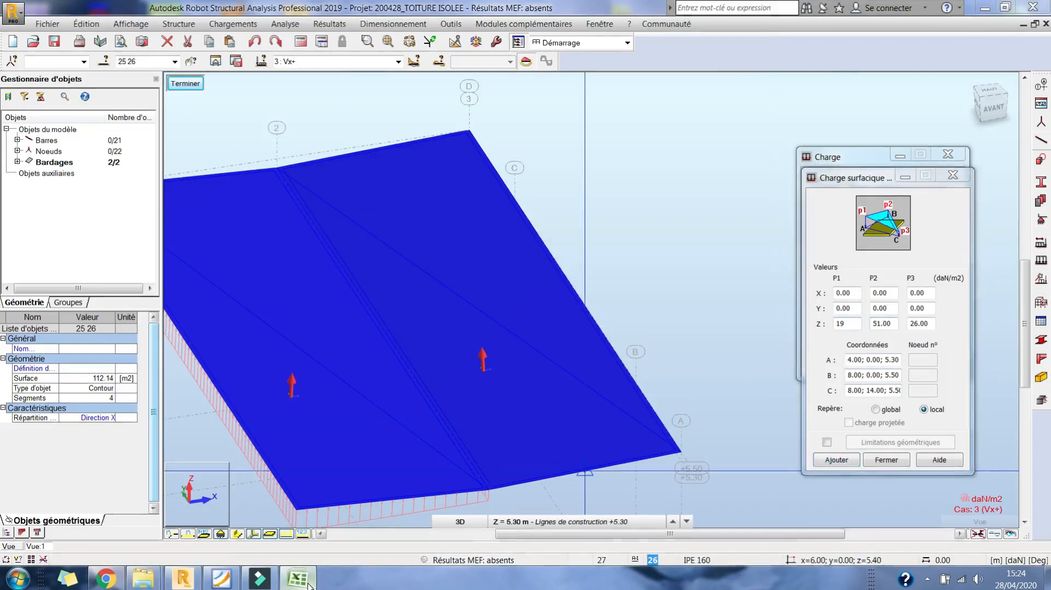
click(298, 580)
click(308, 586)
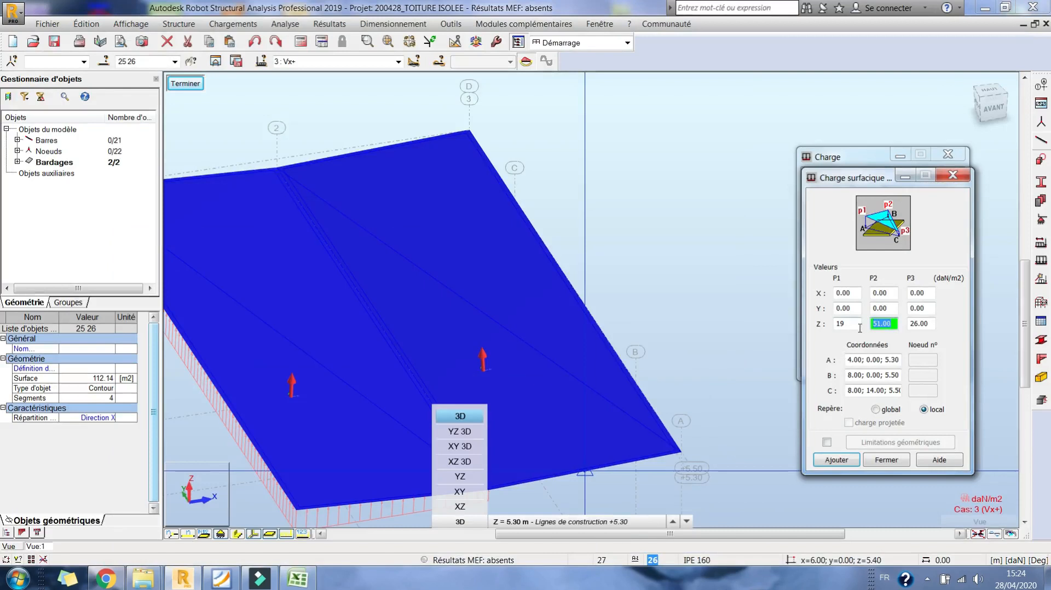
key(Tab)
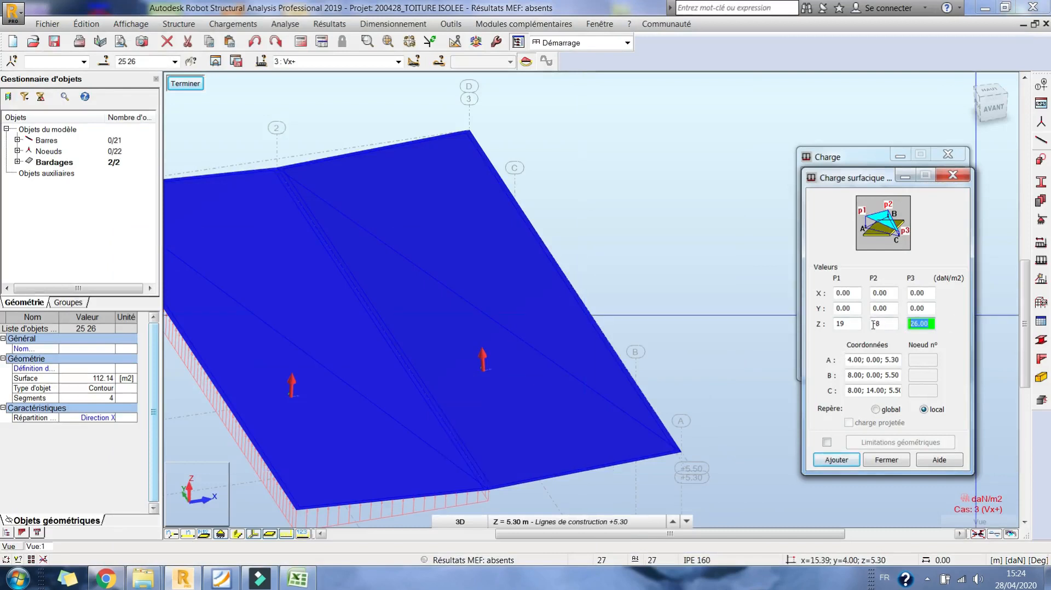
click(838, 461)
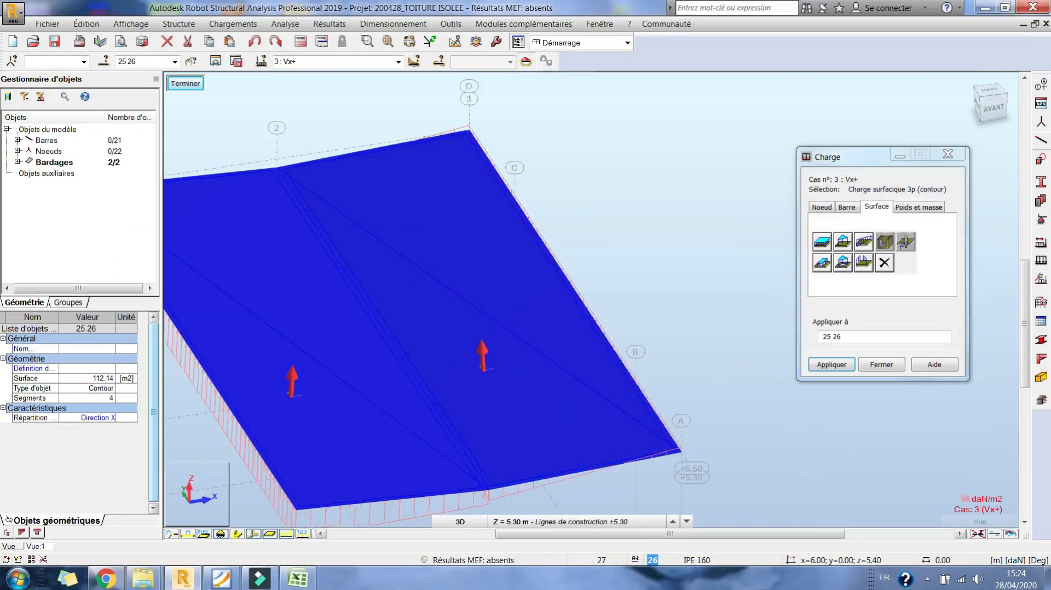
- Display the Vx+ load values in the front view and compare them with the q values in Excel
click(992, 108)
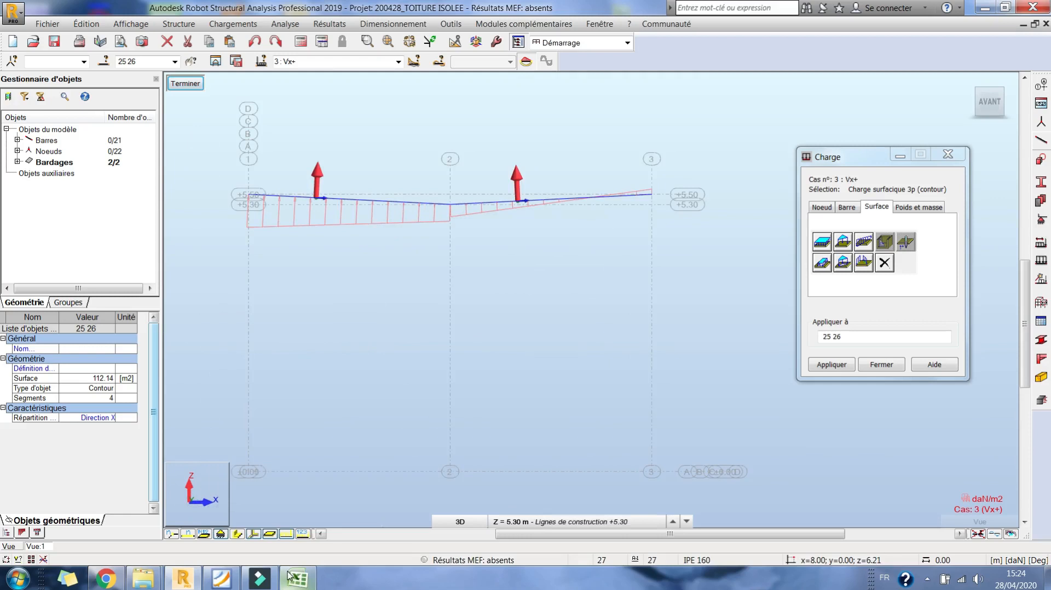
click(304, 534)
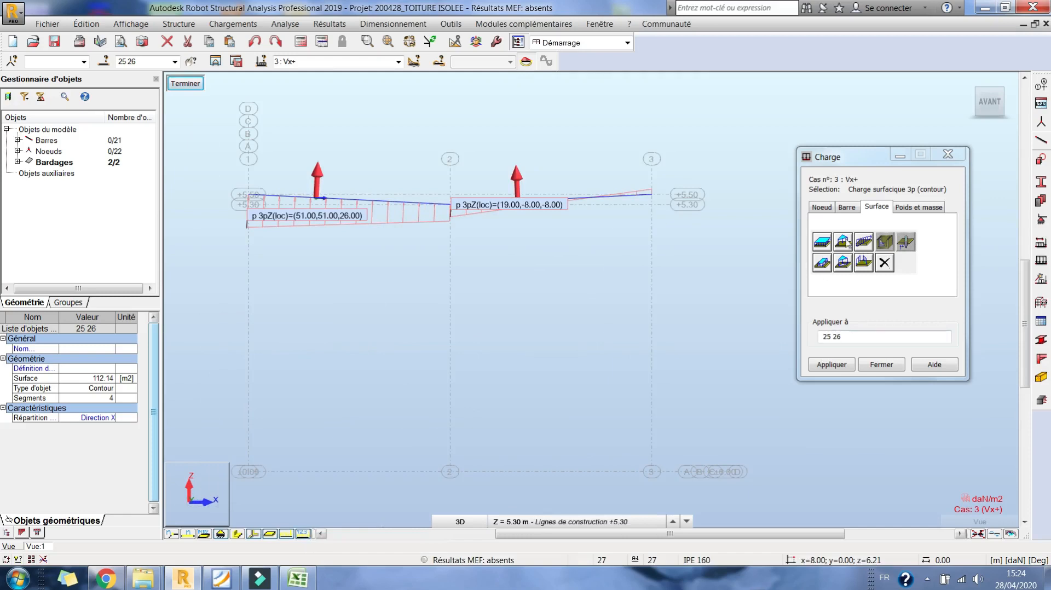
click(843, 241)
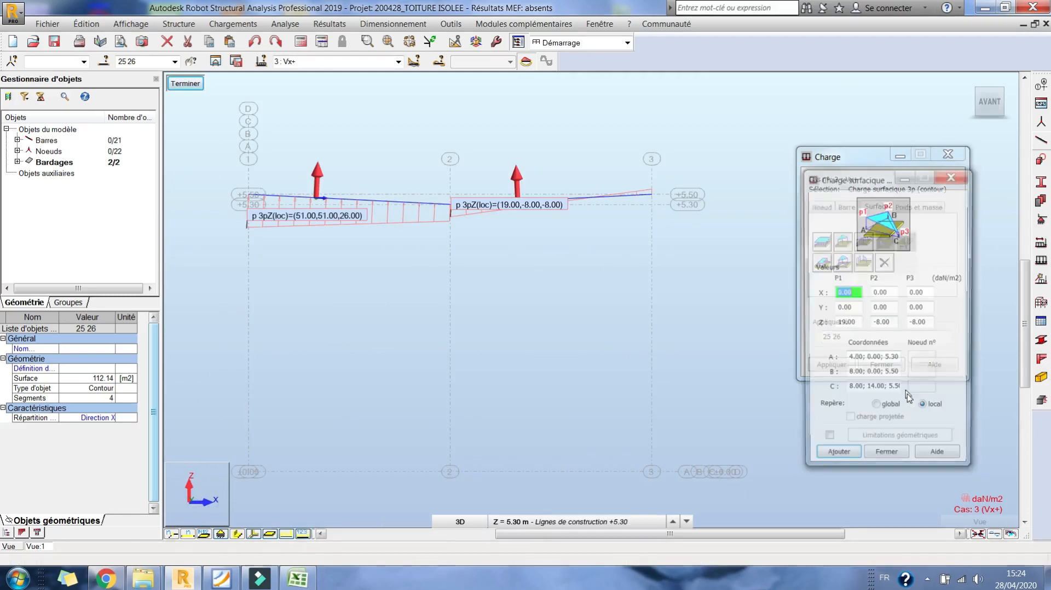
click(887, 460)
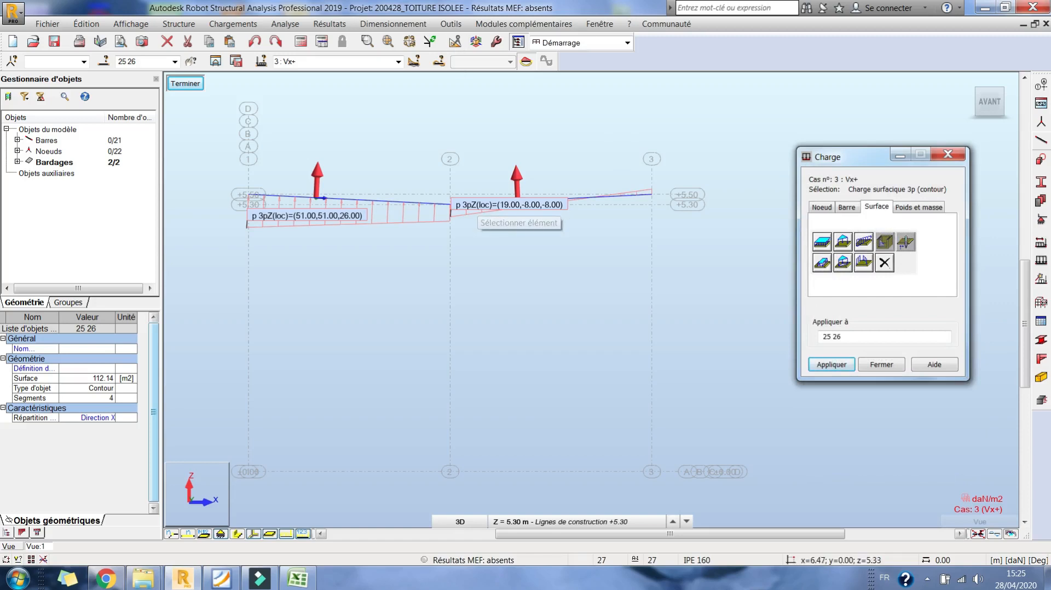
middle_drag(553, 124, 568, 124)
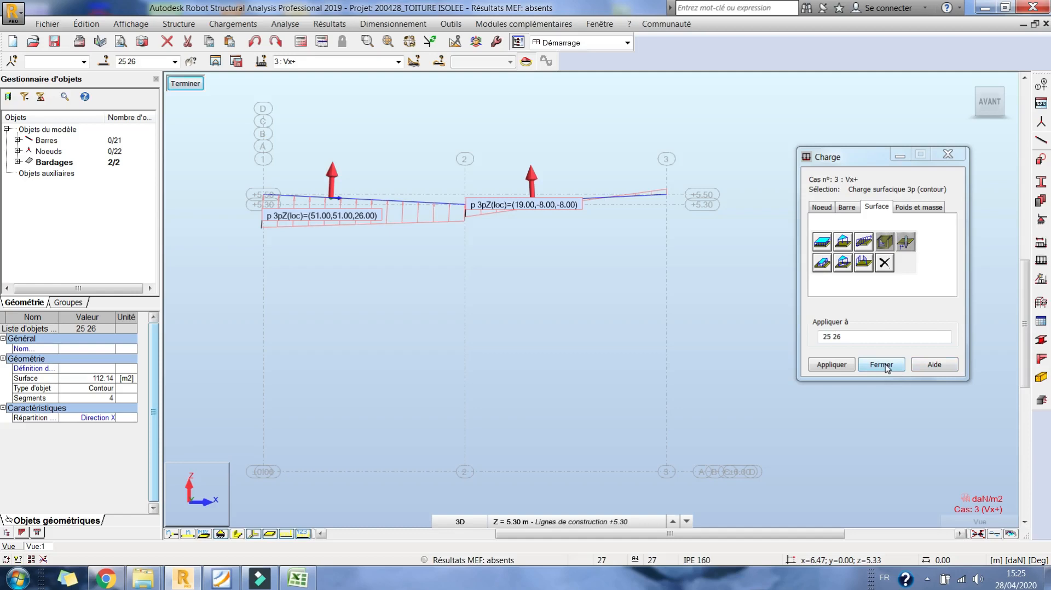
click(299, 579)
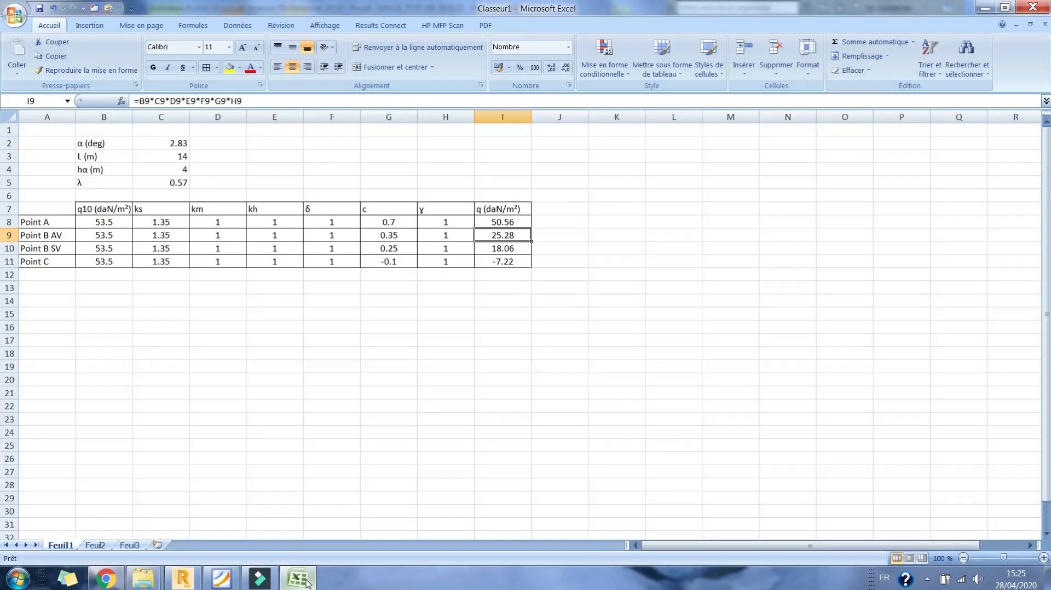
click(306, 583)
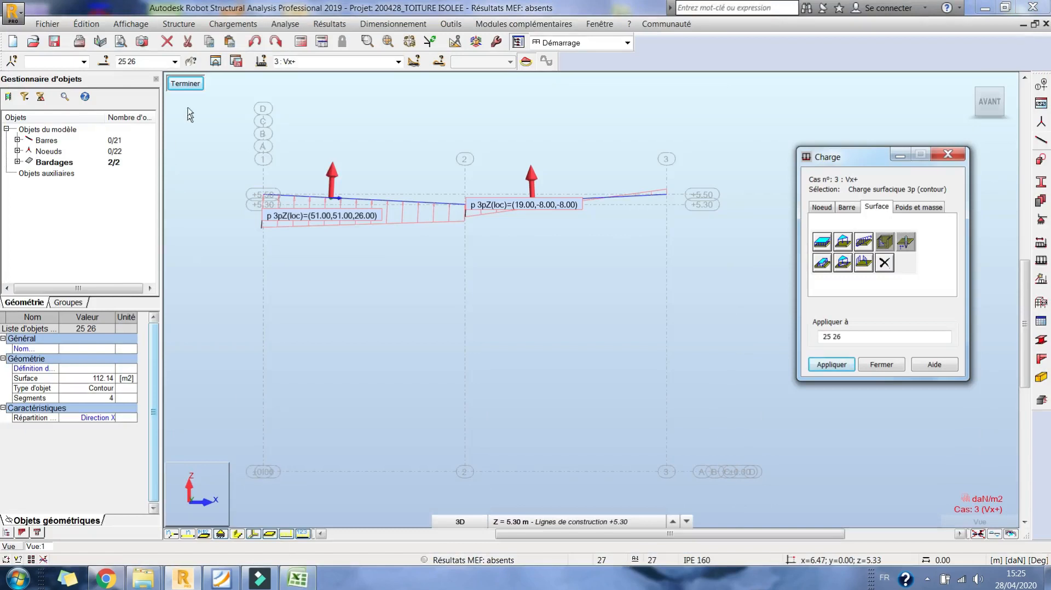
- Open the loads table and duplicate the two three-point Vx+ surface loads into new rows
click(246, 24)
click(306, 108)
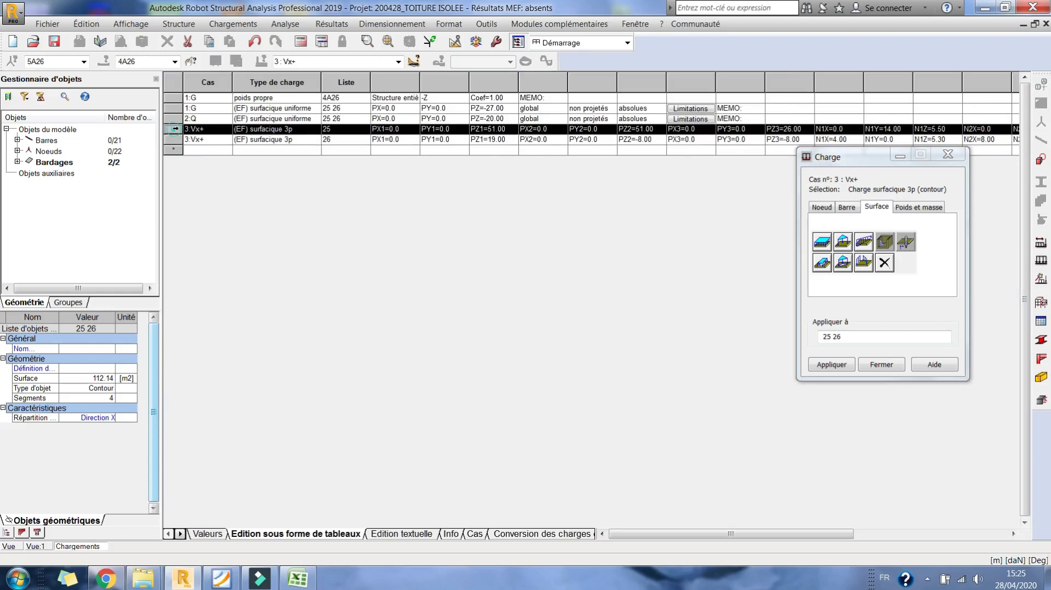
click(175, 151)
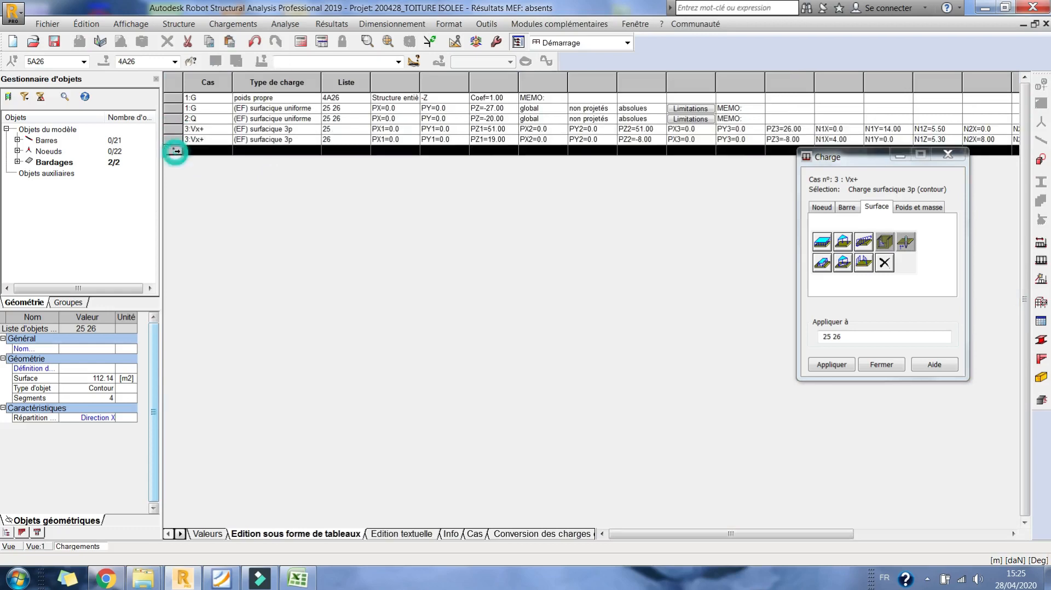
key(ctrl+v)
- Assign both duplicated three-point surface loads, on claddings 25 and 26, to load case 4: Vy+
click(222, 150)
click(226, 149)
click(213, 176)
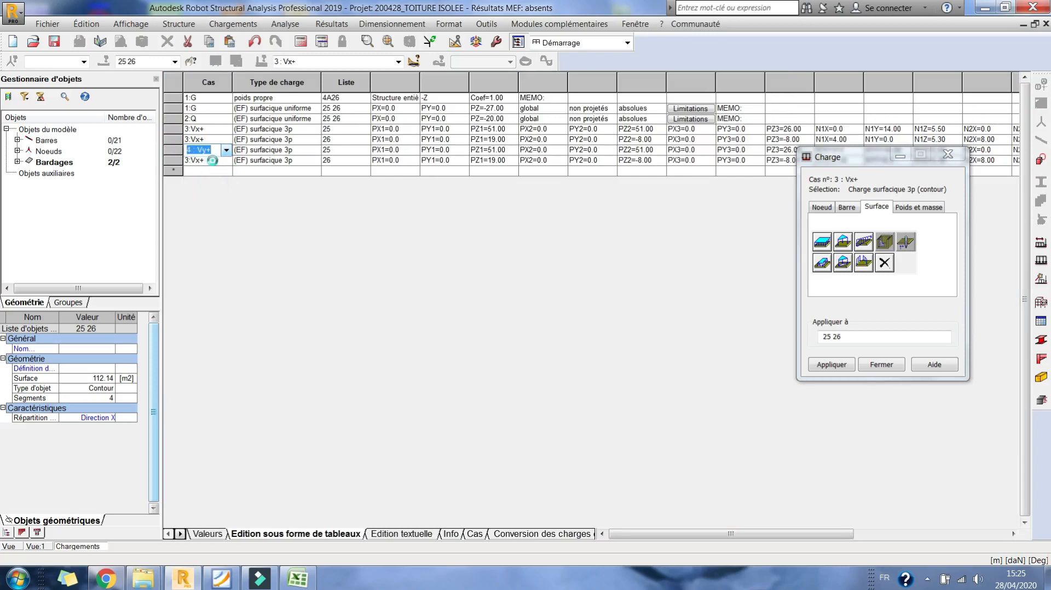
click(212, 160)
click(224, 160)
click(214, 198)
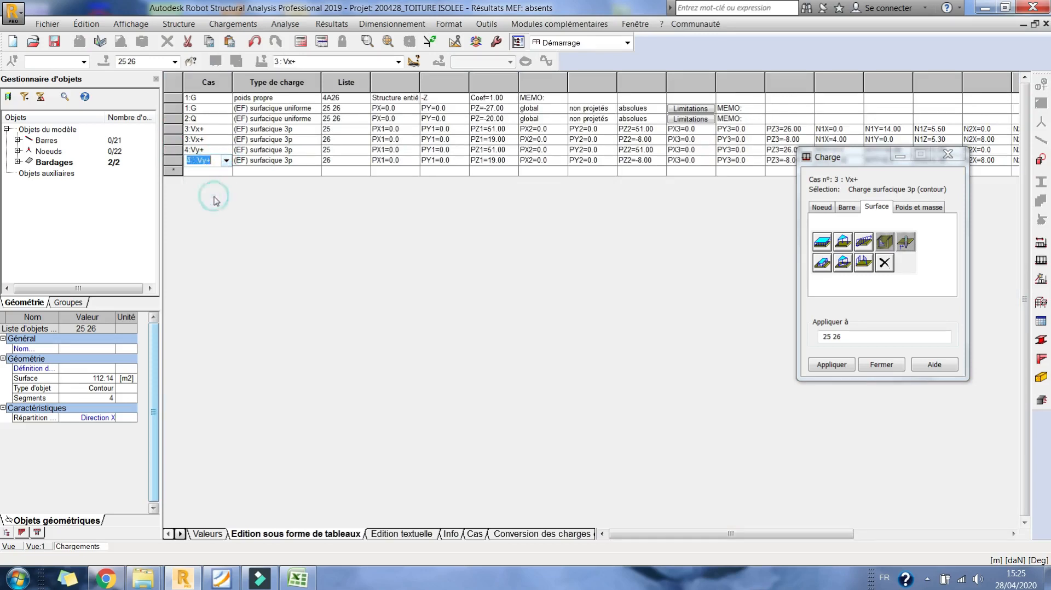
key(Return)
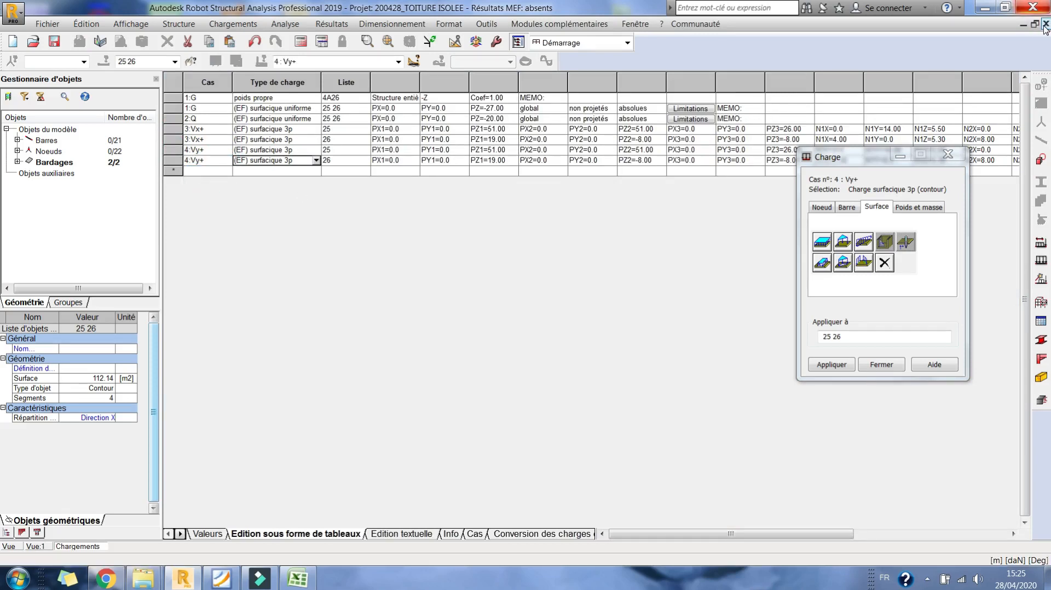
- Close the loads table and compare the loads displayed for cases Vx+ and Vy+, ending on Vy+
click(1046, 24)
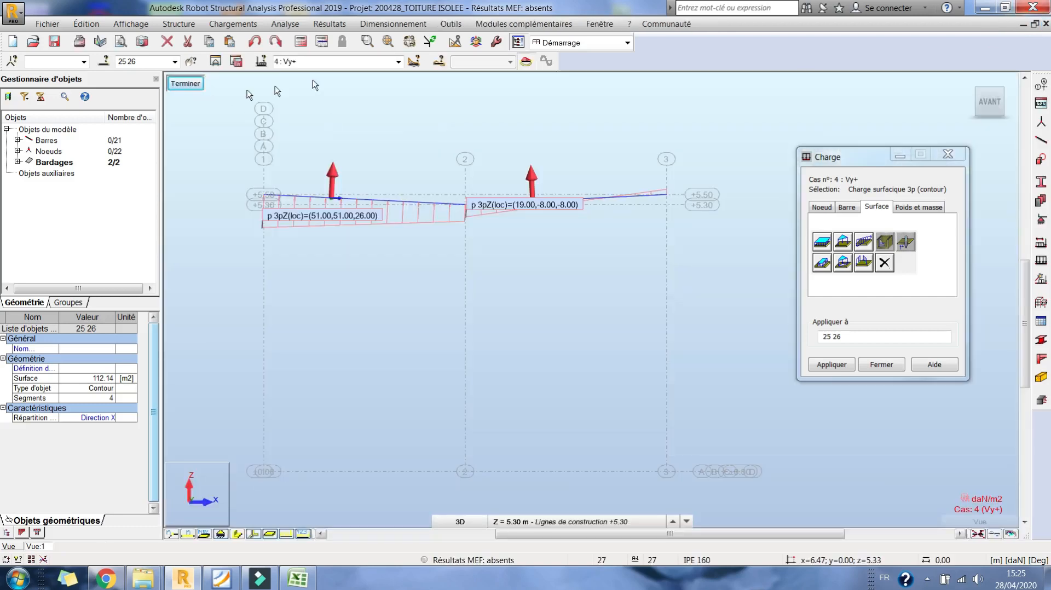
click(398, 62)
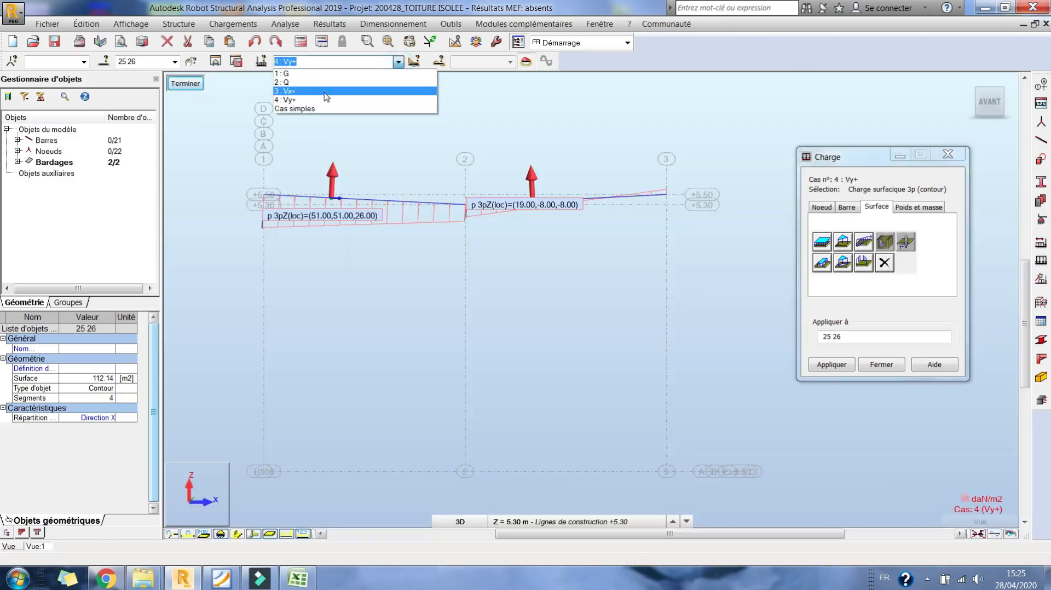
click(325, 92)
click(398, 61)
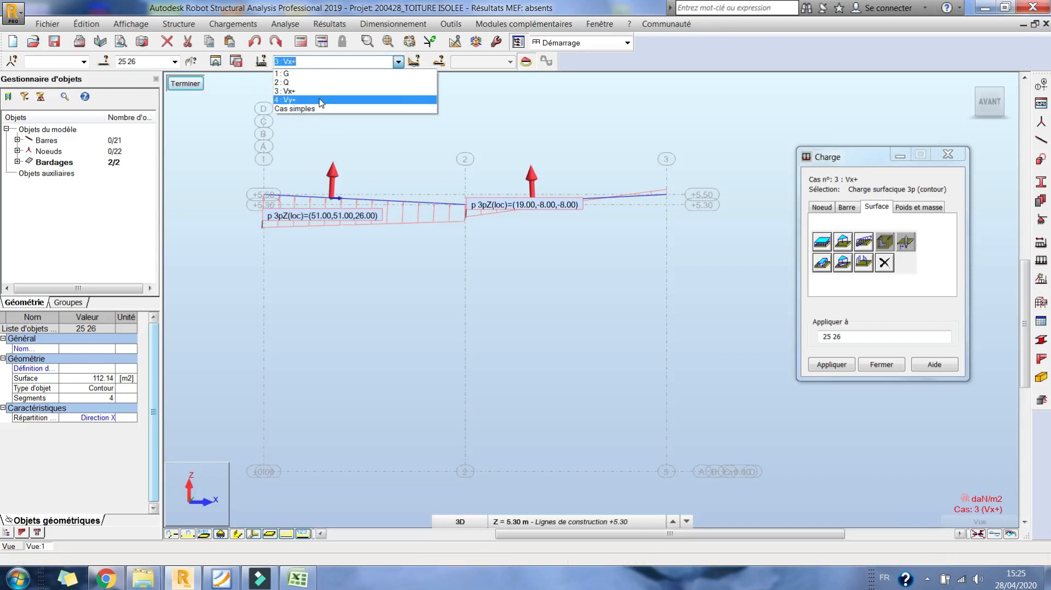
click(321, 100)
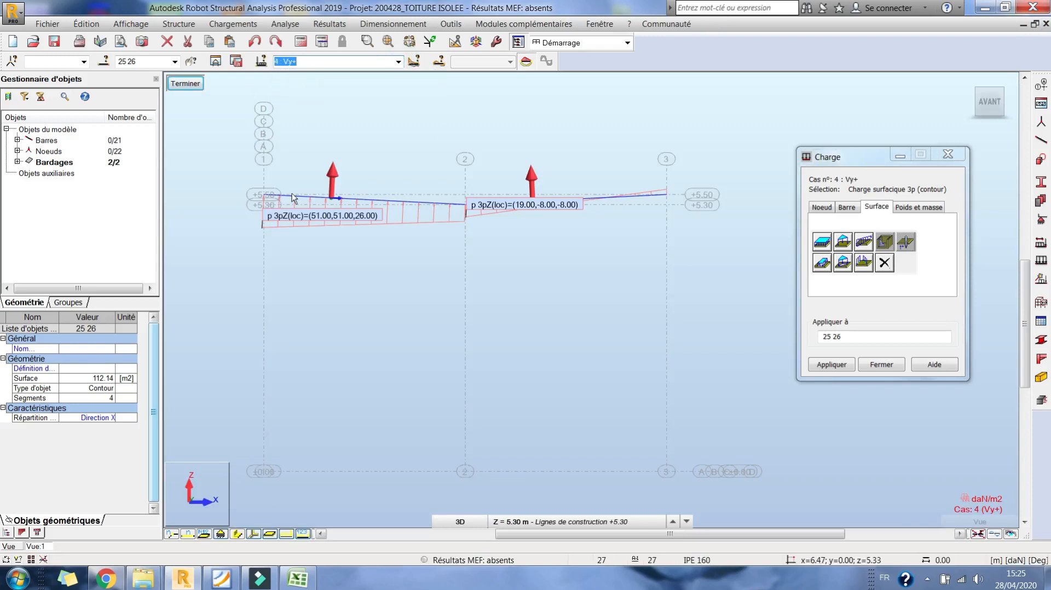
click(925, 579)
click(904, 514)
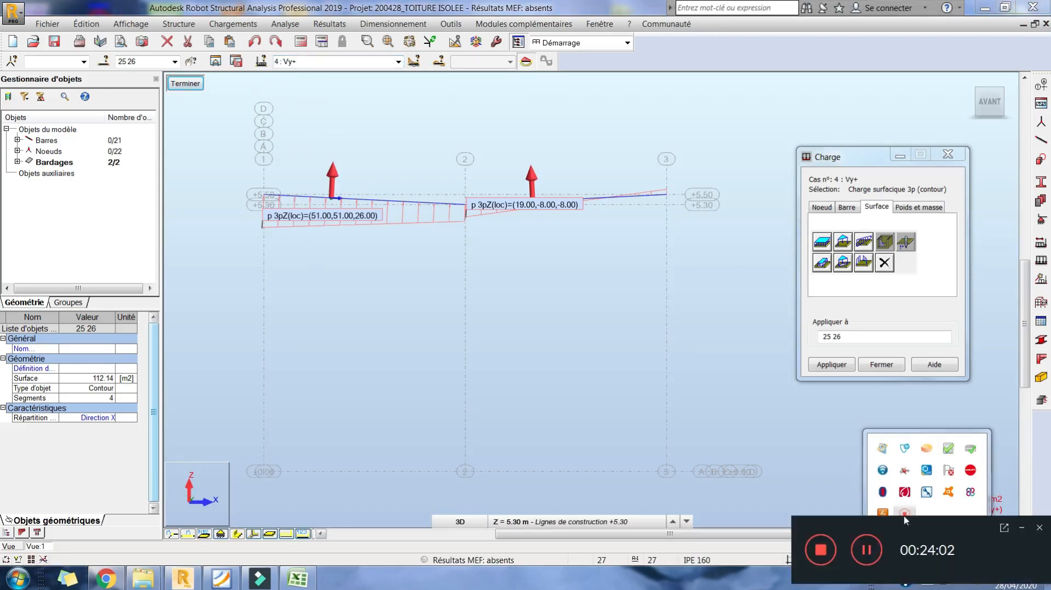
click(869, 564)
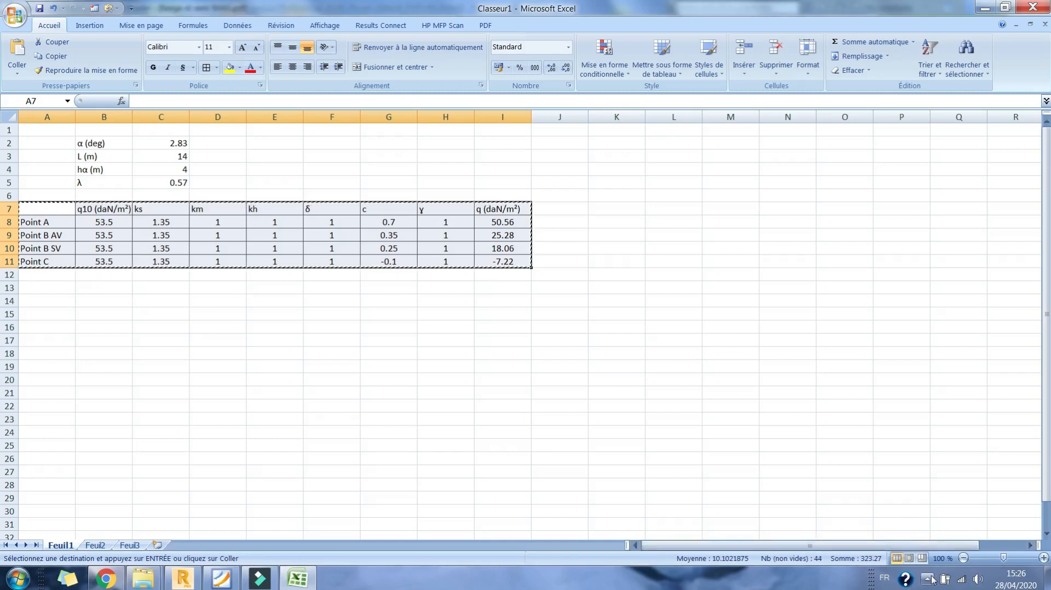
click(927, 579)
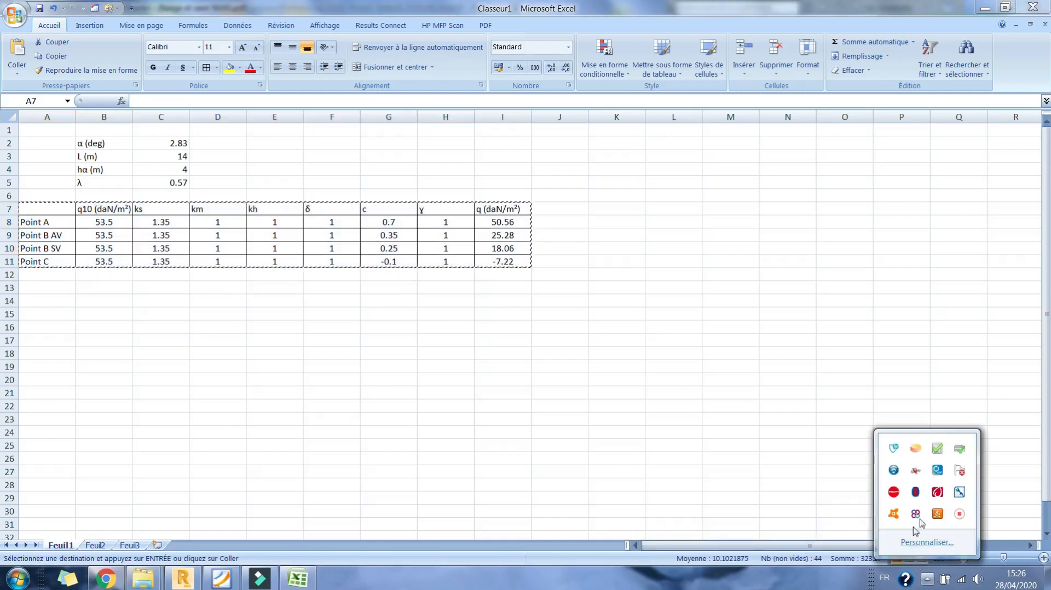
click(960, 513)
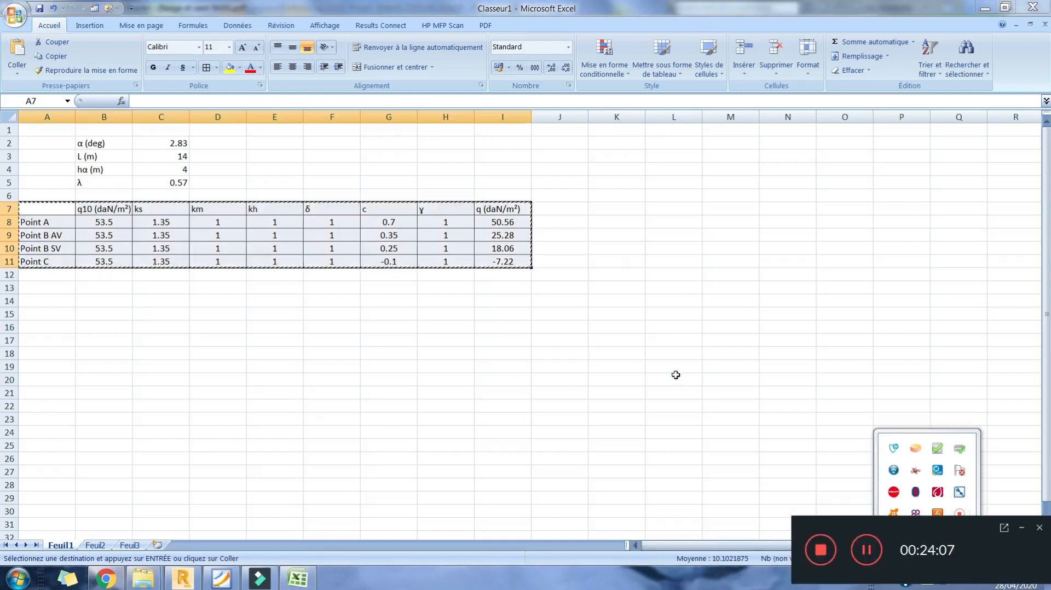
key(Escape)
click(184, 579)
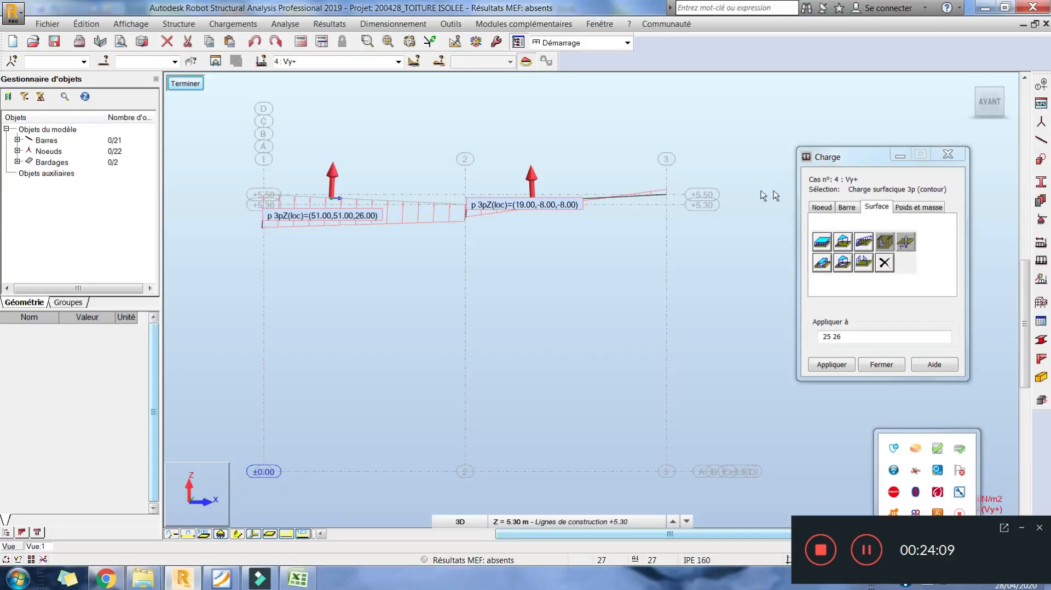
- Switch to the NV65 PDF in Foxit Reader and examine the wind rules and figures for isolated roofs with two symmetrical slopes
click(222, 579)
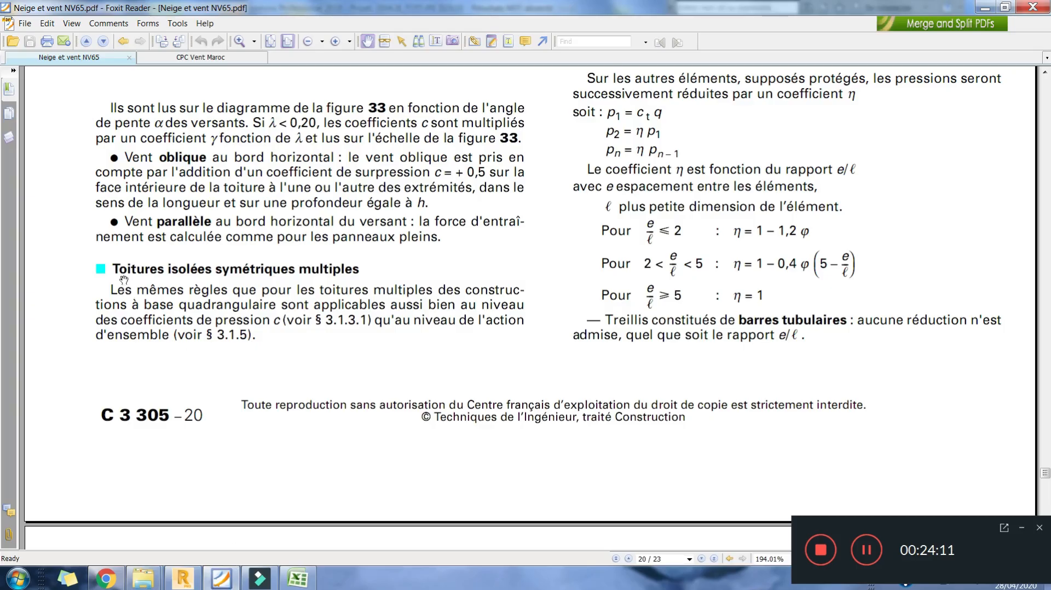
scroll(181, 265, up, 3)
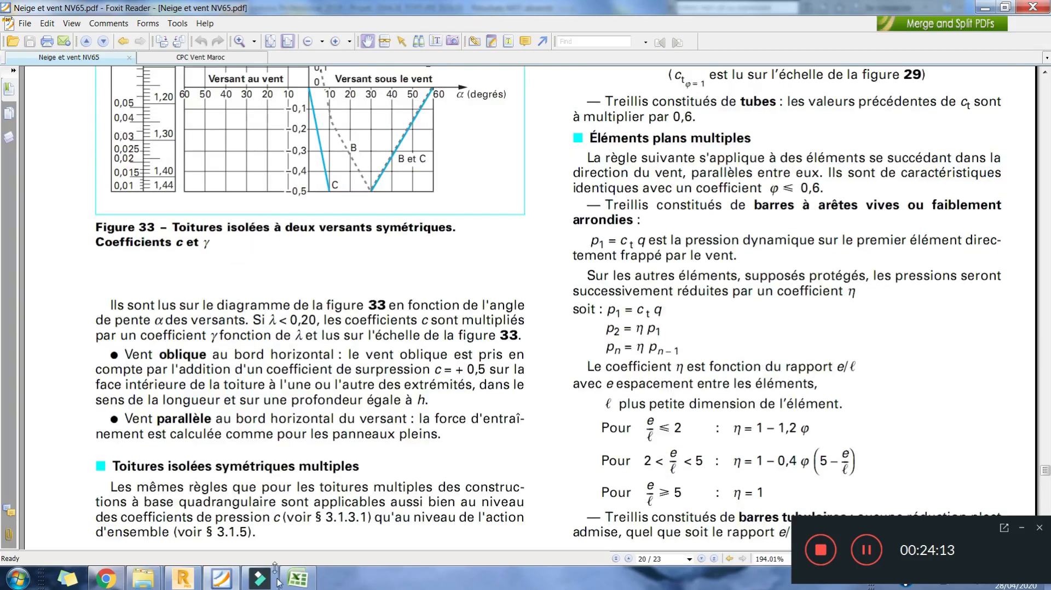
scroll(327, 372, up, 3)
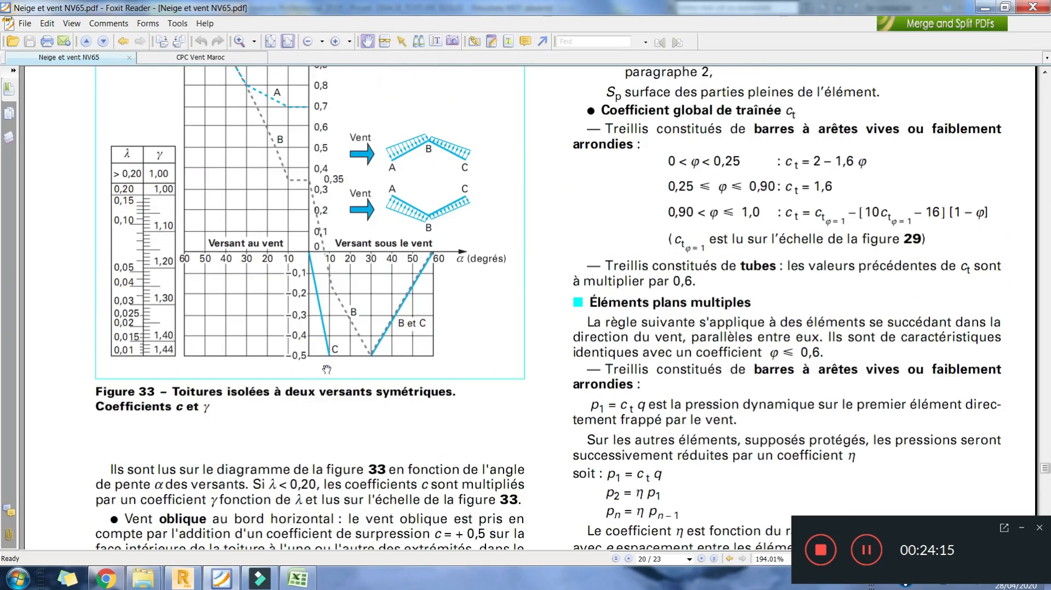
scroll(326, 370, up, 14)
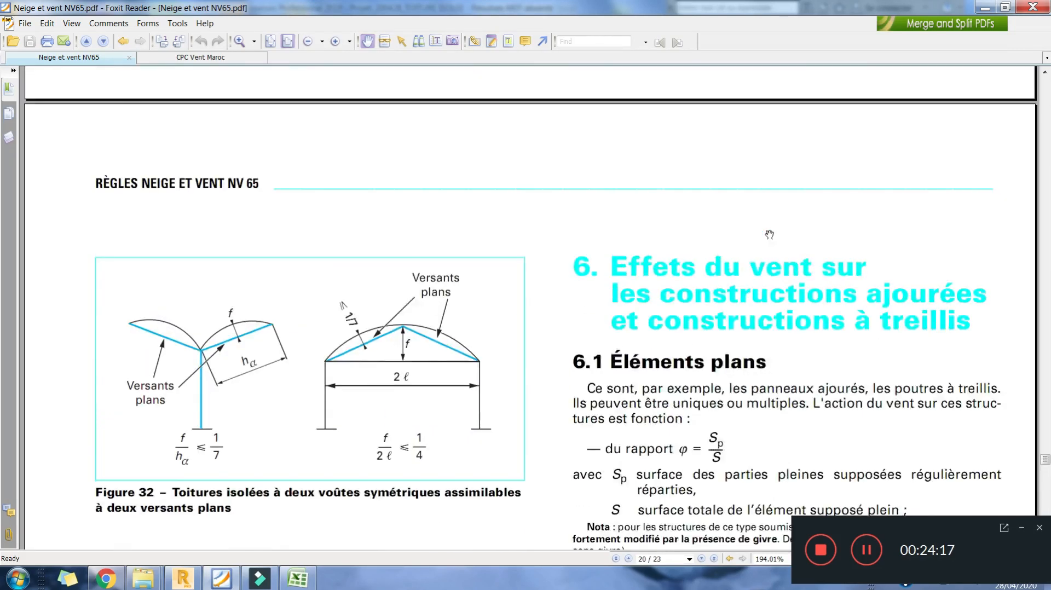
scroll(769, 234, up, 7)
scroll(571, 159, up, 4)
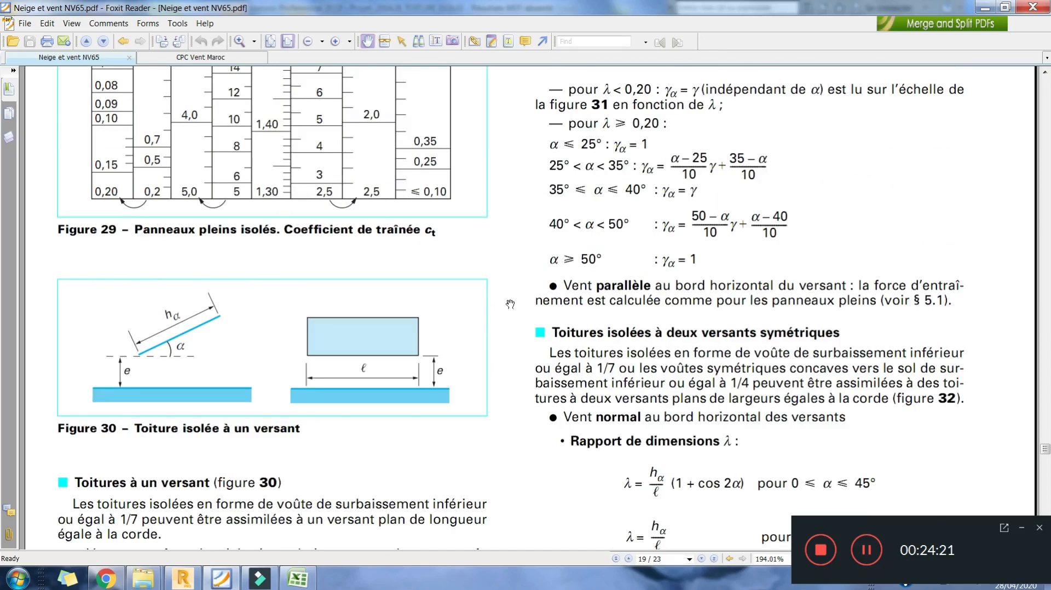
scroll(511, 305, up, 3)
scroll(510, 301, down, 4)
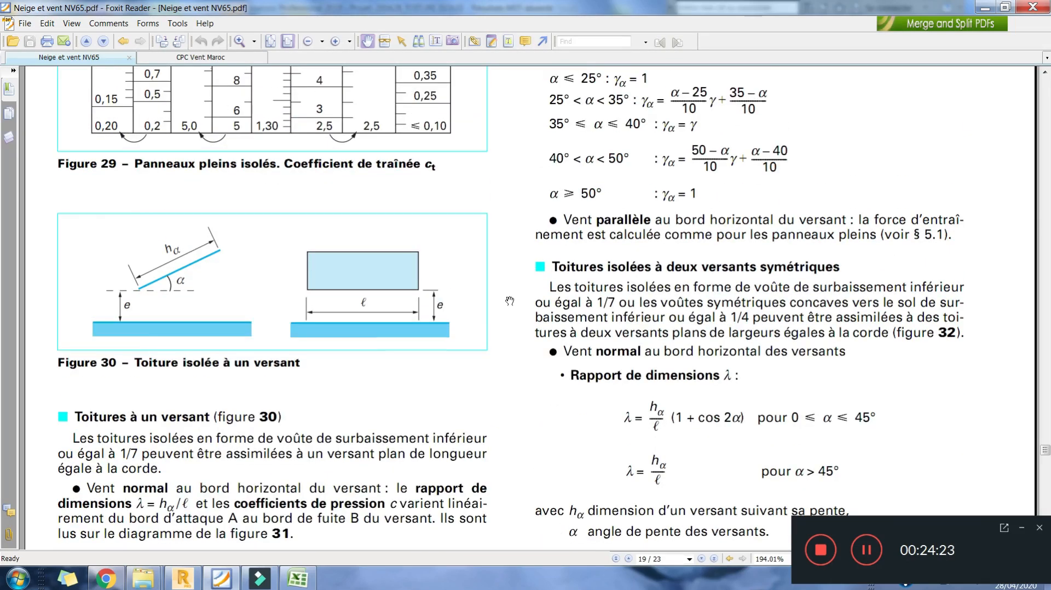
scroll(510, 300, down, 20)
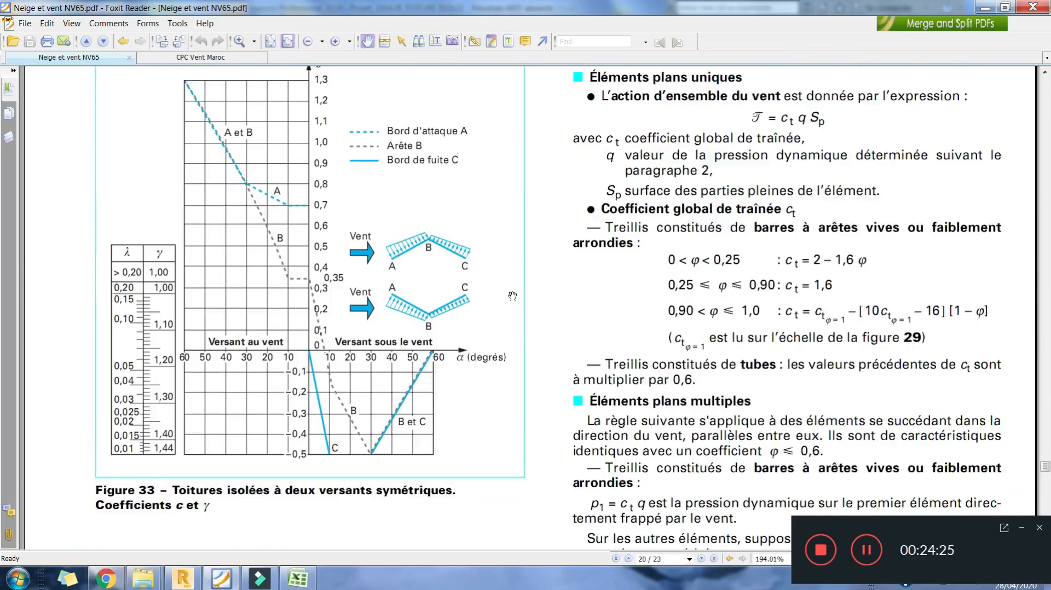
scroll(512, 296, down, 4)
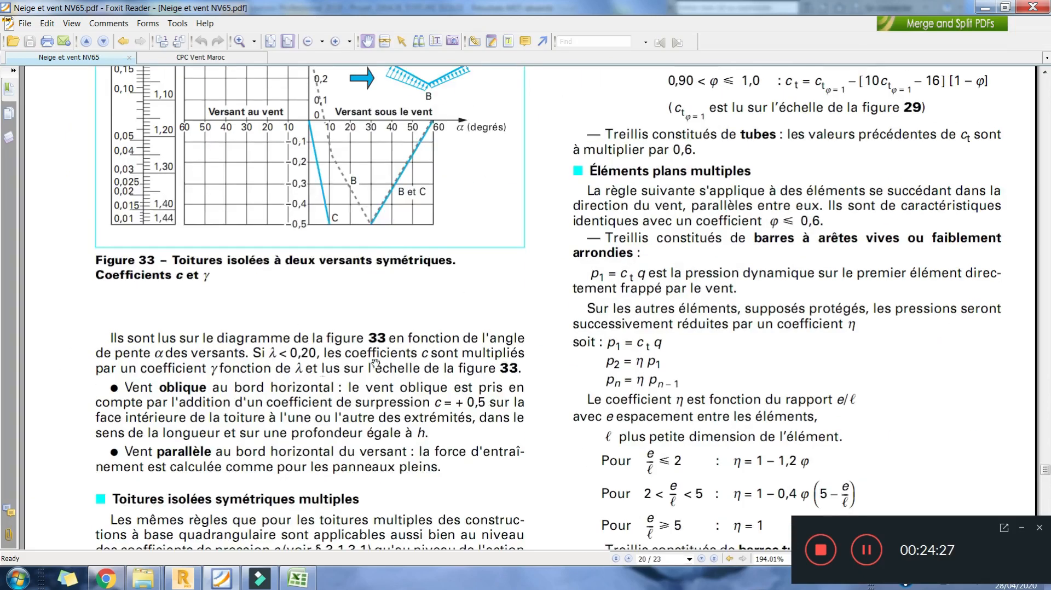
scroll(369, 346, up, 11)
scroll(368, 346, up, 10)
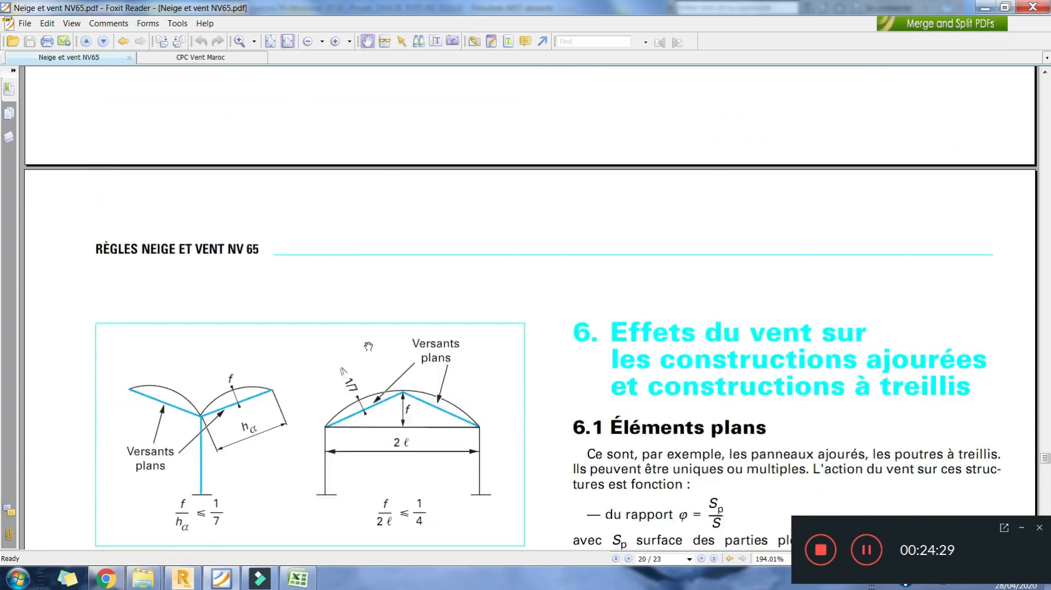